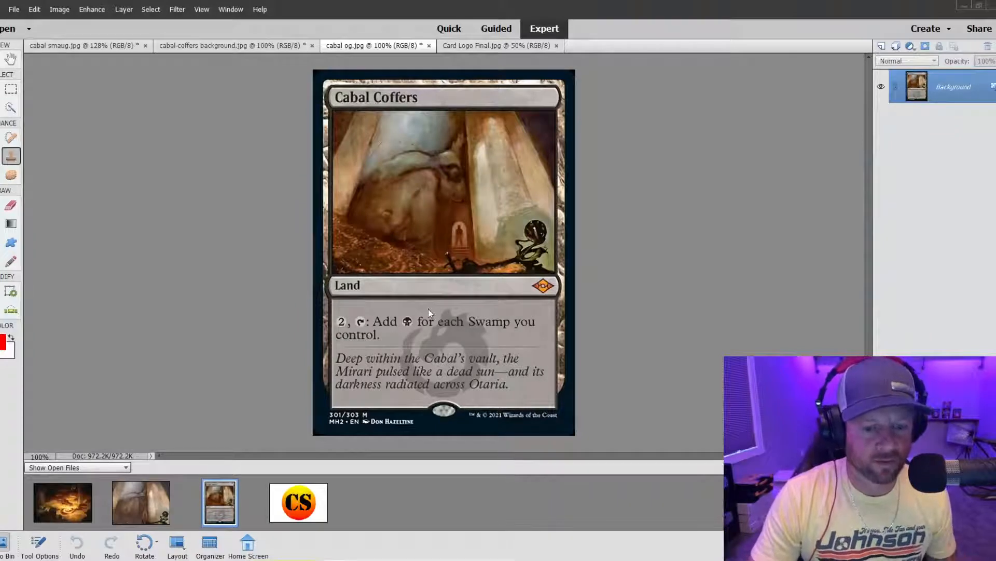
Show the whole dragon artwork in cabal smaug.jpg at 66.7% zoom
click(74, 505)
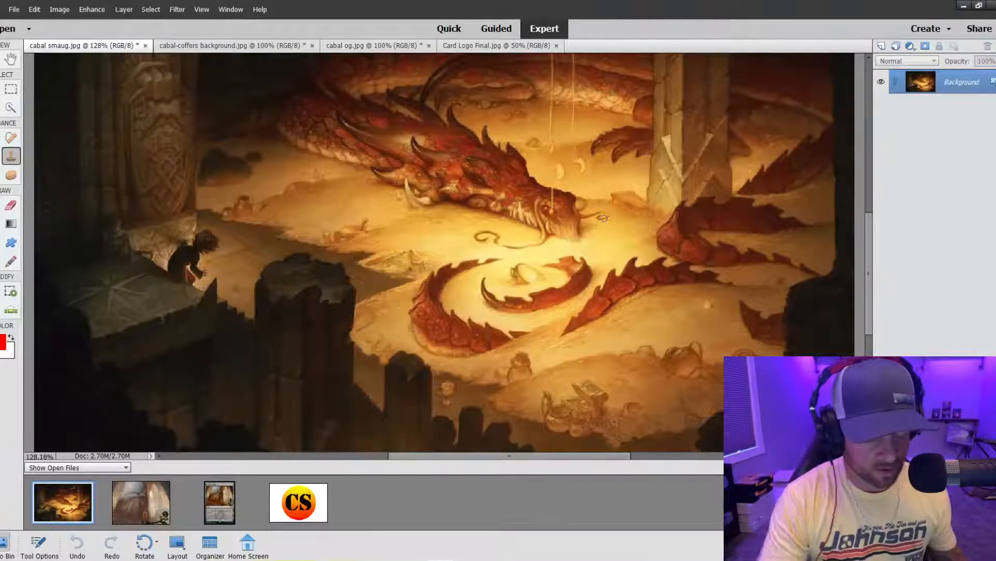
key(ctrl+1)
key(ctrl+minus)
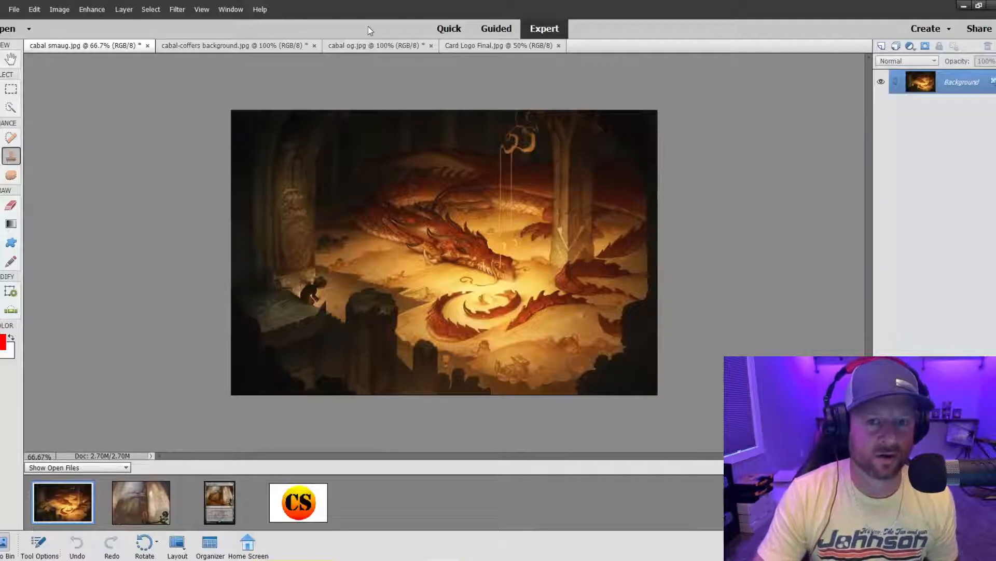
Select the rules text box of the card in cabal og.jpg with the Quick Selection tool at 50 px
click(360, 46)
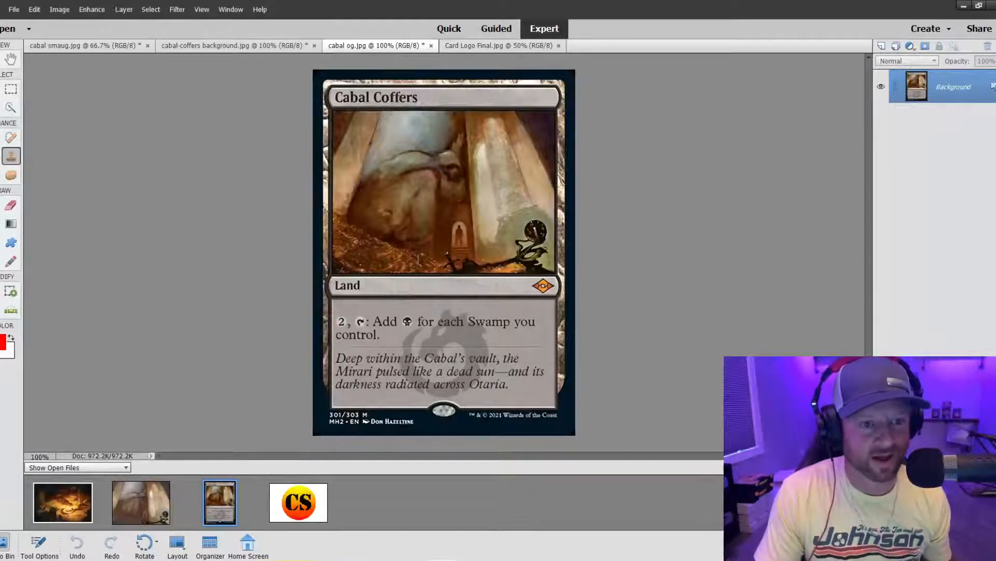
click(10, 108)
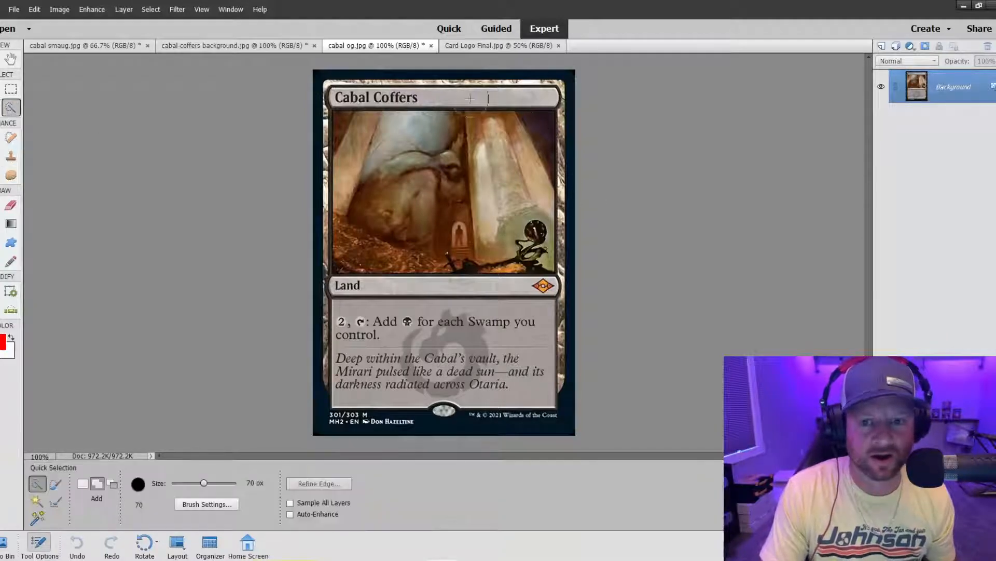
key(bracketleft)
key(bracketleft)
key(bracketleft)
key(bracketleft)
key(bracketleft)
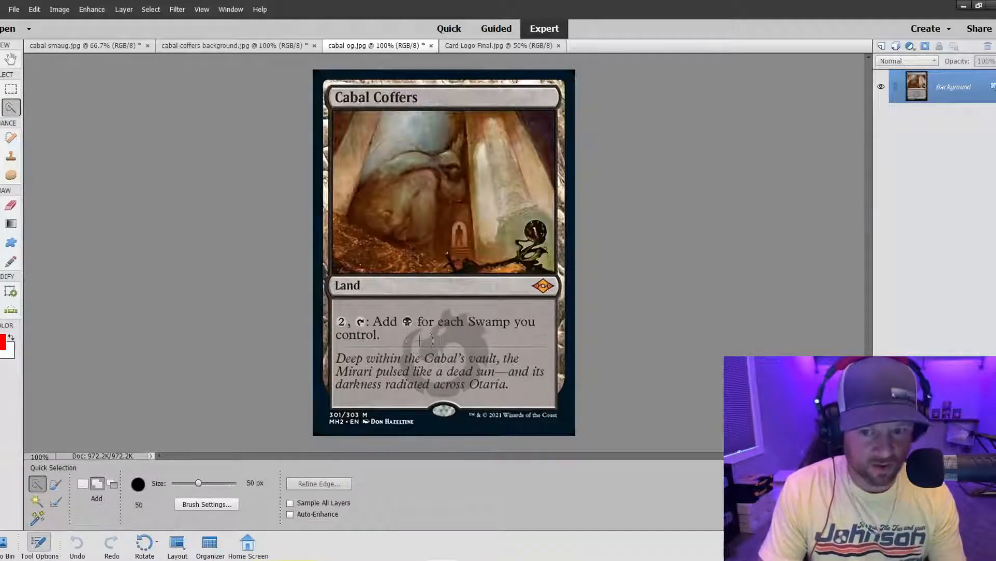
mouse_move(423, 320)
mouse_down()
mouse_move(359, 313)
mouse_move(345, 383)
mouse_move(359, 393)
mouse_move(425, 374)
mouse_move(510, 382)
mouse_up()
Add the card's Land type bar to the selection with a 20 px Quick Selection brush
key(bracketleft)
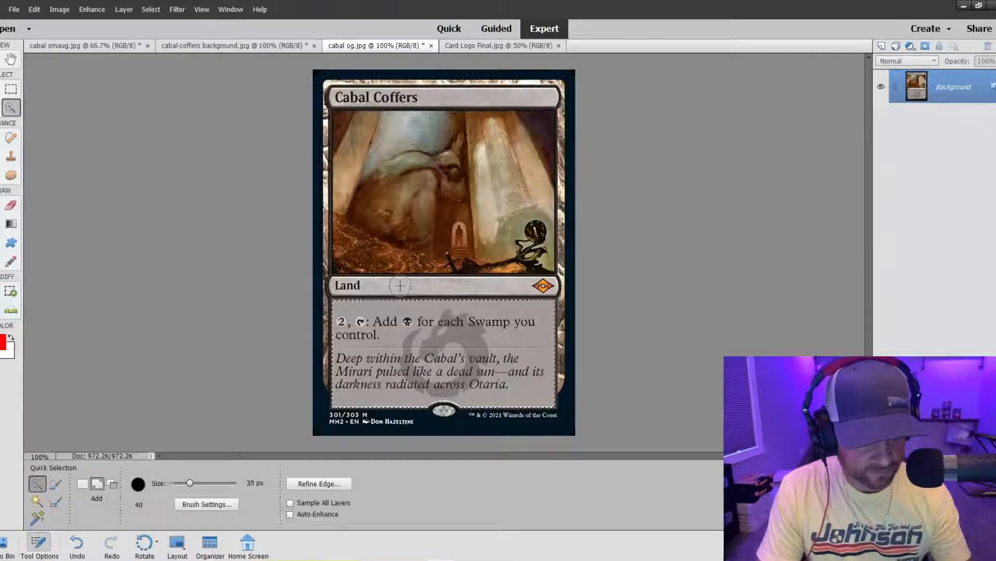
key(bracketleft)
key(bracketleft)
key(bracketleft)
drag(392, 285, 354, 287)
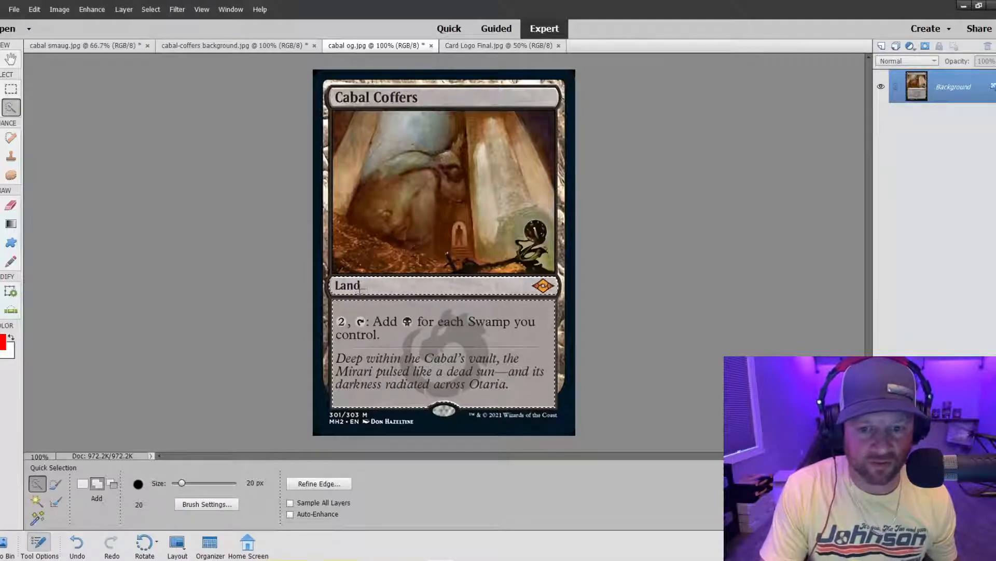
Extend the selection along the lower edge of the Land bar with an additive Rectangular Marquee
key(ctrl+equal)
key(ctrl+equal)
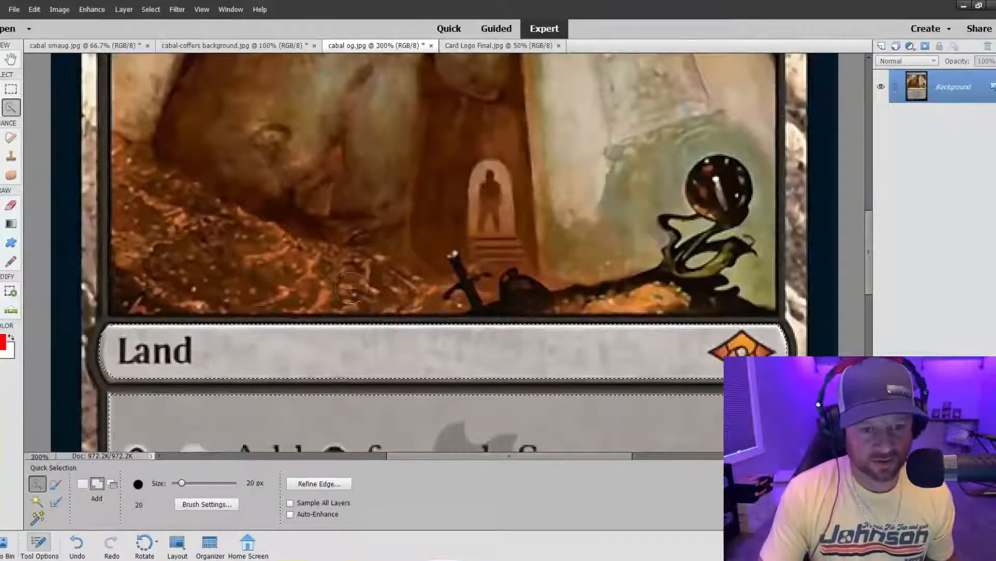
scroll(348, 275, down, 1)
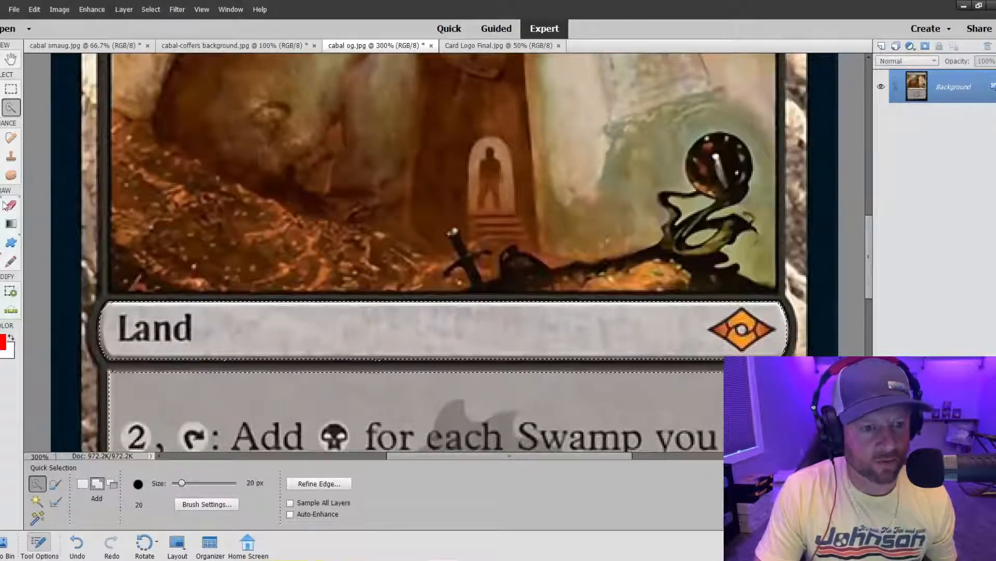
click(10, 89)
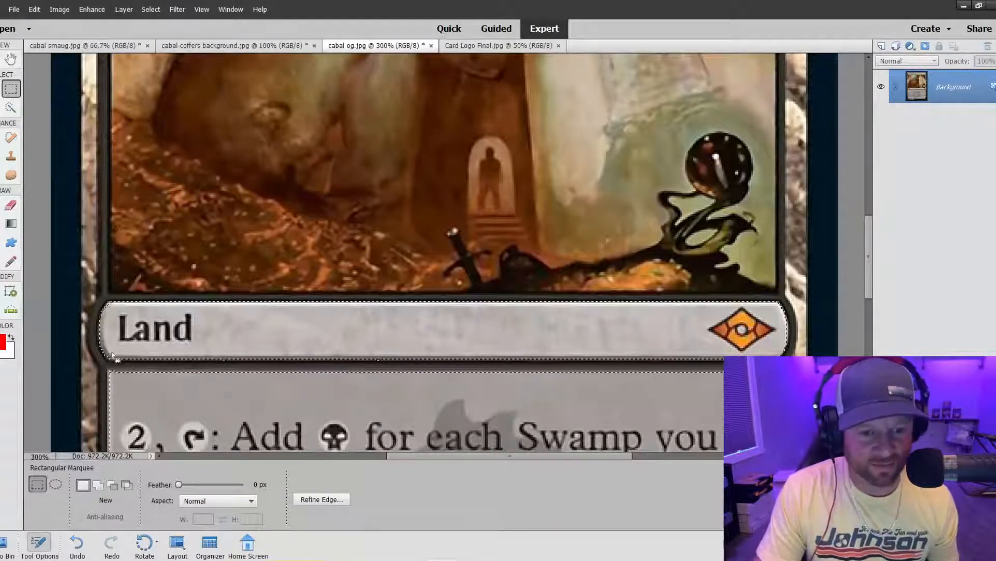
key(shift)
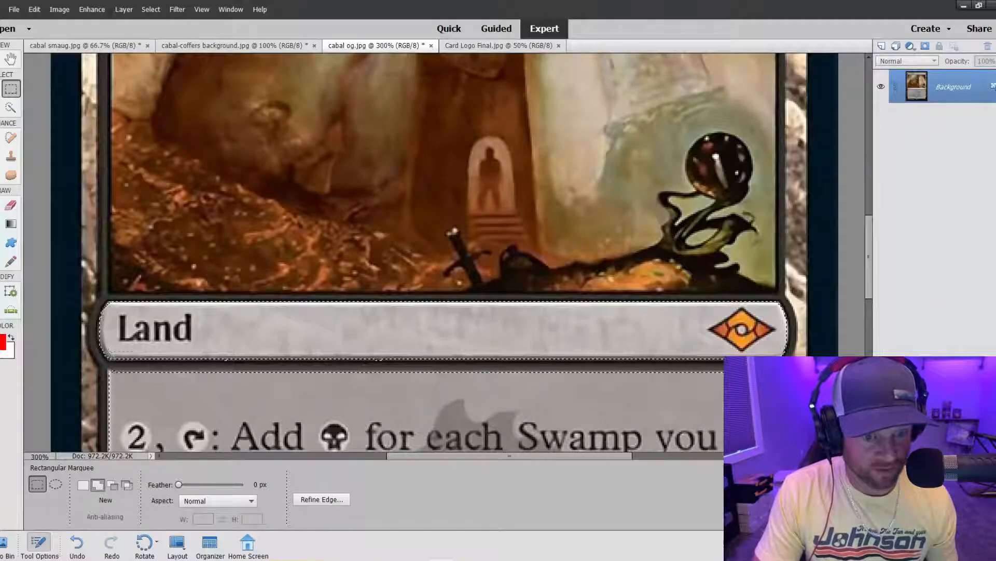
drag(111, 351, 784, 358)
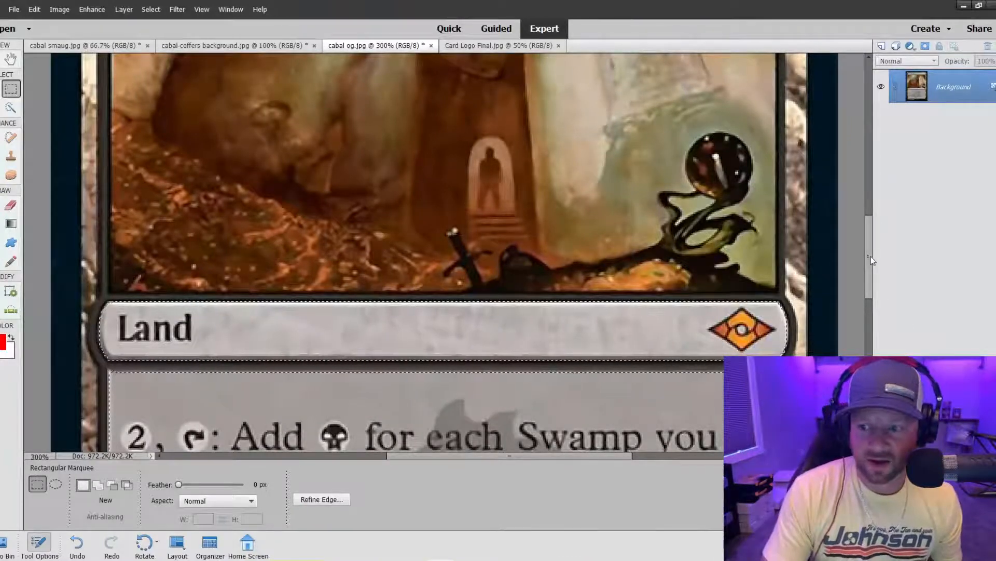
Bring the card's title bar into view and activate the Quick Selection tool
drag(869, 233, 865, 152)
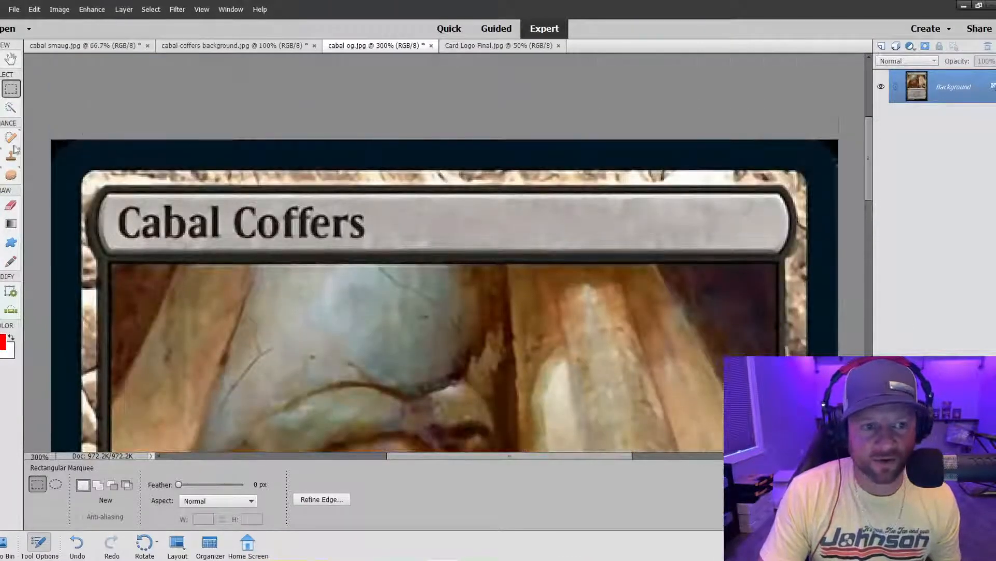
click(10, 107)
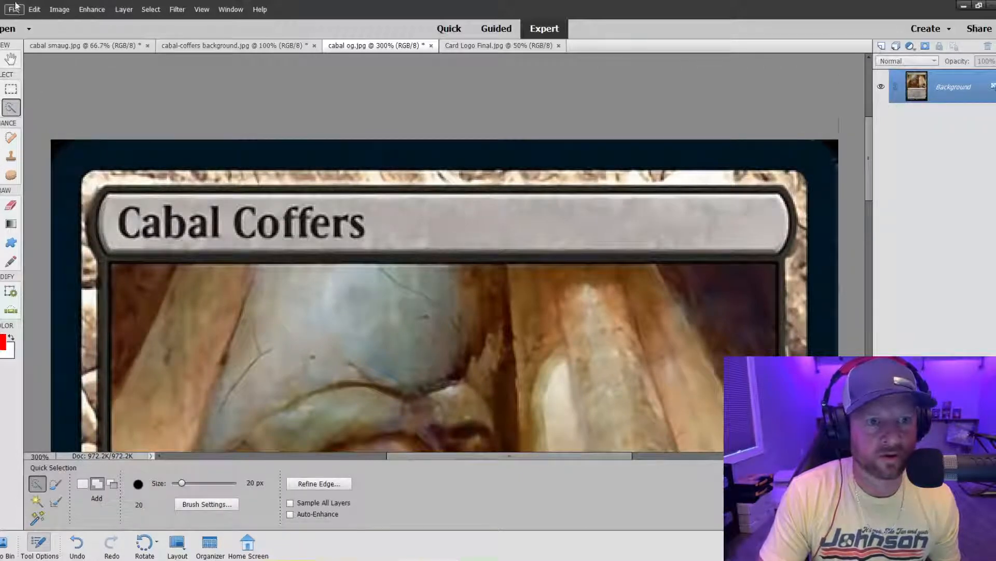
Open the cabal-coffers background image from the PROXY TIME! folder on the Desktop
click(14, 9)
click(25, 34)
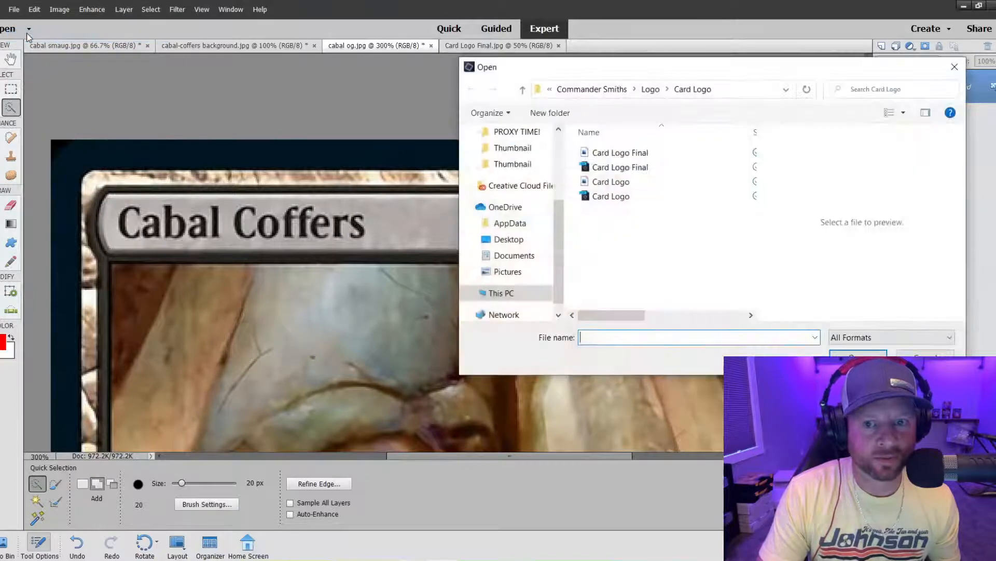
click(509, 240)
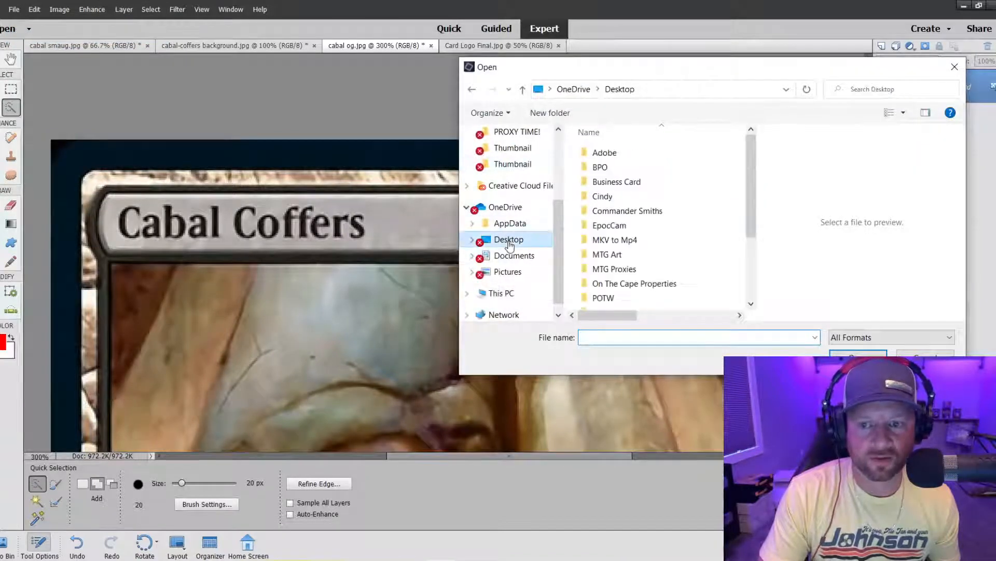
scroll(638, 270, down, 5)
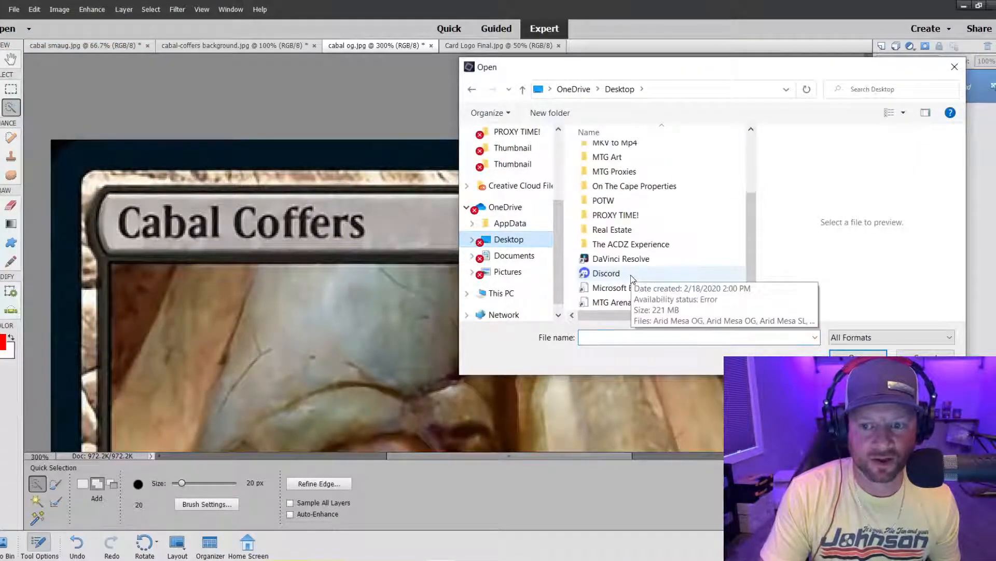
double_click(616, 215)
scroll(684, 246, down, 1)
scroll(683, 246, up, 2)
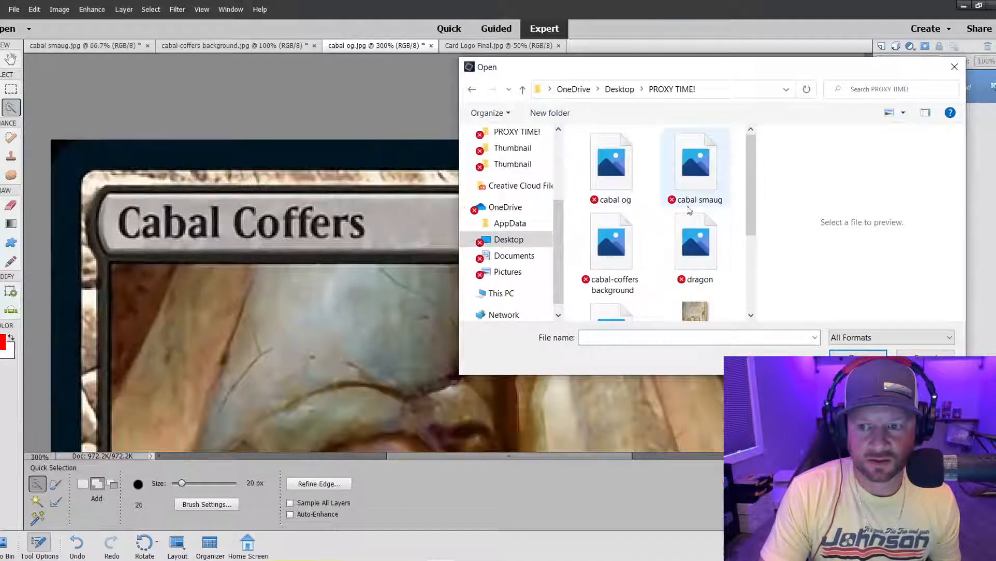
double_click(620, 245)
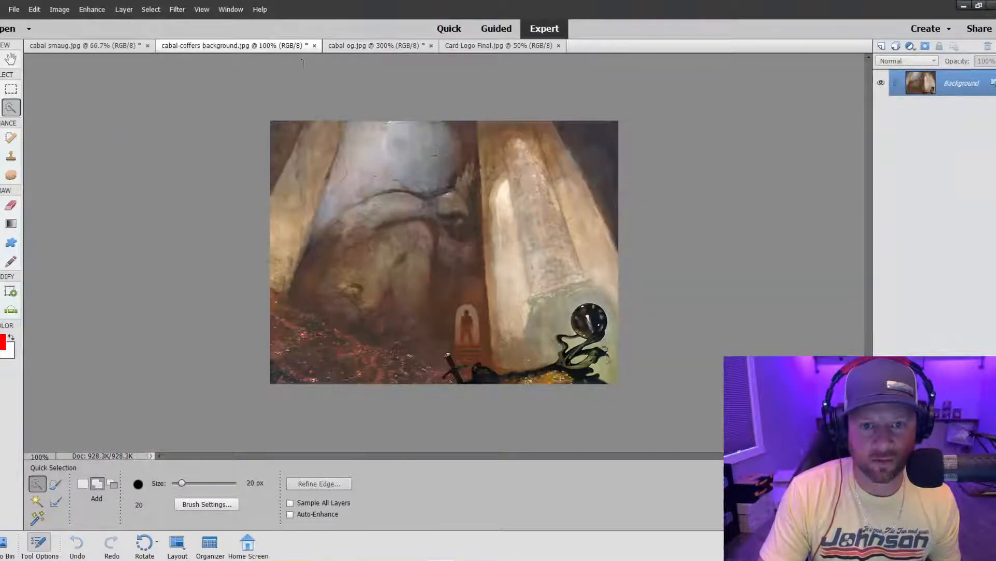
Open mh2-325-cabal-coffers from the PROXY TIME! folder, examine the full card at 66.7%, and close it
click(14, 10)
click(24, 36)
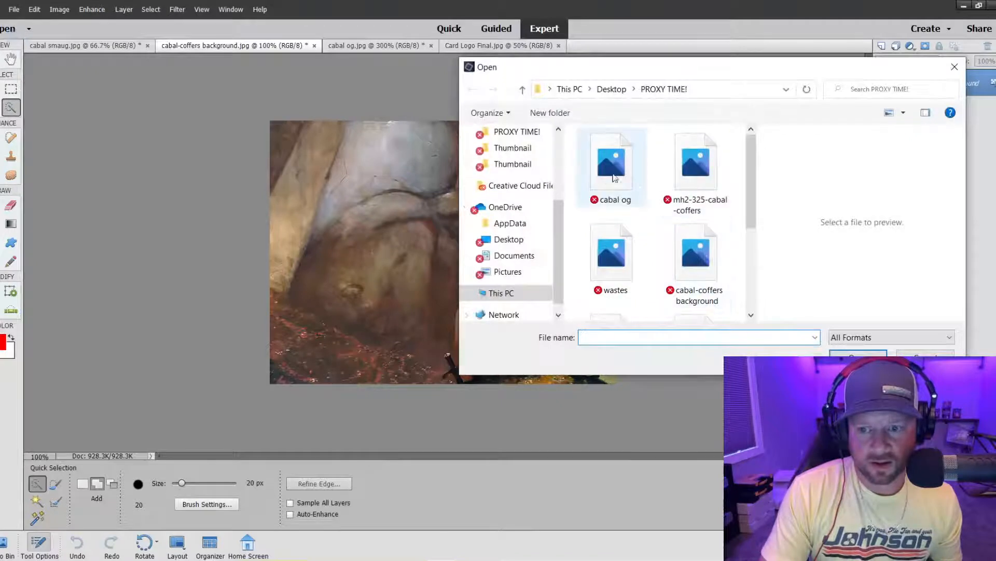
double_click(706, 171)
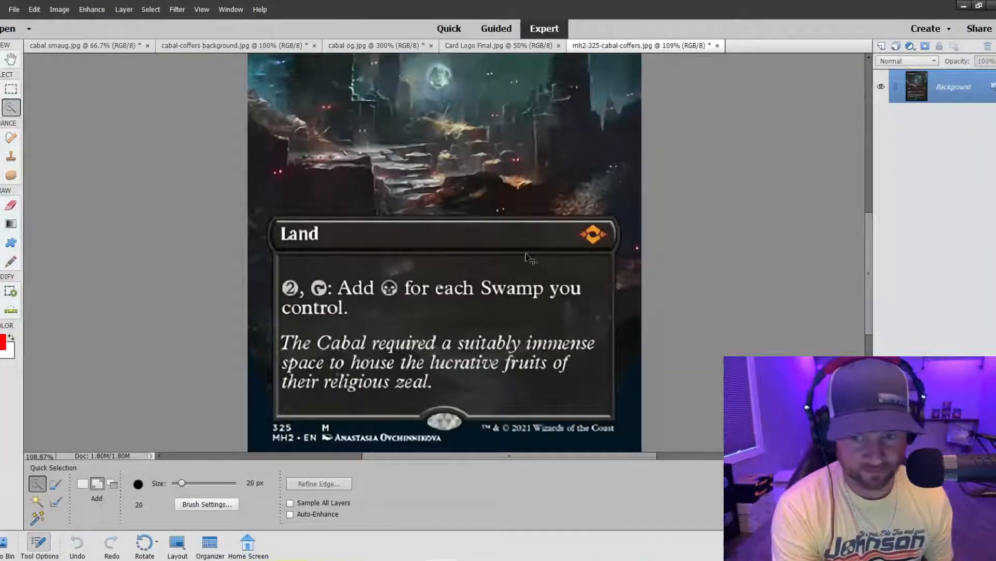
key(ctrl+minus)
key(ctrl+minus)
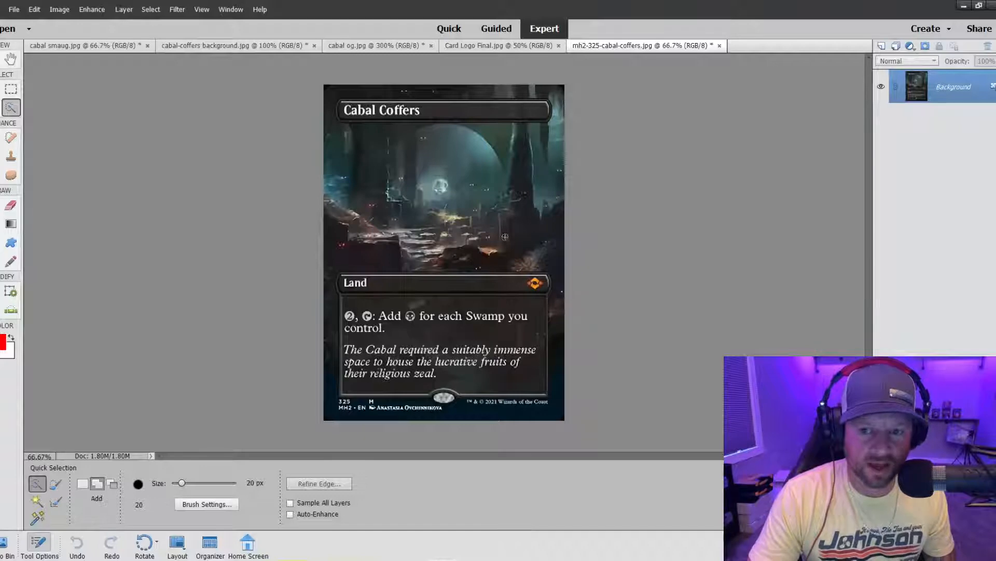
click(719, 46)
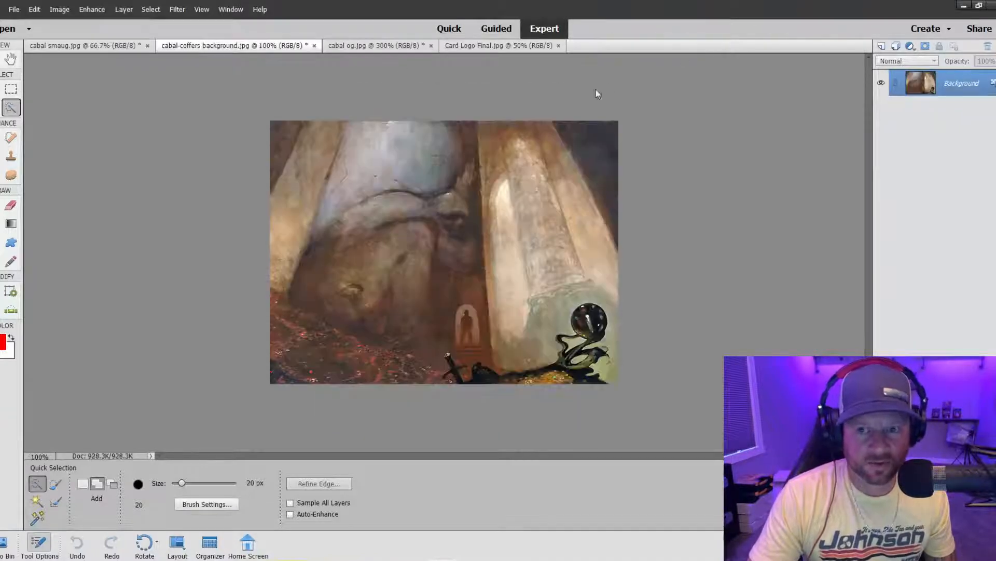
Add the Cabal Coffers title bar in cabal og.jpg to the existing selection with Quick Selection at 20 px
click(374, 47)
click(405, 215)
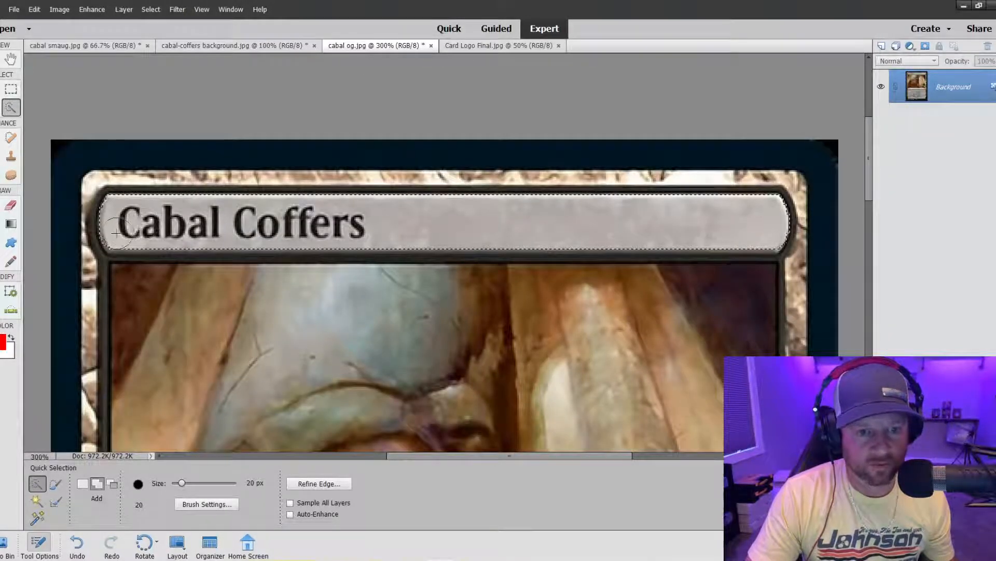
mouse_move(117, 233)
mouse_down()
mouse_move(162, 228)
mouse_move(179, 257)
mouse_move(159, 236)
mouse_up()
key(ctrl+z)
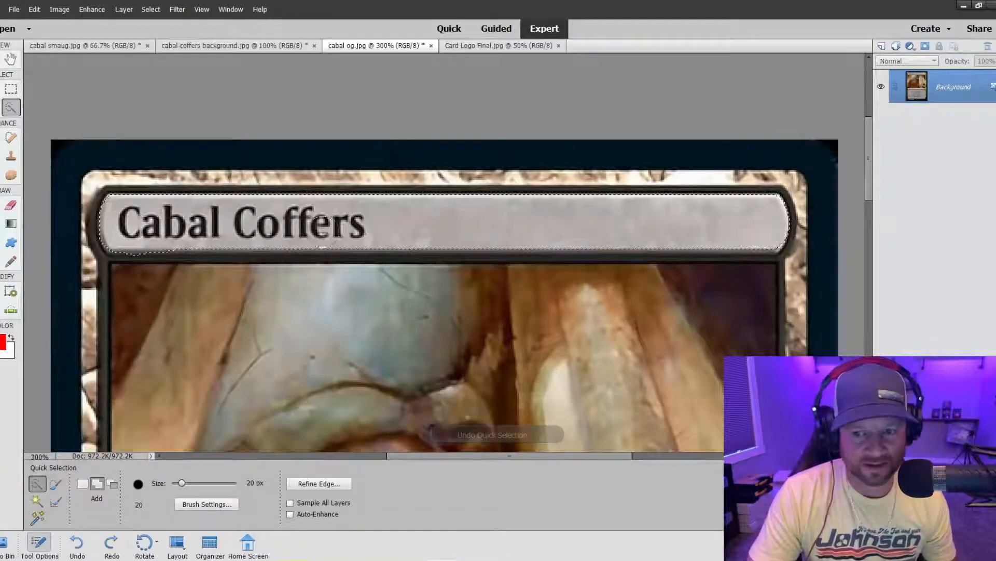
drag(768, 234, 715, 235)
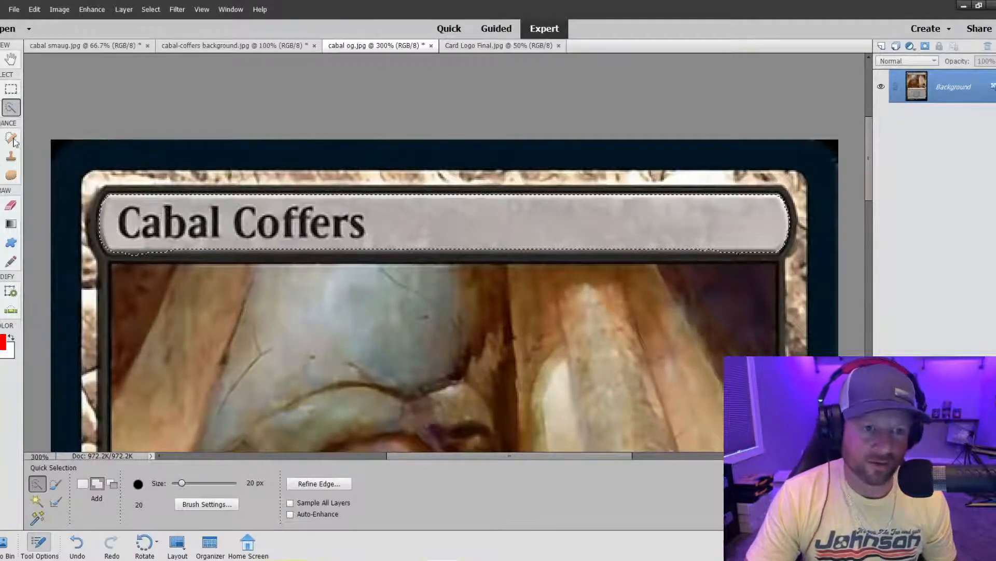
Straighten the lower edge of the title bar selection with an additive Rectangular Marquee across its full width
click(11, 89)
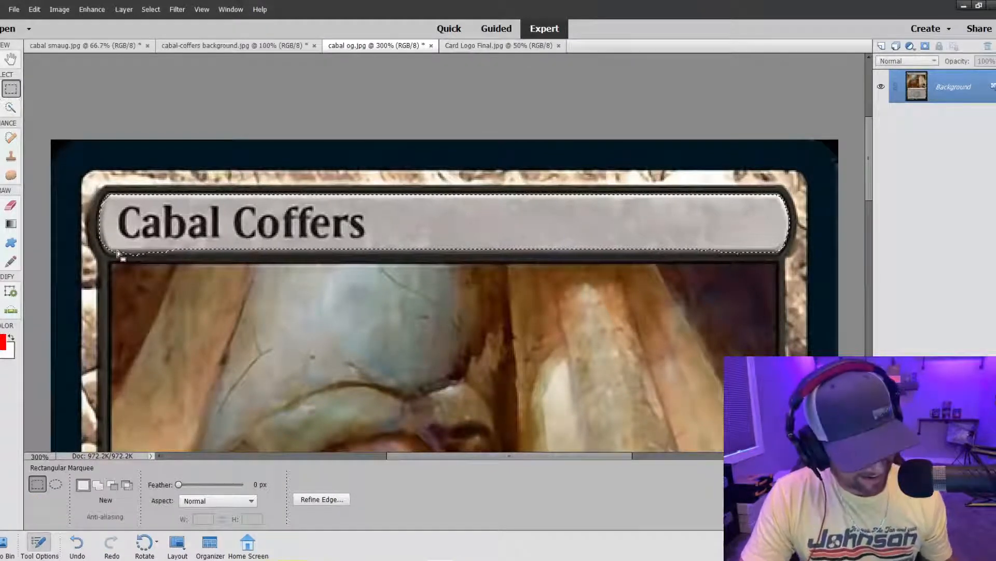
key(shift)
drag(108, 246, 780, 258)
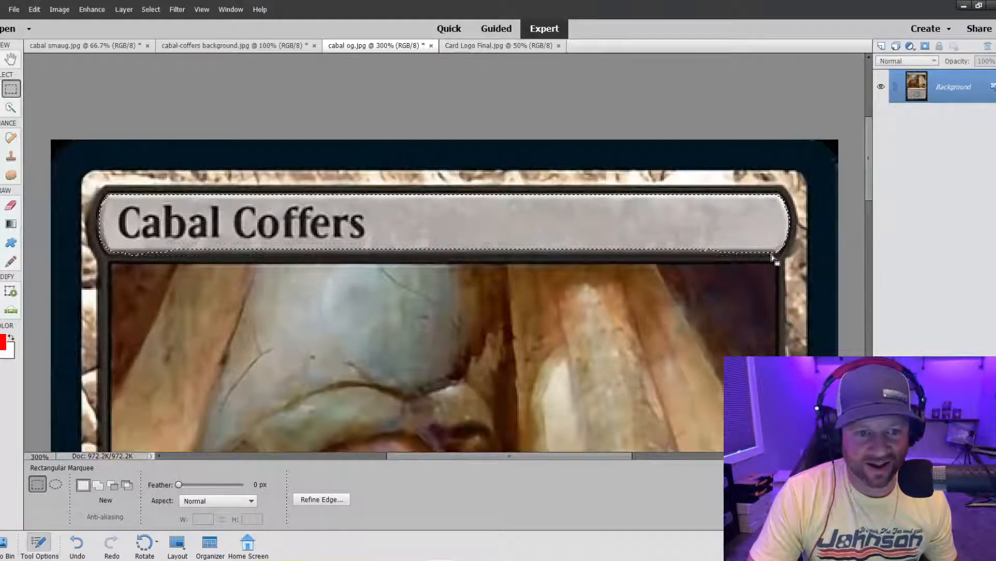
click(10, 107)
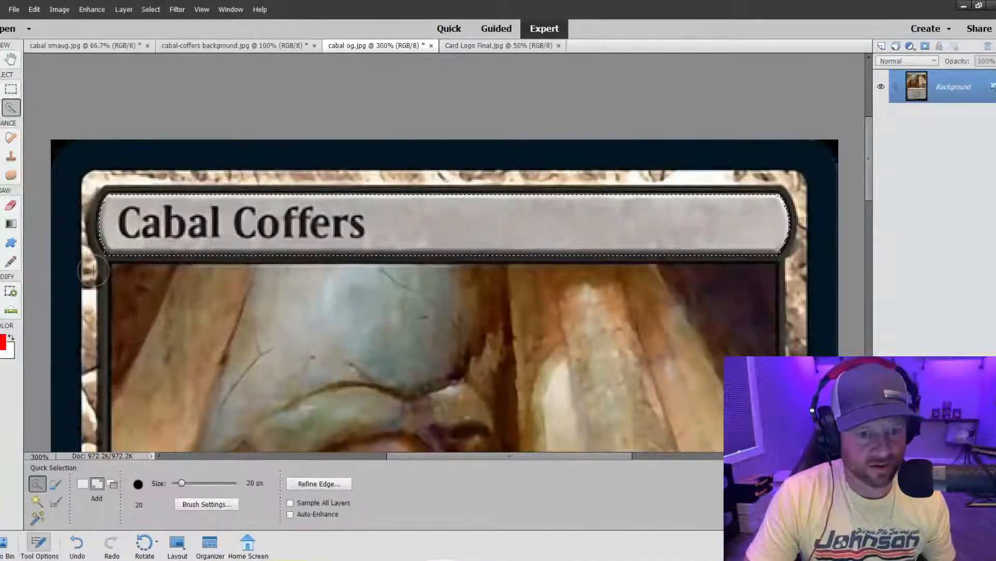
key(alt)
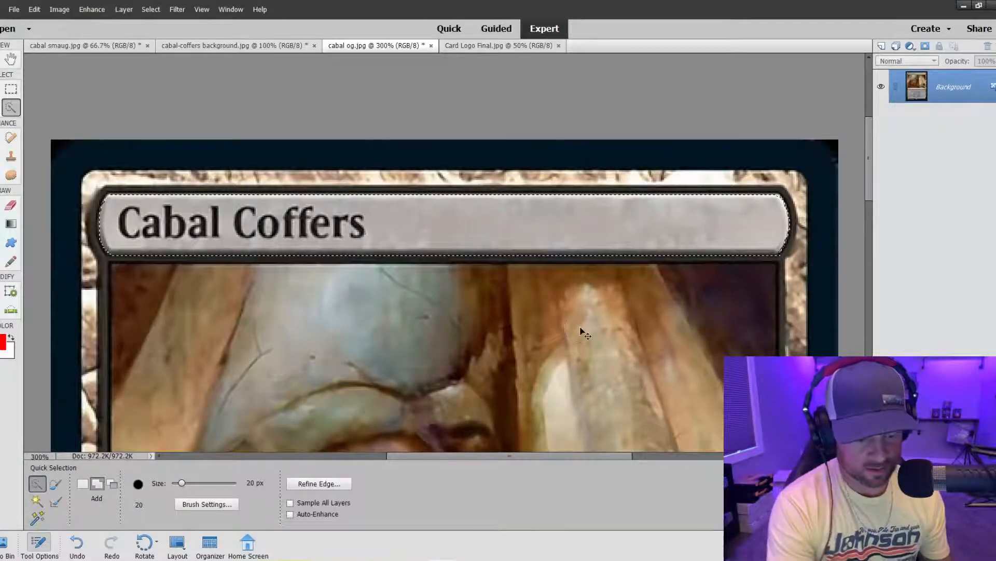
Copy the selected title bar, type bar and text box into cabal-coffers background.jpg as a new layer
key(ctrl+minus)
key(ctrl+minus)
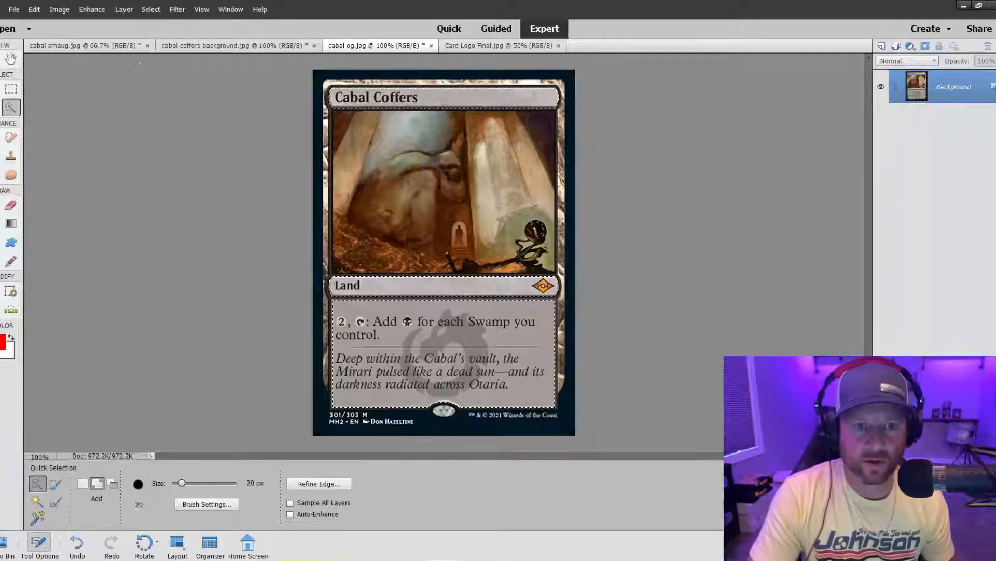
click(95, 47)
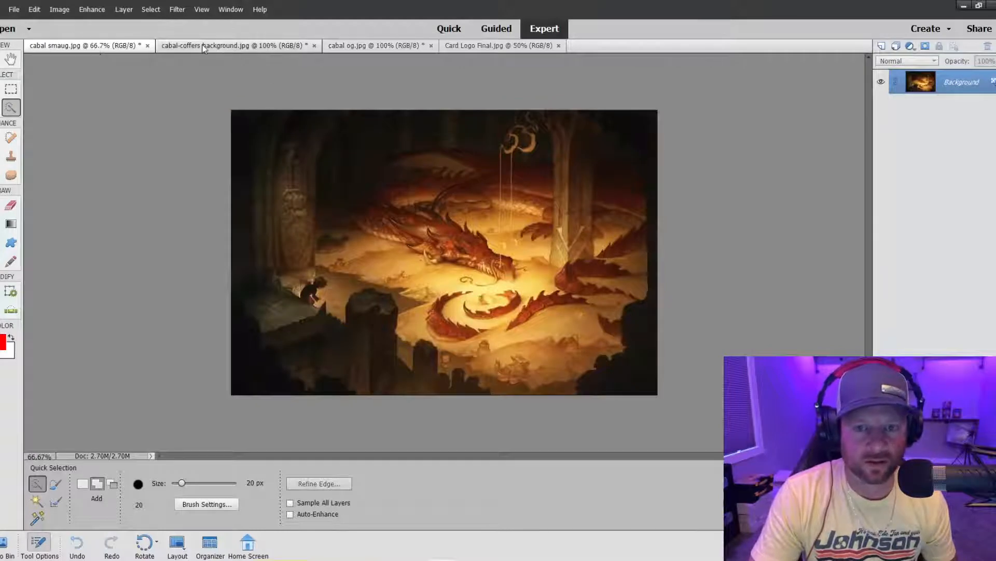
click(244, 47)
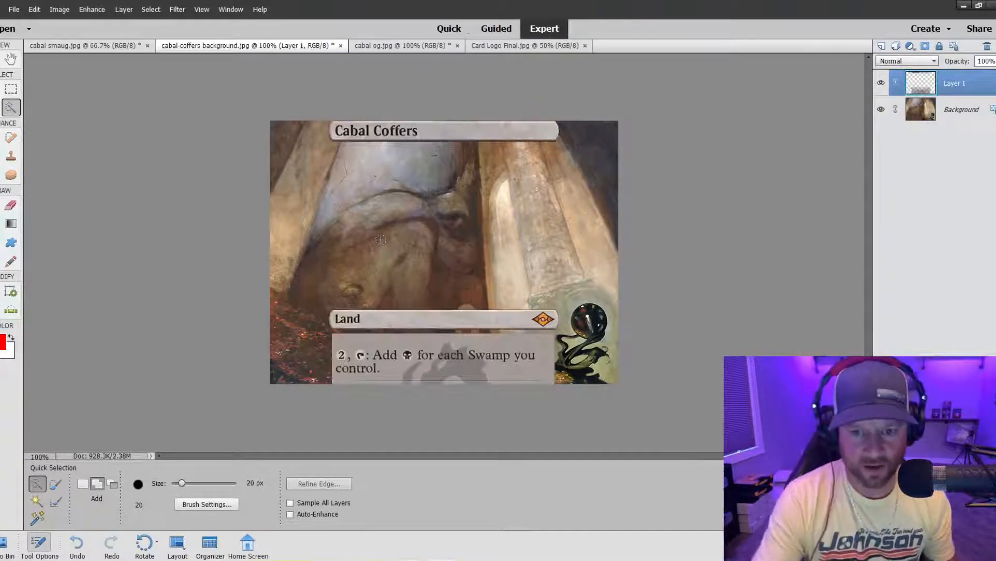
Scale the pasted card elements layer to about 72% and move it fully inside the artwork near the horizontal centre
key(v)
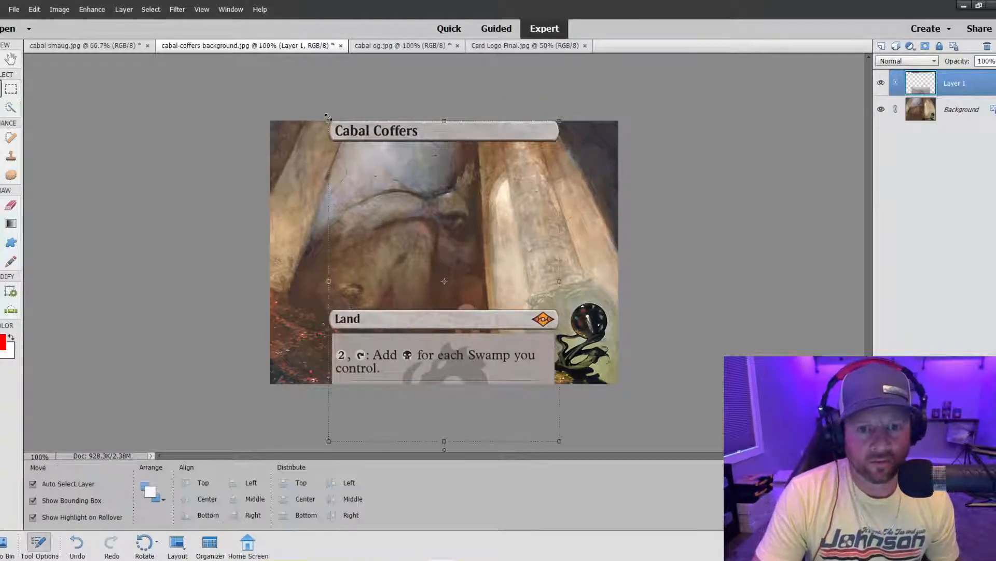
drag(327, 116, 406, 229)
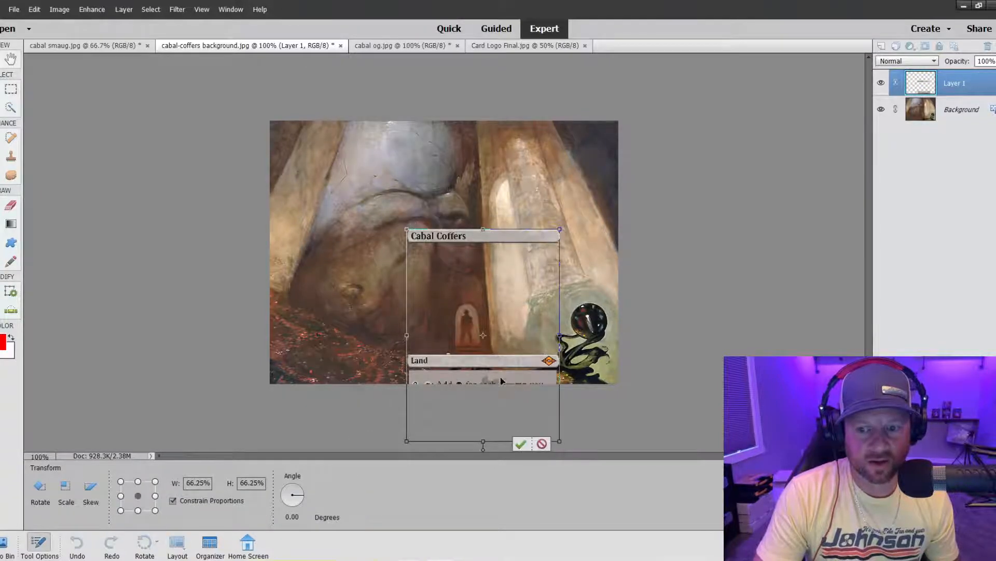
drag(502, 382, 632, 286)
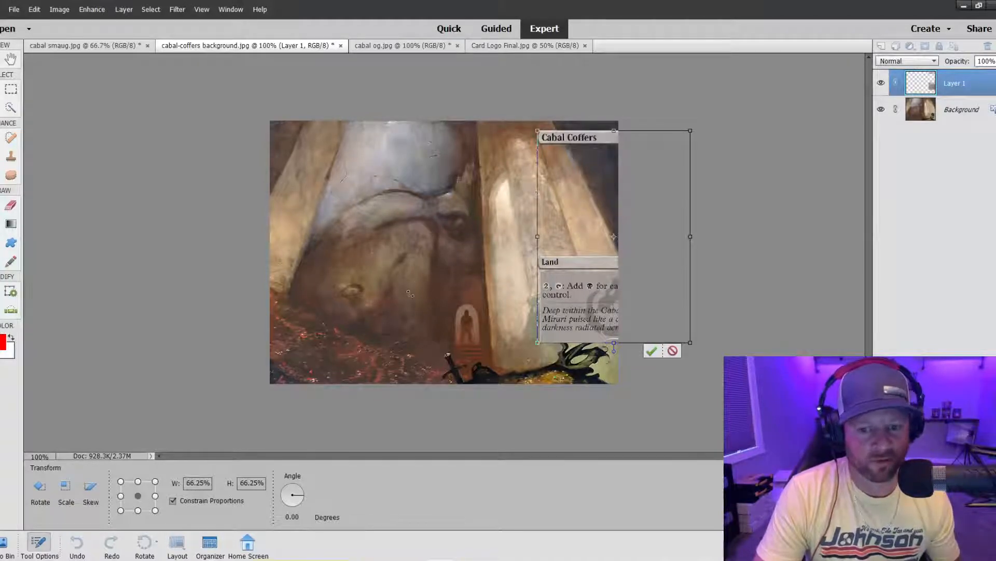
drag(555, 138, 402, 135)
drag(490, 279, 521, 288)
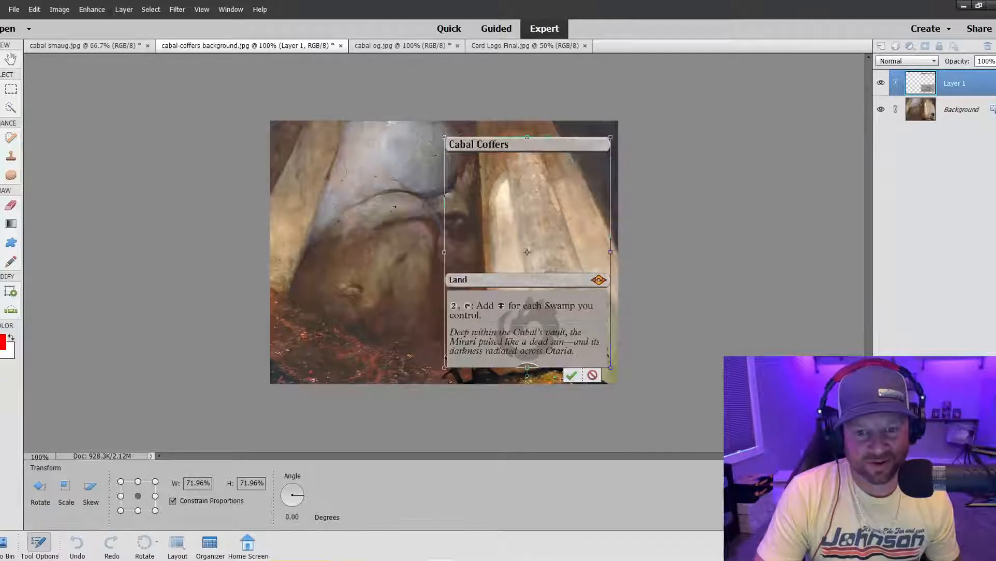
drag(528, 282, 461, 273)
key(Return)
Set the card elements layer's opacity to 52% and move it over the rock formation in the artwork's left half
click(995, 61)
drag(995, 73, 981, 73)
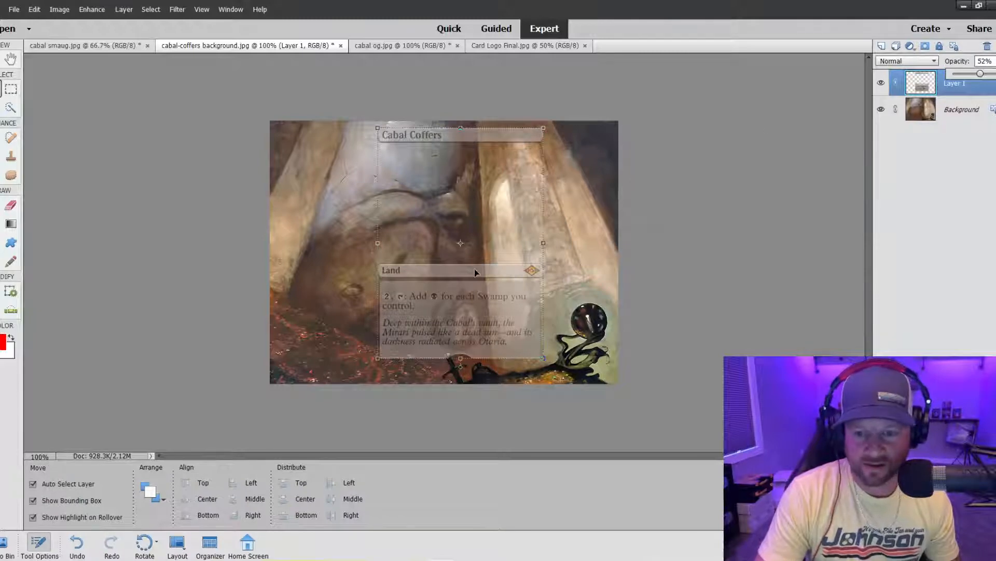
drag(472, 274, 484, 294)
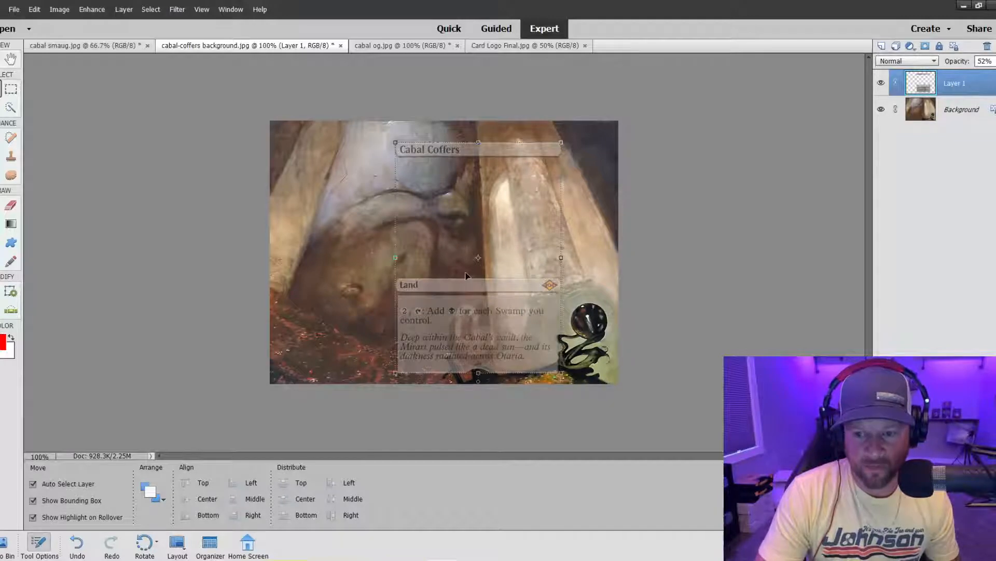
drag(490, 297, 413, 287)
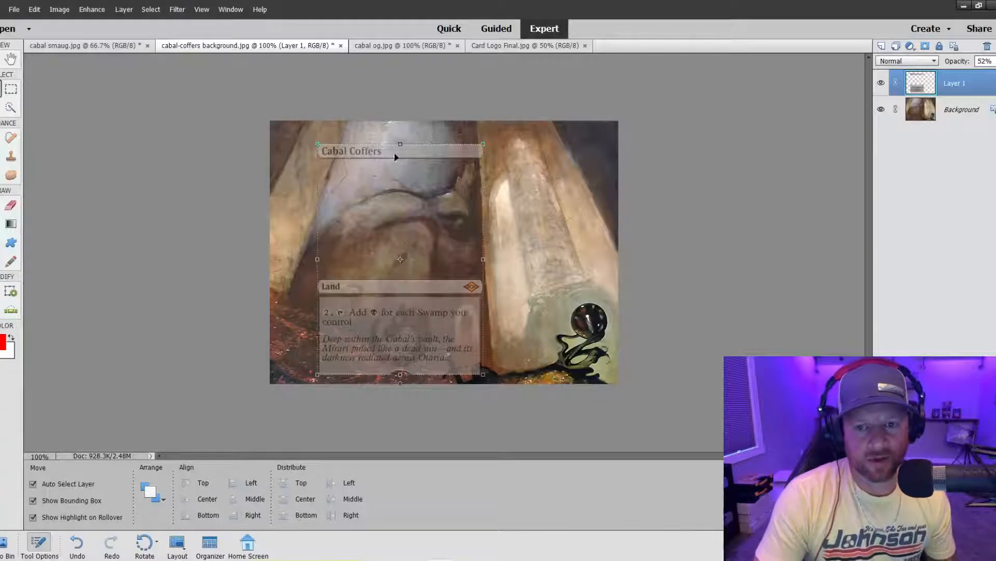
drag(396, 156, 397, 150)
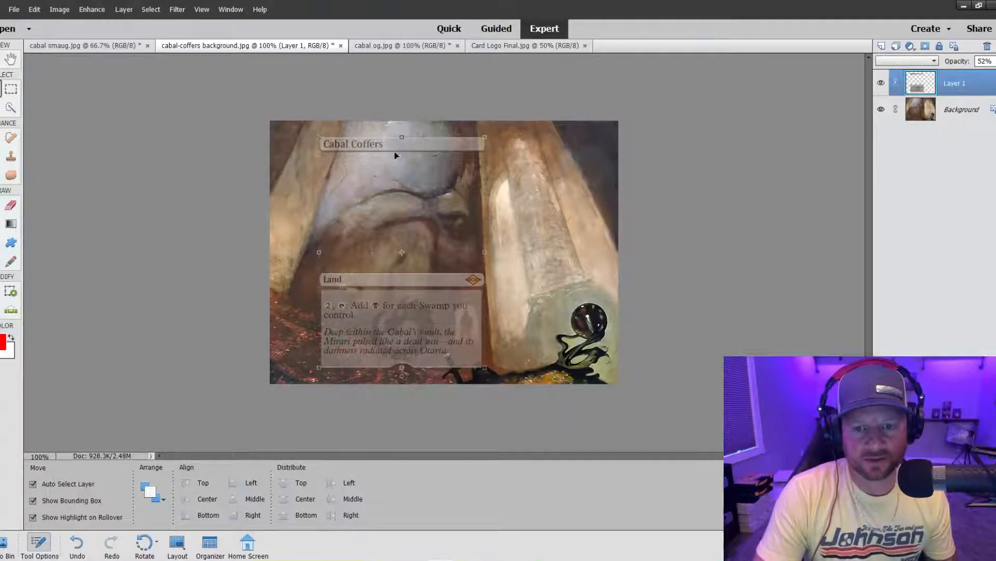
Enlarge the card elements layer to 102.75%, position it over the rock formation with a margin below the text box, and apply the transformation
drag(319, 137, 314, 130)
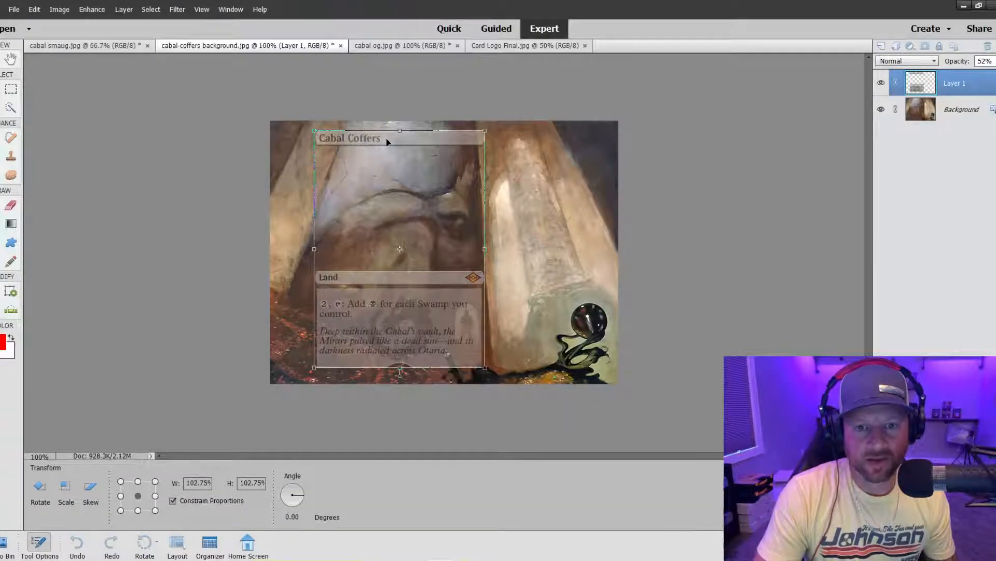
drag(387, 142, 388, 150)
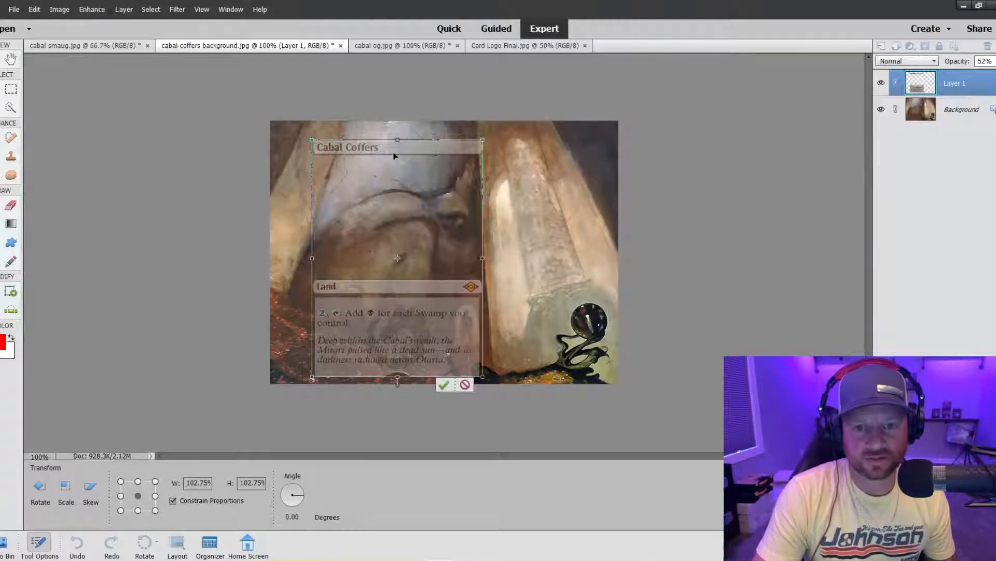
drag(464, 150, 469, 144)
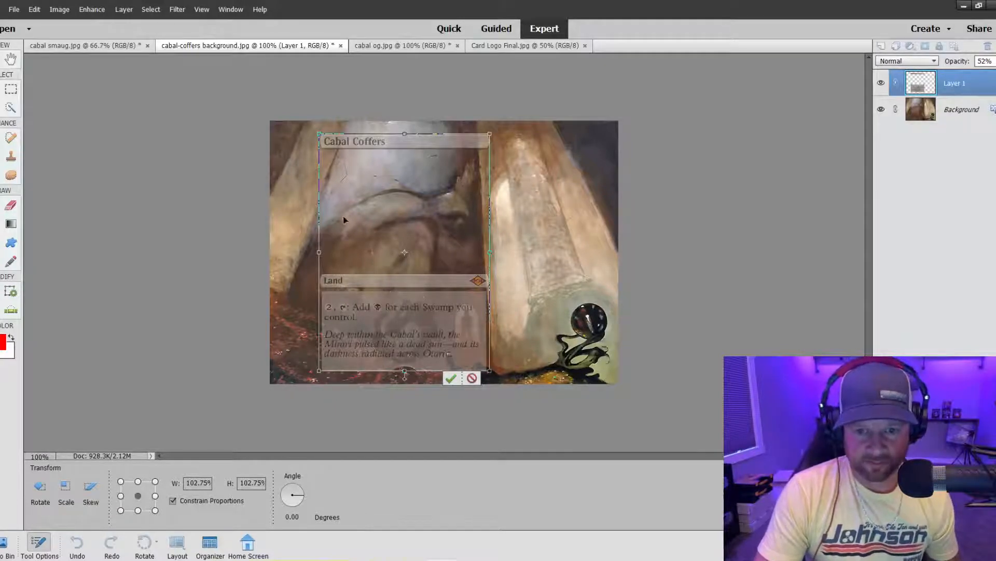
click(401, 45)
click(491, 219)
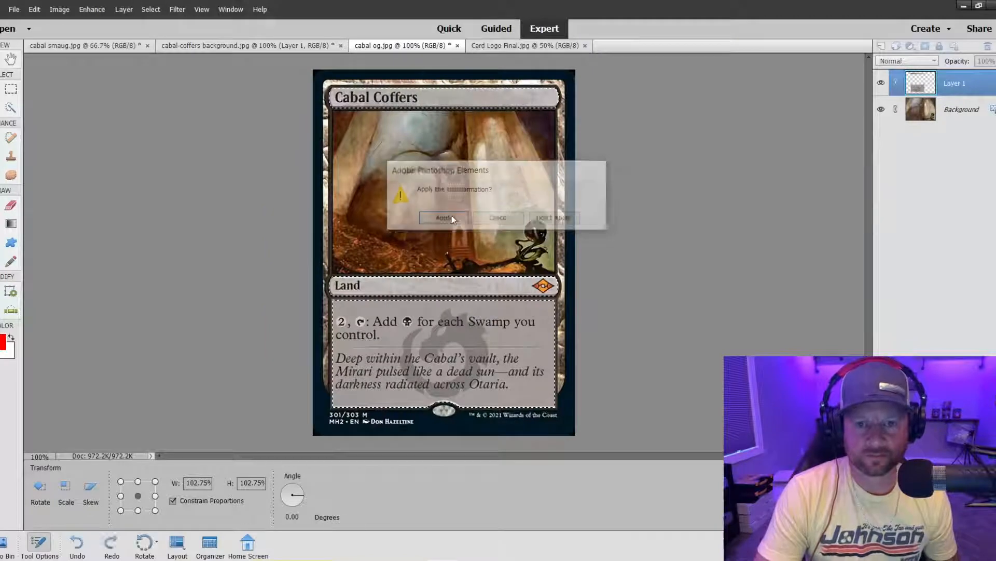
Compare the layout and border margins of the original card in cabal og.jpg with the composition in cabal-coffers background.jpg
click(166, 47)
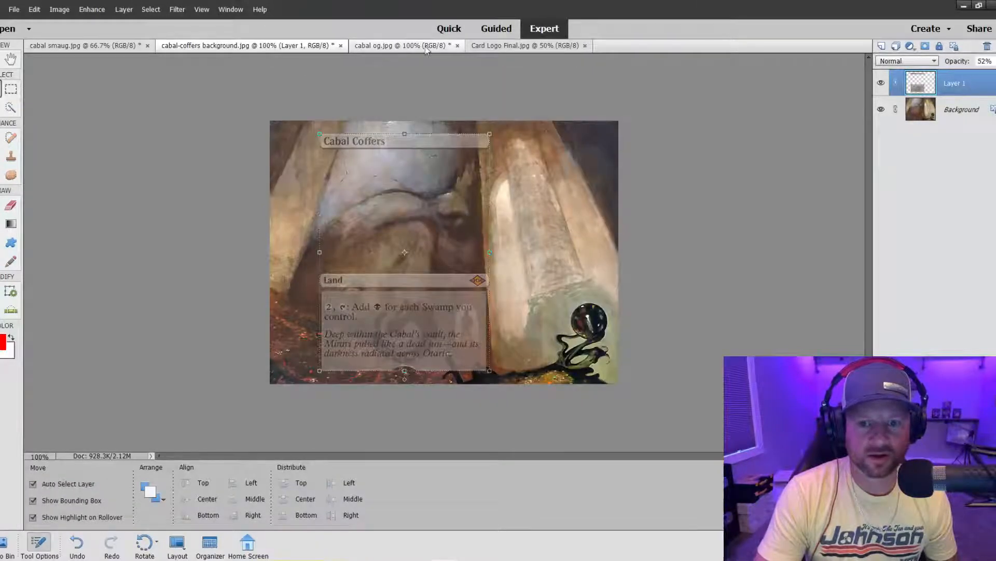
click(400, 46)
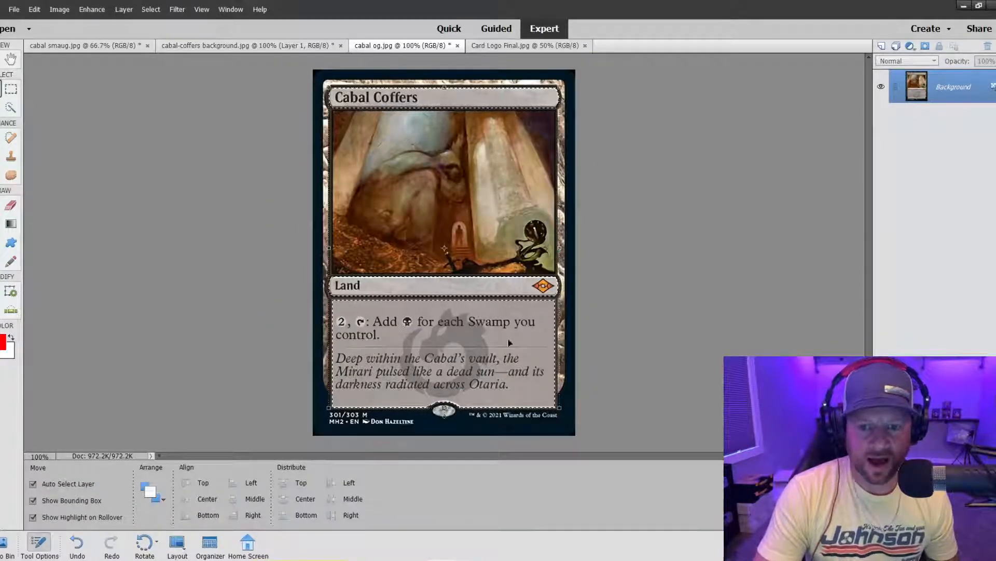
click(212, 45)
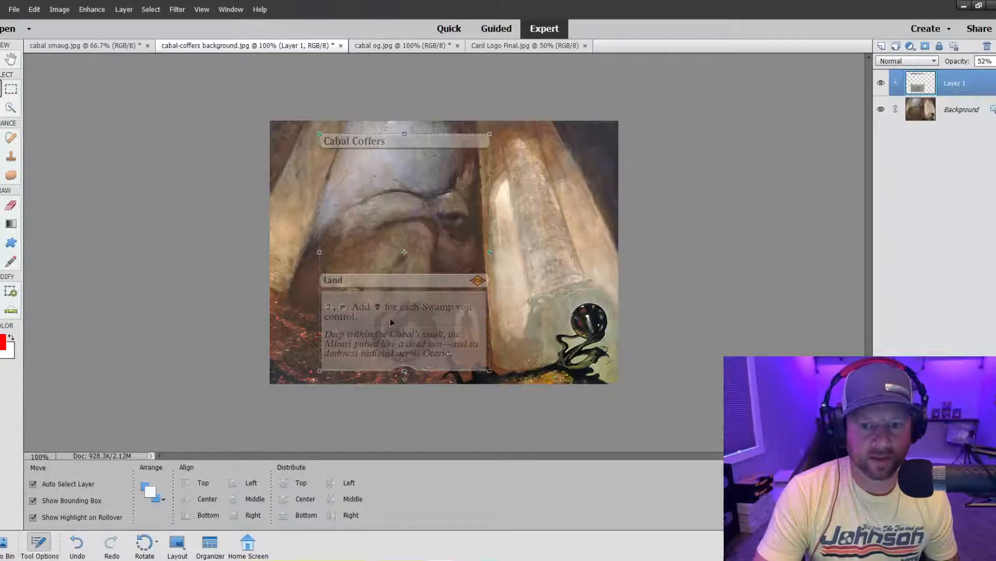
click(402, 46)
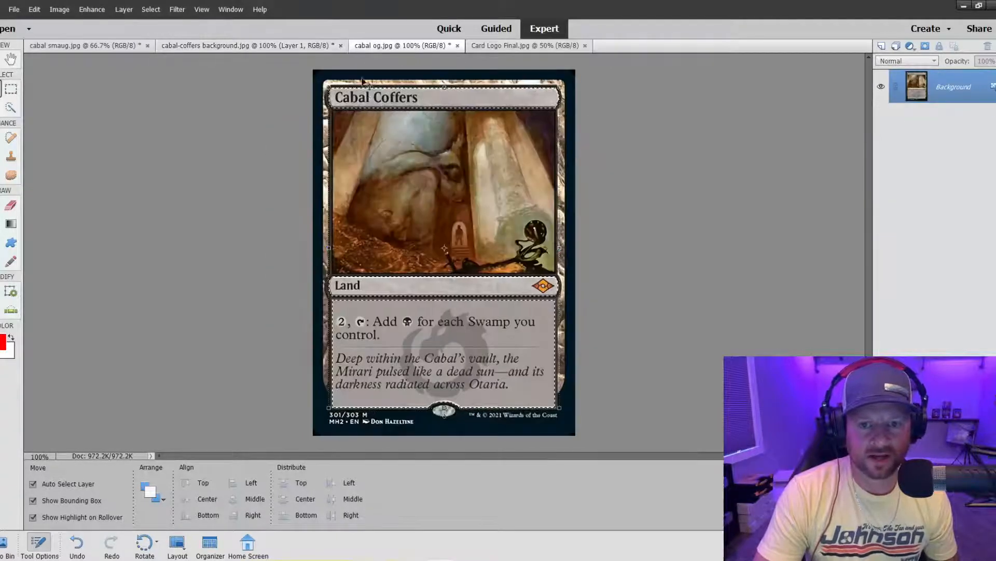
click(277, 44)
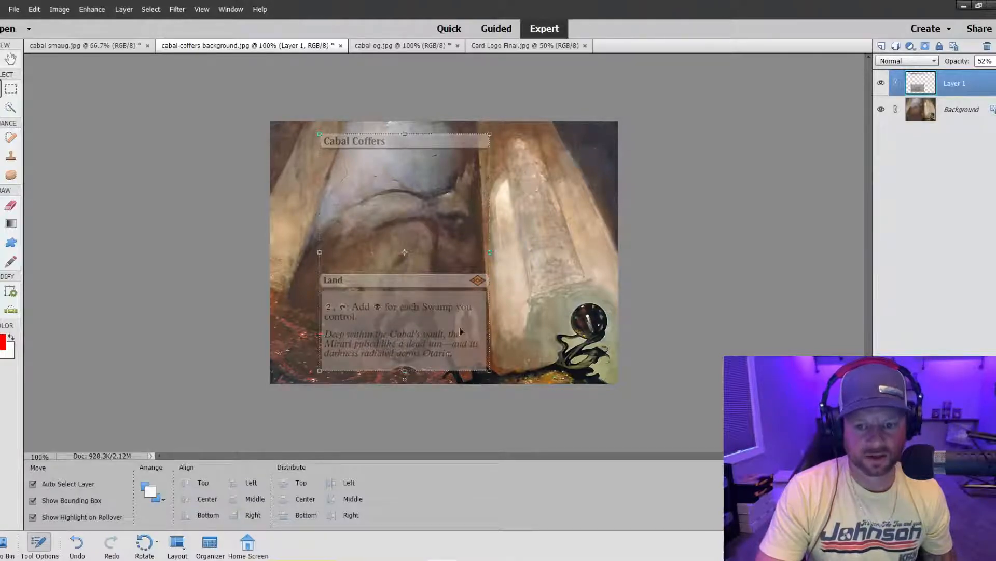
Crop the image on both sides to a portrait card shape around the card elements, keeping the full height and narrow side margins
click(92, 10)
mouse_move(61, 16)
click(67, 48)
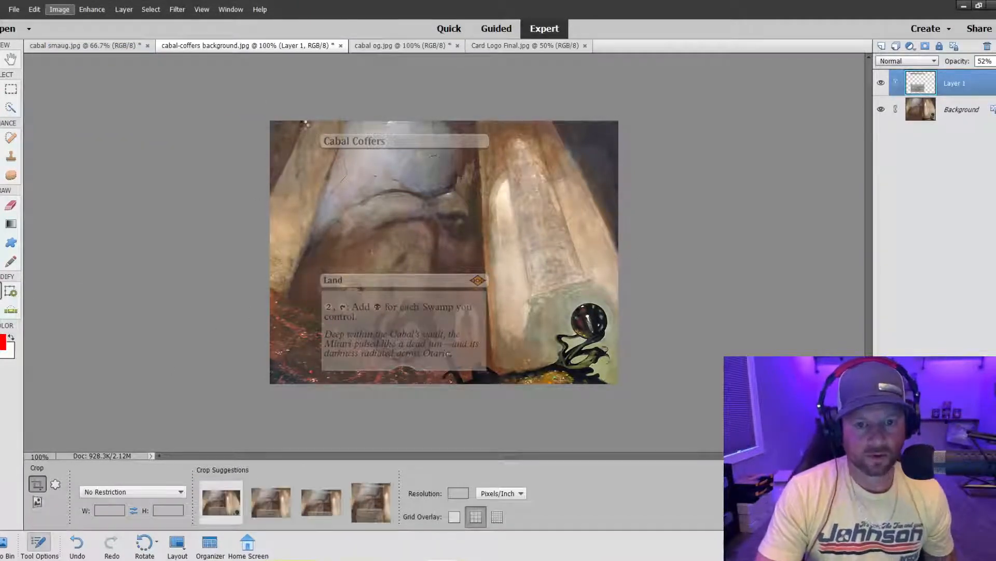
drag(271, 237, 304, 250)
drag(461, 353, 460, 384)
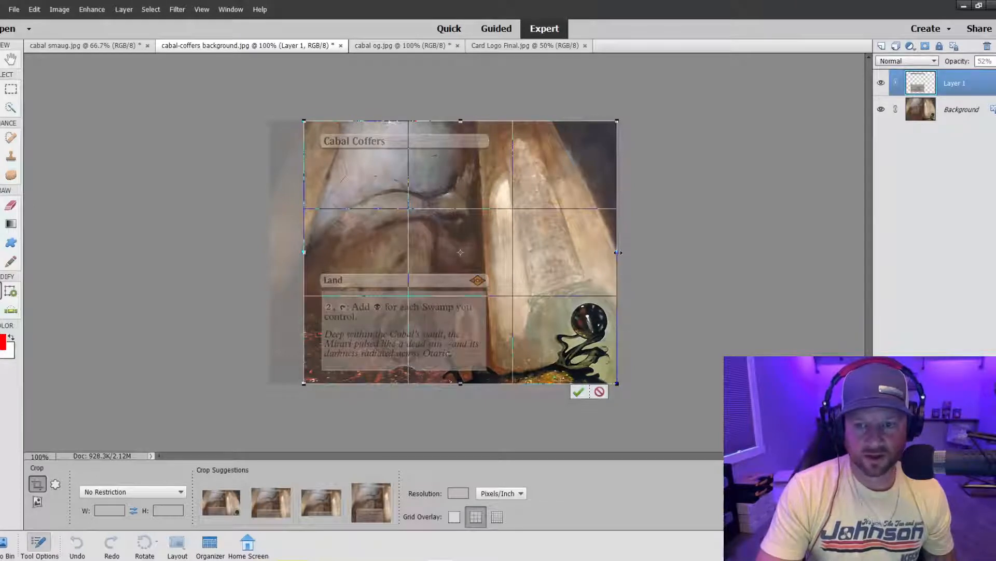
drag(618, 252, 509, 262)
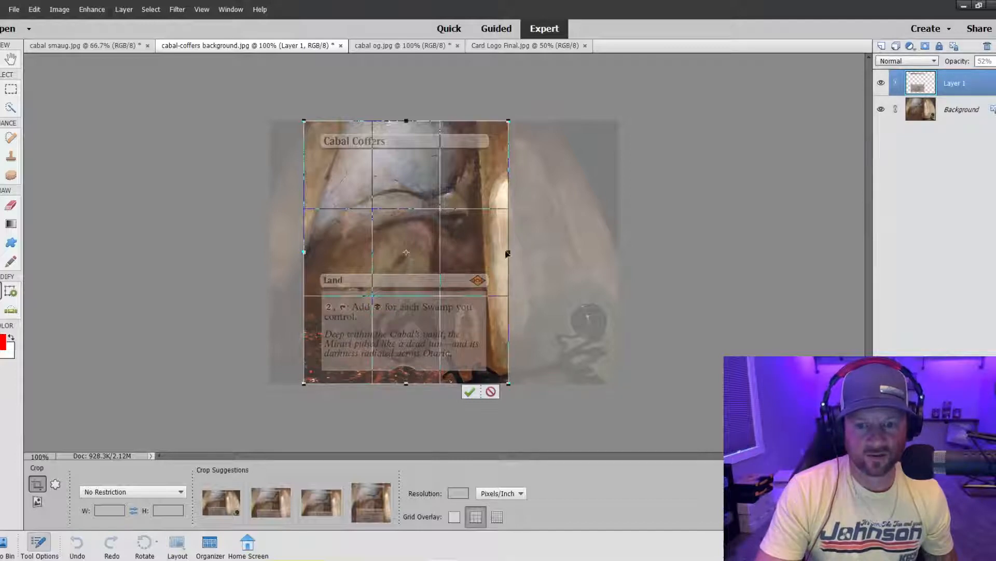
drag(507, 252, 504, 253)
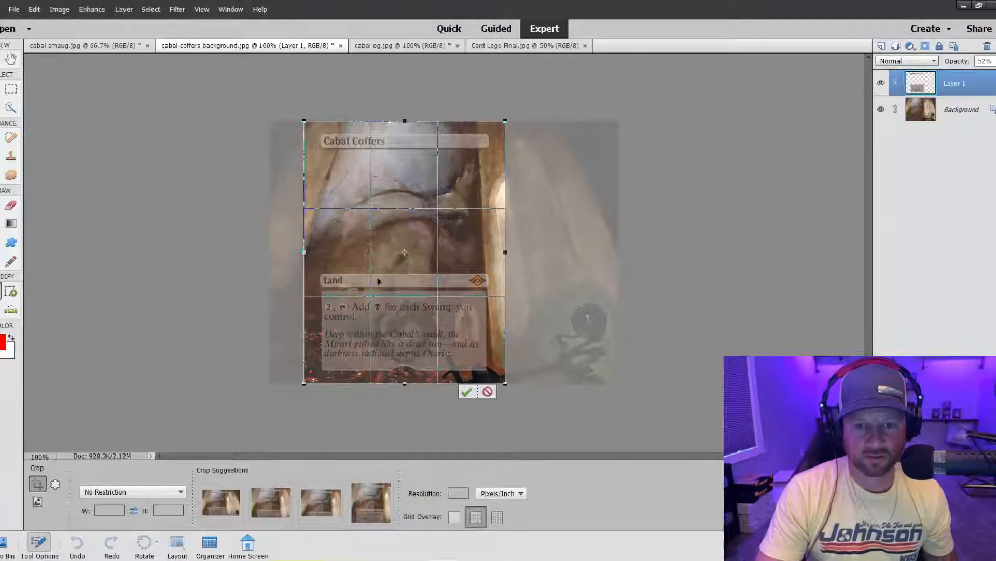
click(468, 395)
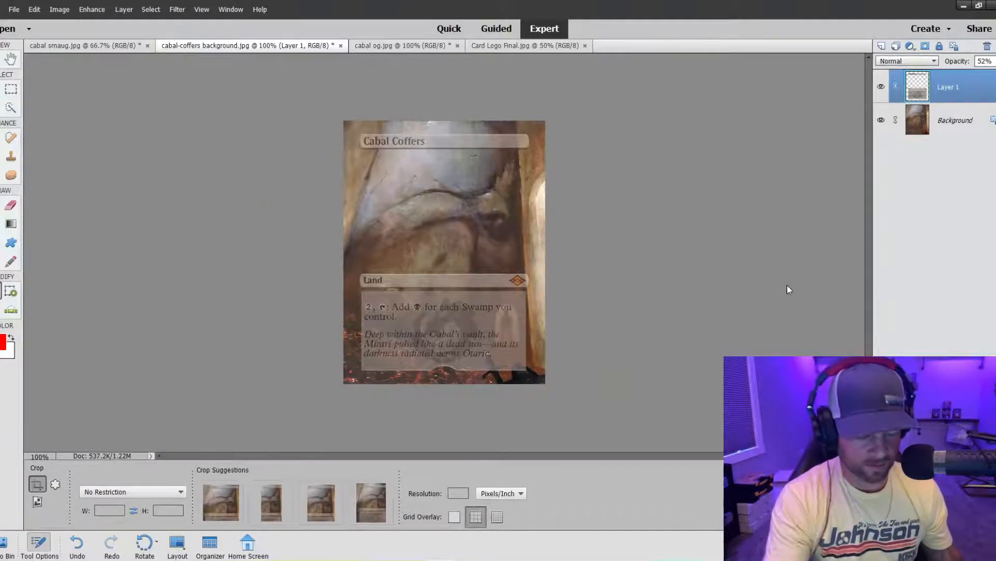
Clone the red coin pile across the lower-left part of the text box on Layer 1 with a 25 px Clone Stamp
key(ctrl+equal)
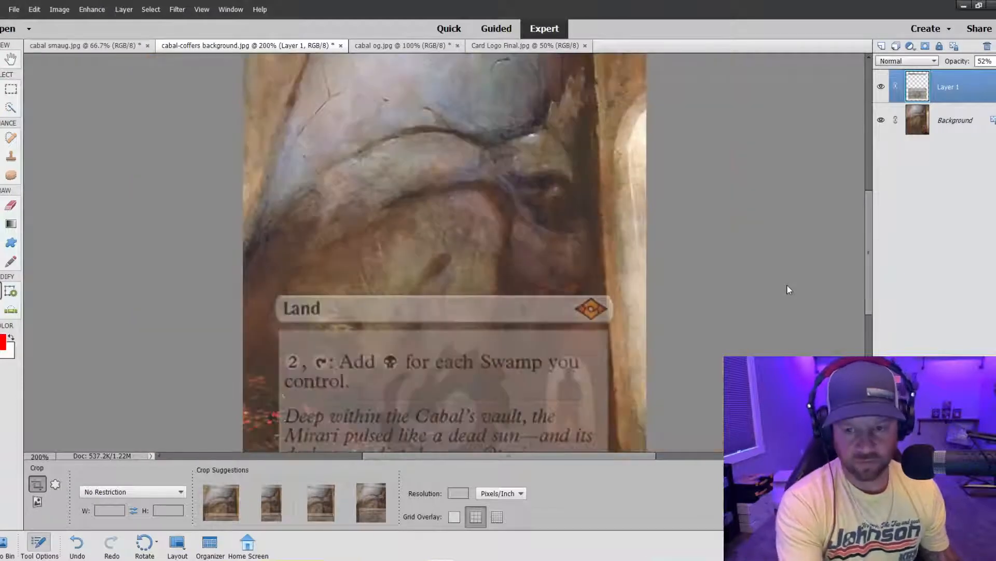
key(ctrl+minus)
click(959, 127)
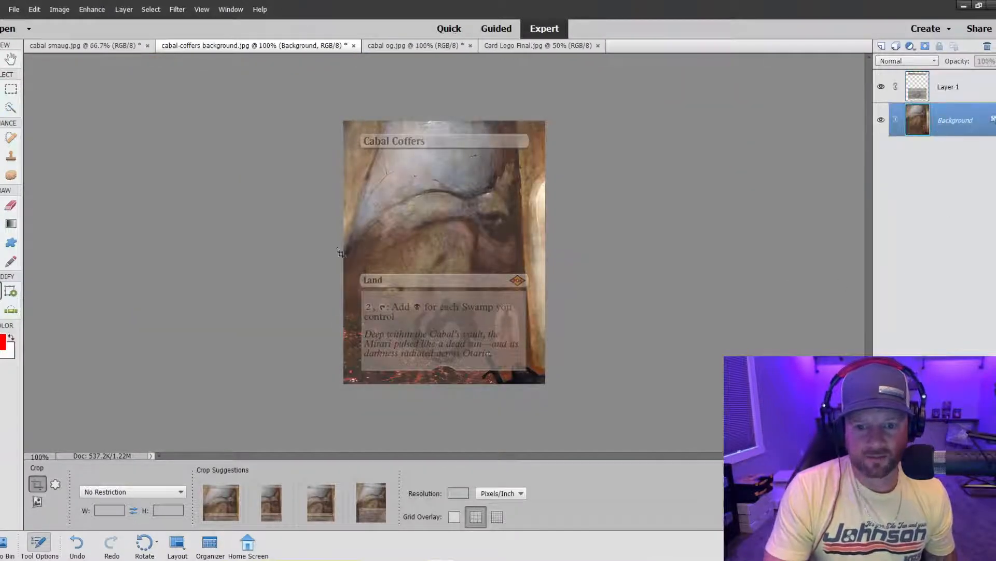
click(16, 158)
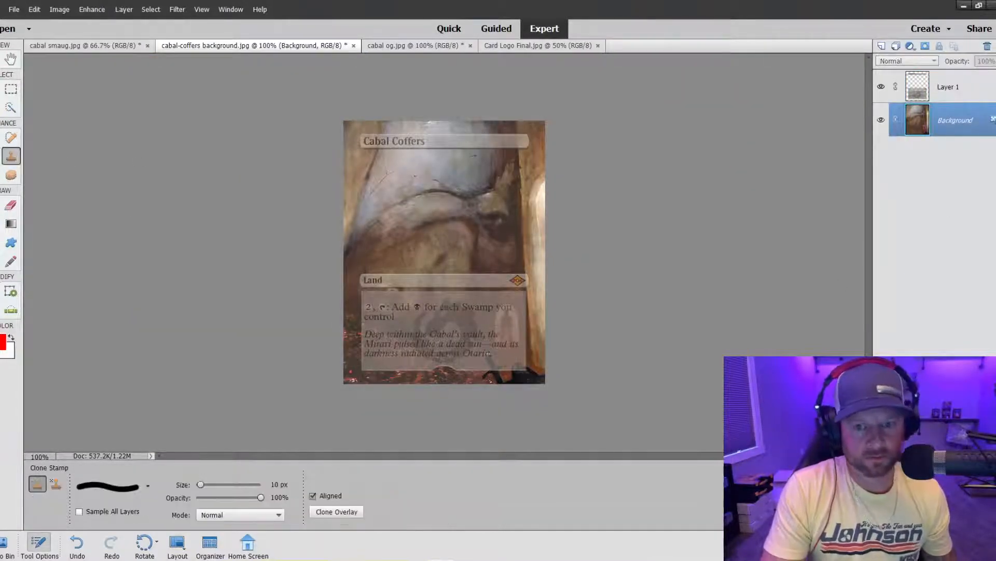
click(949, 89)
key(ctrl+equal)
key(ctrl+equal)
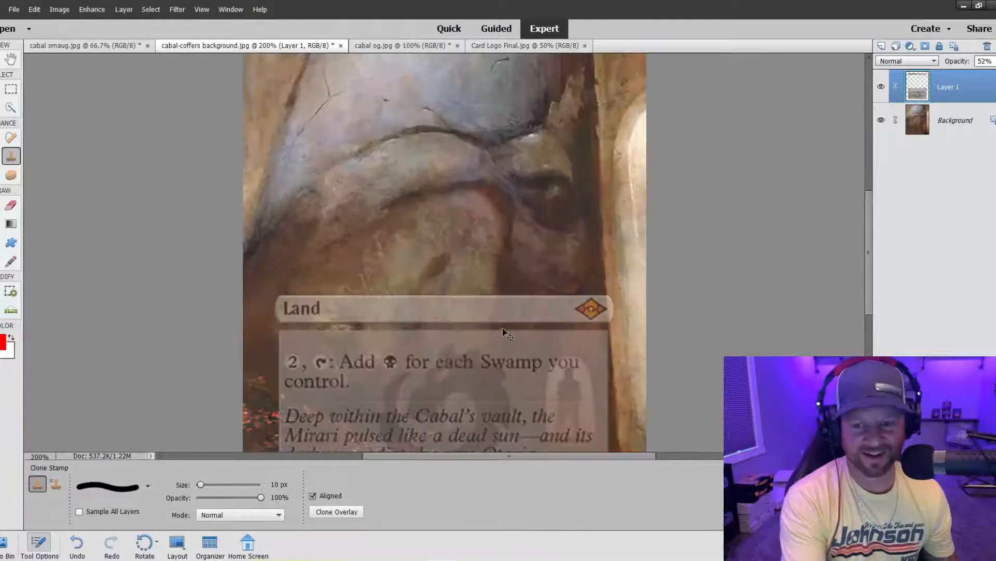
scroll(527, 327, down, 2)
scroll(519, 416, down, 6)
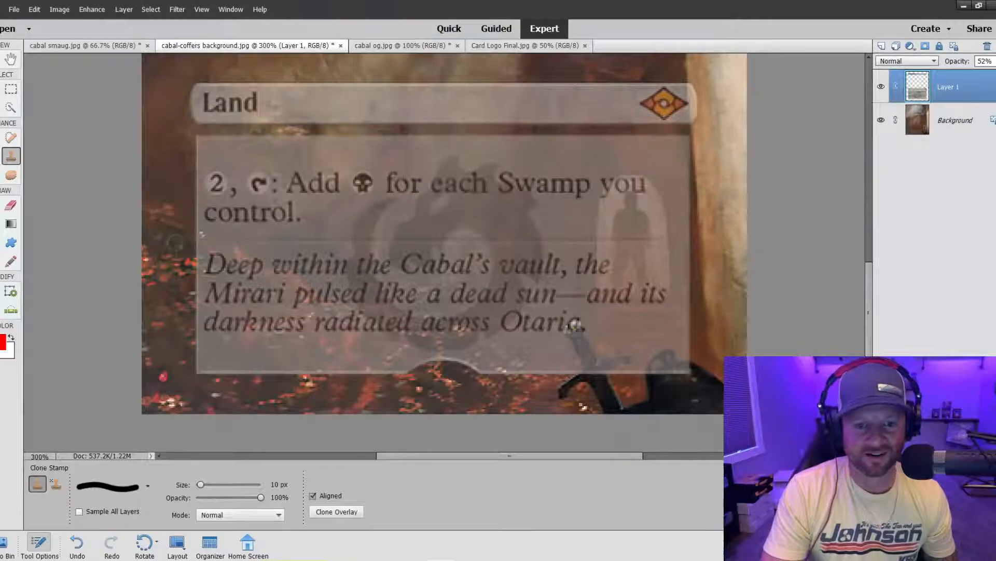
key(bracketright)
key(bracketright)
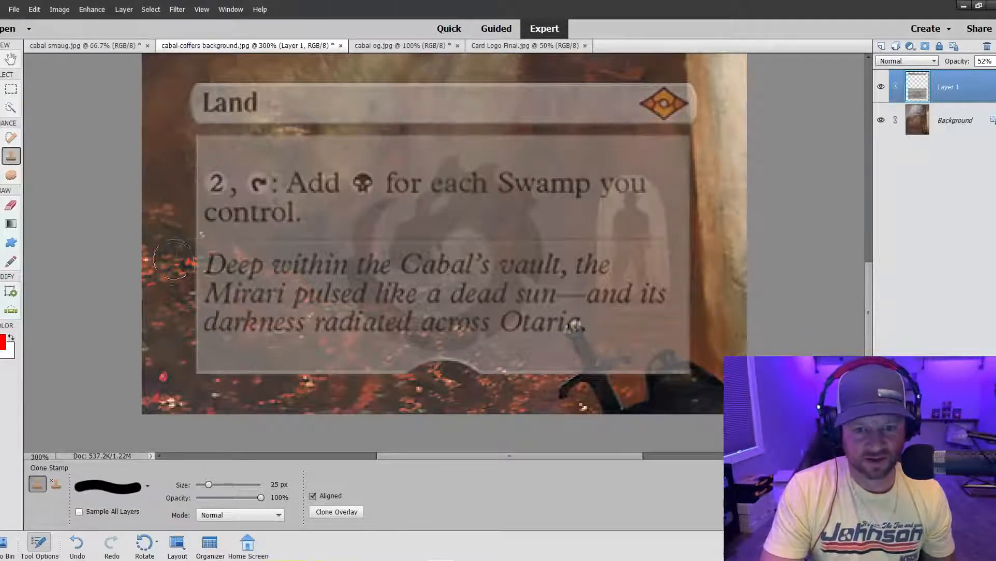
mouse_move(196, 261)
mouse_down()
mouse_move(251, 315)
mouse_move(212, 327)
mouse_move(221, 363)
mouse_move(205, 363)
mouse_up()
mouse_move(211, 303)
mouse_down()
mouse_move(200, 275)
mouse_move(213, 268)
mouse_move(214, 278)
mouse_move(200, 257)
mouse_move(243, 276)
mouse_move(358, 368)
mouse_move(353, 361)
mouse_move(410, 366)
mouse_move(376, 371)
mouse_up()
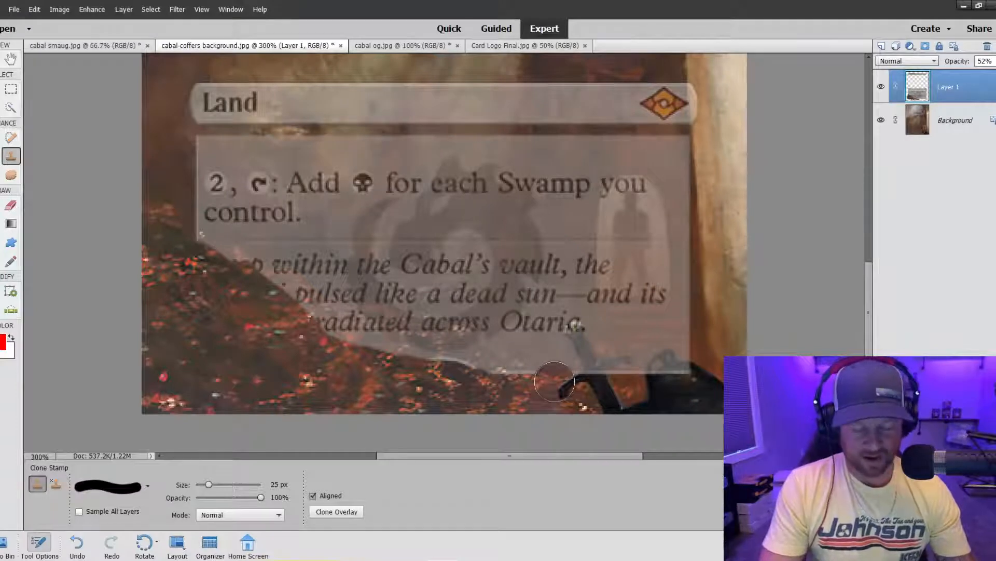
Try to clone the sword hilt and the doorway arch over the text box with an 8 px Clone Stamp, undoing each attempt
key(bracketleft)
key(bracketleft)
key(bracketleft)
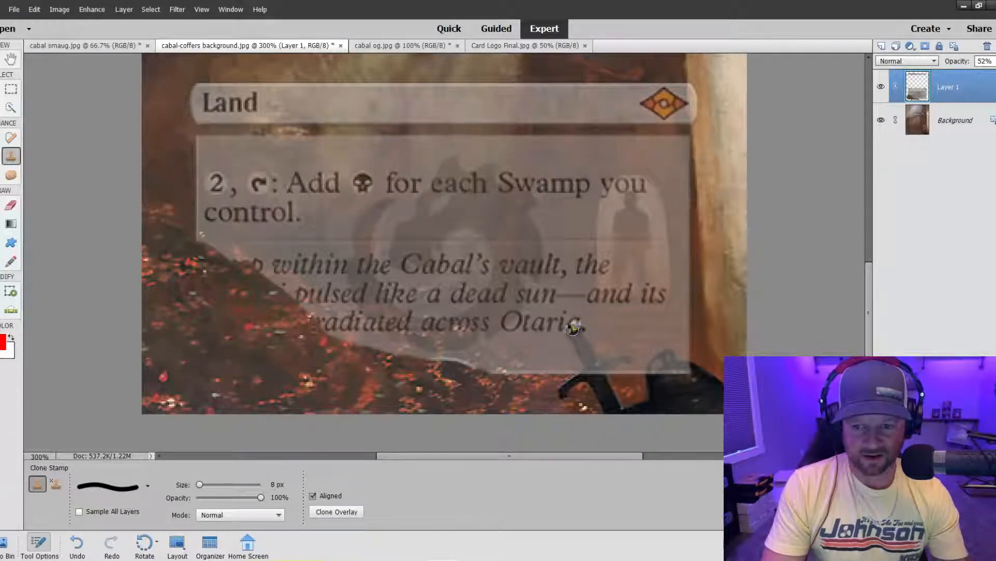
drag(576, 339, 596, 364)
key(ctrl+z)
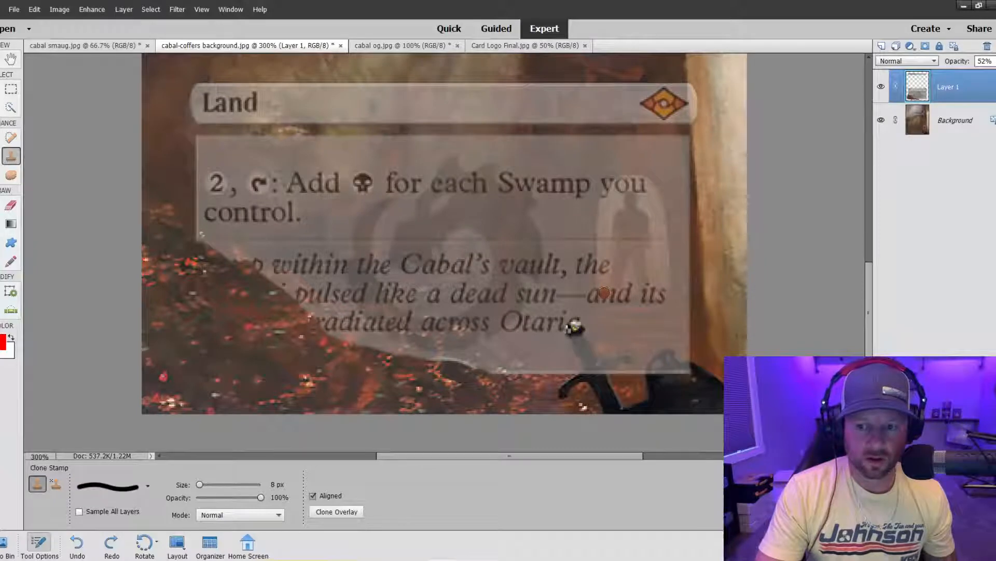
mouse_move(605, 294)
mouse_down()
mouse_move(610, 188)
mouse_move(639, 187)
mouse_move(660, 211)
mouse_up()
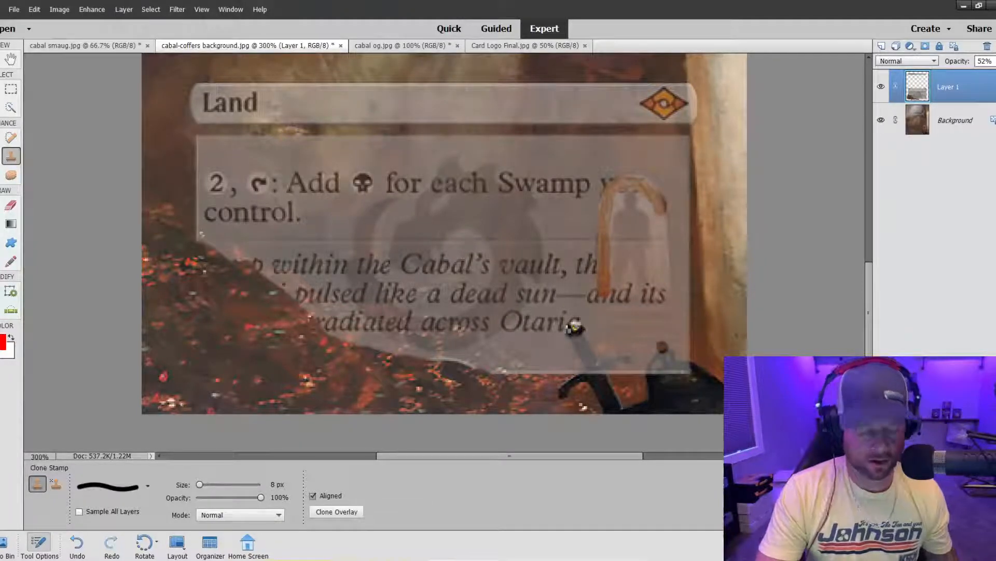
key(ctrl+z)
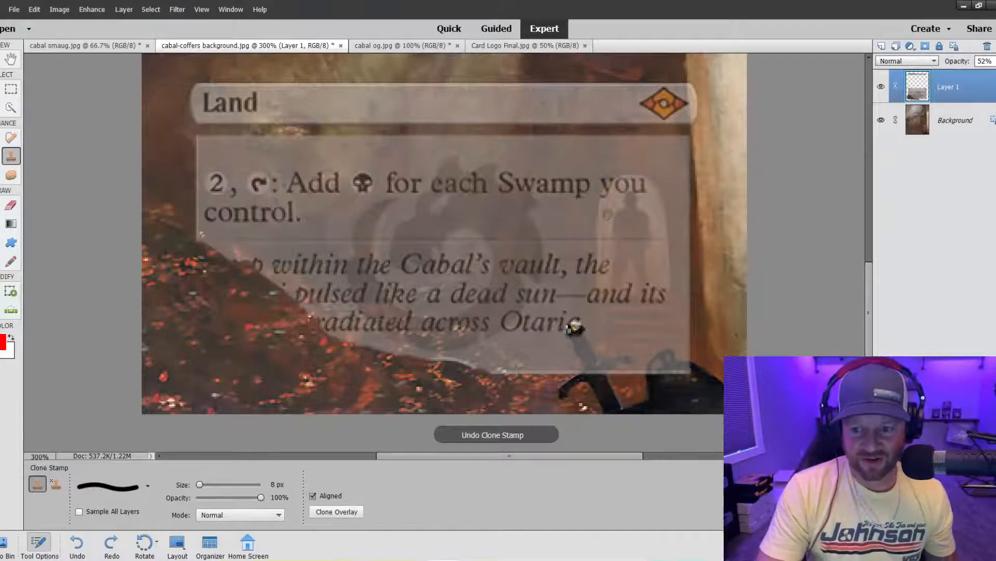
Select the doorway, stairs, sword and coin pile on the Background layer with a 20 px Quick Selection brush
click(11, 108)
click(948, 122)
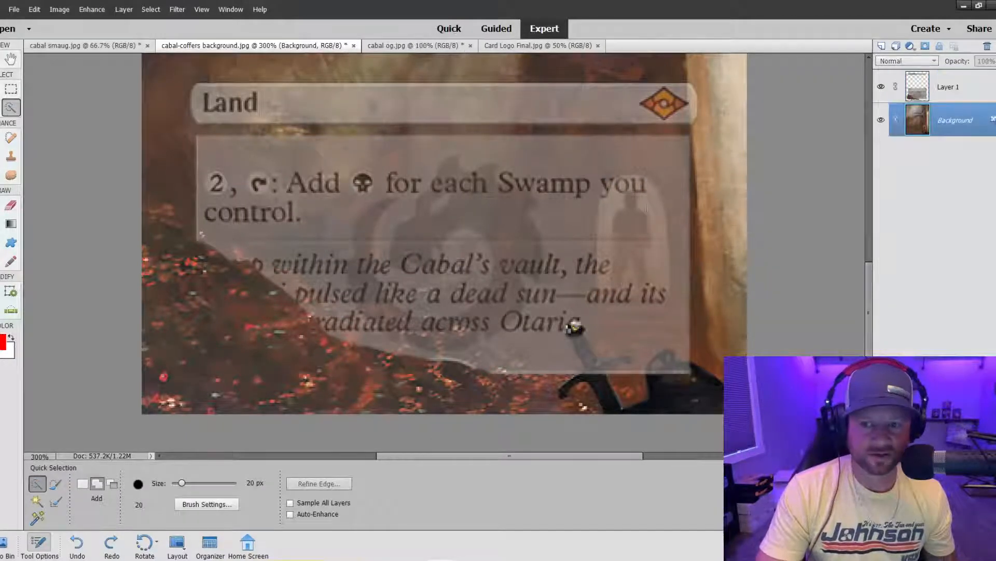
mouse_move(636, 236)
mouse_down()
mouse_move(630, 263)
mouse_move(644, 322)
mouse_move(677, 380)
mouse_up()
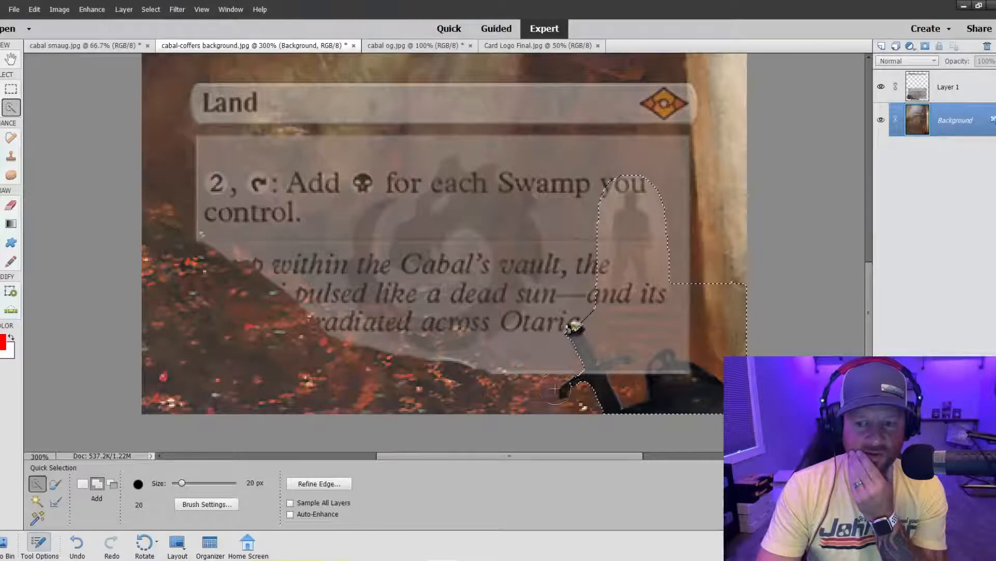
mouse_move(529, 387)
mouse_down()
mouse_move(386, 350)
mouse_move(410, 335)
mouse_move(293, 308)
mouse_move(254, 269)
mouse_move(197, 260)
mouse_up()
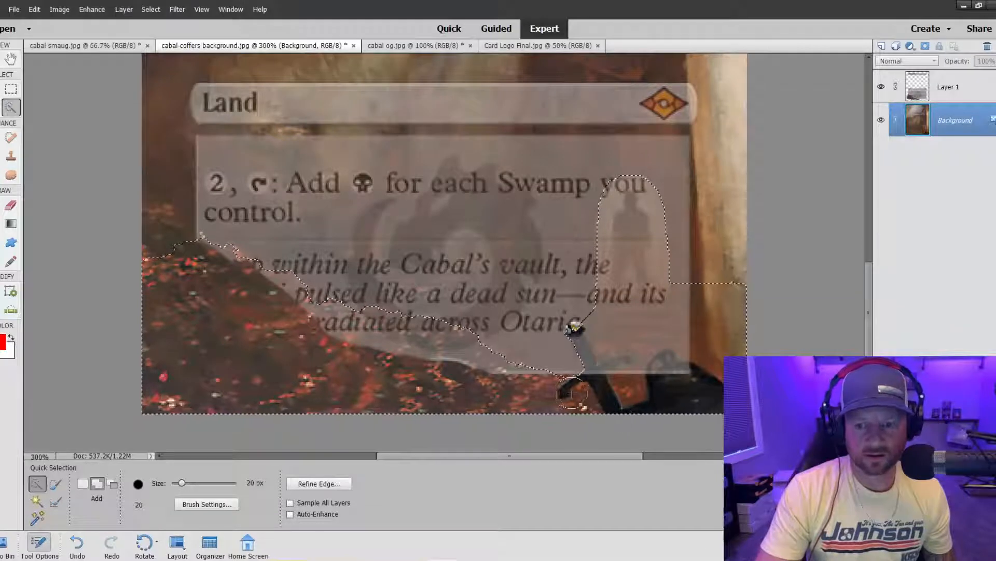
drag(574, 389, 592, 386)
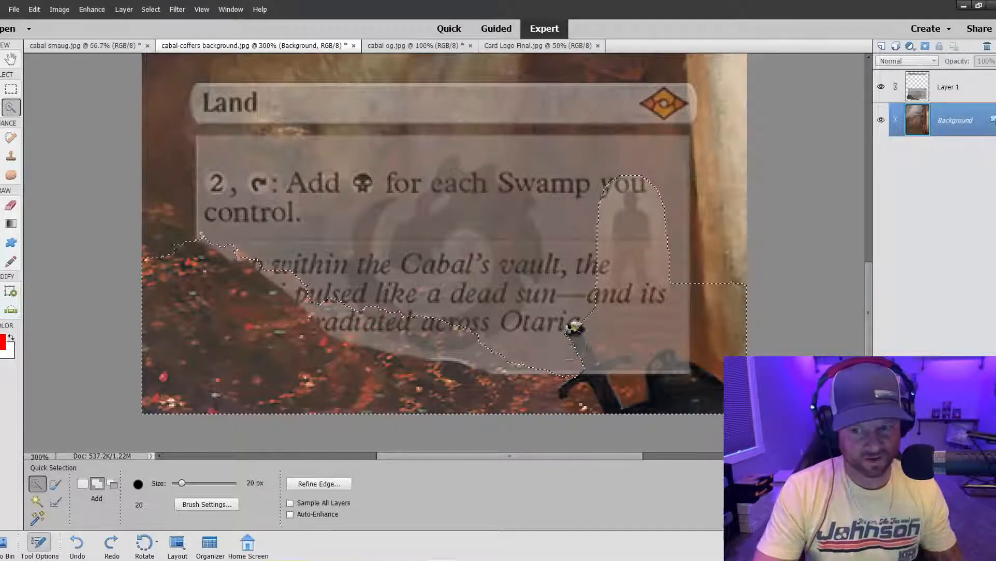
Refine the selection around the sword's pommel with a 7 px Quick Selection brush
key(bracketleft)
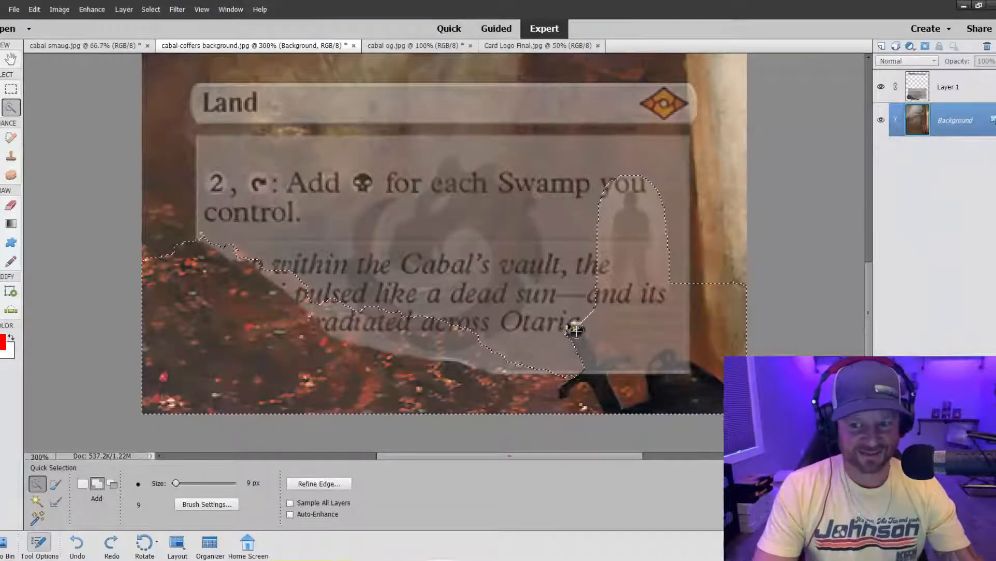
key(bracketleft)
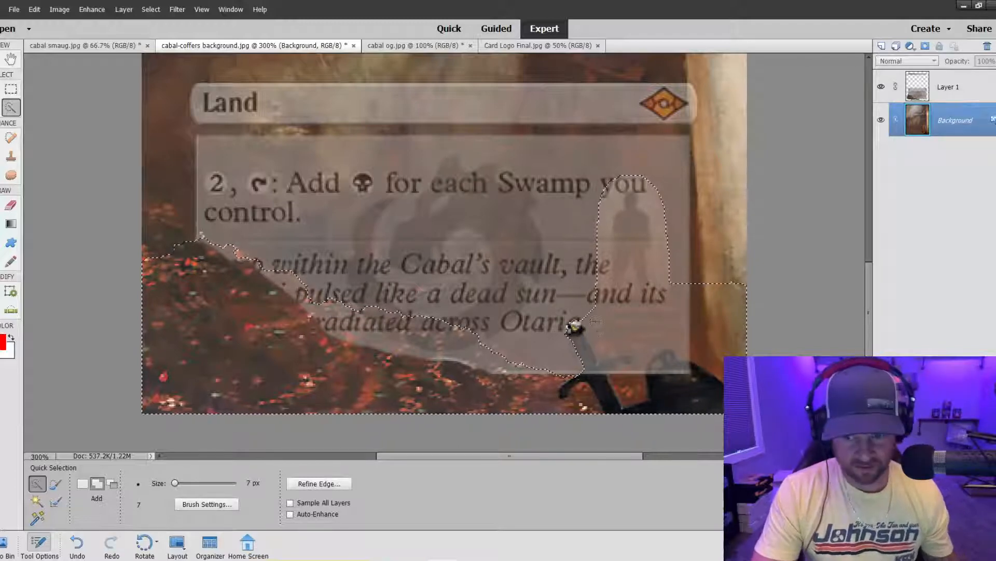
key(ctrl+z)
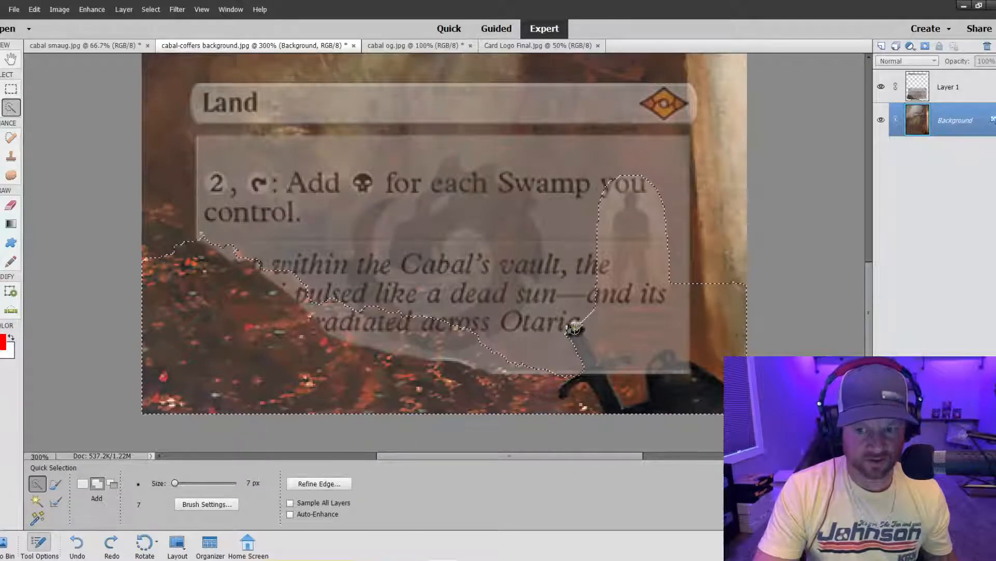
click(574, 328)
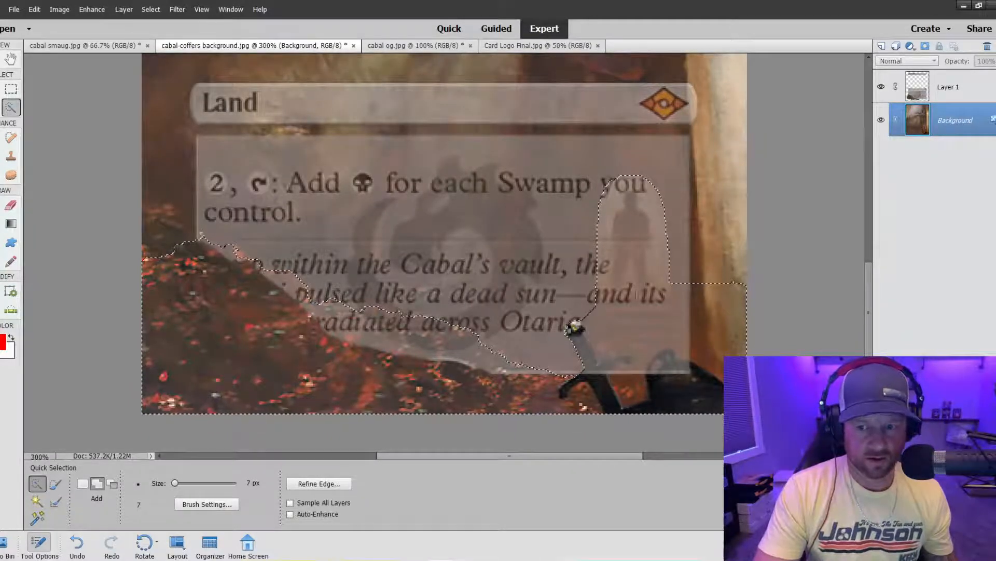
Clone the doorway figure, stairs and dark jug over the text box on Layer 1 within the selection using a 20 px Clone Stamp
click(11, 157)
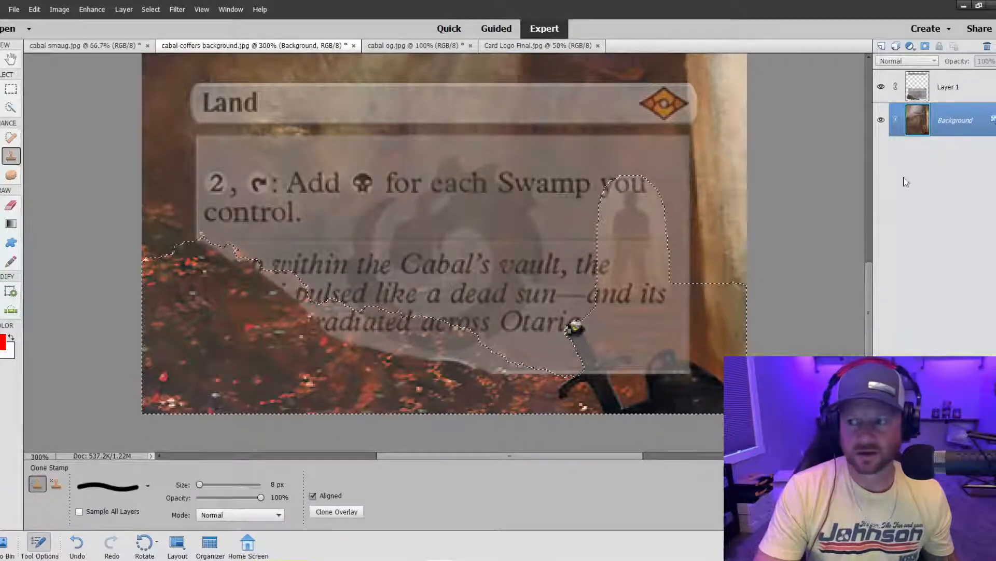
click(948, 100)
key(bracketright)
key(bracketright)
key(bracketright)
key(bracketright)
key(bracketright)
key(bracketright)
key(bracketright)
key(bracketright)
key(bracketright)
key(bracketright)
key(bracketright)
key(bracketright)
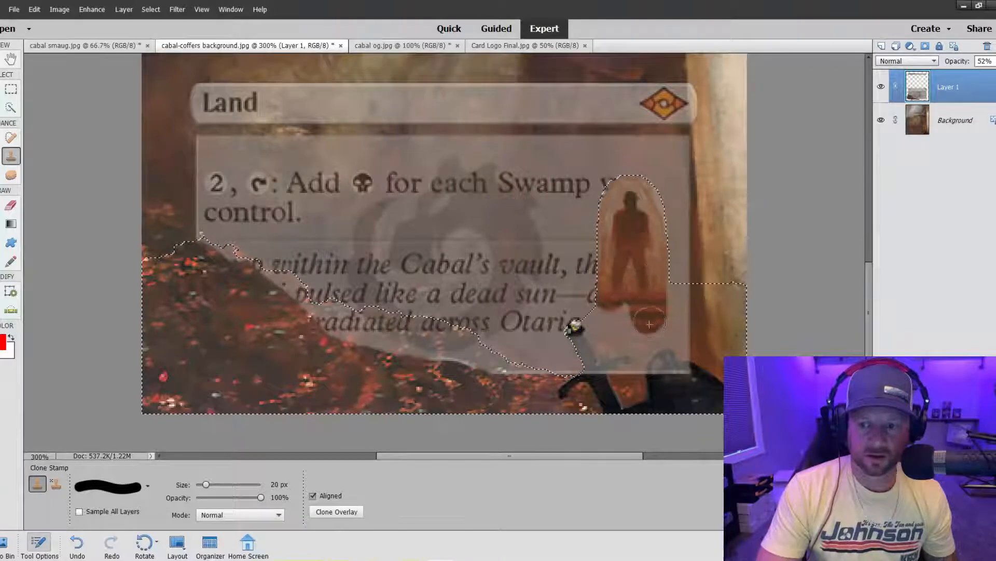
mouse_move(650, 324)
mouse_down()
mouse_move(660, 314)
mouse_move(666, 323)
mouse_move(660, 311)
mouse_move(704, 396)
mouse_up()
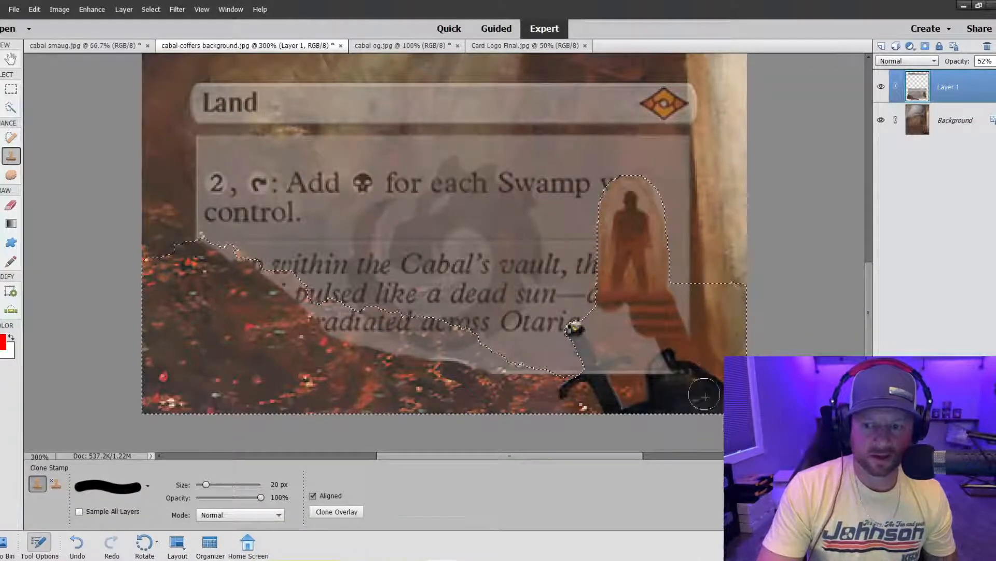
mouse_move(657, 340)
mouse_down()
mouse_move(618, 301)
mouse_move(639, 364)
mouse_move(623, 314)
mouse_move(630, 372)
mouse_move(645, 352)
mouse_move(671, 386)
mouse_move(668, 355)
mouse_move(685, 388)
mouse_move(639, 302)
mouse_move(637, 310)
mouse_move(640, 294)
mouse_move(649, 356)
mouse_move(664, 331)
mouse_move(610, 348)
mouse_move(625, 319)
mouse_move(617, 311)
mouse_move(611, 364)
mouse_up()
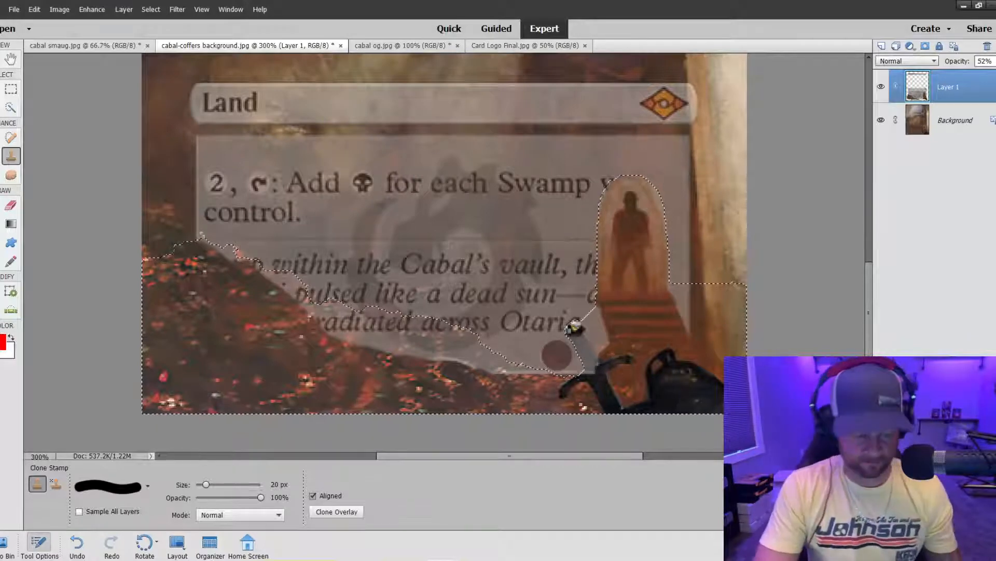
Clone the sword hilt over the text box on Layer 1 with a 9 px Clone Stamp
key(bracketleft)
key(bracketleft)
key(bracketleft)
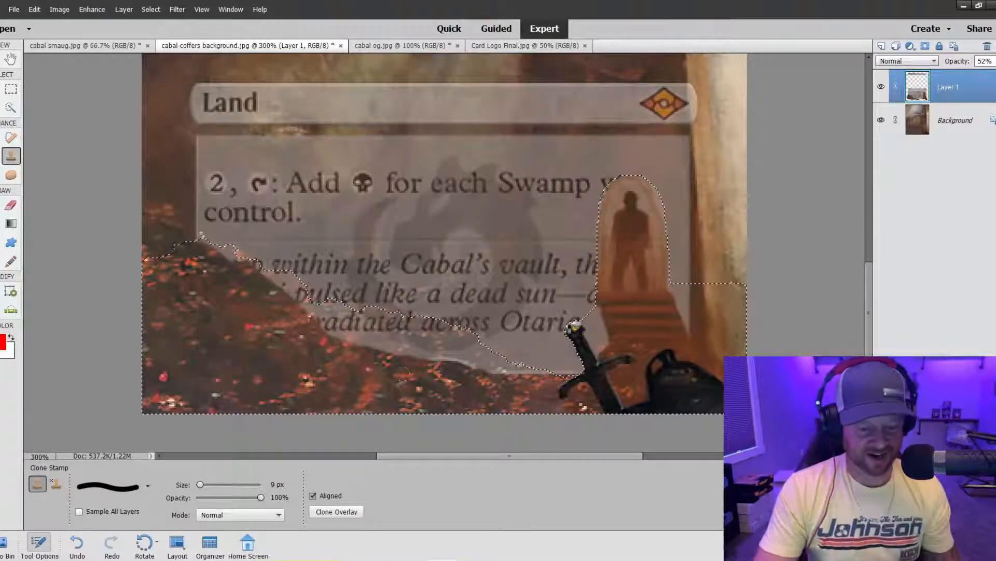
Clone the coin pile up to the selection edge and along the bottom of the card with a 20 px Clone Stamp
key(bracketright)
key(bracketright)
key(bracketright)
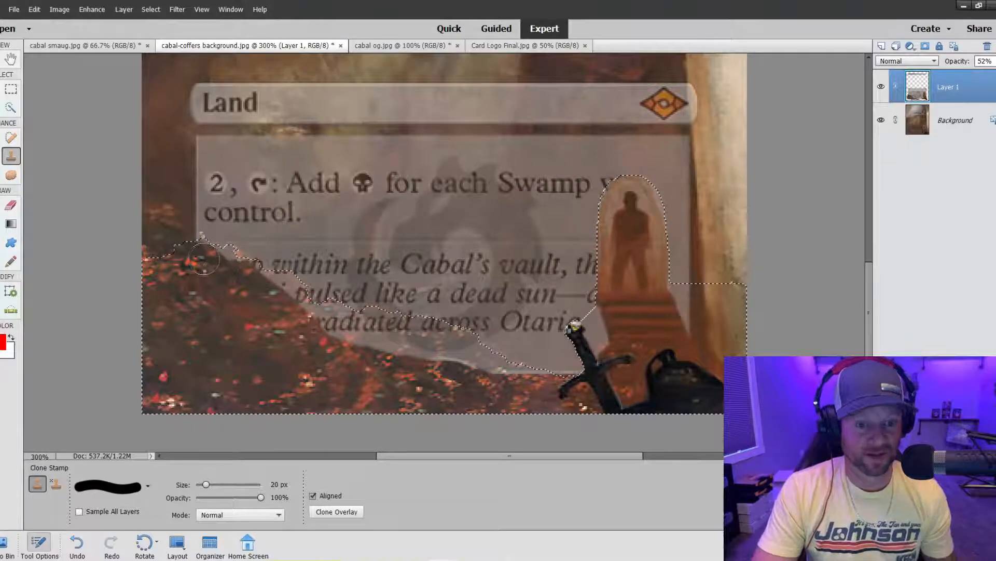
mouse_move(203, 259)
mouse_down()
mouse_move(295, 301)
mouse_move(326, 333)
mouse_move(336, 317)
mouse_move(320, 318)
mouse_move(411, 348)
mouse_move(346, 321)
mouse_move(406, 331)
mouse_move(445, 354)
mouse_move(424, 349)
mouse_move(460, 340)
mouse_move(517, 376)
mouse_move(448, 358)
mouse_up()
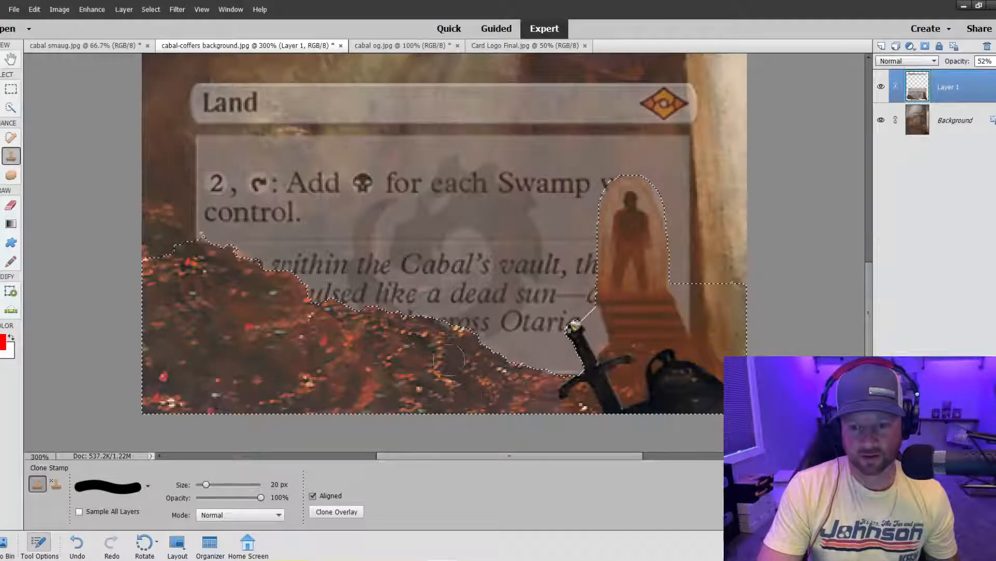
mouse_move(592, 394)
mouse_down()
mouse_move(720, 442)
mouse_move(597, 395)
mouse_move(679, 401)
mouse_up()
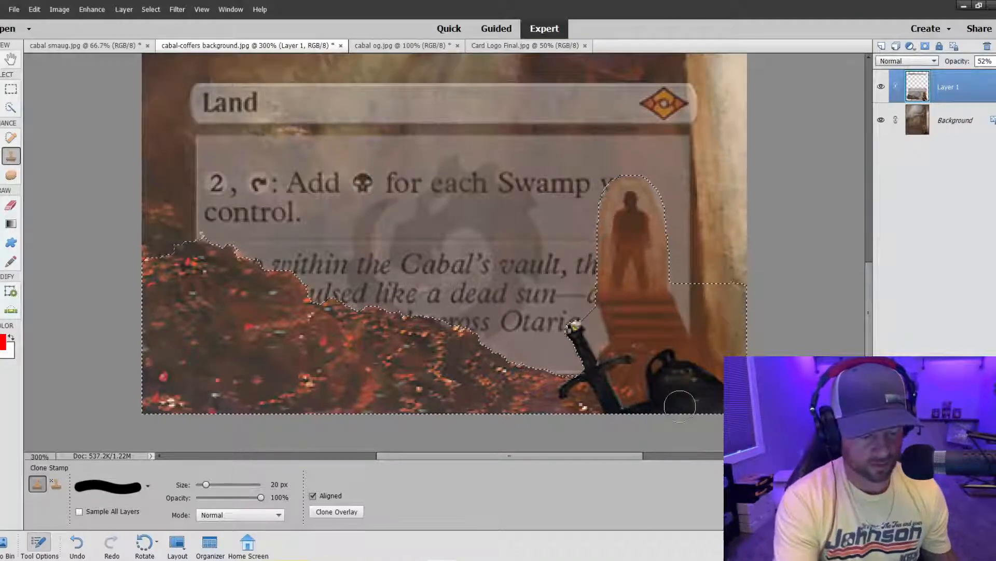
Deselect the area around the coin pile, sword and doorway
key(ctrl+minus)
key(ctrl+minus)
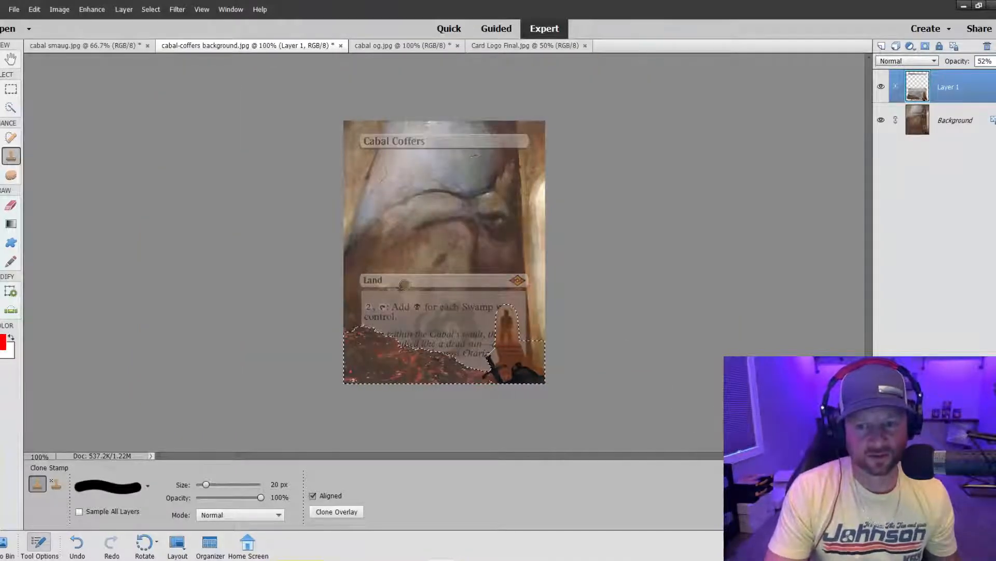
click(11, 89)
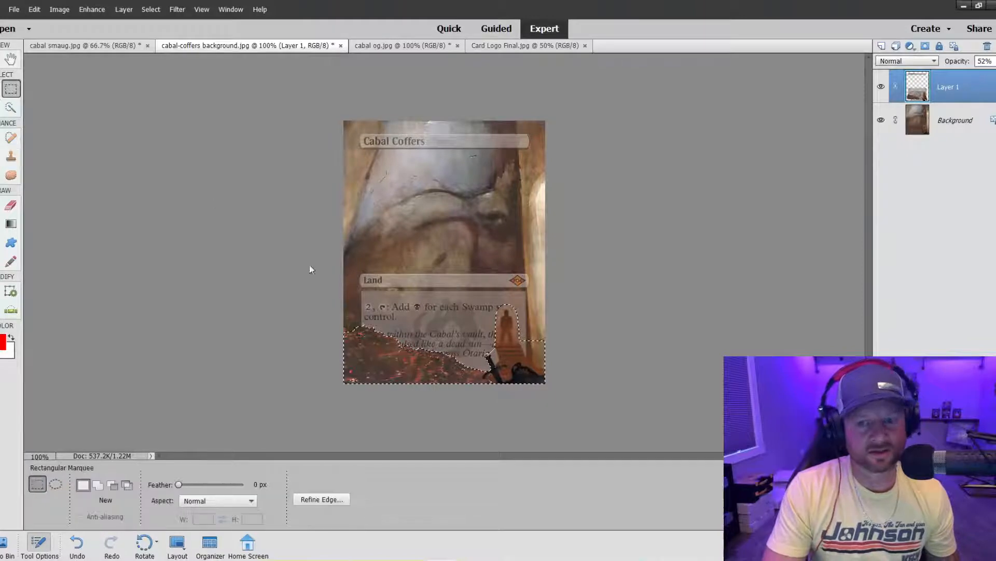
right_click(406, 356)
click(467, 365)
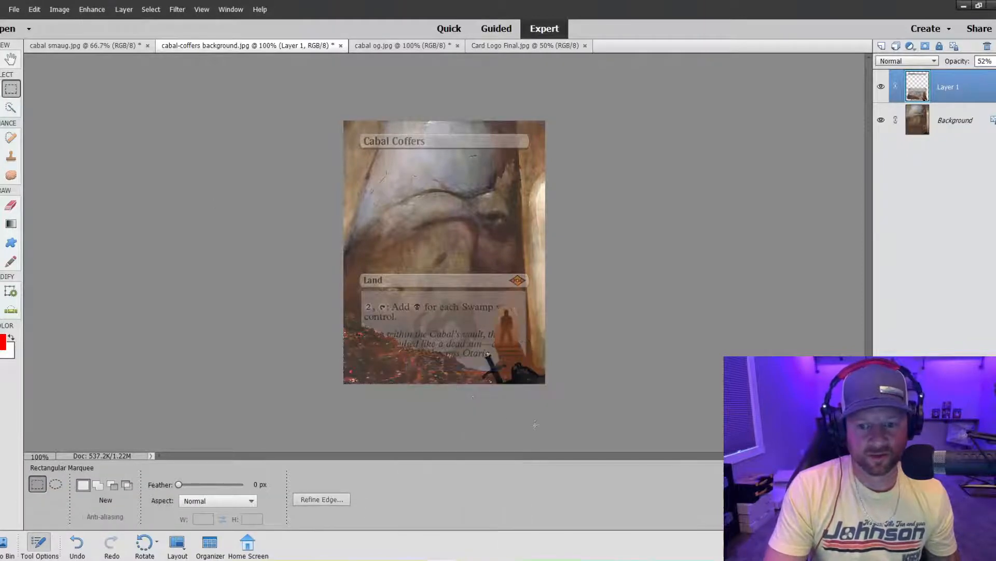
Try to touch up the coin pile's slope beside the sword with a 20 px Clone Stamp and undo the stroke
key(ctrl+equal)
key(ctrl+equal)
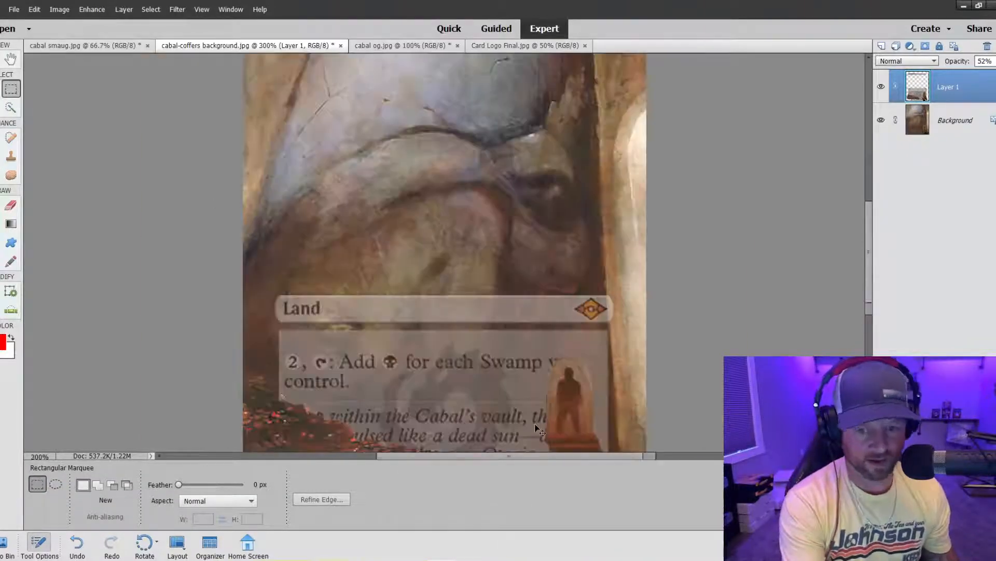
scroll(515, 347, down, 5)
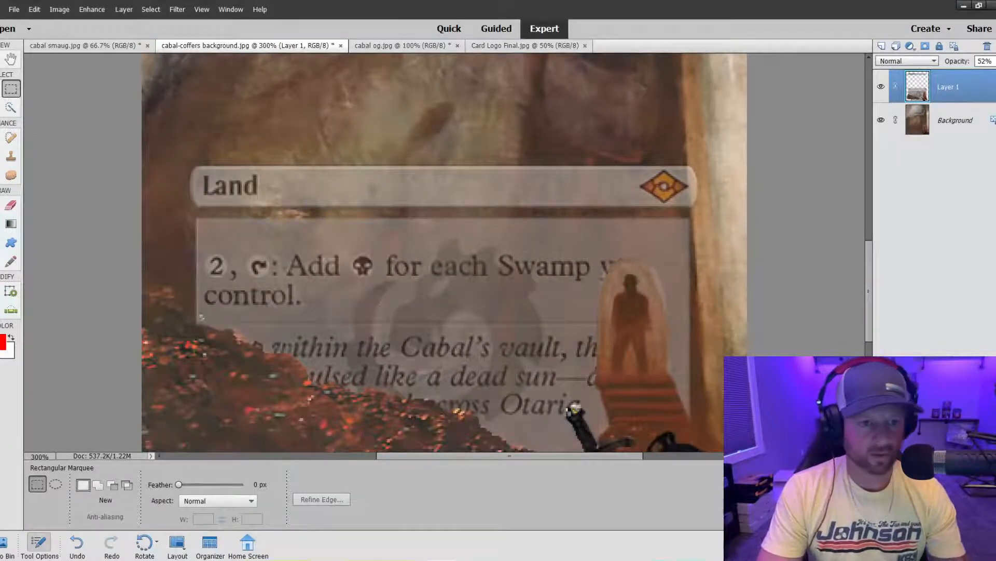
click(12, 156)
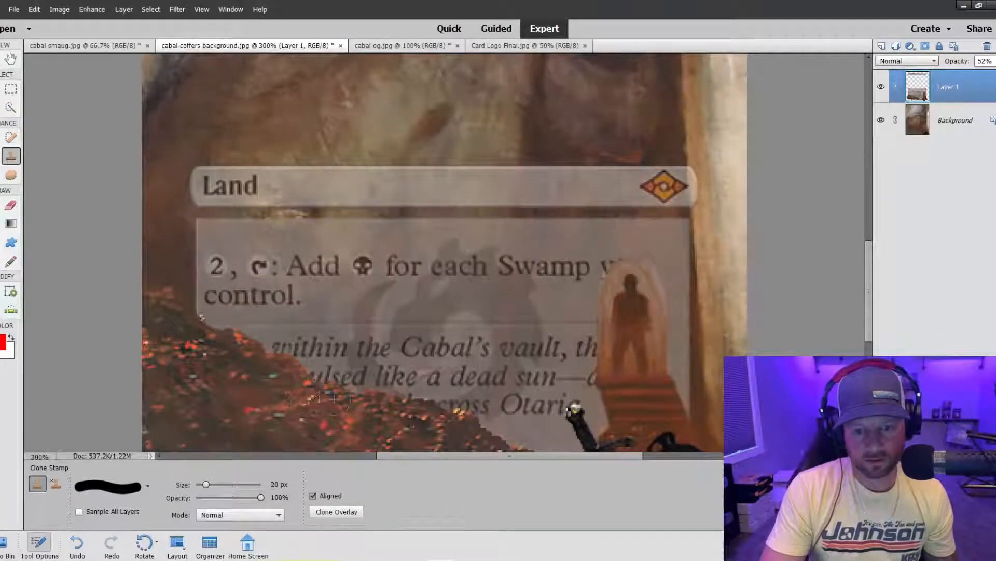
scroll(353, 405, down, 5)
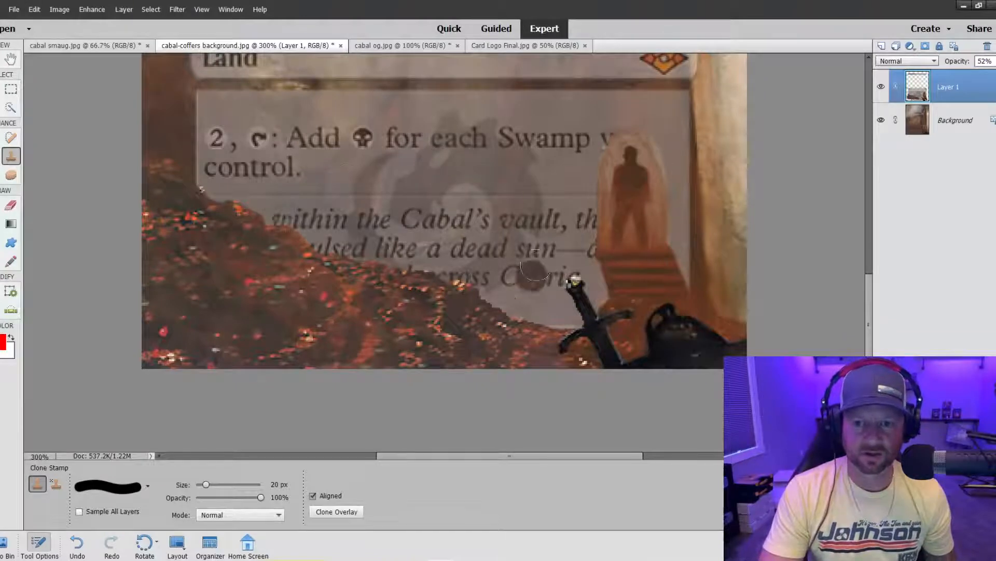
scroll(551, 311, down, 2)
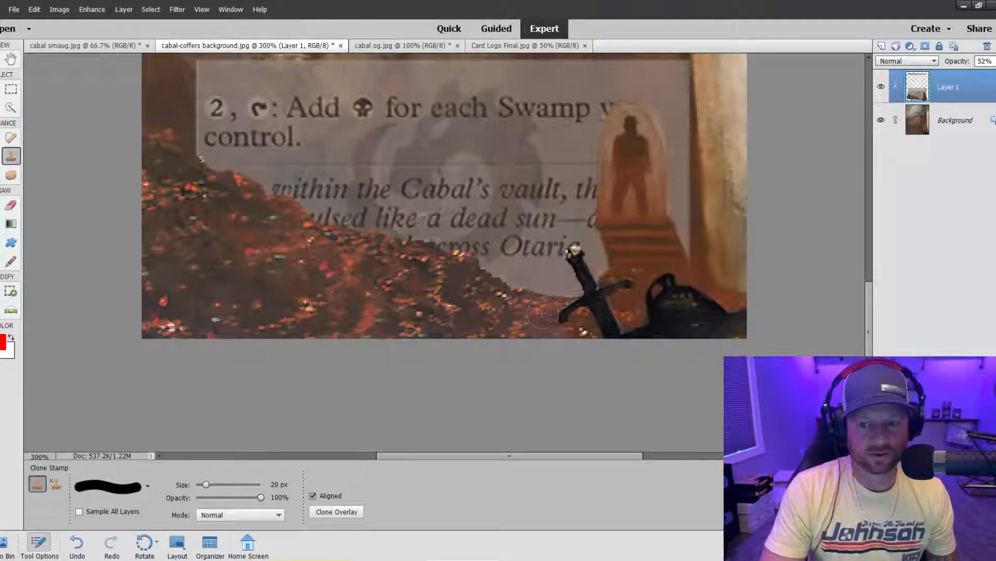
drag(457, 272, 499, 296)
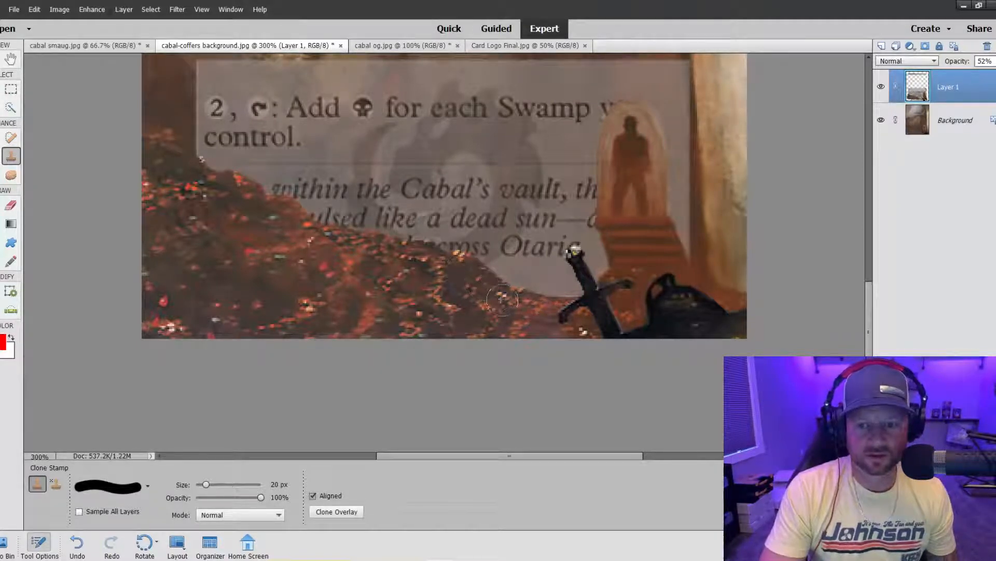
click(450, 201)
key(ctrl+z)
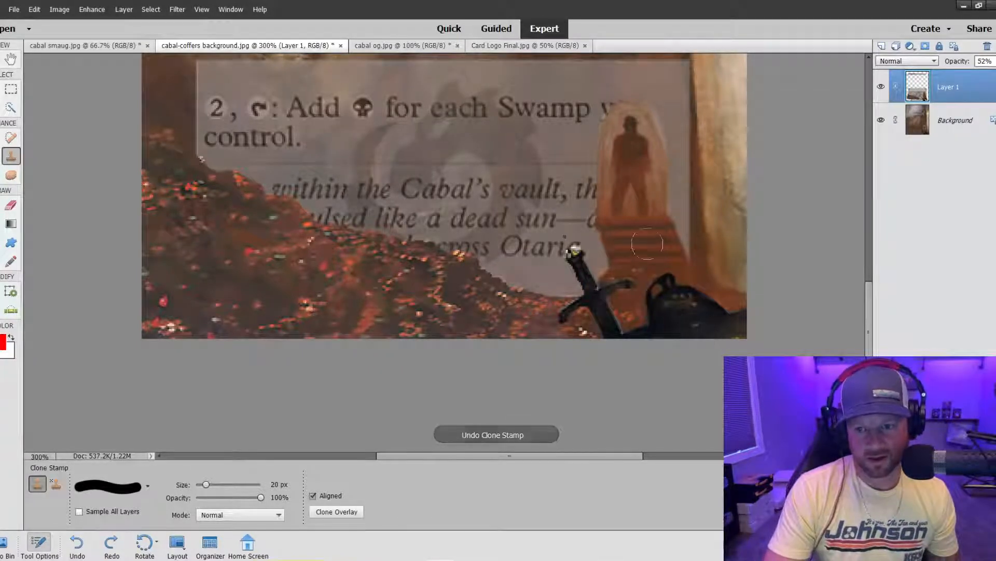
Reduce the Clone Stamp brush to 9 px for detail work around the sword and doorway
key(ctrl+plus)
key(ctrl+plus)
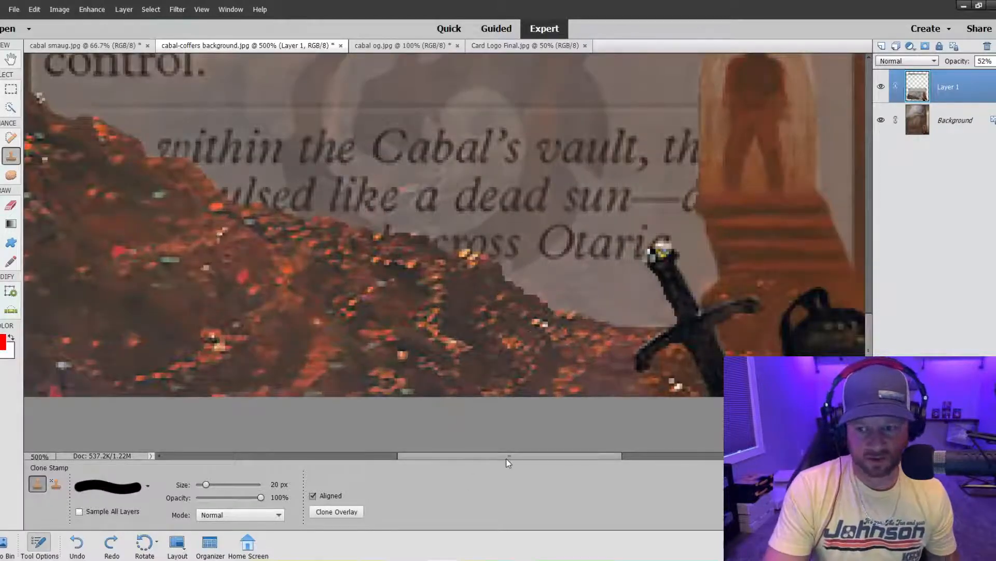
drag(473, 459, 552, 459)
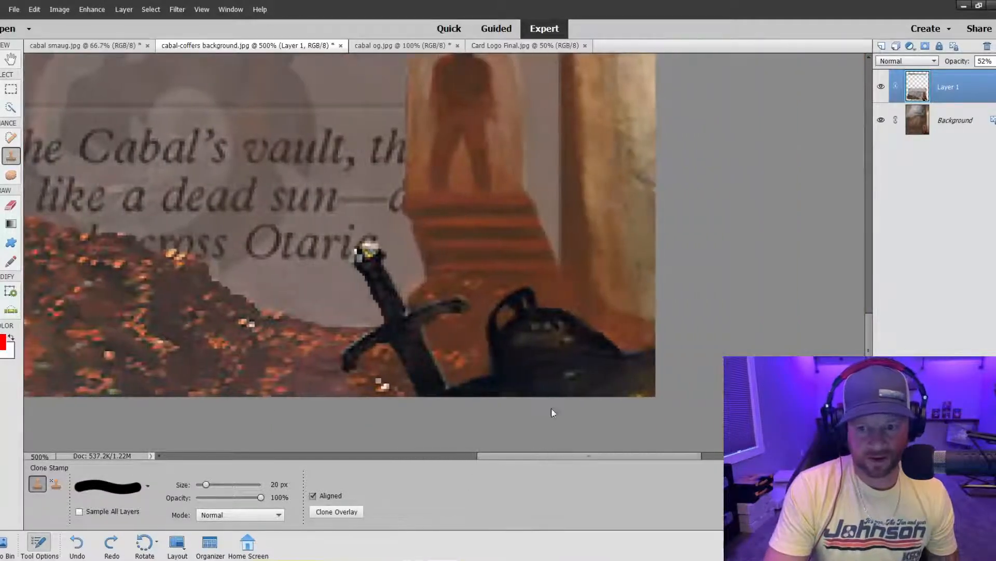
key(bracketleft)
key(bracketleft)
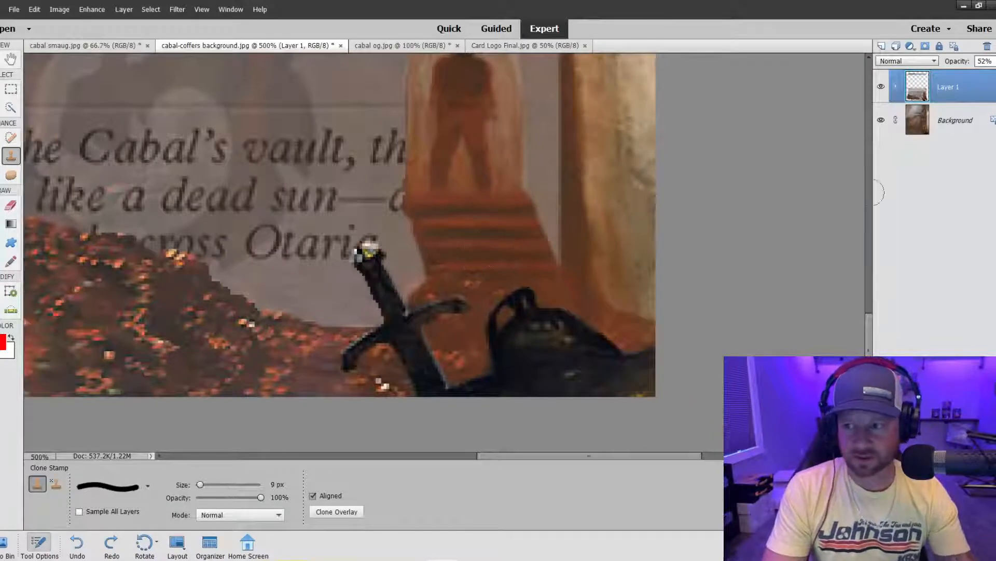
Lower Layer 1's opacity to 28% and check the whole card
click(994, 61)
drag(981, 73, 969, 74)
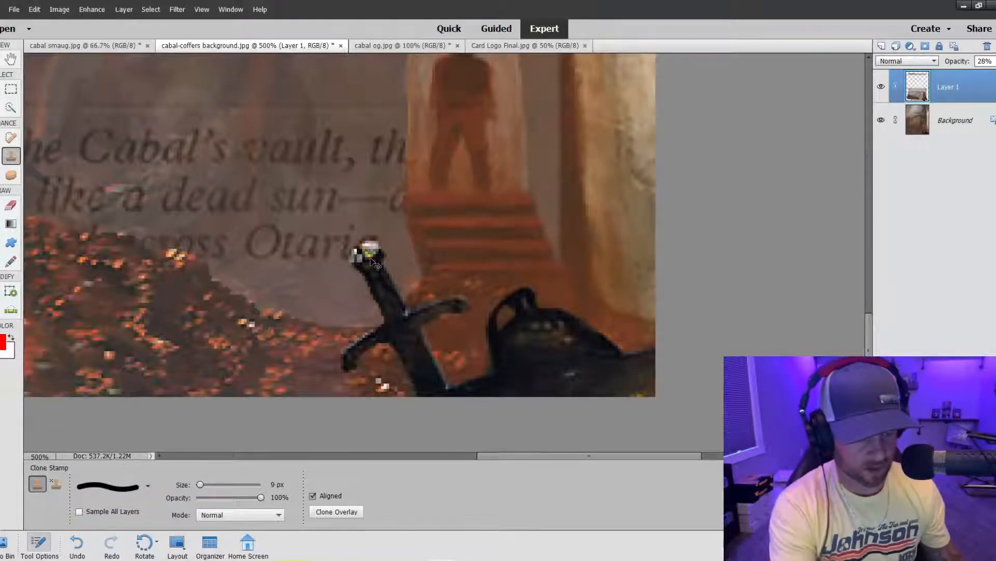
key(ctrl+minus)
key(ctrl+minus)
key(ctrl+minus)
key(ctrl+minus)
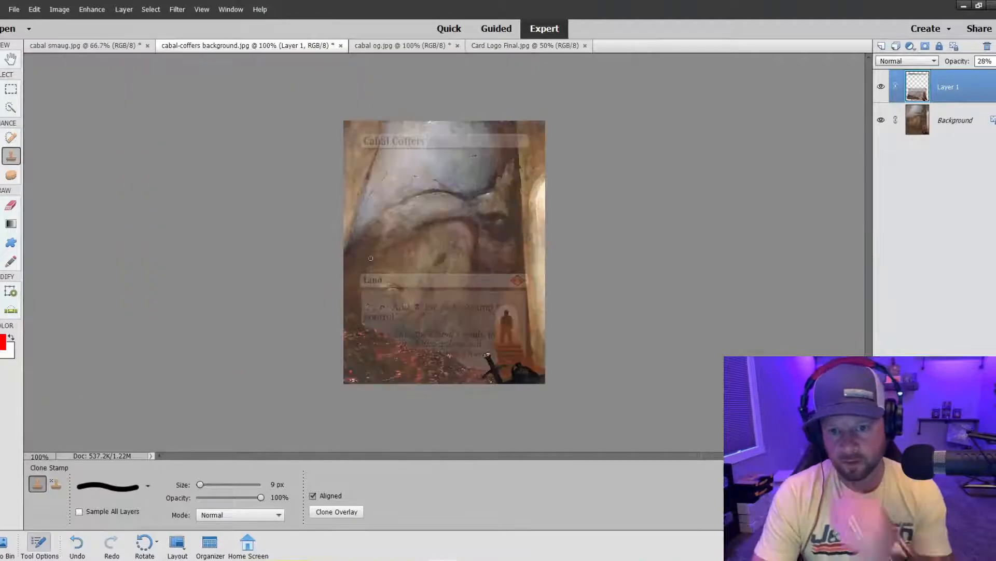
Set Layer 1's opacity to 72% and check the text box and the doorway arch
click(993, 60)
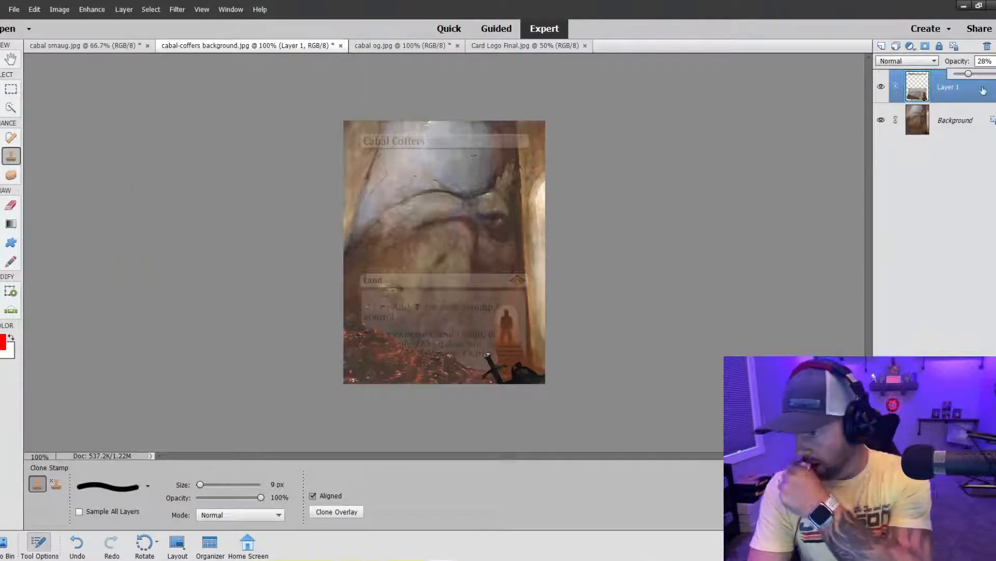
drag(967, 74, 992, 75)
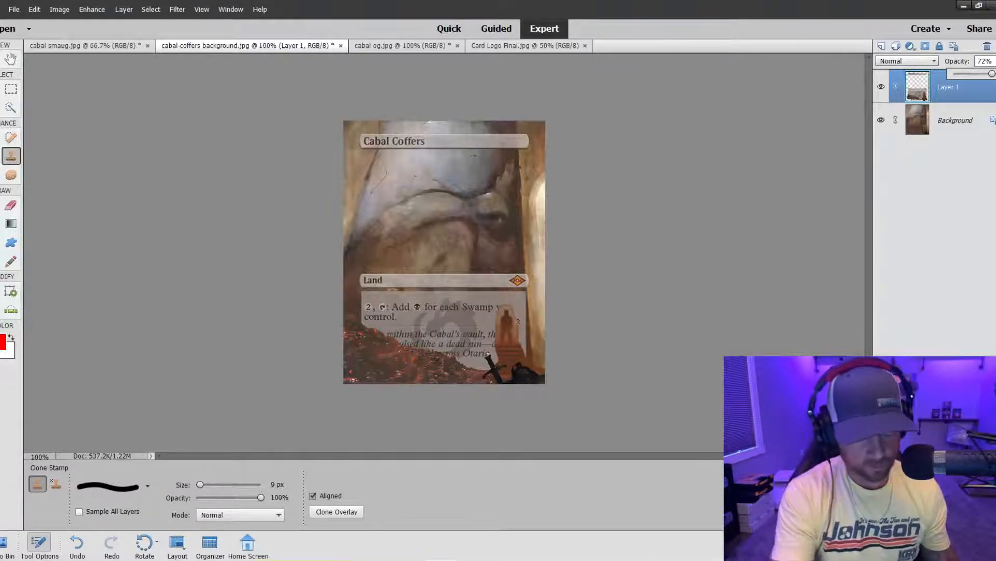
key(ctrl+equal)
key(ctrl+equal)
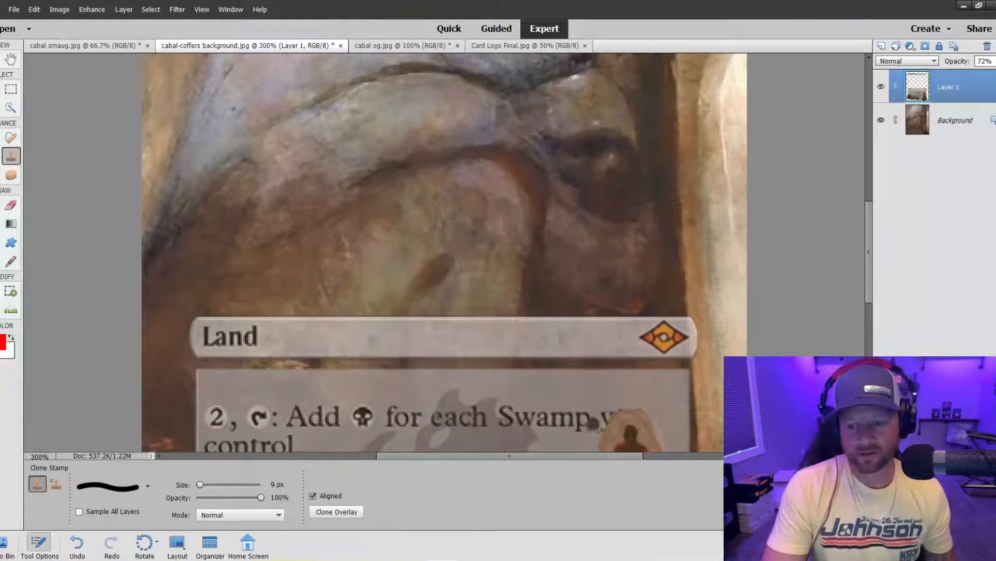
scroll(643, 369, down, 4)
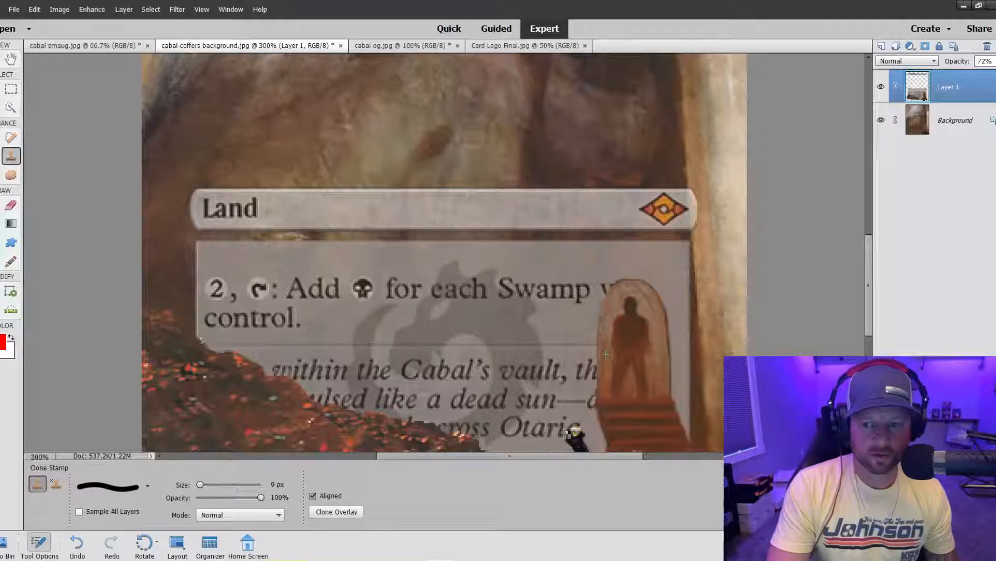
Try to retouch the doorway arch's left edge with the 9 px Clone Stamp, undo the stroke and check the whole card
drag(602, 399, 601, 312)
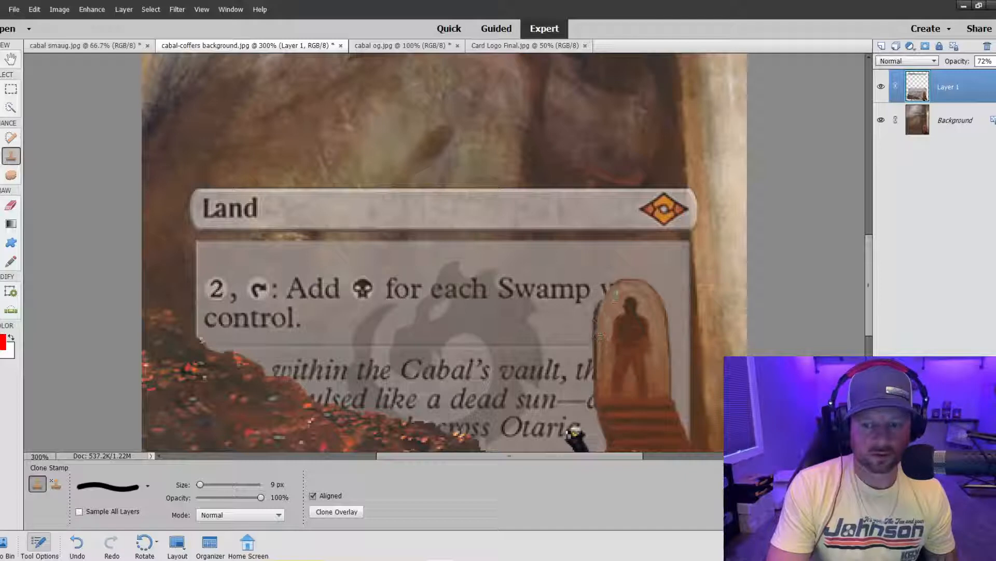
key(ctrl+z)
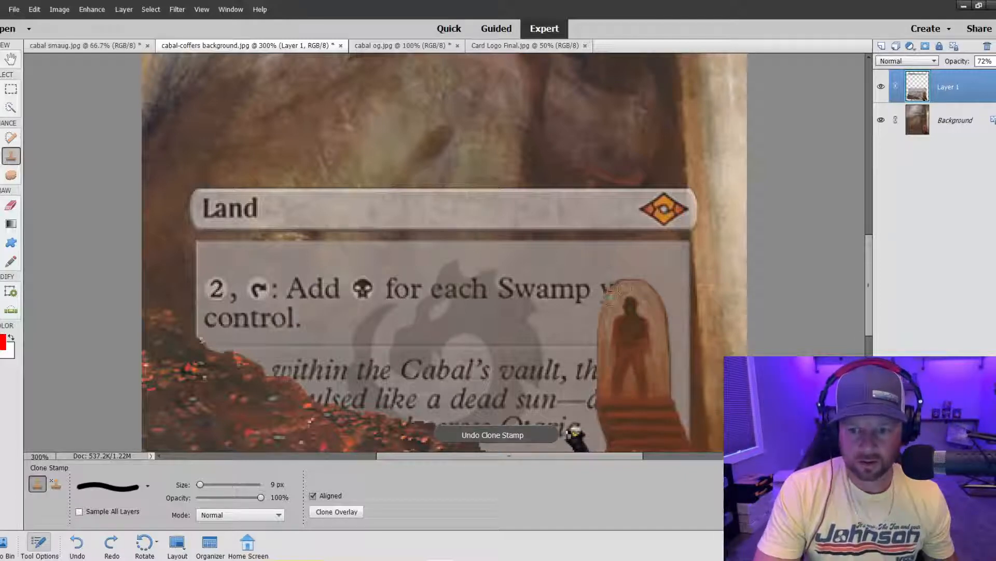
drag(609, 302, 609, 312)
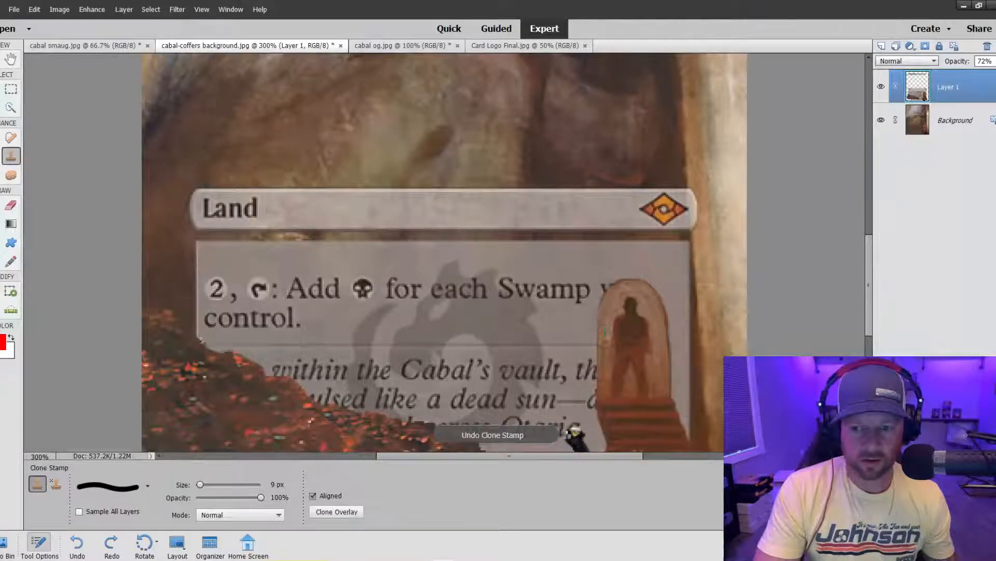
key(ctrl+minus)
key(ctrl+minus)
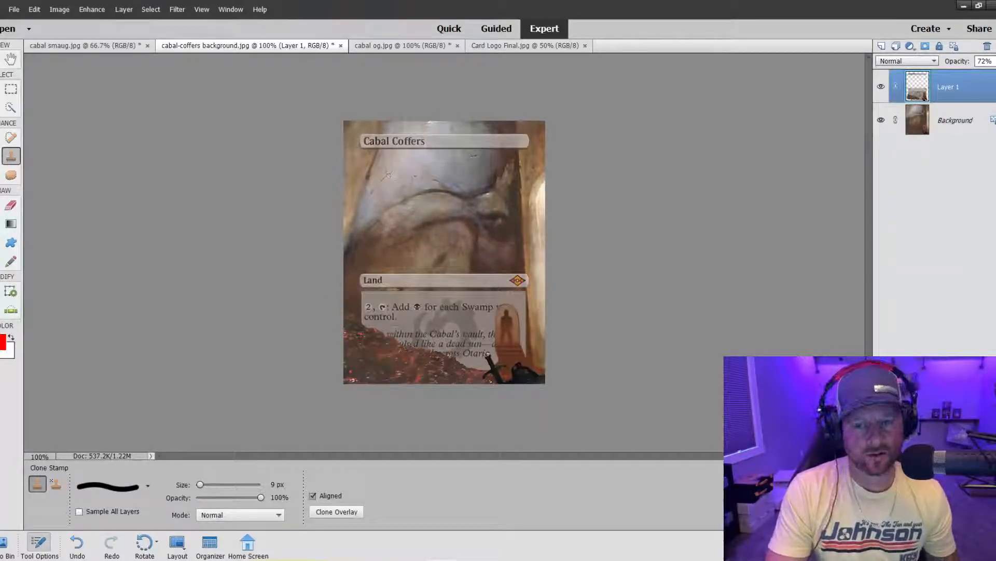
Clone the pillar artwork over the right end of the Land type bar with the 9 px Clone Stamp and check the whole card
key(ctrl+plus)
key(ctrl+plus)
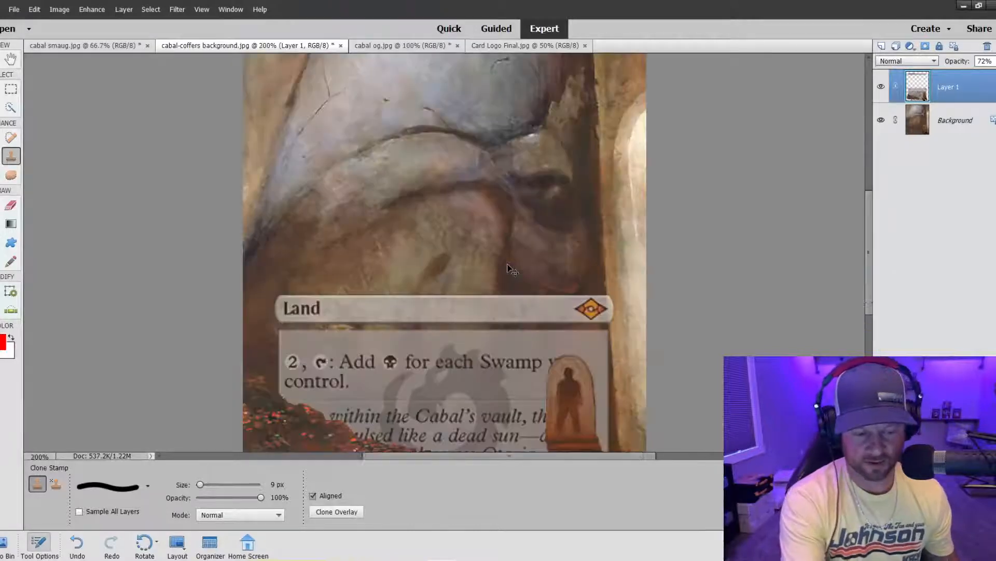
scroll(693, 250, down, 3)
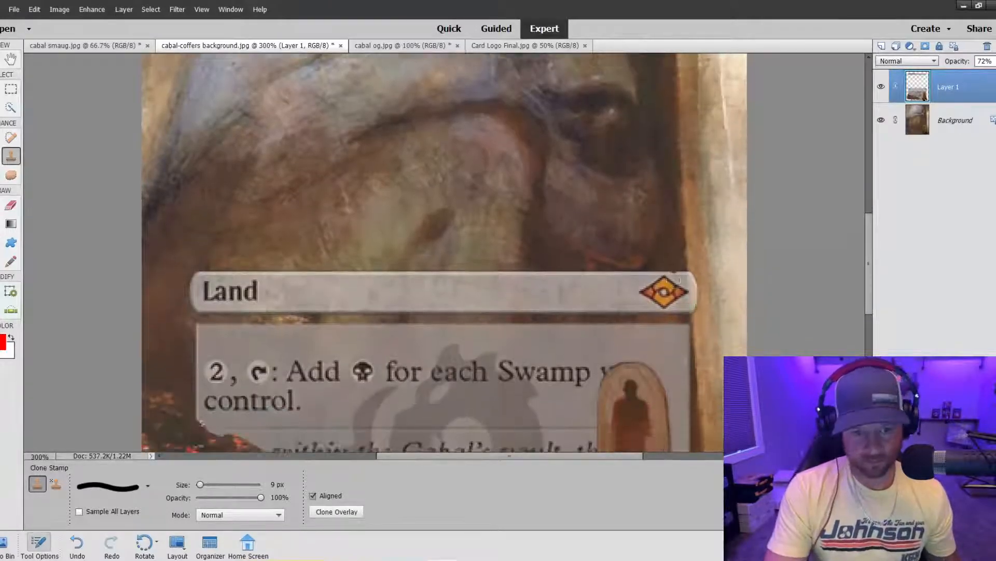
drag(694, 255, 701, 294)
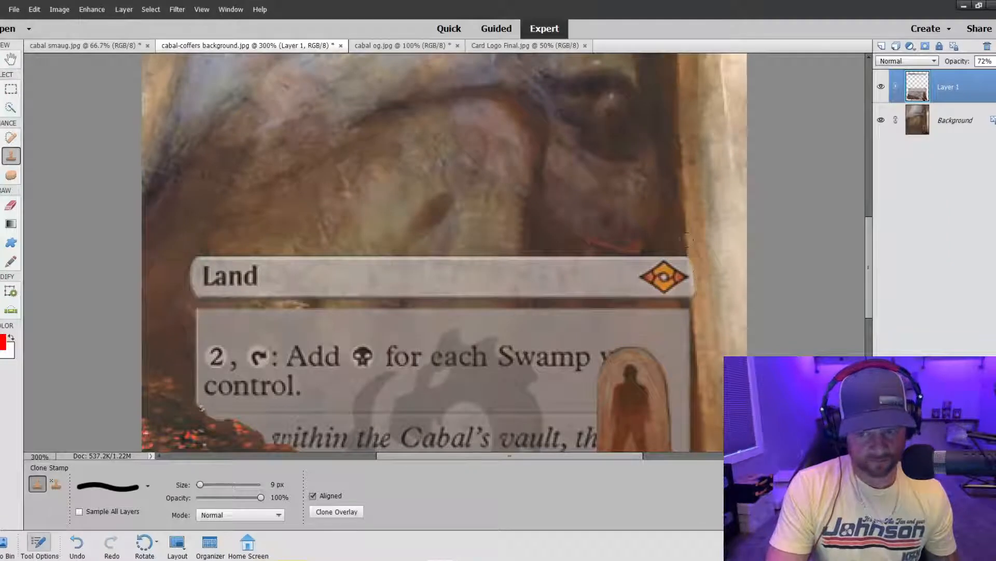
drag(692, 243, 696, 303)
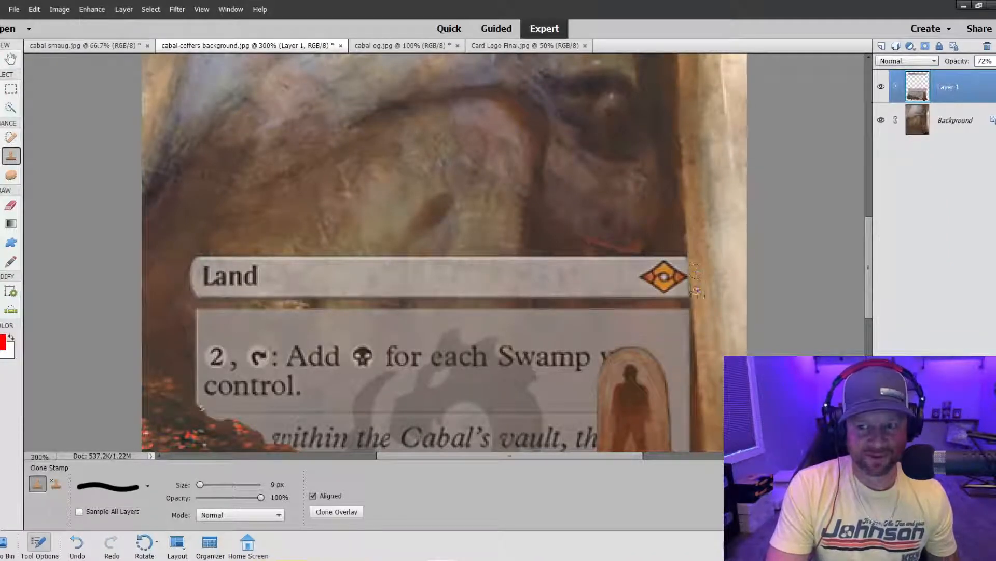
scroll(618, 272, up, 3)
scroll(618, 272, up, 3)
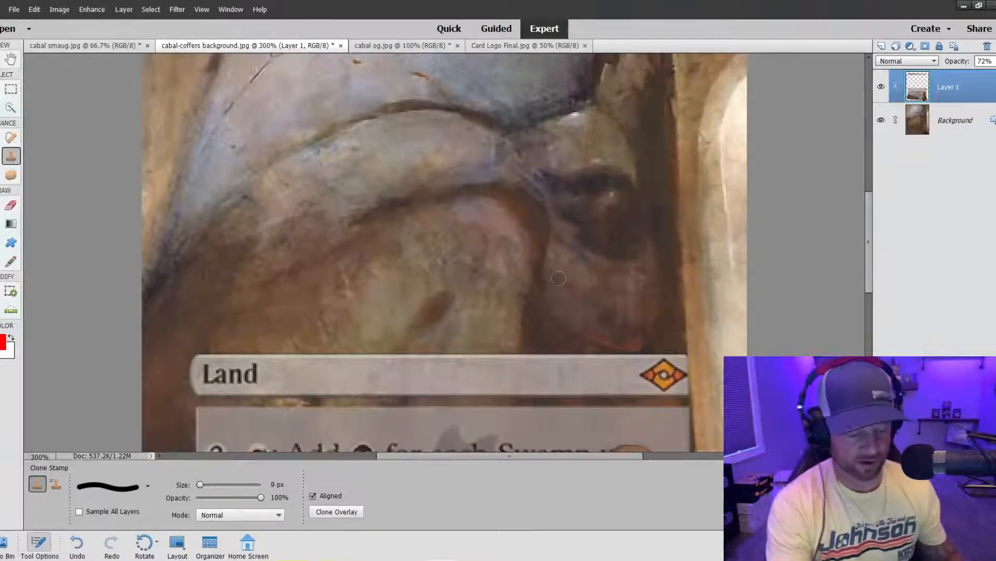
key(ctrl+minus)
key(ctrl+minus)
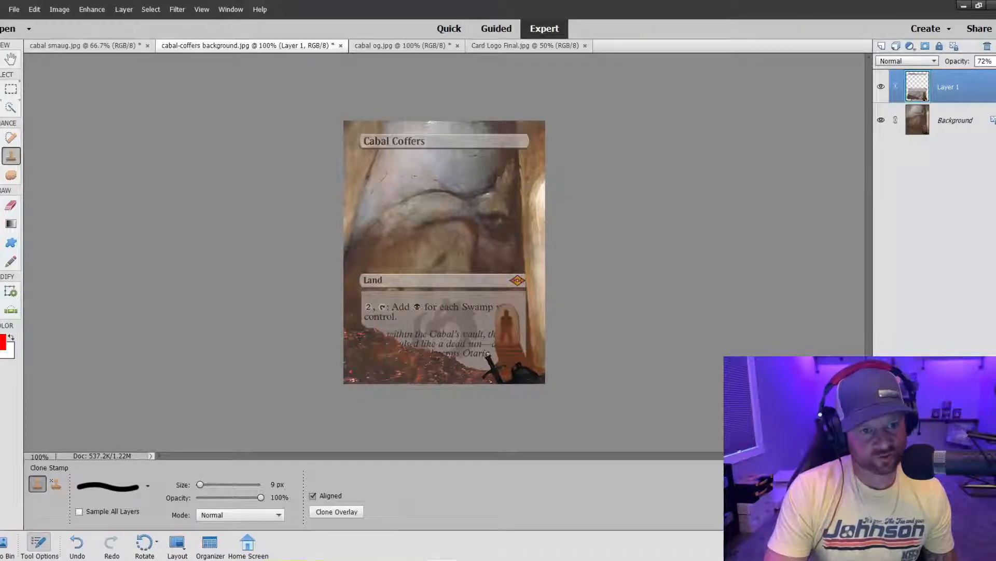
Try a Spherize distortion on Layer 1 with an amount of 17% in Normal mode and undo the filter
key(v)
click(185, 9)
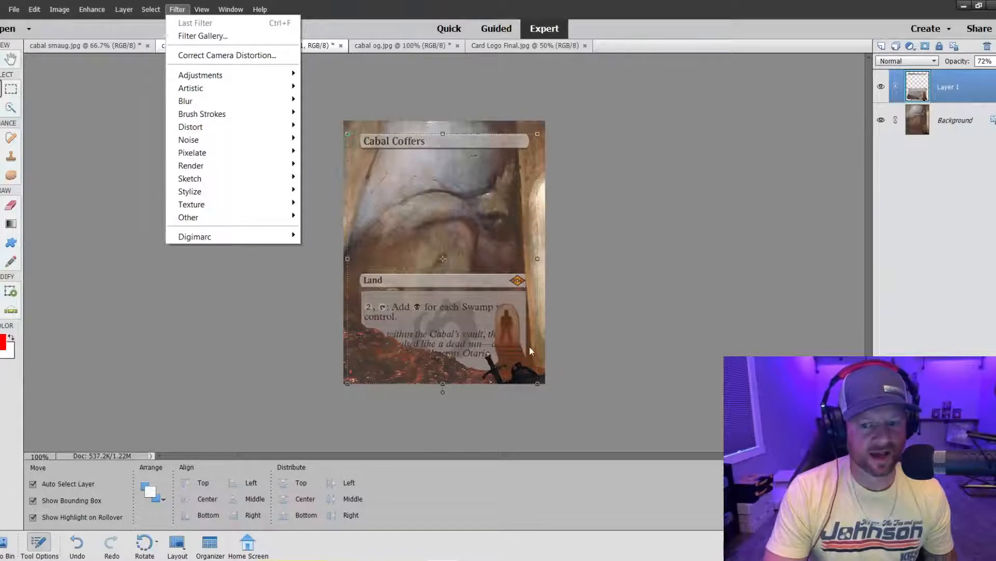
mouse_move(222, 114)
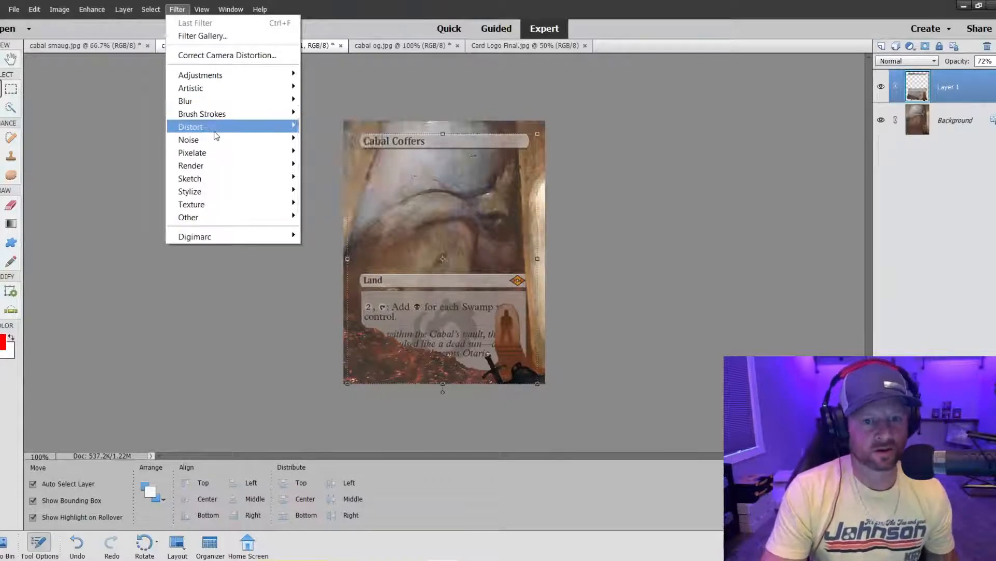
mouse_move(214, 130)
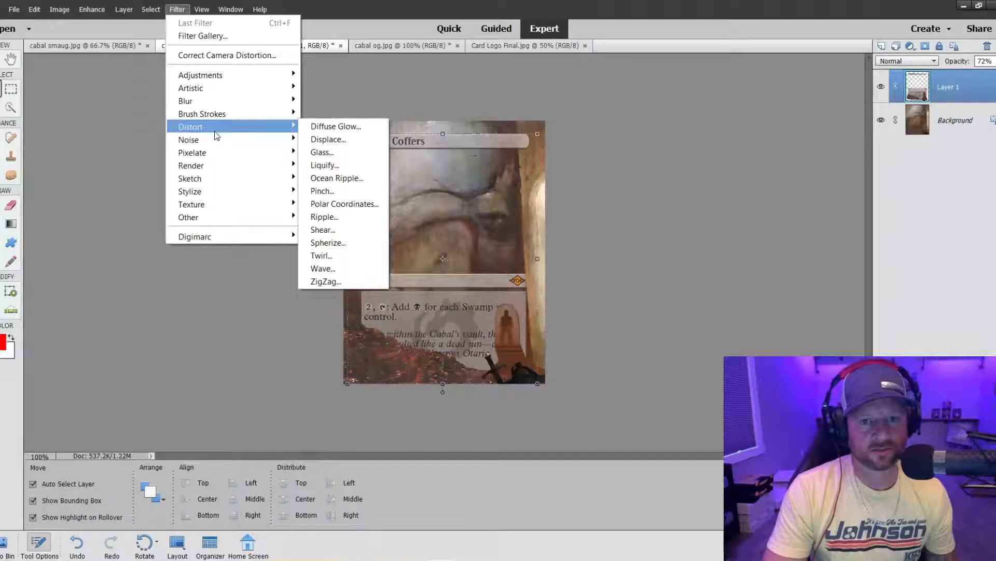
click(330, 242)
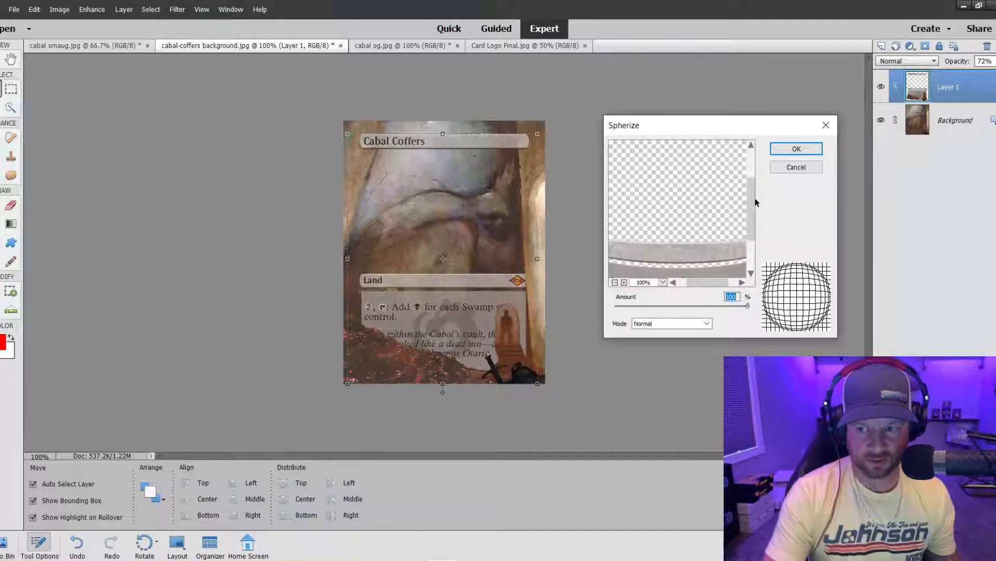
drag(751, 203, 747, 235)
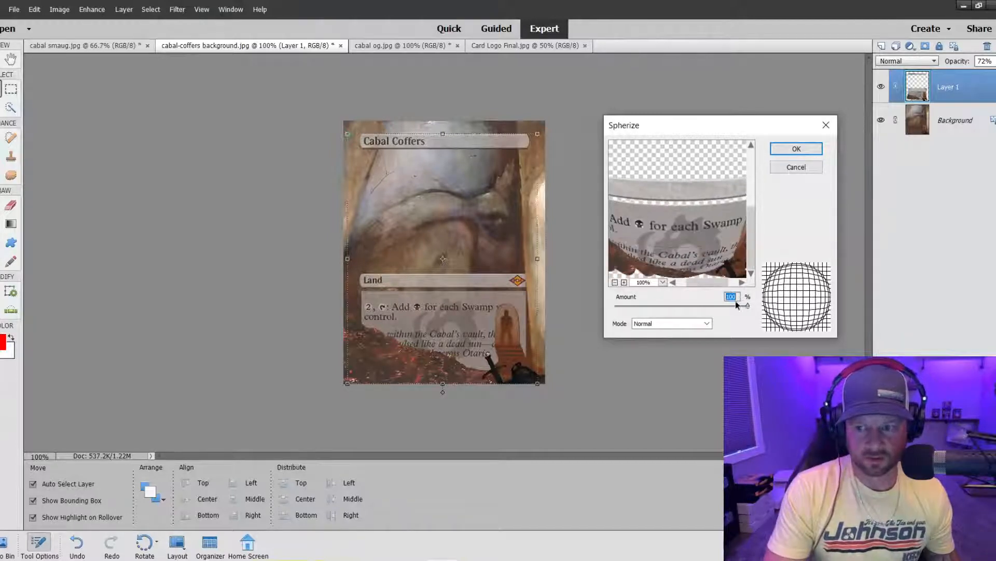
drag(748, 306, 693, 306)
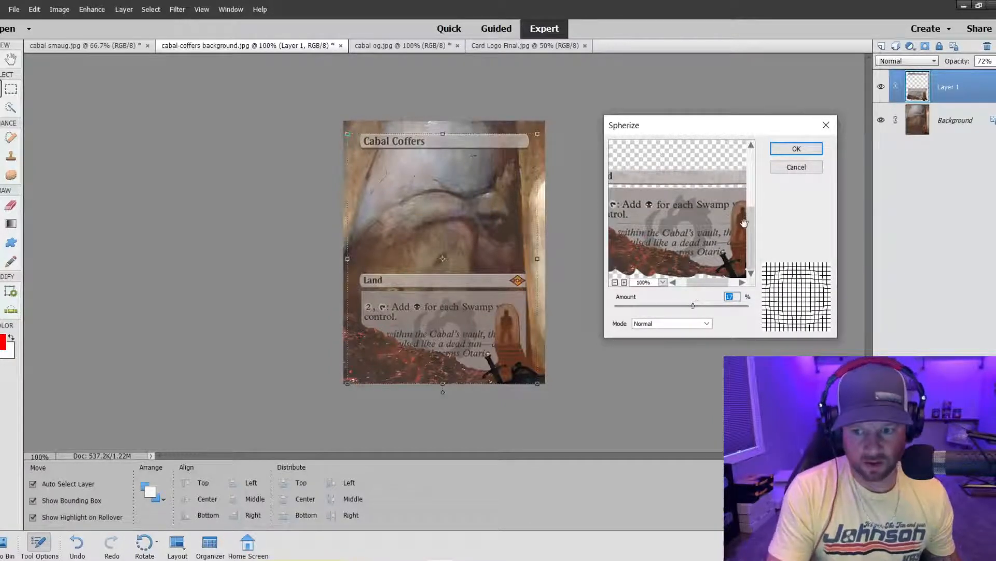
click(615, 282)
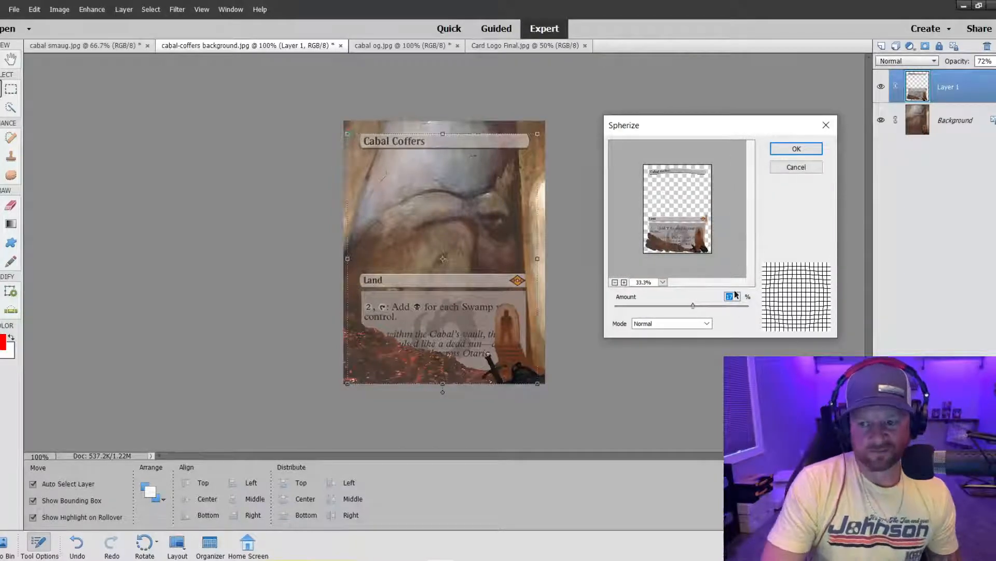
mouse_move(693, 307)
mouse_down()
mouse_move(718, 304)
mouse_move(677, 295)
mouse_move(692, 297)
mouse_up()
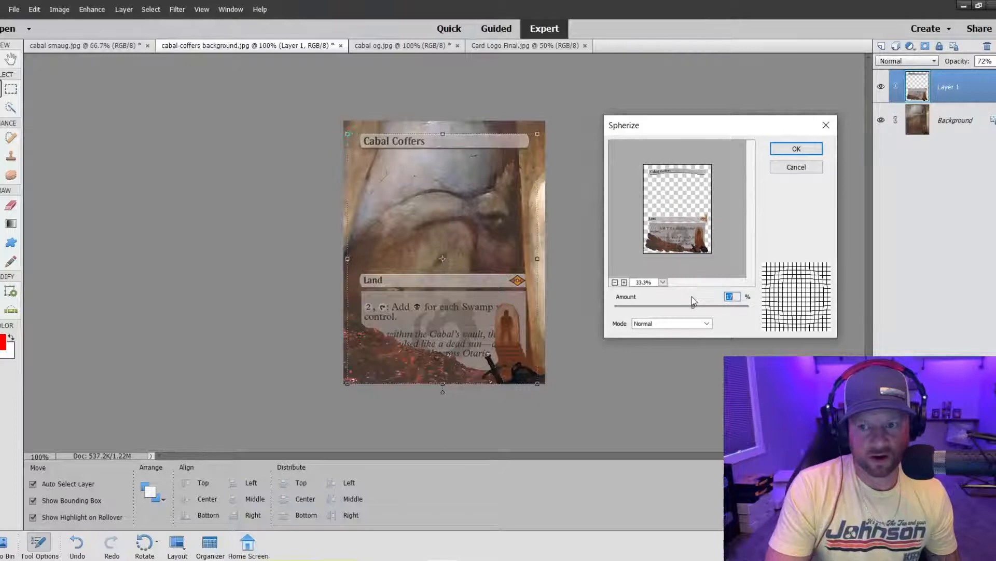
click(793, 151)
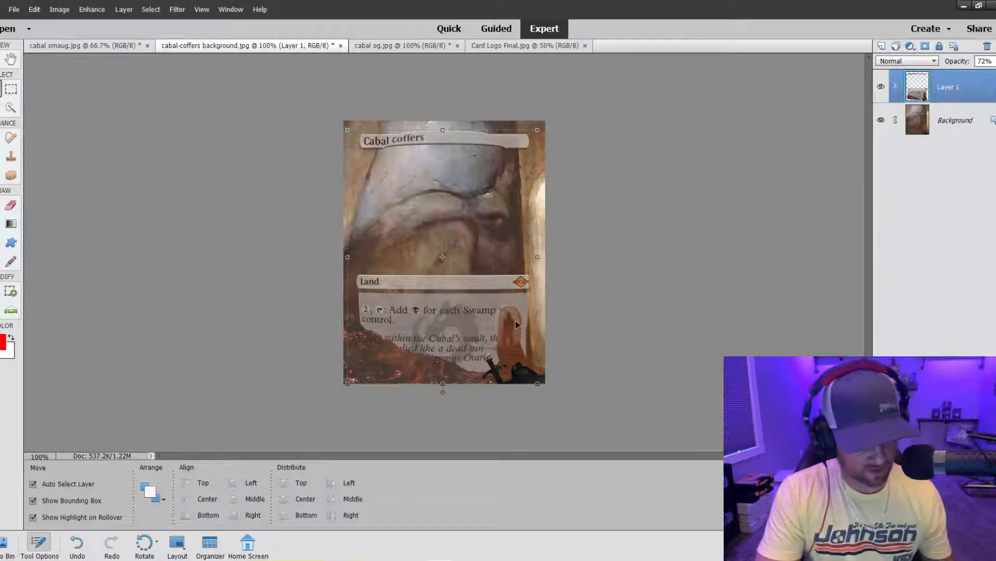
key(ctrl+z)
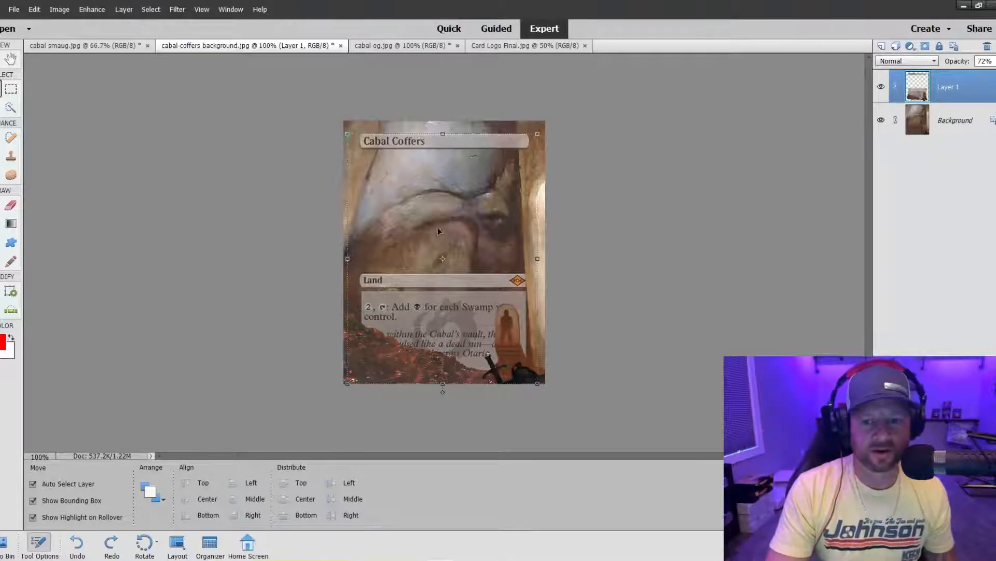
Return to the Clone Stamp and examine the edges of the type bar and the title bar up close
click(12, 157)
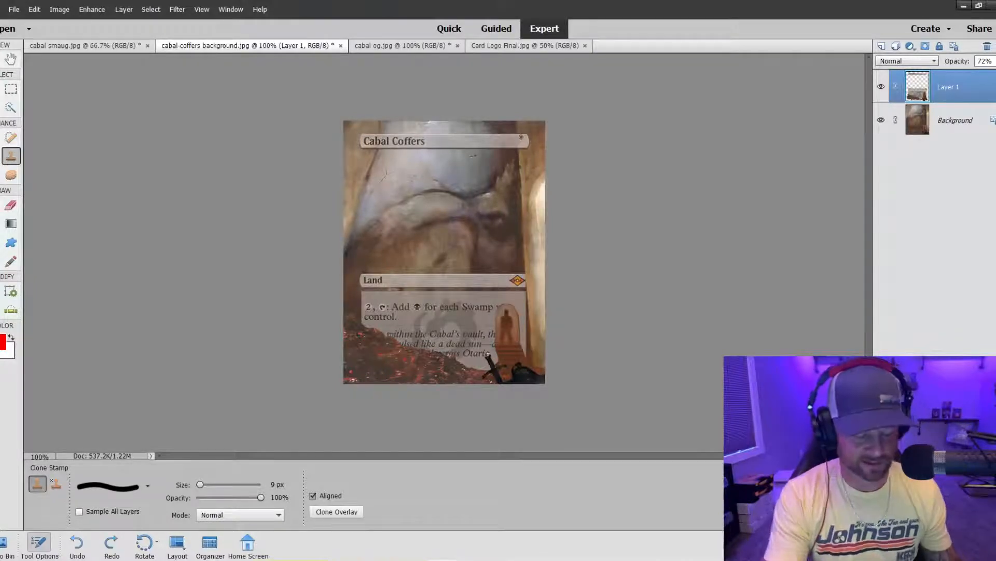
key(ctrl+equal)
key(ctrl+equal)
scroll(587, 248, up, 1)
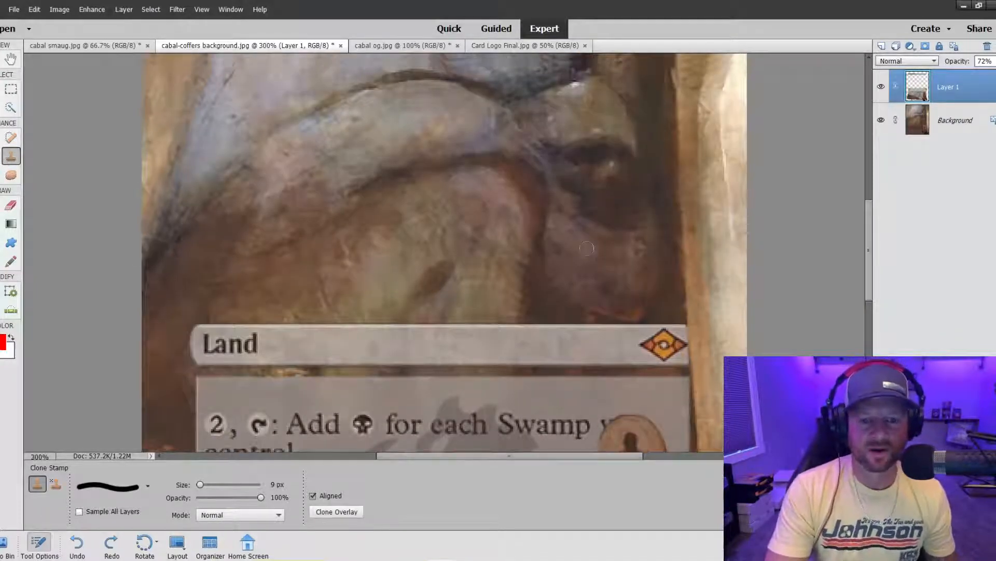
click(186, 367)
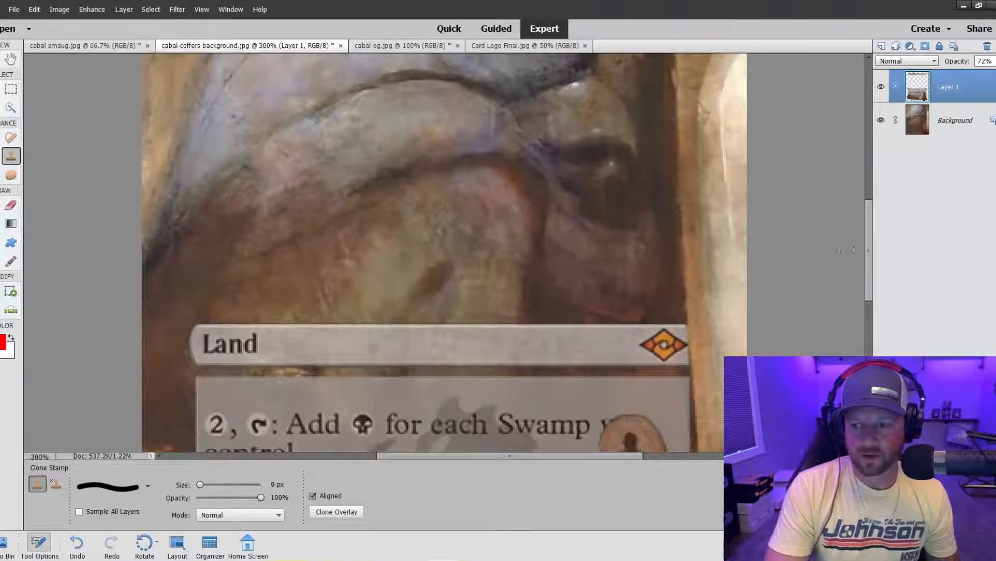
drag(870, 251, 869, 174)
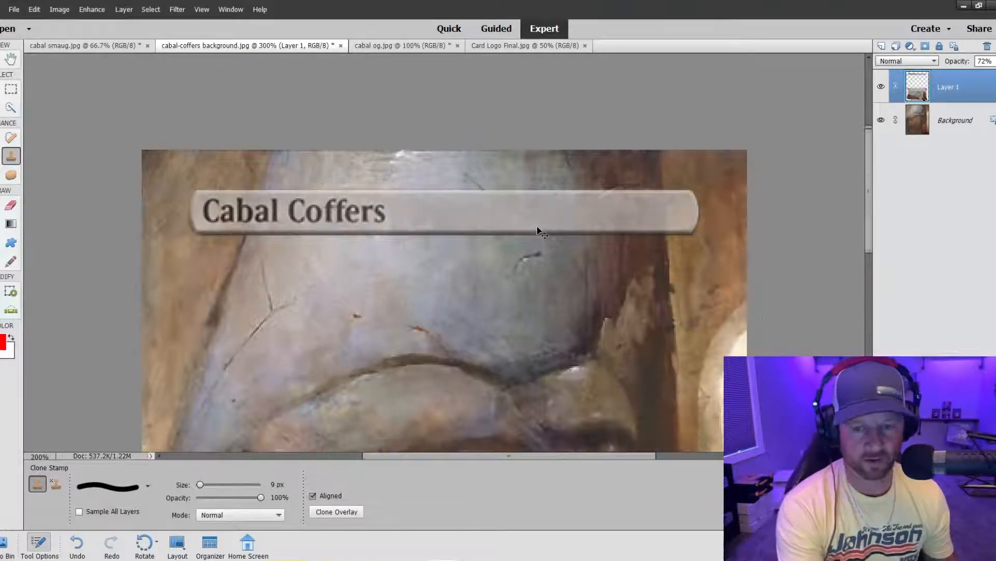
key(ctrl+minus)
key(ctrl+minus)
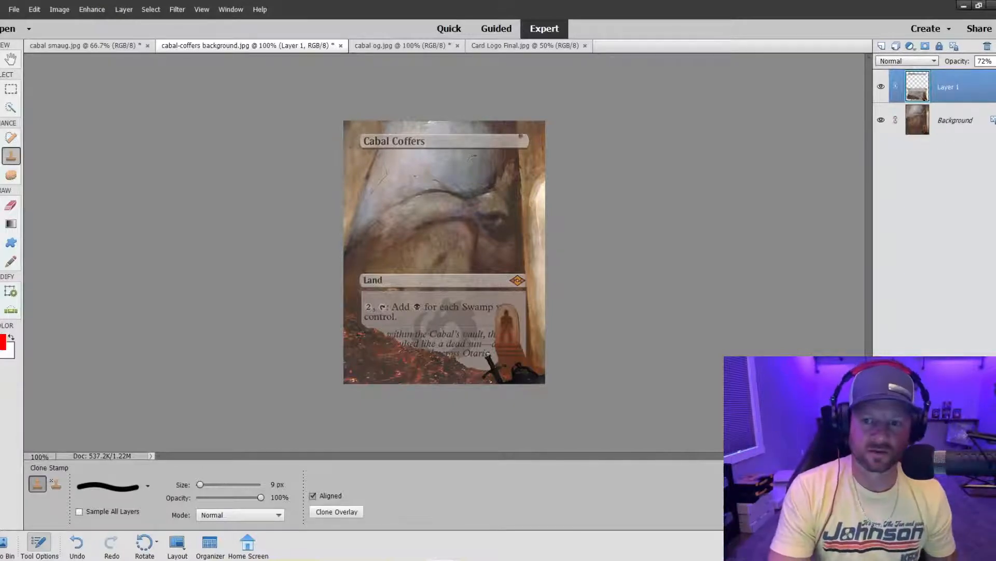
Enlarge the Clone Stamp to 20 px and clone the artwork over both ends of the Cabal Coffers title bar
key(])
key(])
key(])
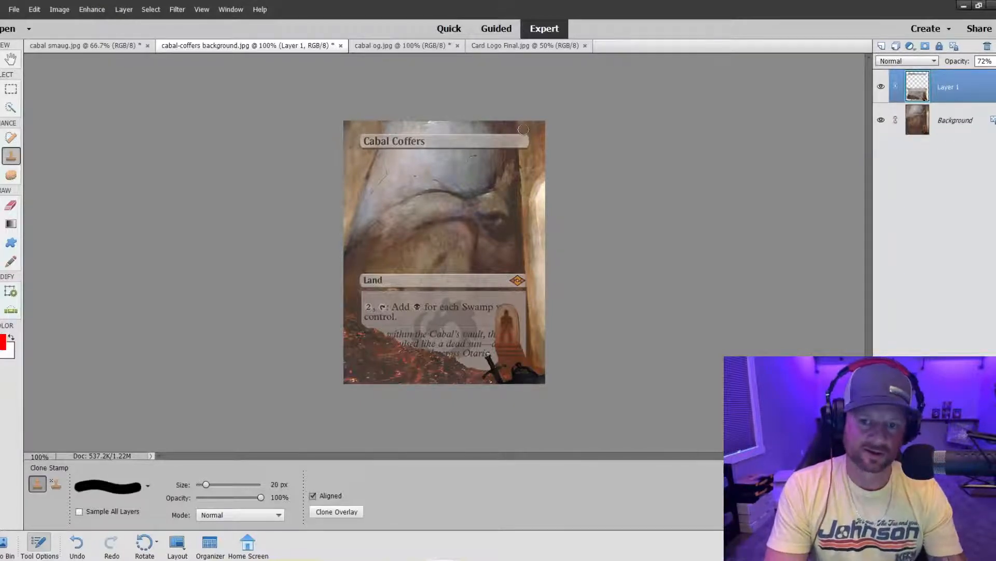
drag(524, 134, 523, 150)
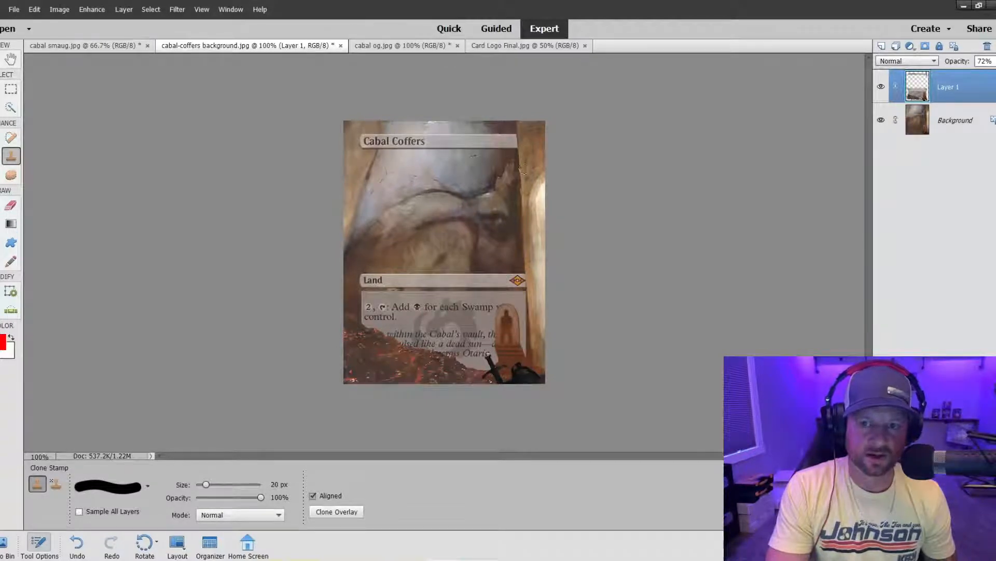
drag(375, 137, 363, 155)
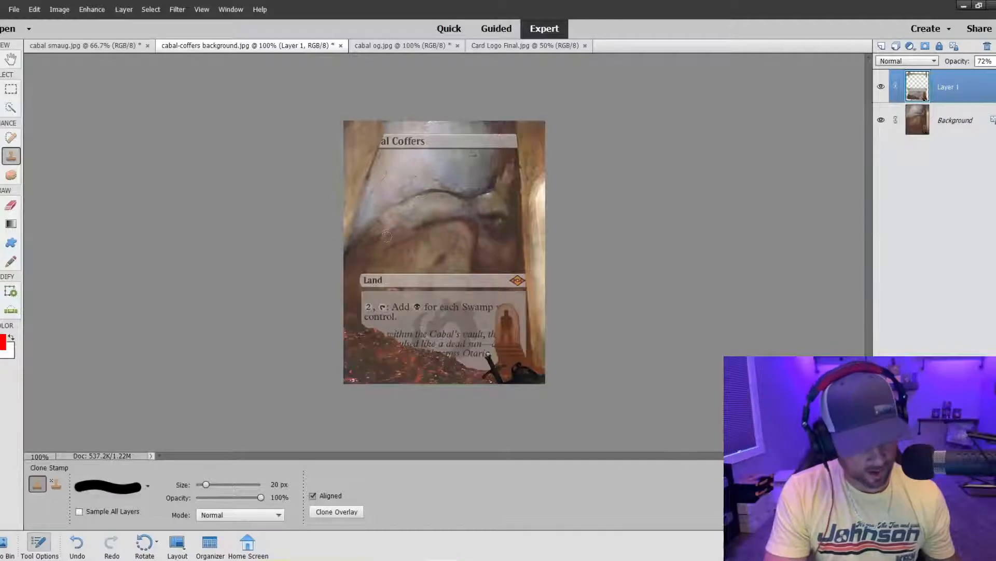
Undo the Clone Stamp strokes over the ends of the title bar and the right end of the type bar
key(ctrl+z)
key(ctrl+z)
key(ctrl+z)
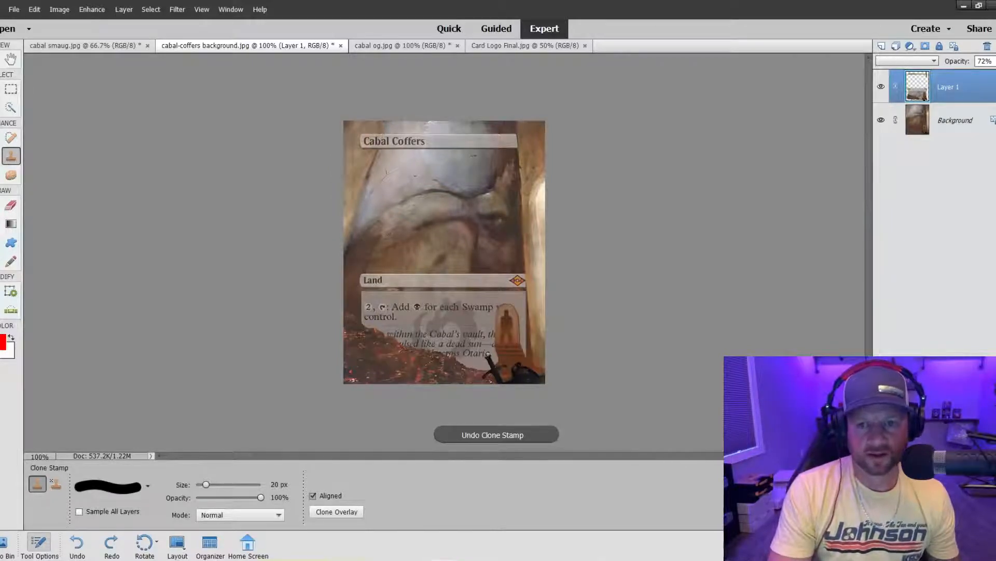
key(ctrl+z)
key(ctrl+z)
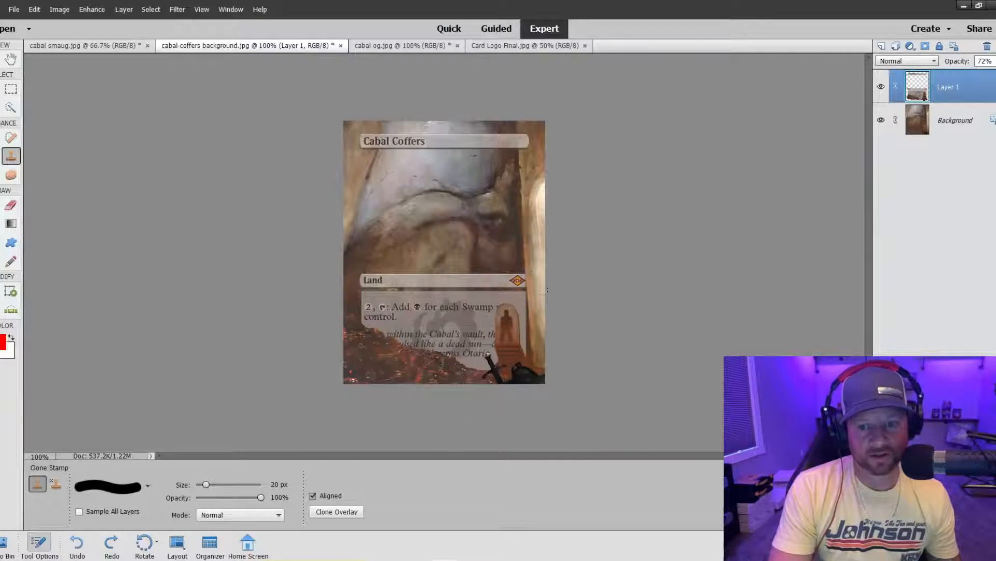
key(ctrl+z)
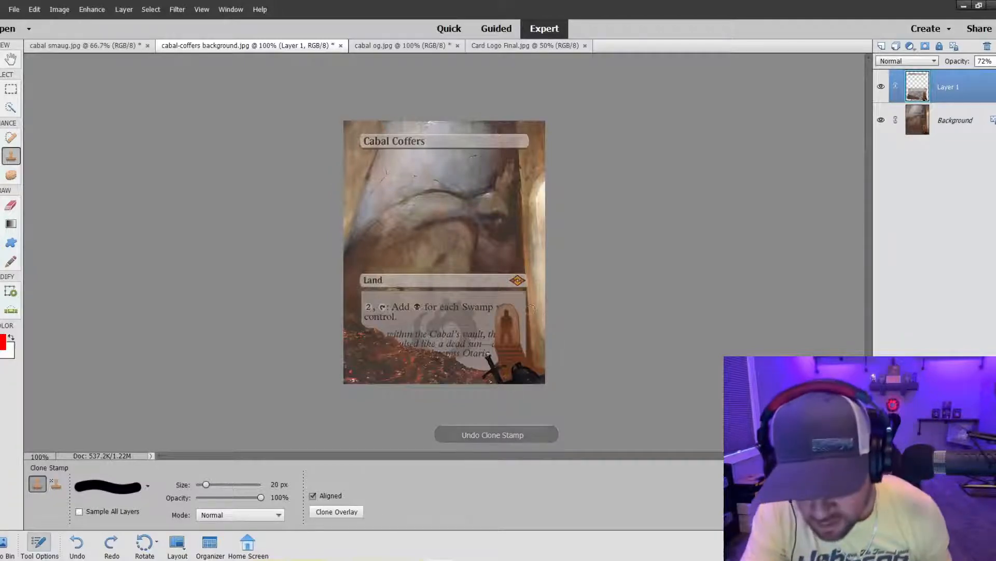
key(ctrl+z)
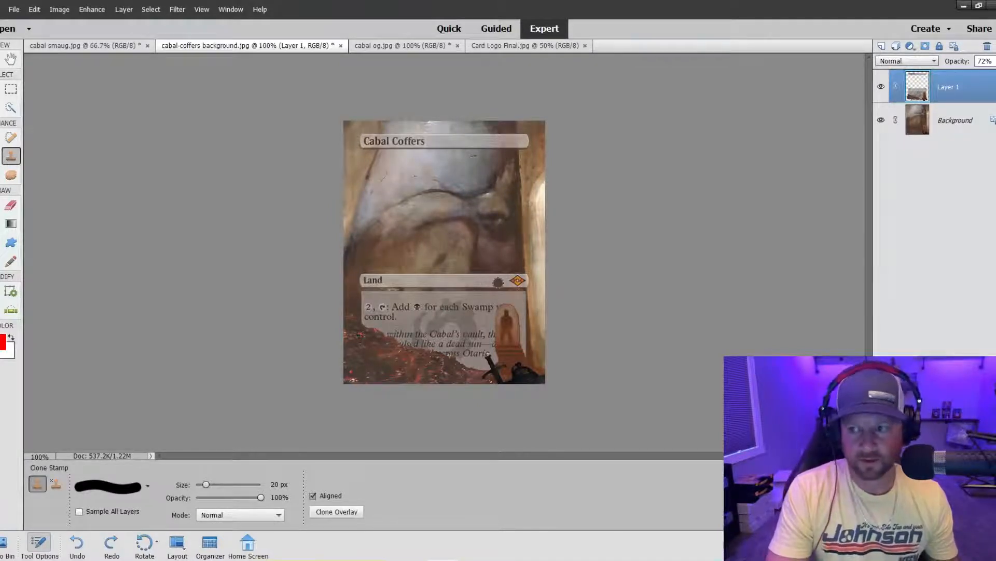
Cover the set symbol on the Land type bar with cloned plain bar texture, reducing the Clone Stamp from 20 px to 10 px
key(ctrl+equal)
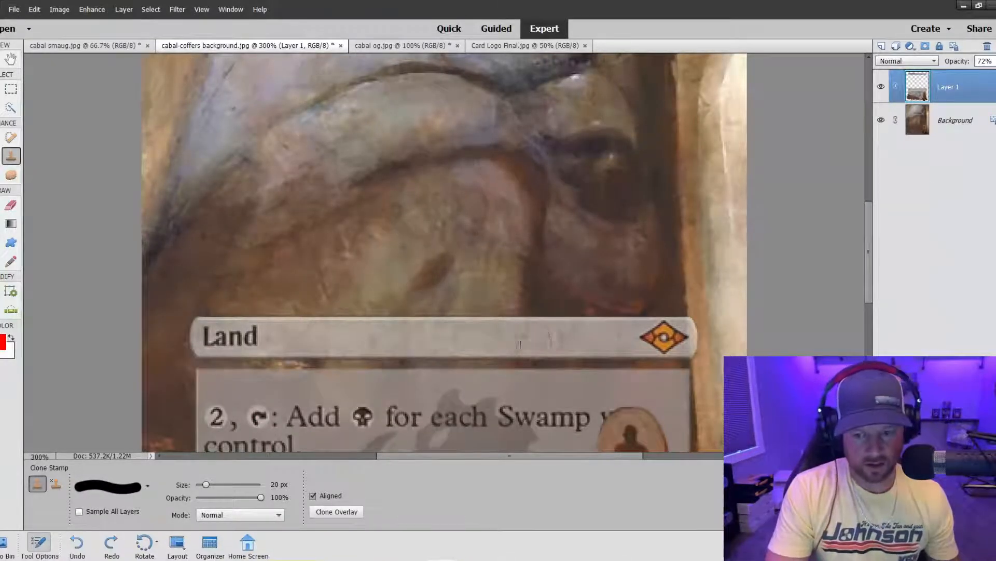
click(646, 337)
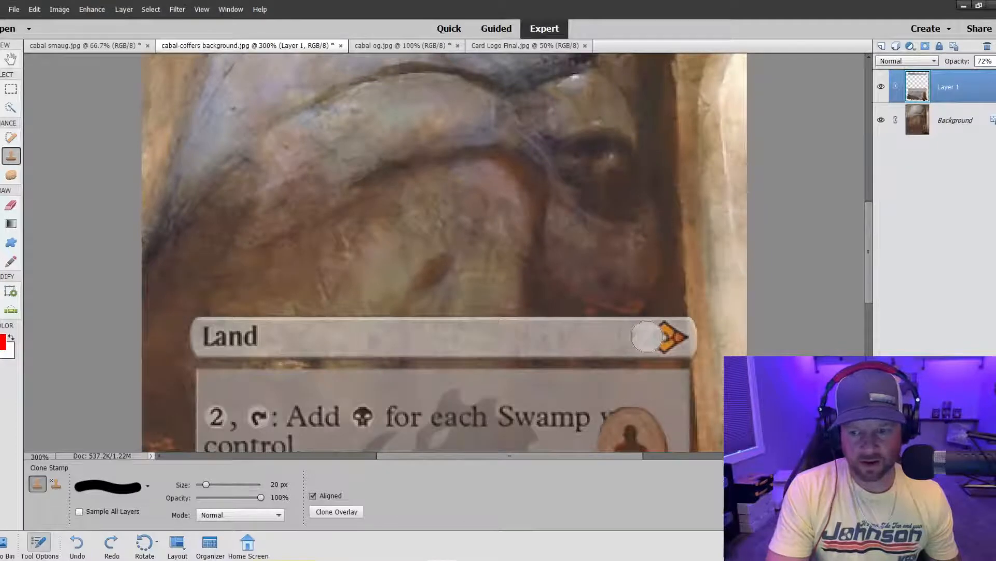
key(bracketleft)
mouse_move(646, 340)
mouse_down()
mouse_move(661, 343)
mouse_move(643, 337)
mouse_move(667, 328)
mouse_move(657, 345)
mouse_move(684, 337)
mouse_move(663, 323)
mouse_up()
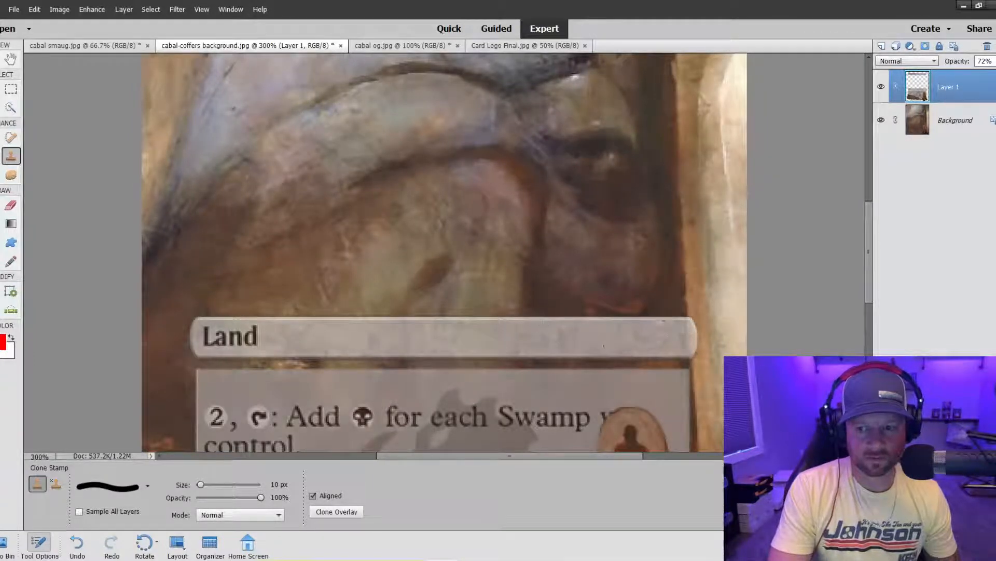
Touch up the far end of the Land type bar with cloned plain bar texture using the Clone Stamp
alt+click(539, 336)
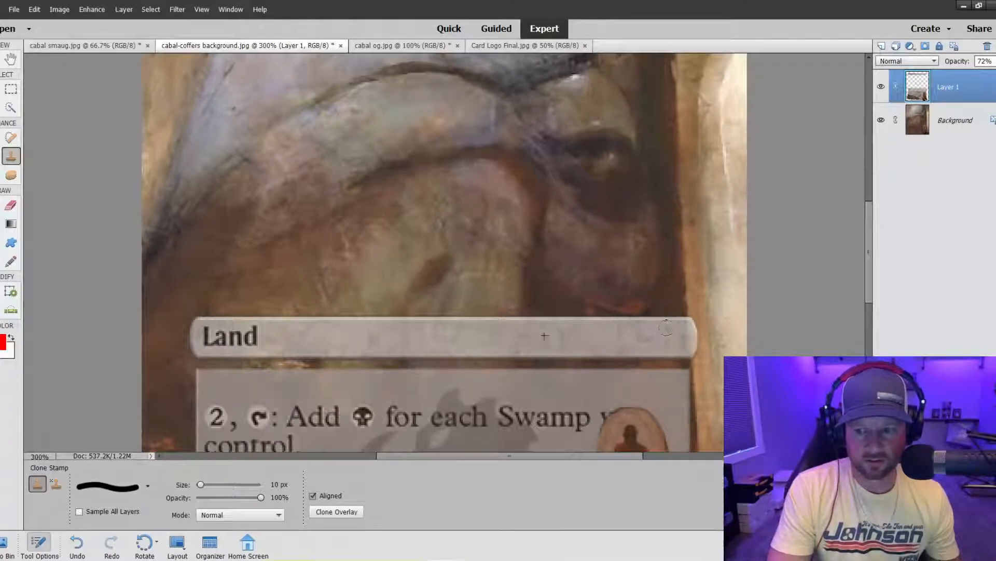
click(666, 329)
key(ctrl+minus)
key(ctrl+minus)
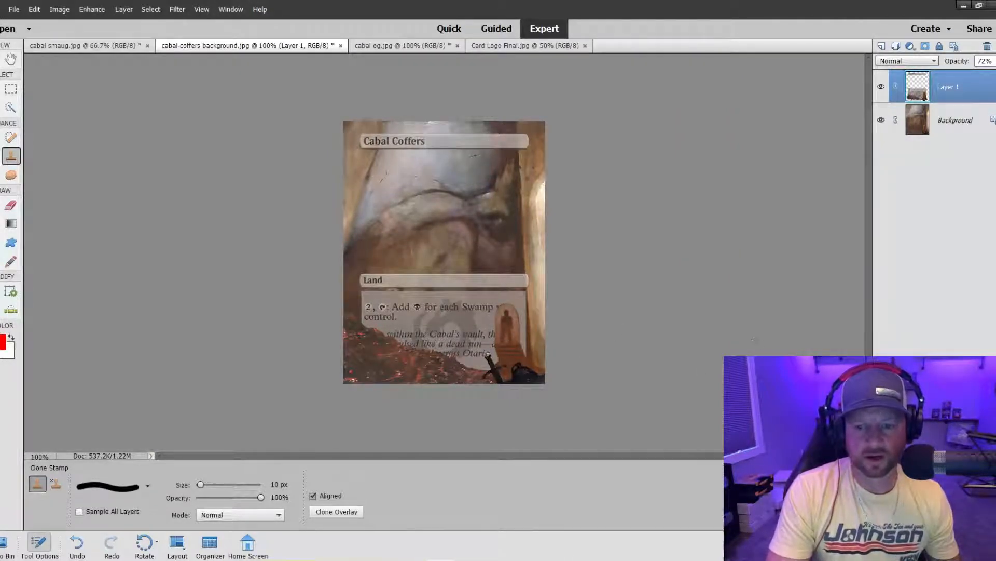
In Card Logo Final.jpg, select the whole round CS logo with the Quick Selection tool enlarged to 250 px
click(524, 46)
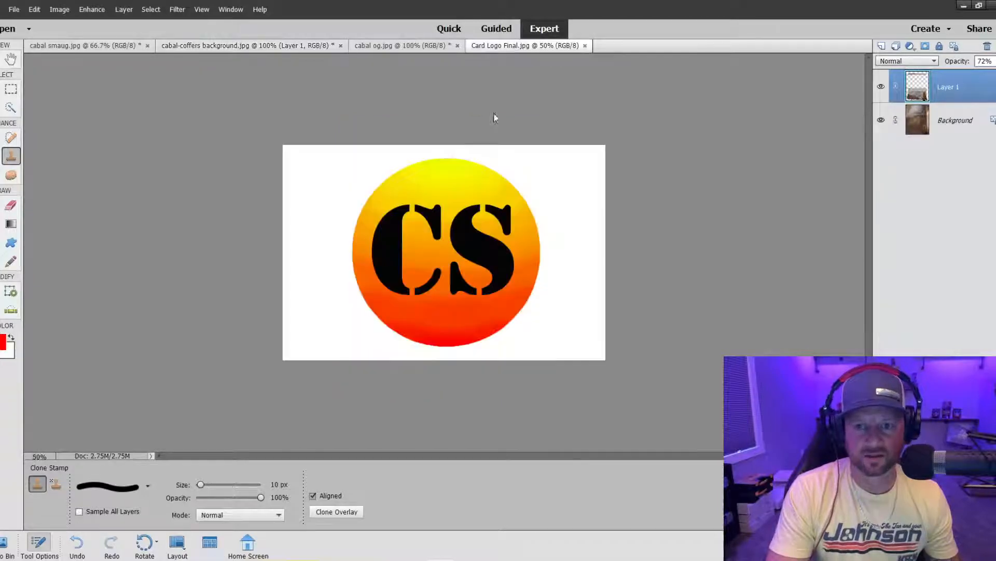
click(11, 107)
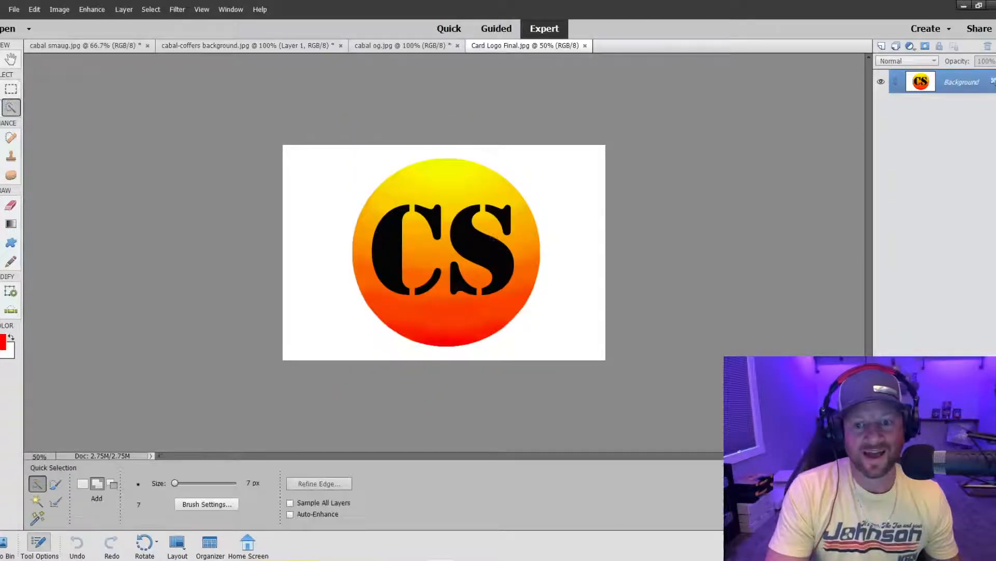
key(bracketright)
key(bracketright)
key(bracketright)
key(bracketright)
key(bracketright)
key(bracketright)
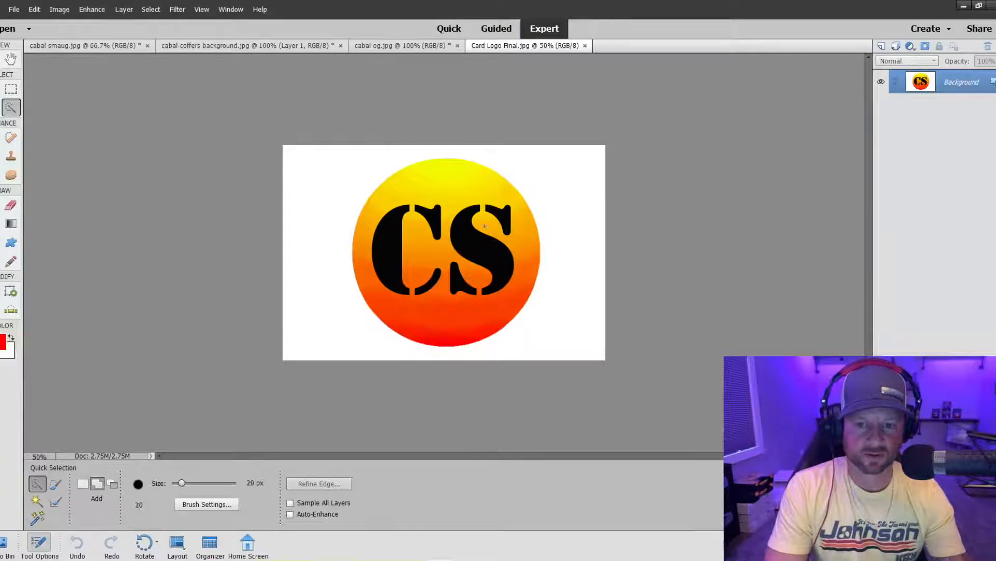
key(bracketright)
key(bracketright)
key(bracketright)
key(bracketright)
key(bracketright)
key(bracketright)
key(bracketright)
key(bracketright)
key(bracketright)
key(bracketright)
mouse_move(467, 213)
mouse_down()
mouse_move(451, 208)
mouse_move(410, 259)
mouse_move(447, 297)
mouse_move(452, 200)
mouse_move(477, 262)
mouse_move(489, 255)
mouse_move(485, 225)
mouse_up()
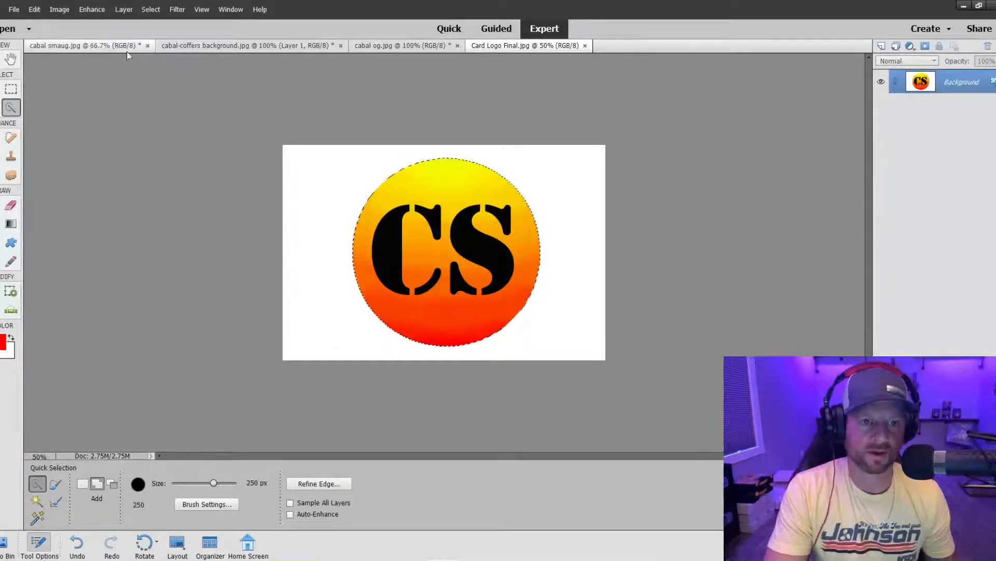
Paste the CS logo into the cabal-coffers background document and scale it down to 1.76% over the treasure pile
click(223, 46)
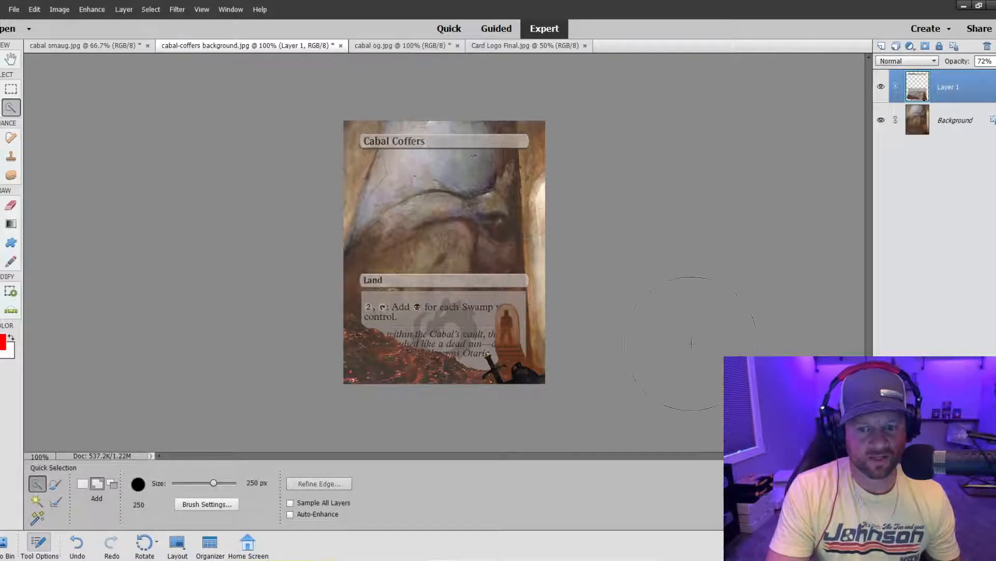
key(ctrl+v)
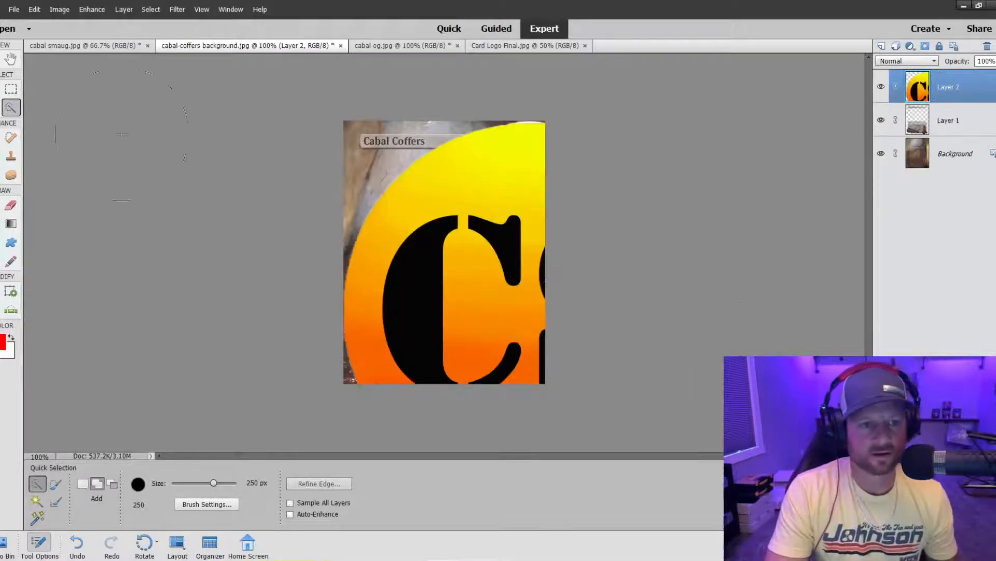
click(2, 91)
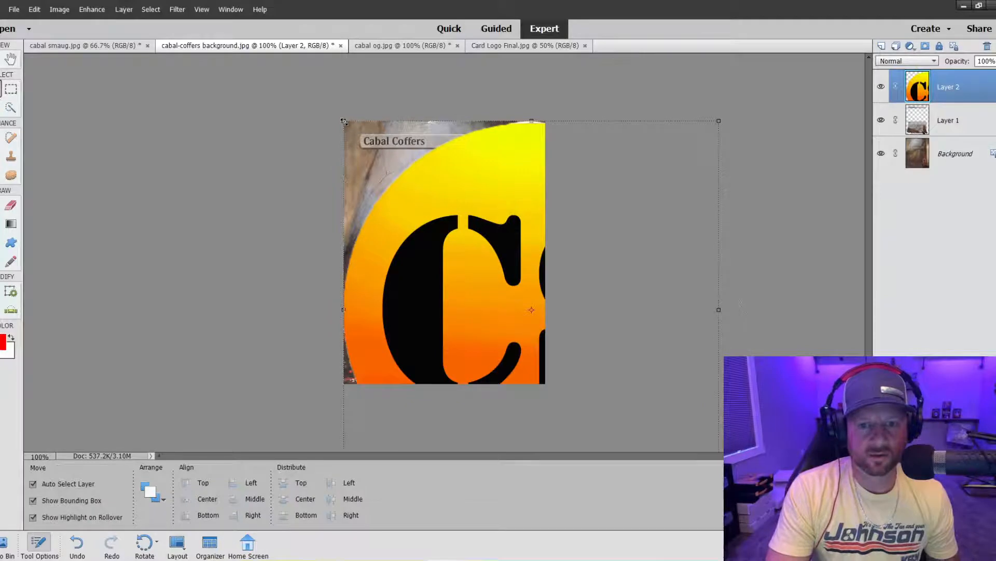
drag(344, 121, 491, 273)
drag(537, 344, 405, 210)
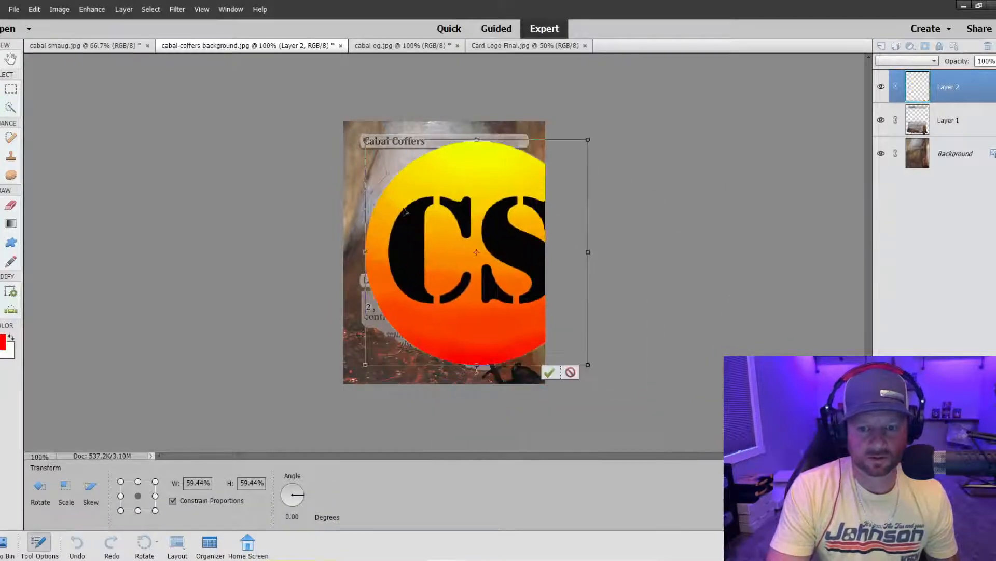
drag(365, 140, 479, 255)
drag(500, 312, 474, 274)
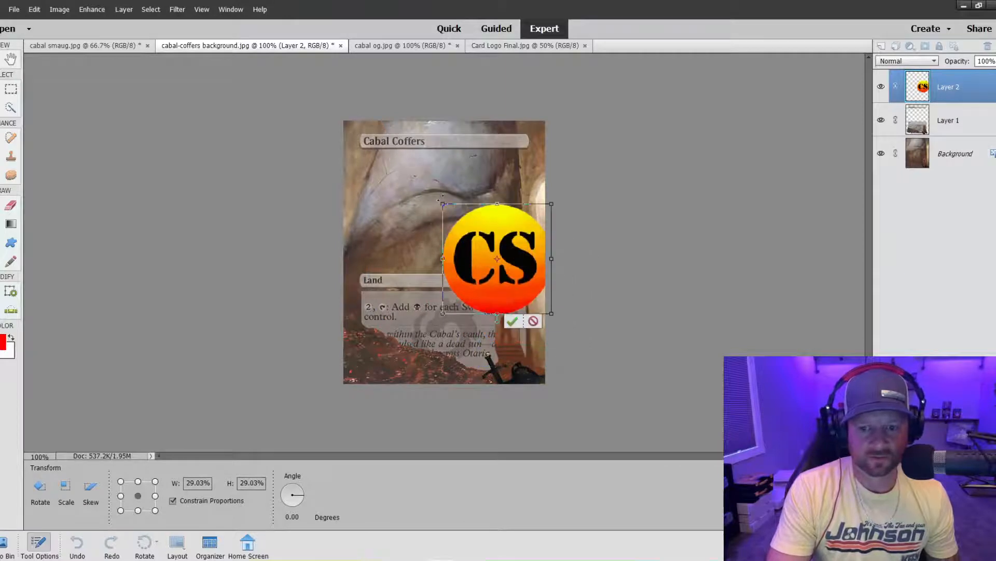
drag(440, 199, 383, 344)
Place the small CS logo near the bottom edge of the treasure pile and apply the transformation
key(ctrl+plus)
key(ctrl+plus)
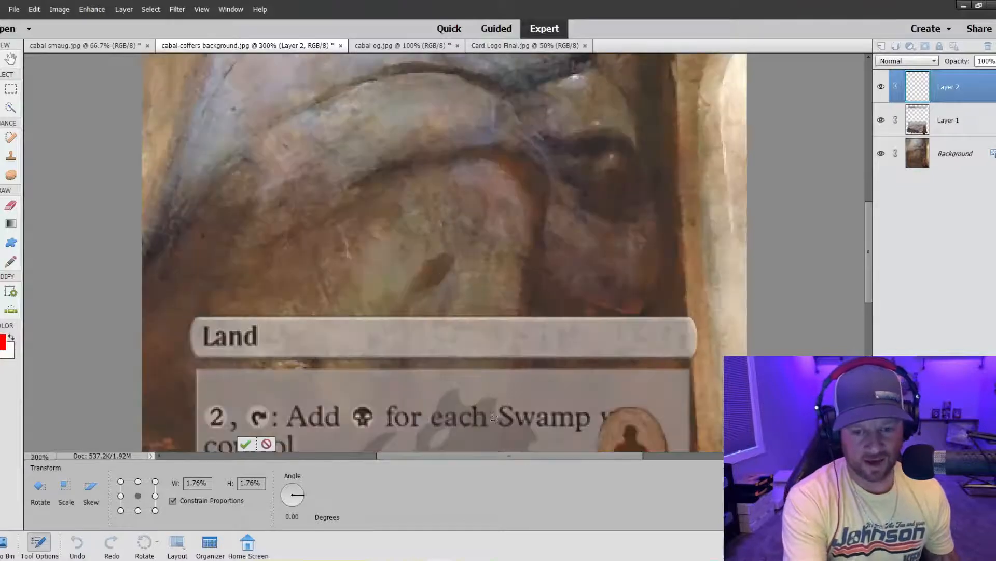
scroll(494, 418, down, 5)
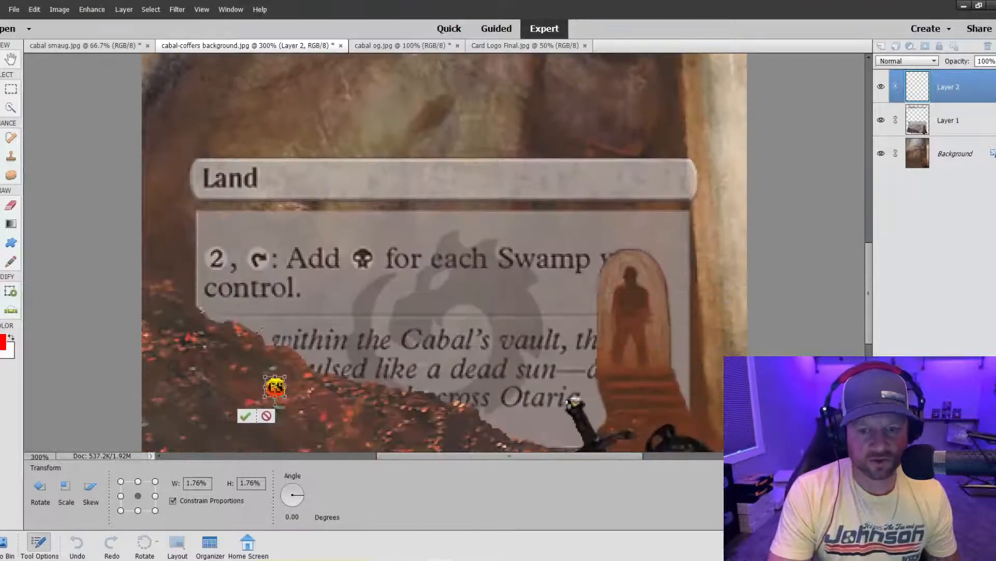
scroll(260, 330, down, 3)
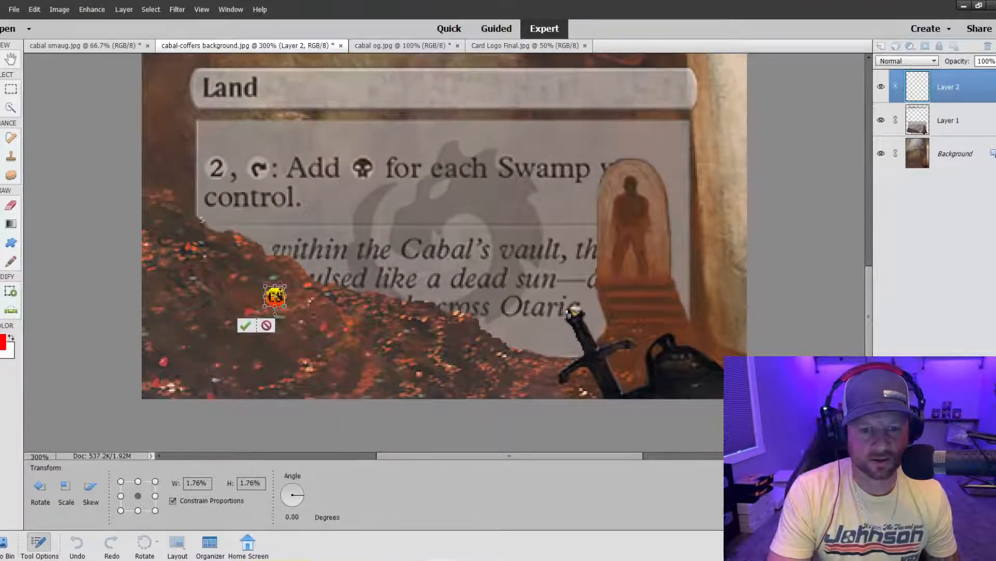
drag(280, 295, 285, 374)
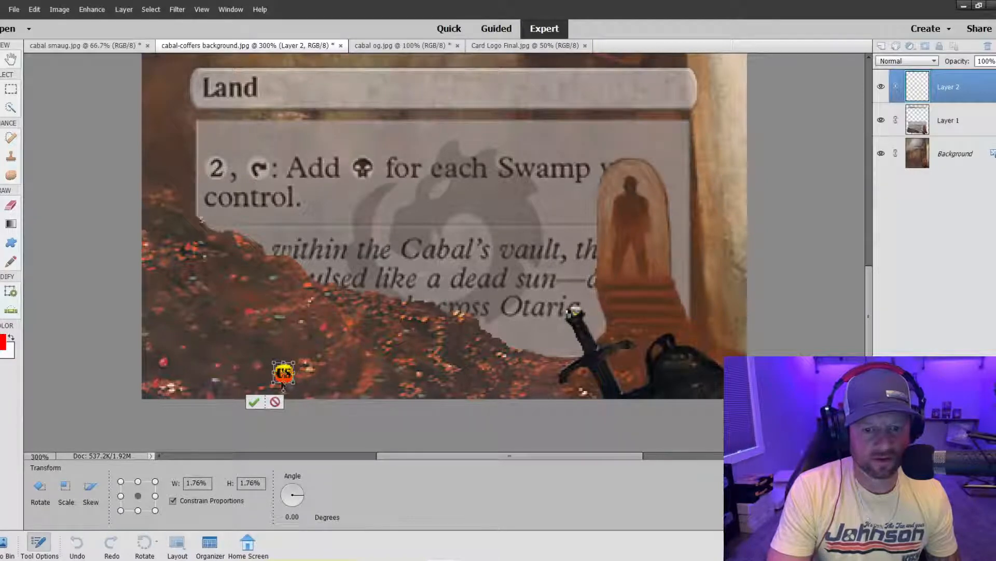
click(252, 402)
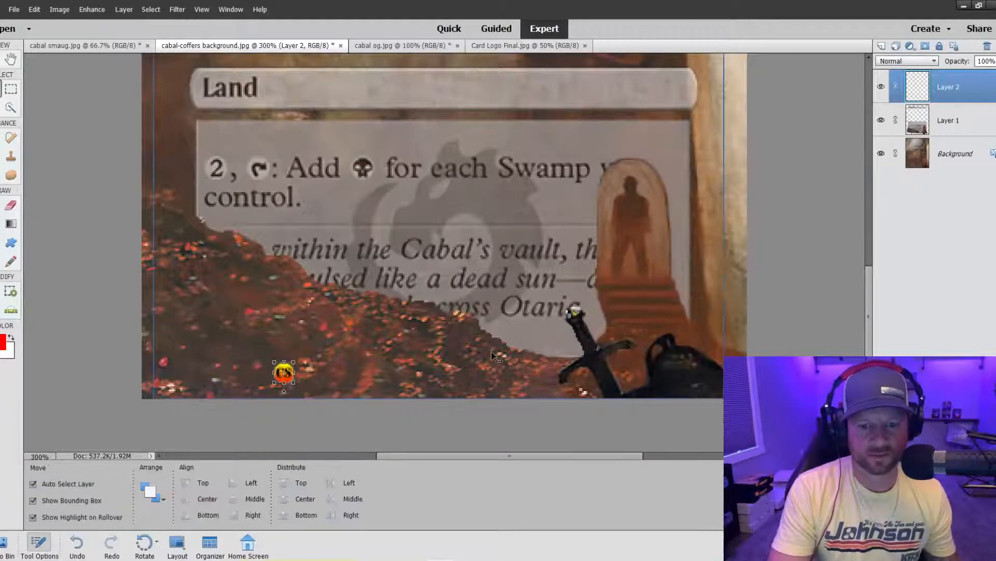
Move the CS logo on Layer 2 higher up the treasure pile, just below the flavor text
click(472, 350)
key(ctrl+minus)
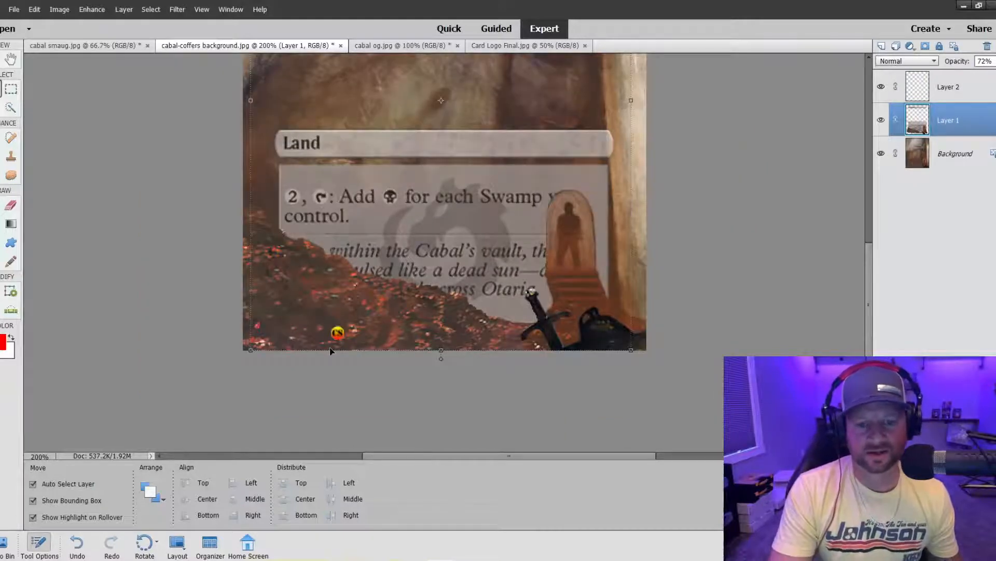
click(932, 96)
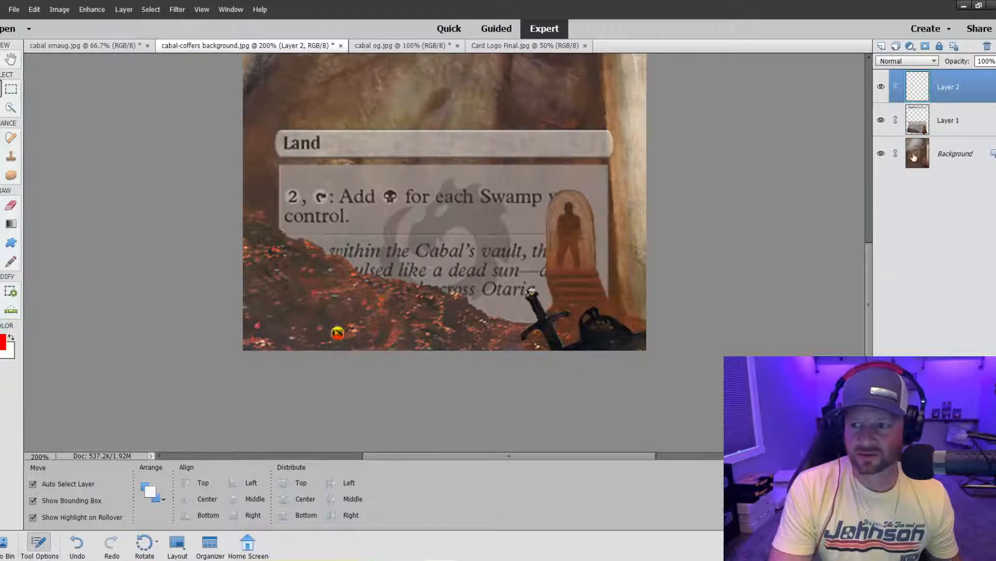
click(914, 157)
click(11, 156)
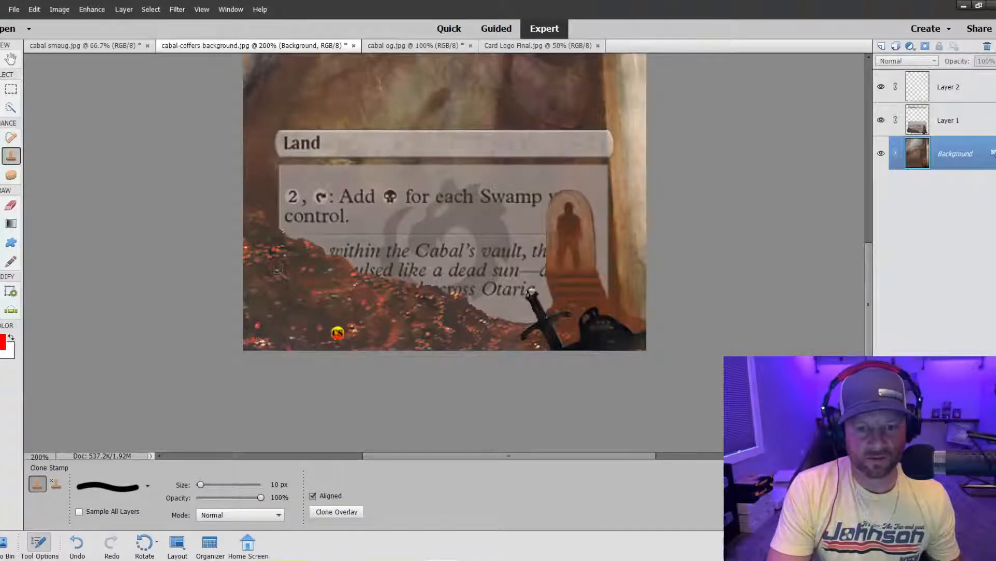
click(934, 96)
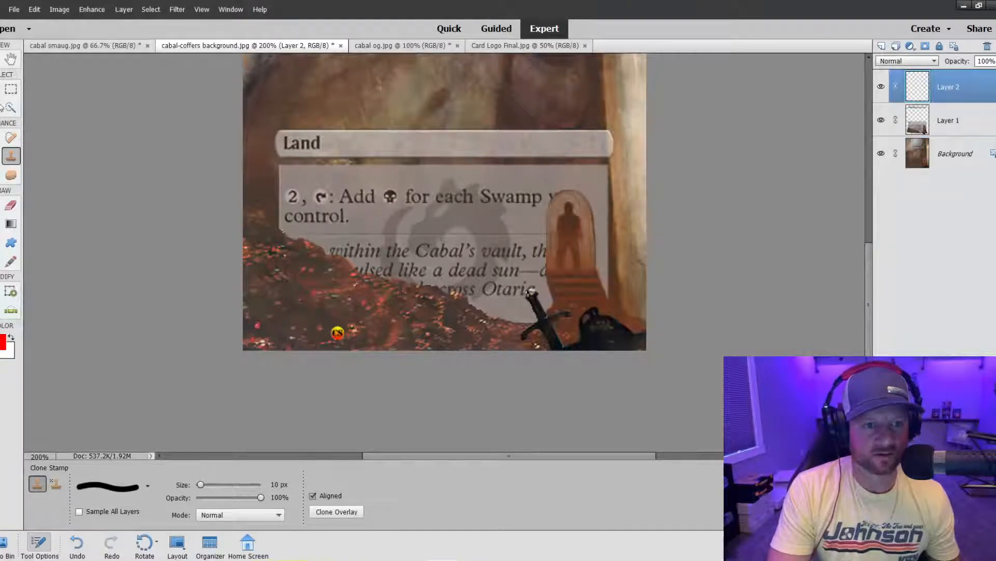
key(v)
drag(338, 332, 329, 289)
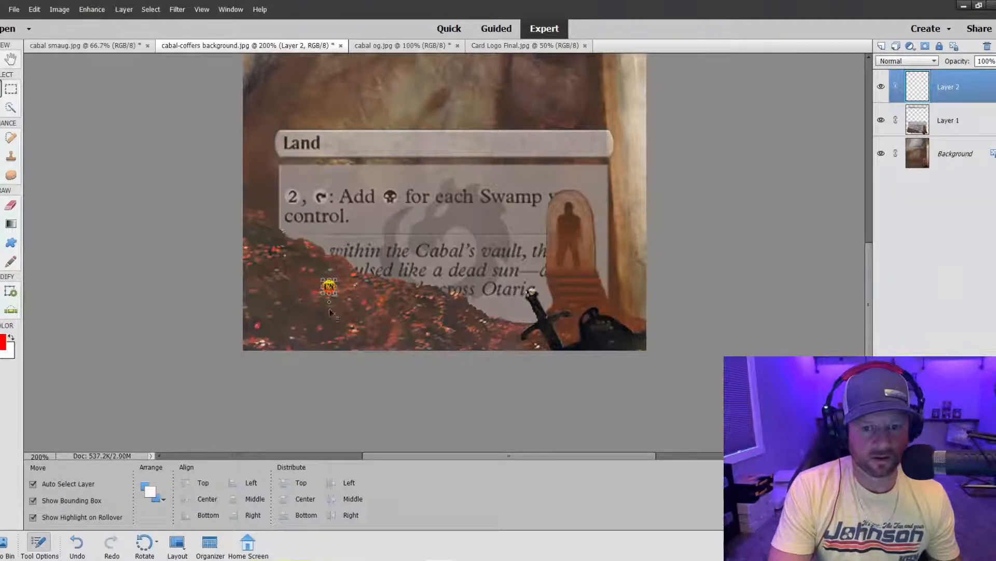
Lower the opacity of the CS logo layer to 57%
click(337, 313)
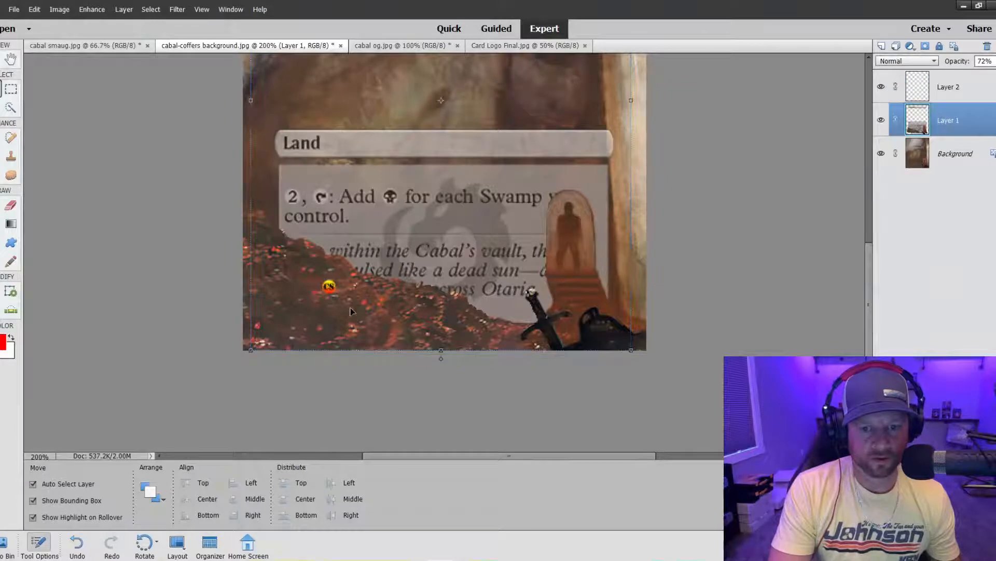
click(992, 76)
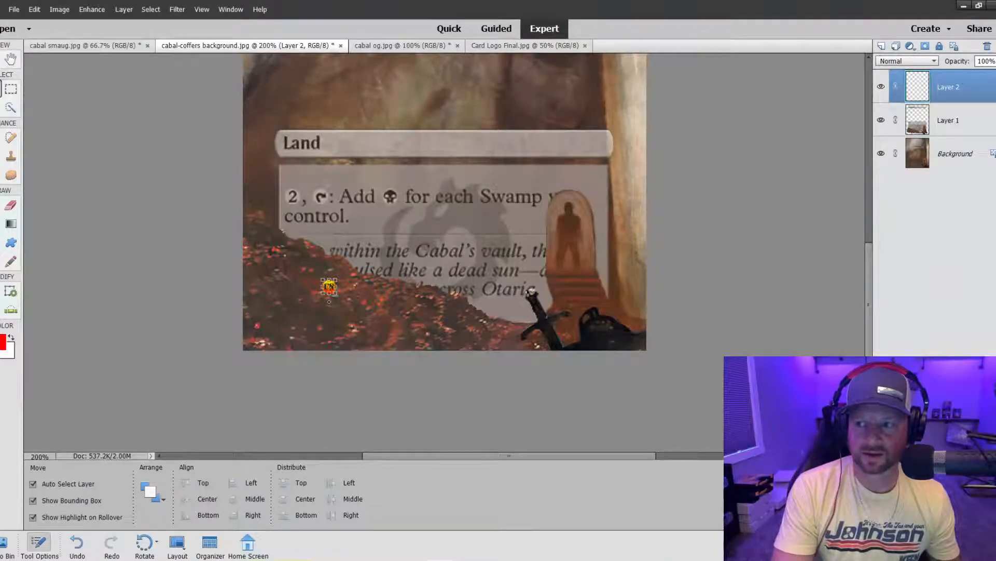
click(994, 61)
click(984, 74)
click(685, 308)
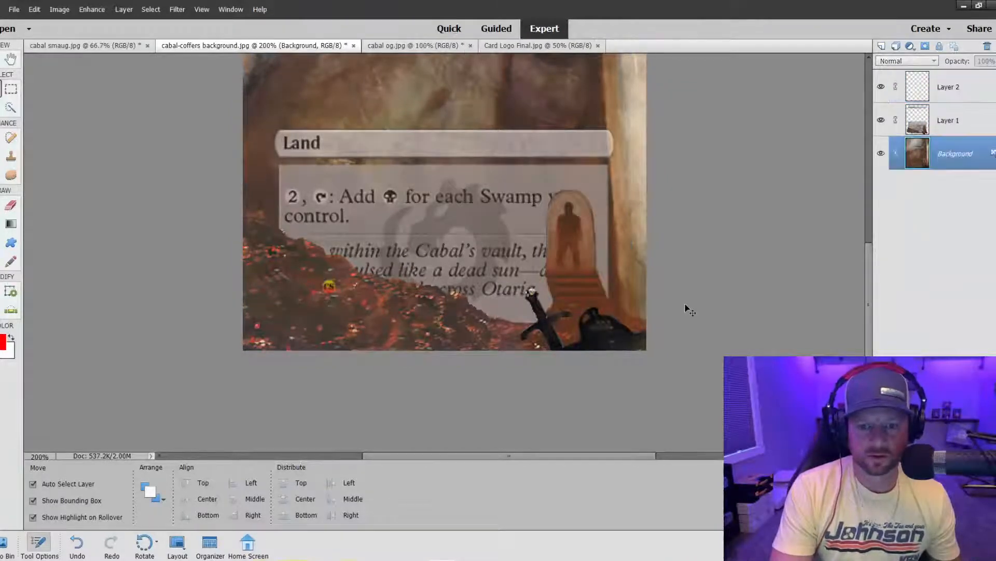
Examine how the faded CS logo blends into the treasure pile, both up close and on the whole card
key(ctrl+plus)
key(ctrl+plus)
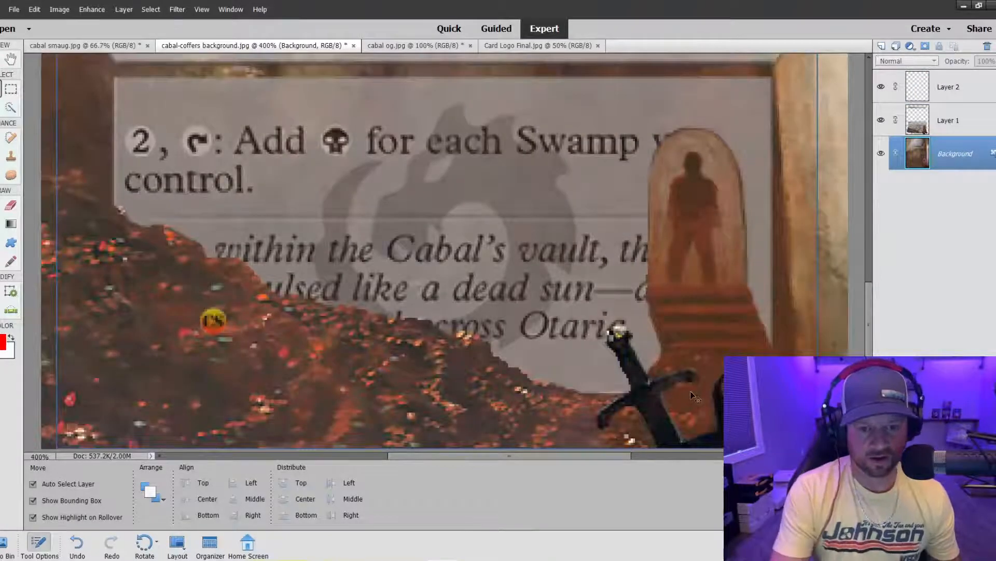
click(11, 156)
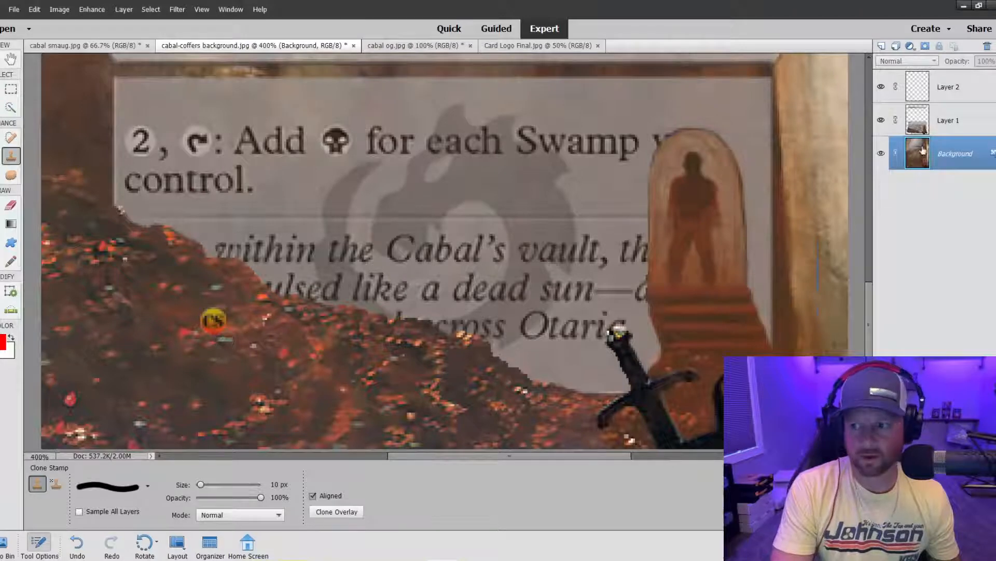
click(924, 92)
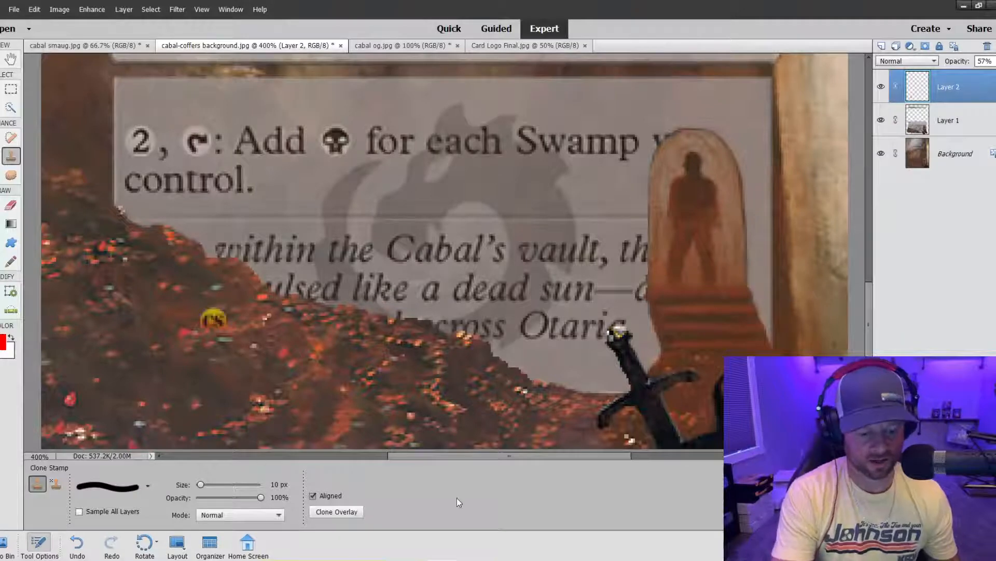
key(ctrl+minus)
key(ctrl+minus)
key(ctrl+minus)
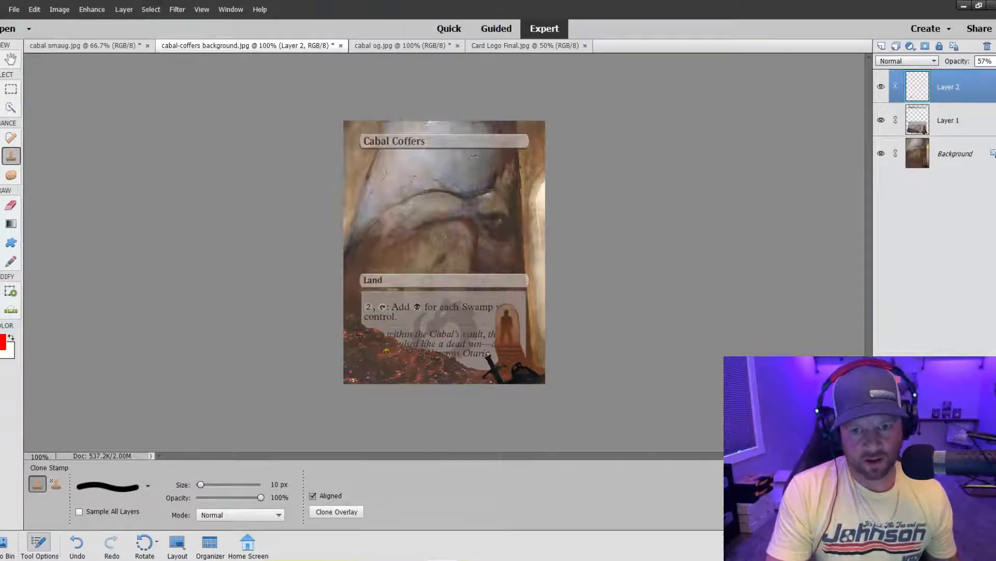
On Layer 1, make a rectangular selection of the artwork directly beneath the Cabal Coffers title bar, spanning the bar's full width
key(ctrl+plus)
key(ctrl+plus)
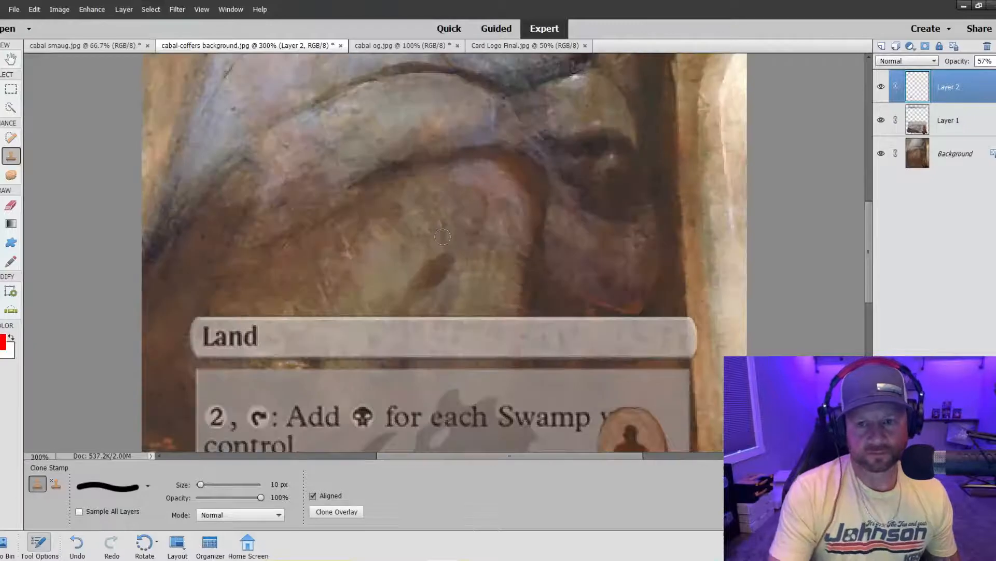
drag(866, 235, 852, 156)
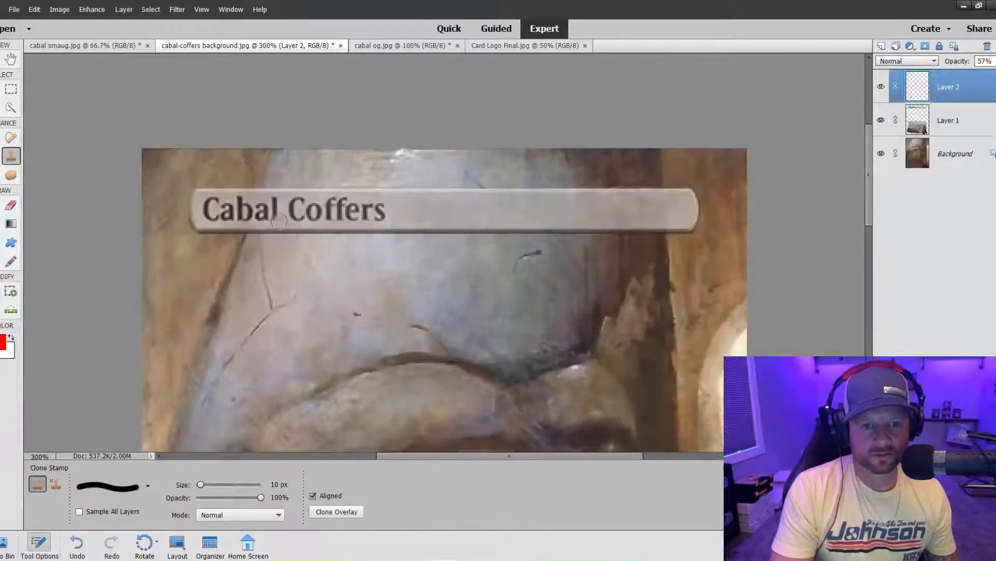
click(929, 127)
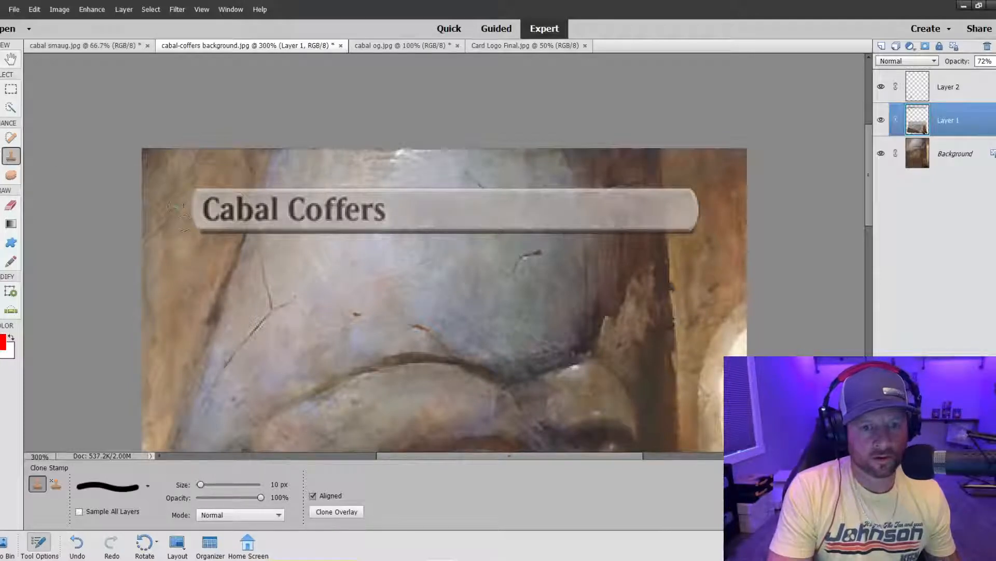
click(11, 89)
mouse_move(213, 304)
mouse_down()
mouse_move(635, 360)
mouse_move(648, 358)
mouse_move(707, 260)
mouse_move(704, 231)
mouse_up()
Clone over the dark shadow line along the title bar's lower edge with the Clone Stamp inside the selection, then deselect
click(11, 156)
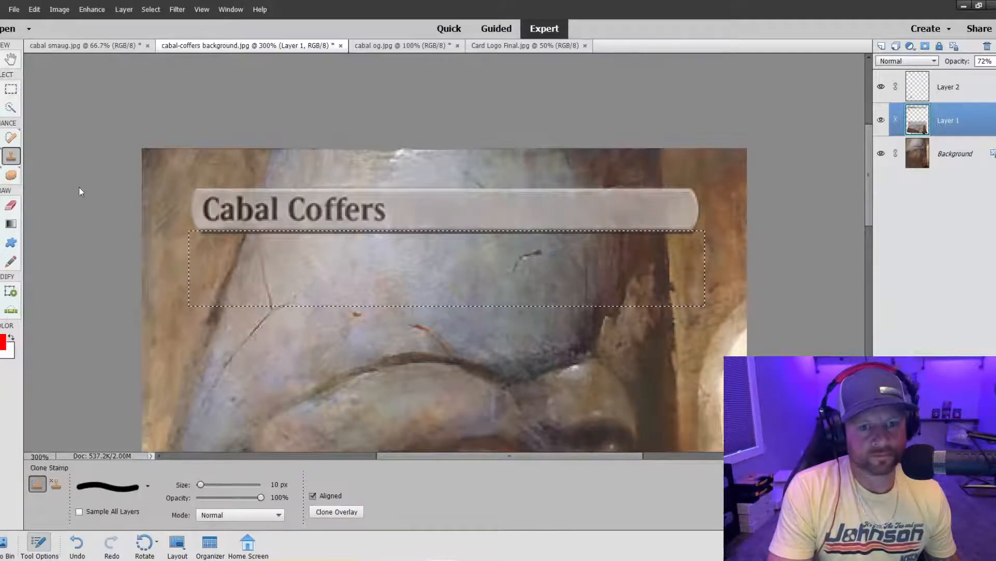
drag(199, 229, 701, 231)
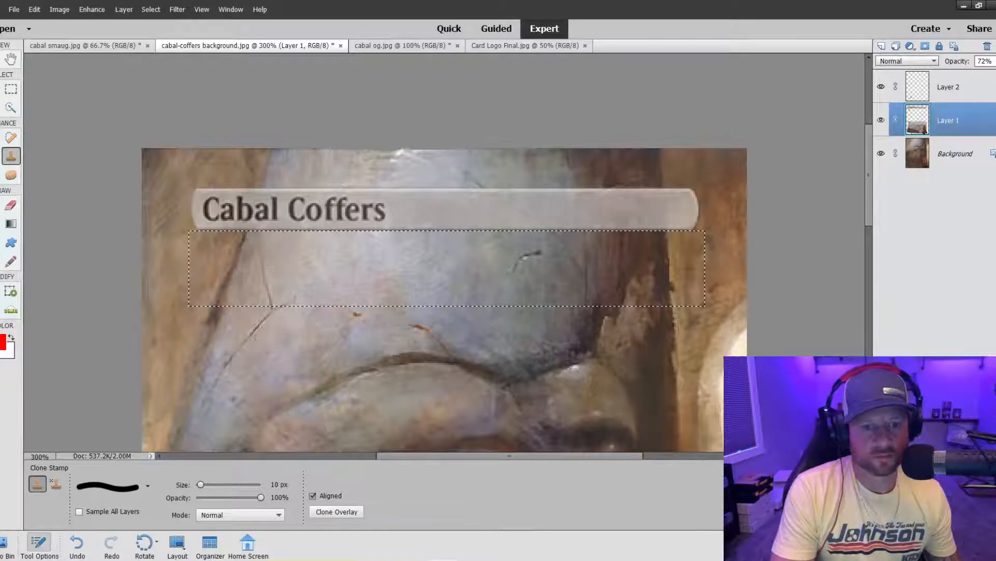
click(11, 89)
right_click(265, 268)
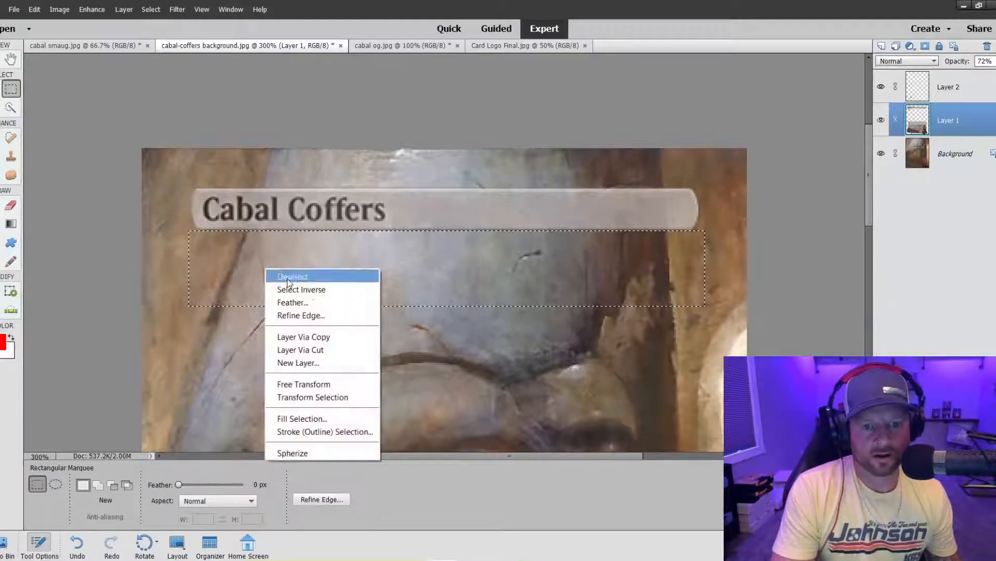
click(303, 278)
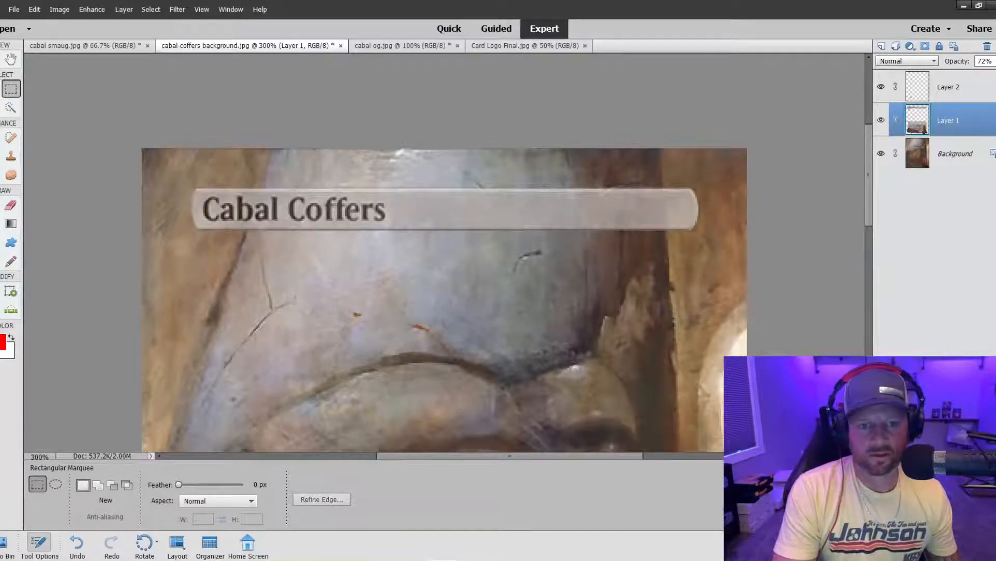
Copy the Cabal Coffers text boxes from cabal og.jpg and paste them onto the dragon artwork in cabal smaug.jpg
click(10, 156)
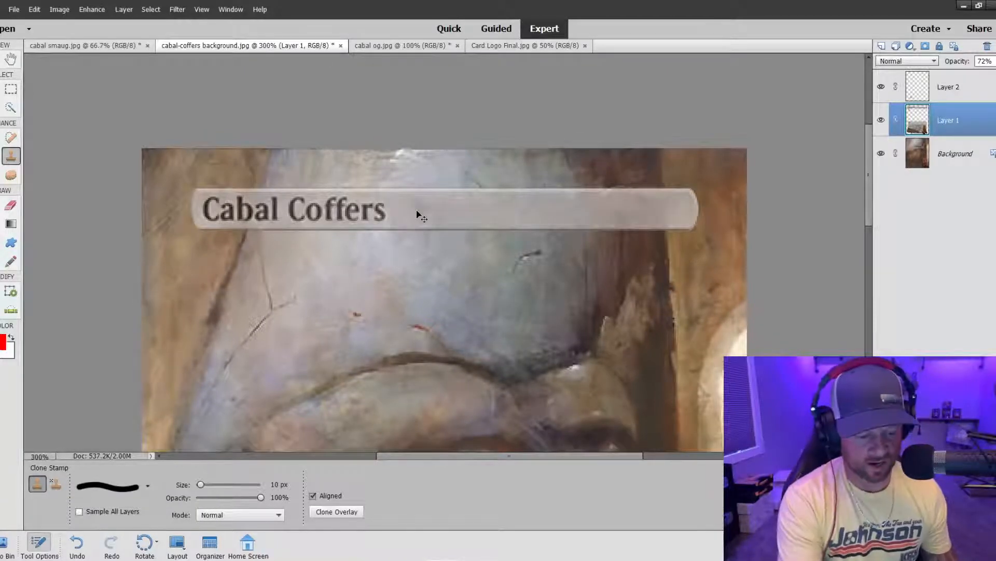
key(ctrl+minus)
key(ctrl+minus)
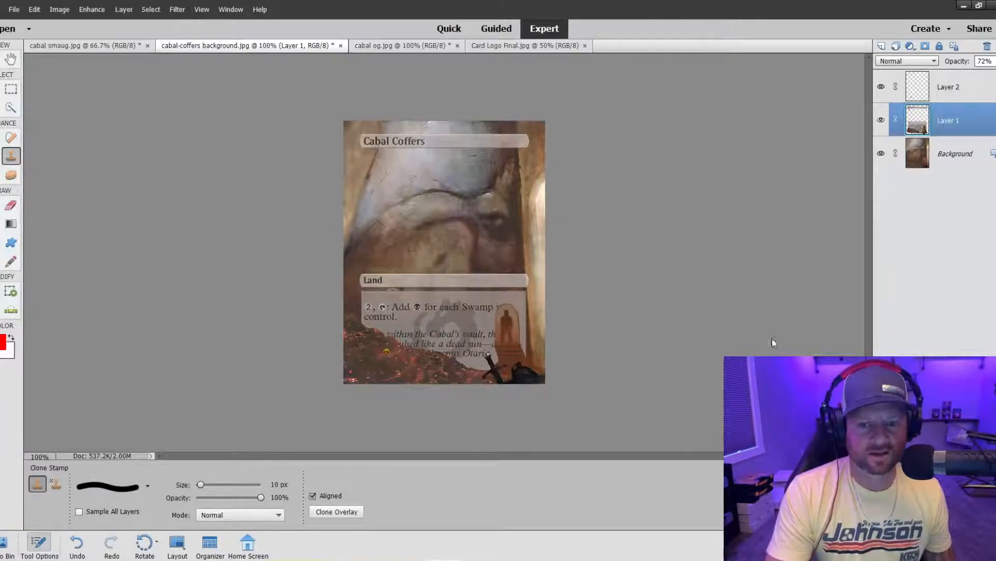
click(405, 45)
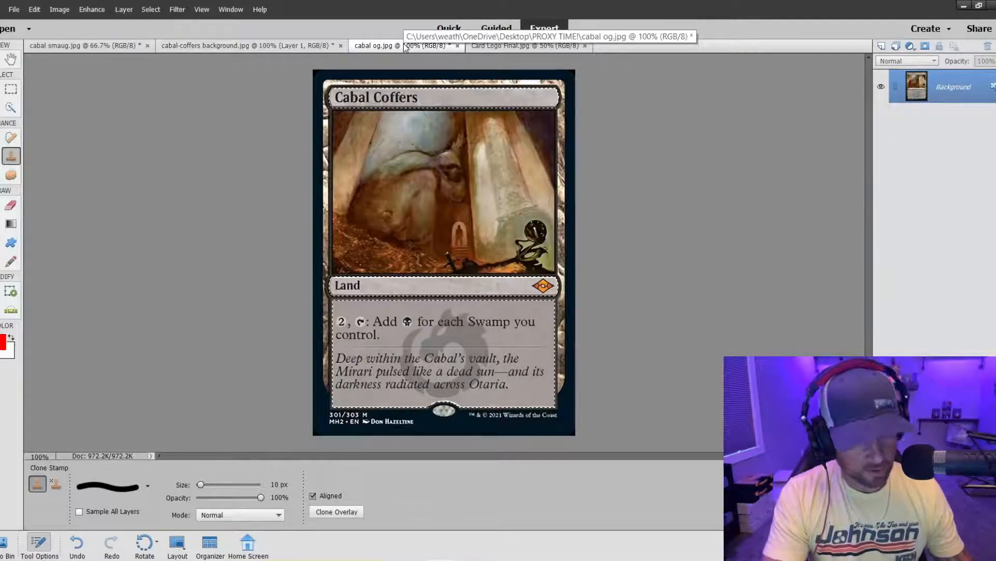
click(80, 48)
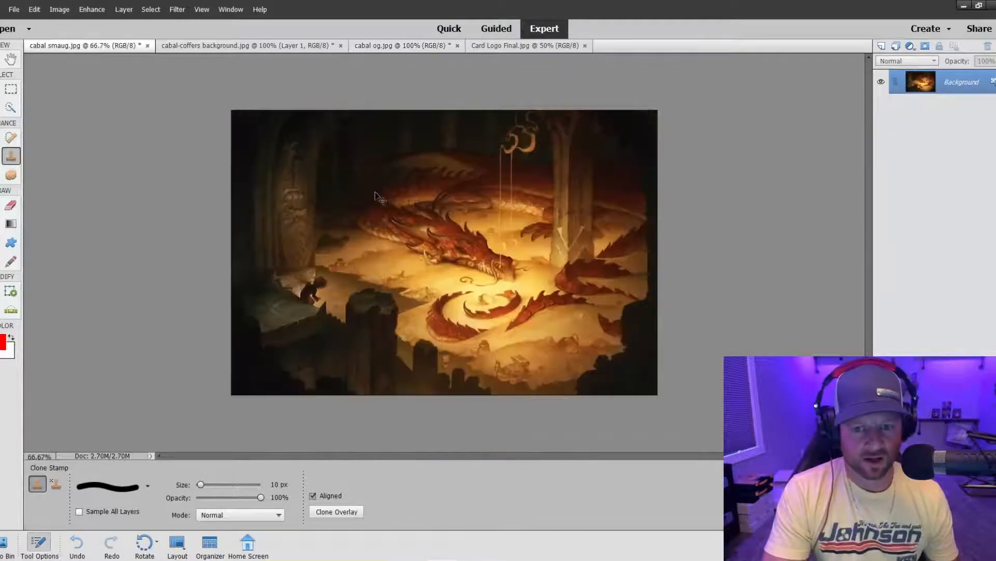
key(ctrl+v)
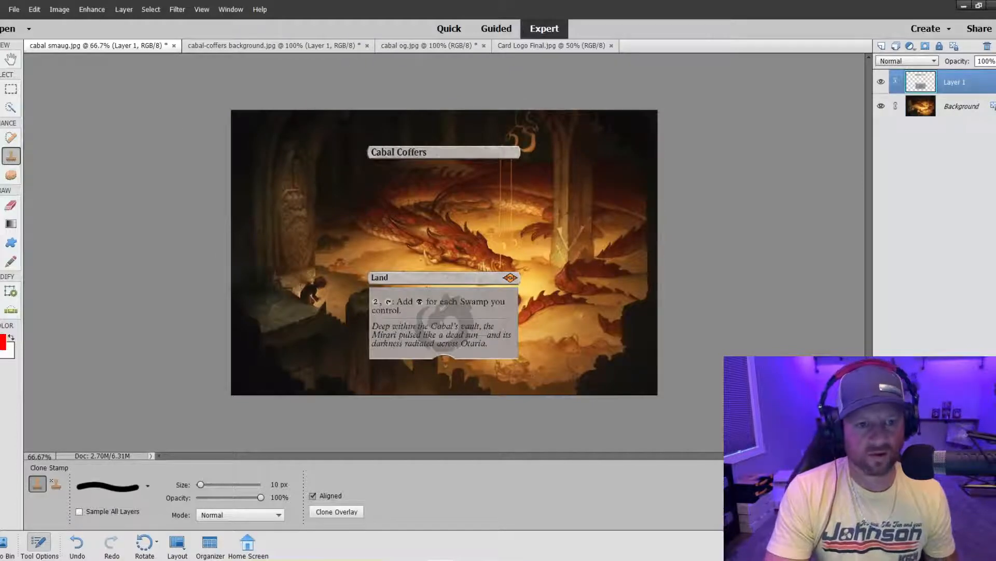
Enlarge the pasted text boxes to about 118% over the dragon artwork and lower their layer's opacity to 60%
key(v)
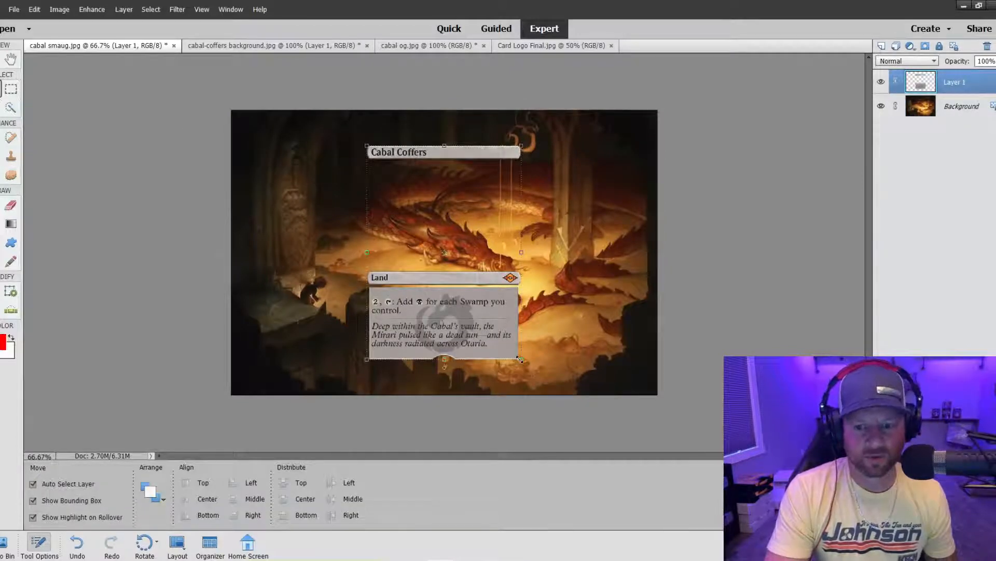
drag(520, 359, 435, 347)
mouse_move(485, 372)
mouse_down()
mouse_move(495, 386)
mouse_move(445, 345)
mouse_move(598, 358)
mouse_move(490, 364)
mouse_move(501, 364)
mouse_up()
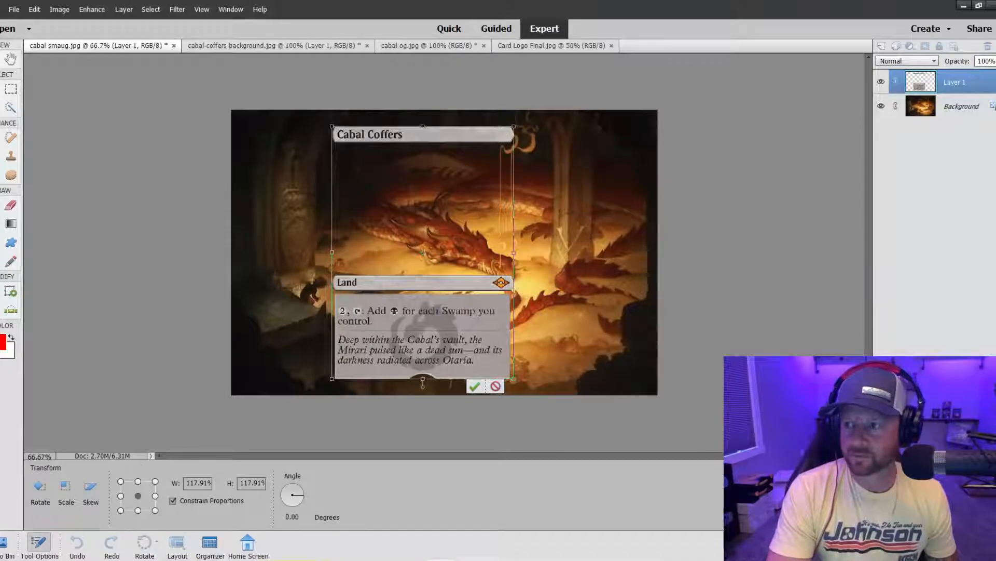
key(Return)
key(6)
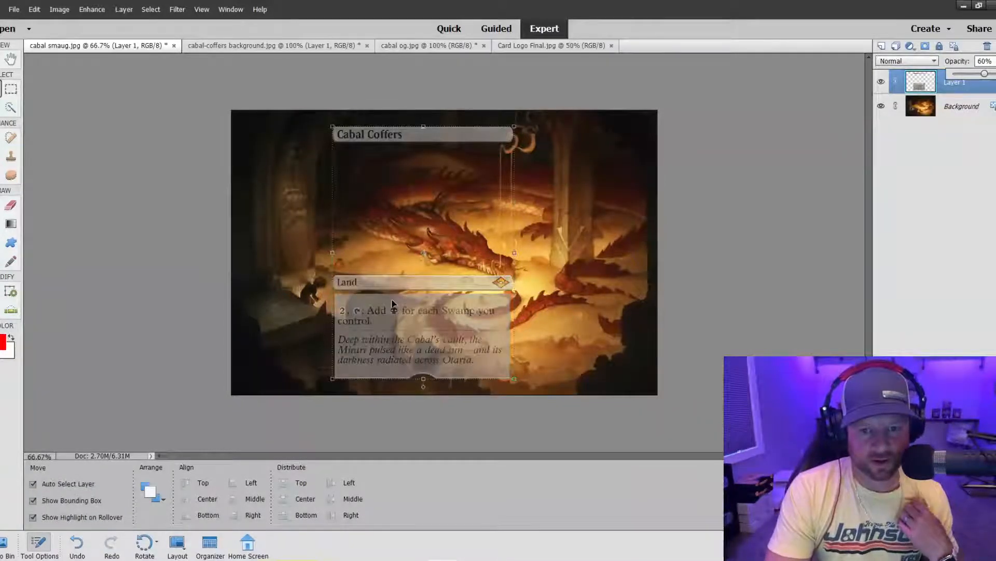
Shift the text boxes toward the small crouching figure and scale them up to about 102.6%
mouse_move(392, 303)
mouse_down()
mouse_move(406, 301)
mouse_move(373, 302)
mouse_up()
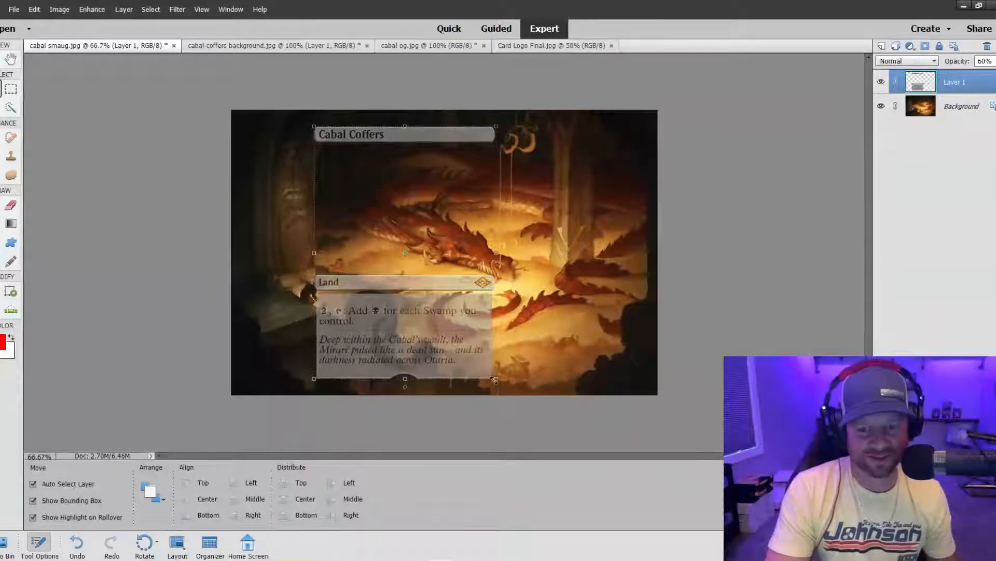
drag(496, 379, 497, 382)
drag(312, 126, 311, 124)
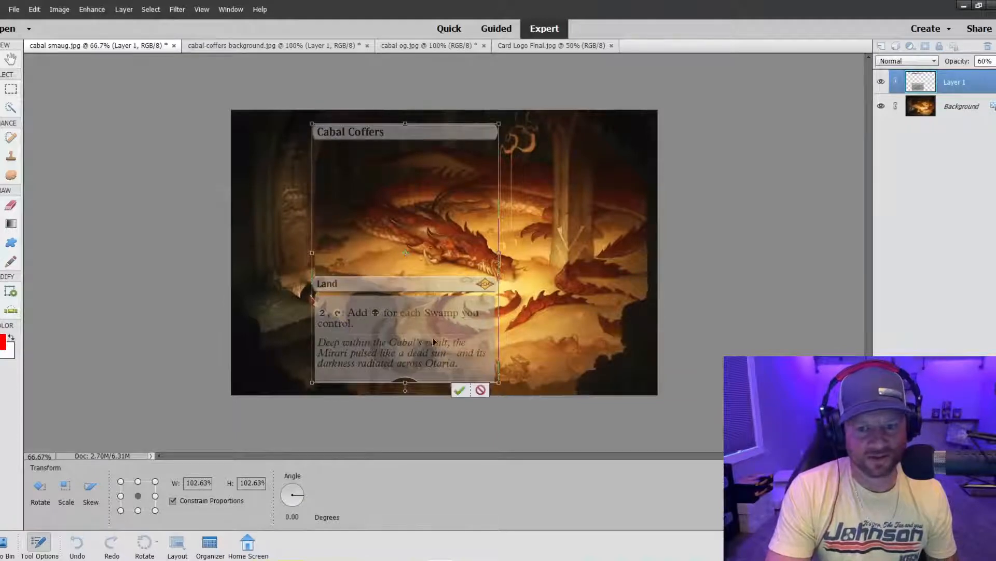
click(459, 391)
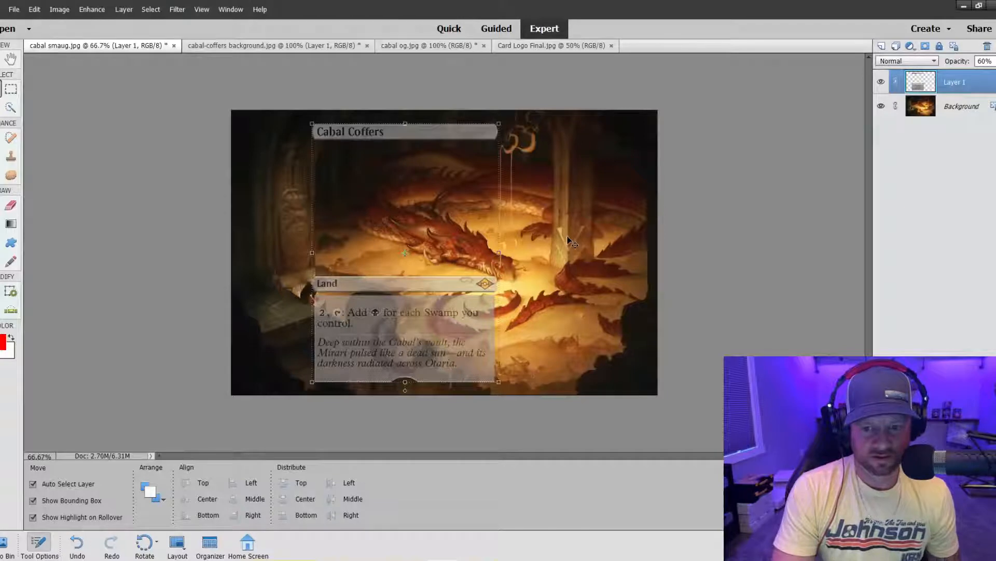
Crop the dragon artwork from both sides to a portrait card shape around the text boxes
click(61, 9)
click(68, 49)
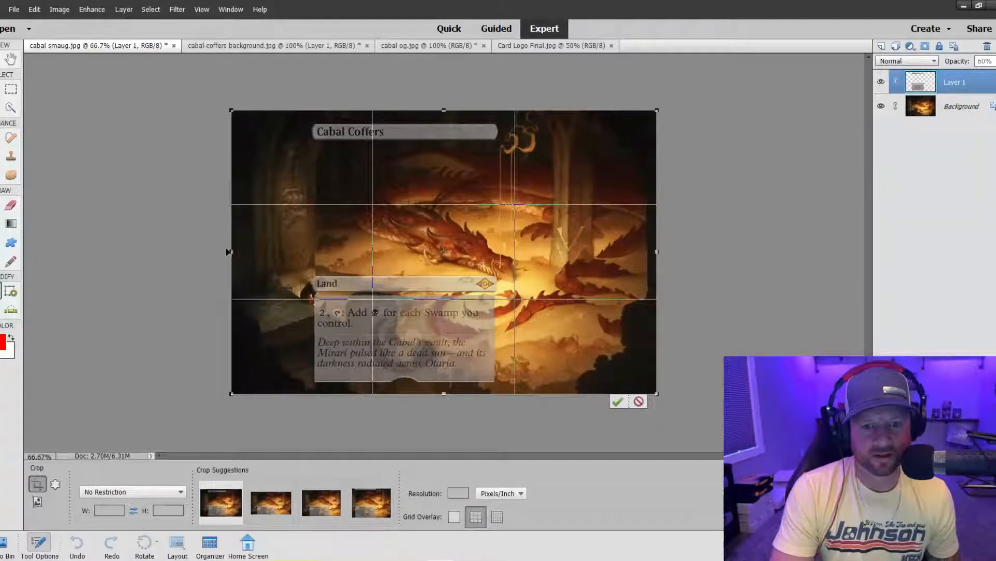
drag(231, 252, 296, 251)
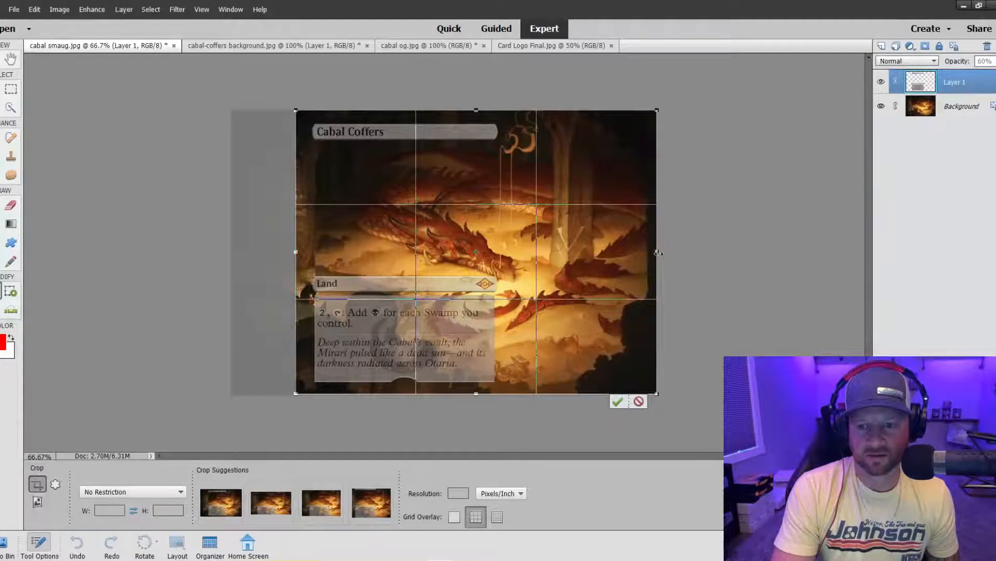
drag(657, 253, 518, 257)
click(477, 402)
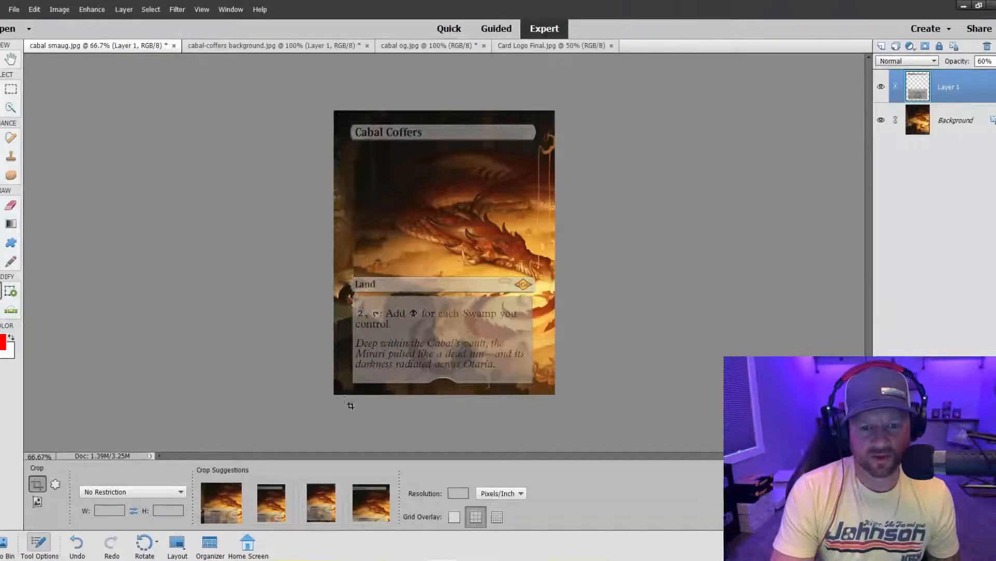
Compare with the card in cabal-coffers background.jpg and undo the crop of the dragon artwork
click(255, 46)
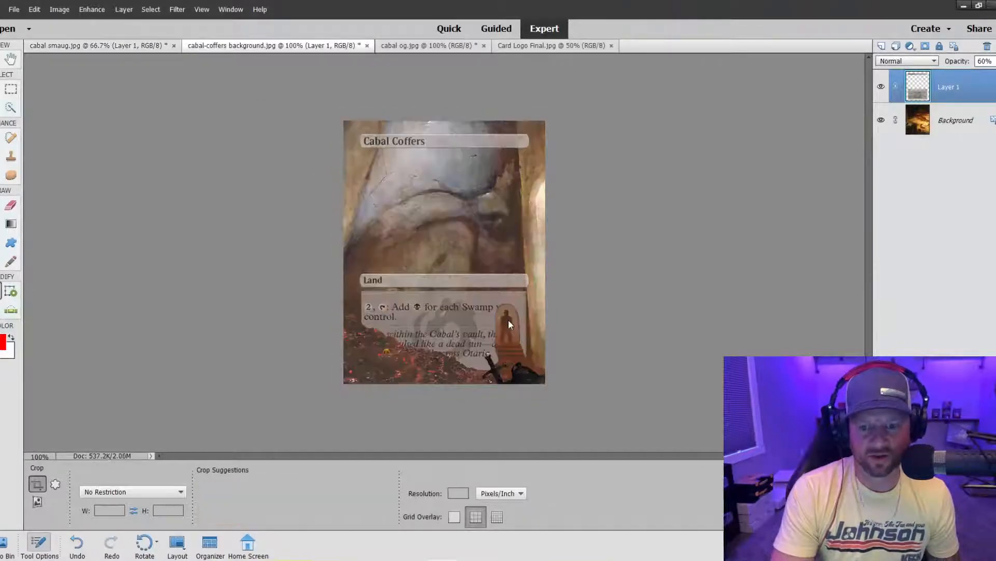
click(125, 45)
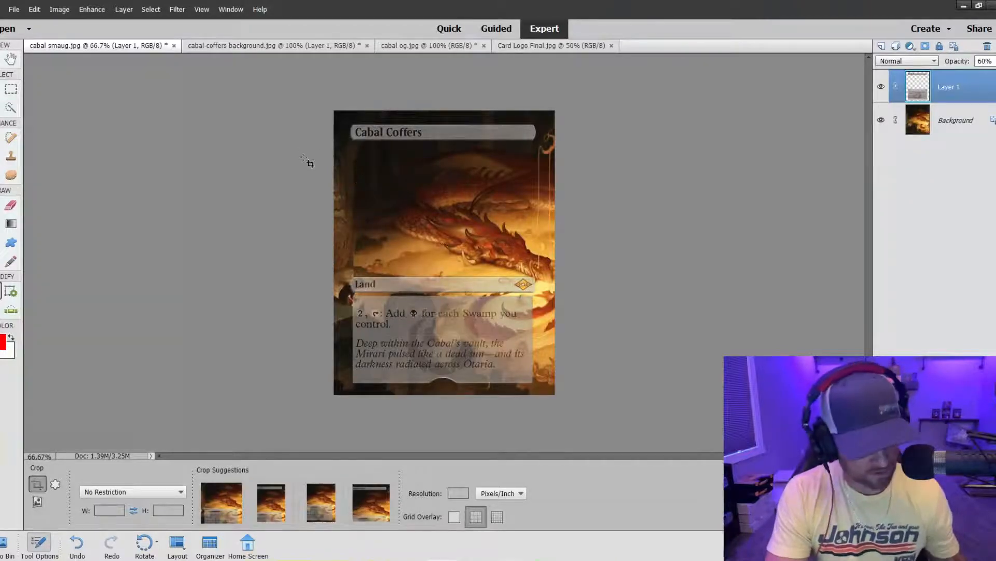
key(ctrl+z)
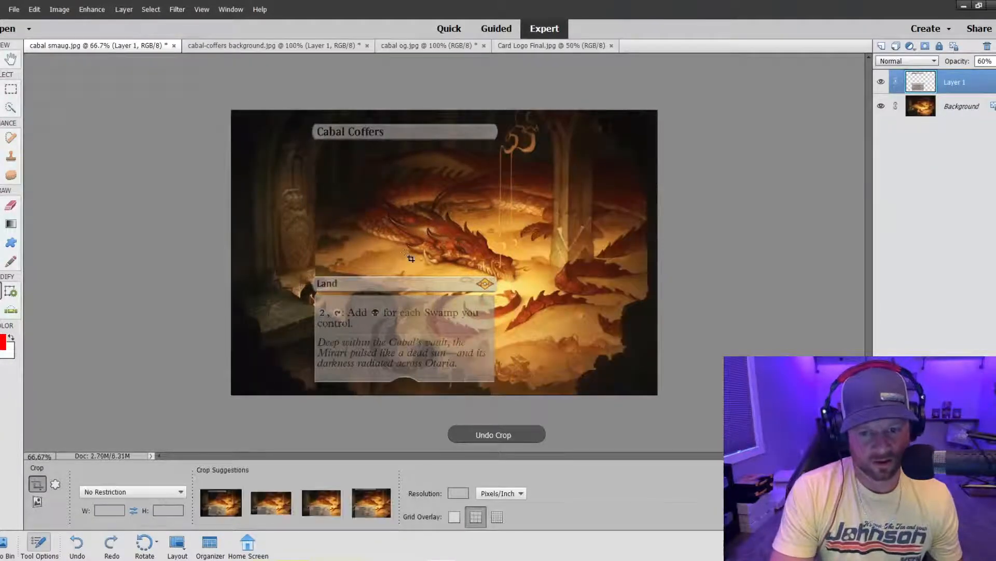
Try the text boxes at several horizontal positions and settle them between the crouching figure and the dragon's snout
key(v)
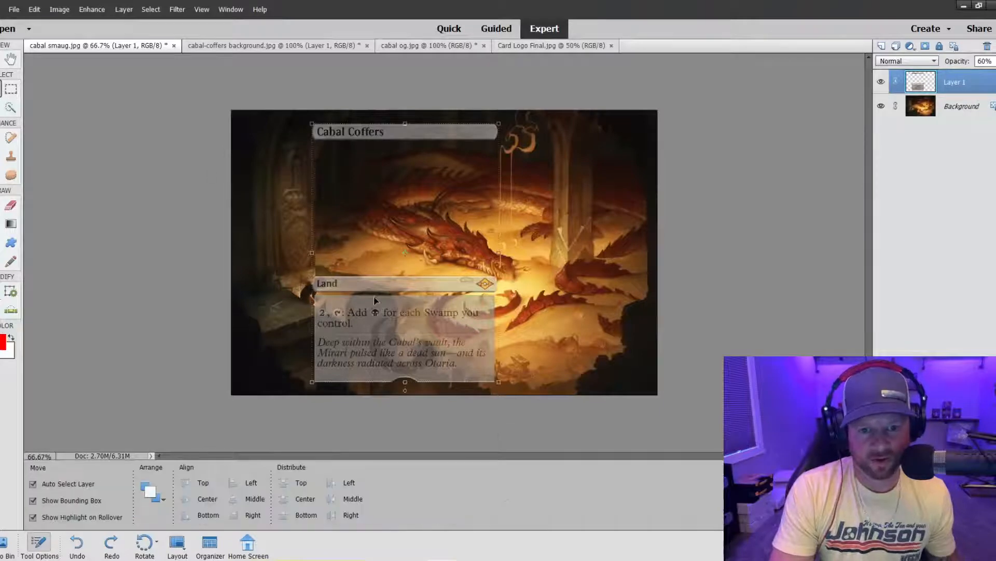
drag(400, 321, 455, 322)
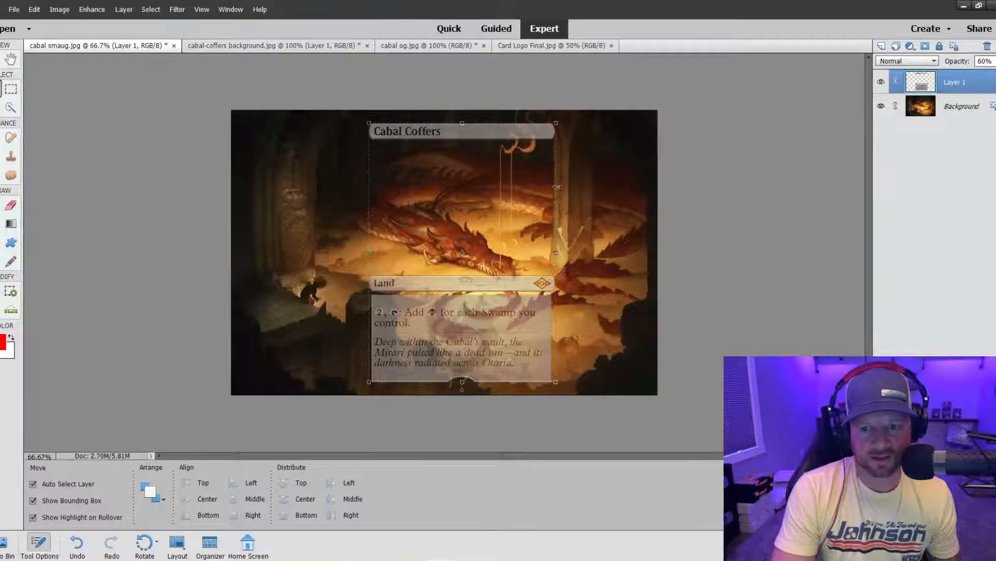
drag(483, 277, 380, 281)
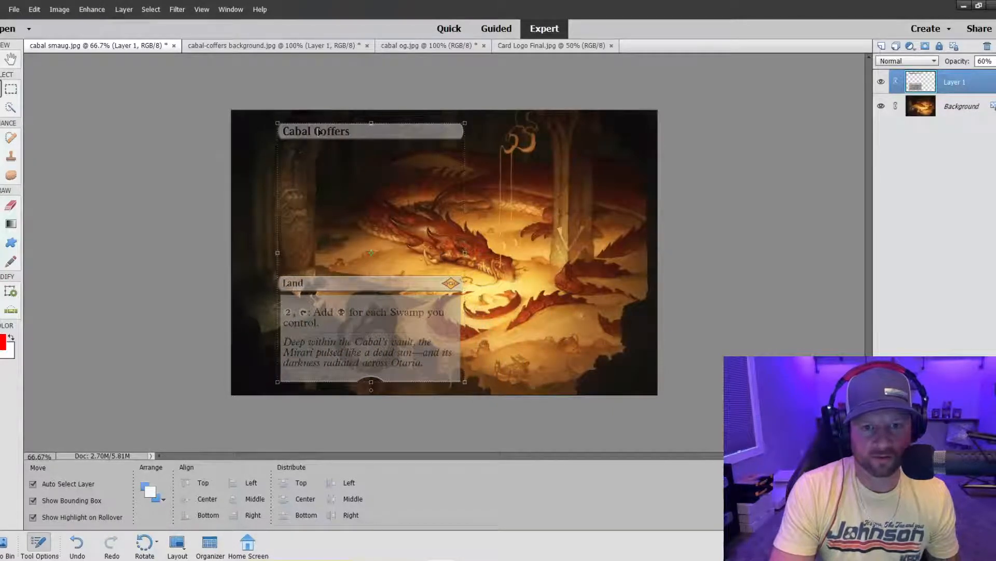
drag(319, 131, 324, 131)
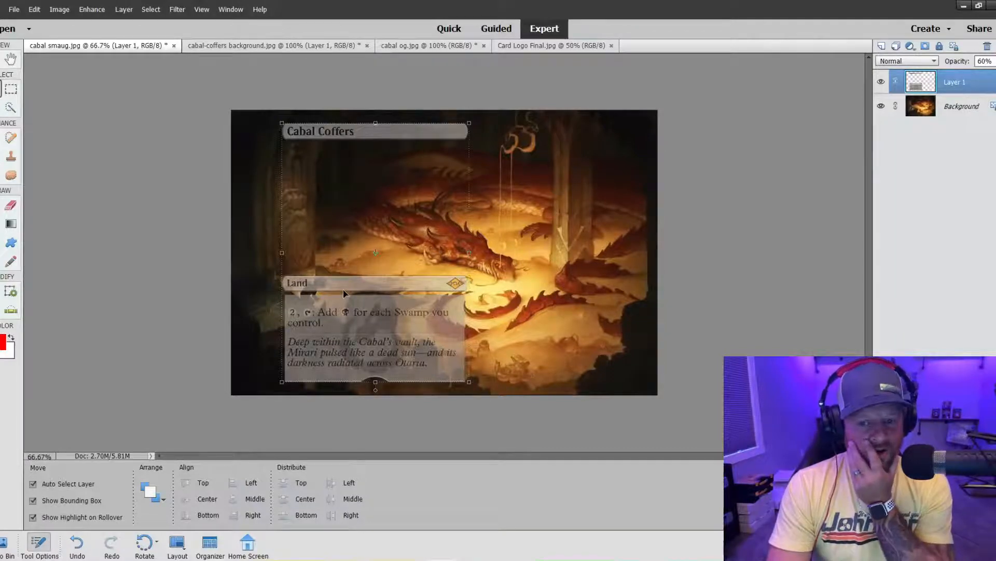
drag(343, 288, 370, 282)
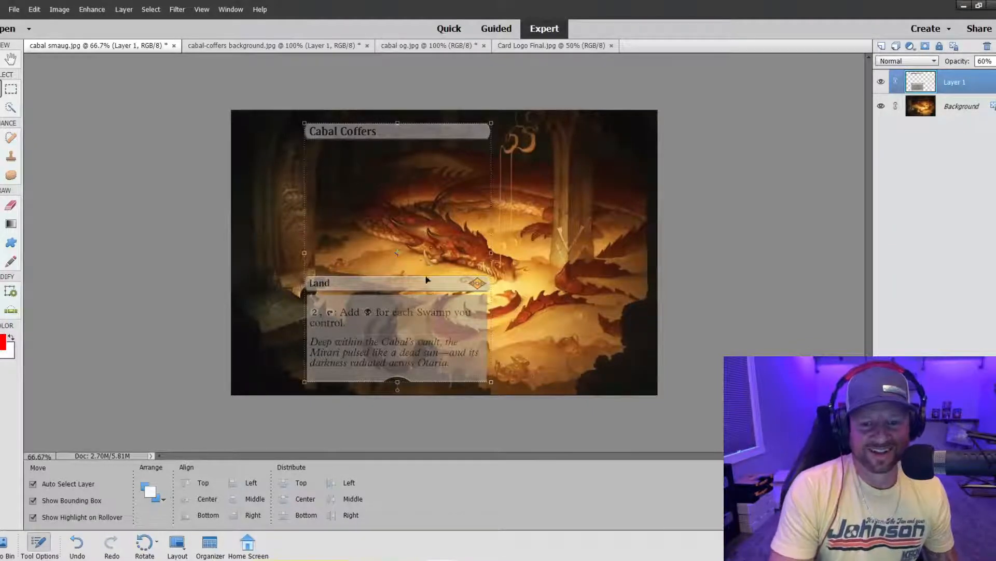
drag(416, 287, 438, 284)
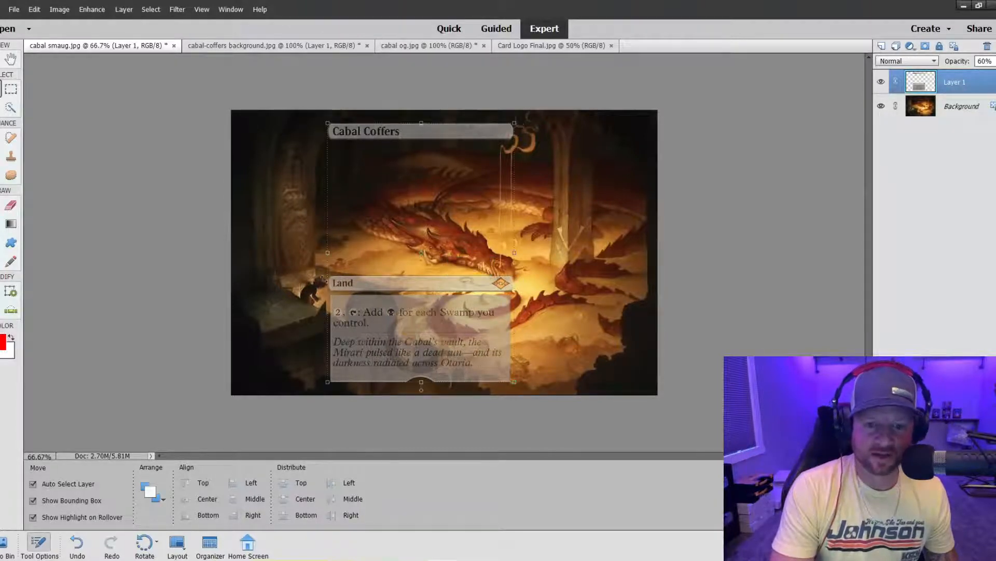
drag(371, 285, 371, 283)
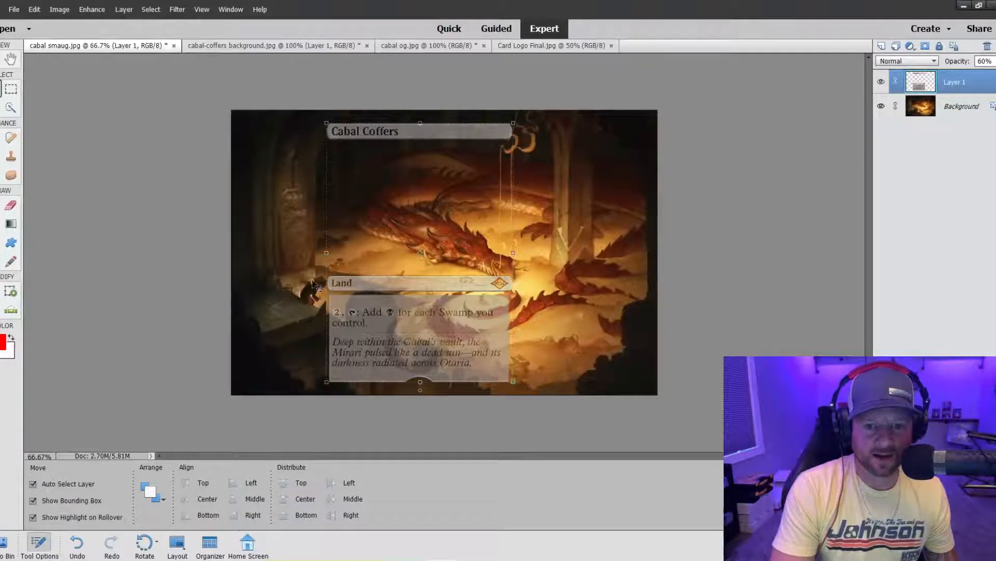
drag(358, 288, 477, 288)
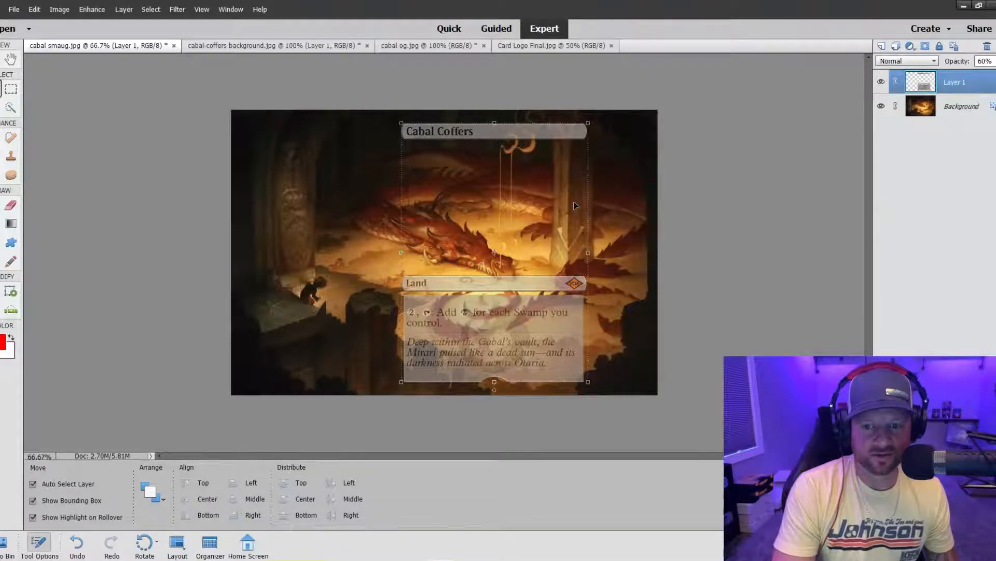
drag(503, 287, 517, 287)
drag(516, 285, 415, 282)
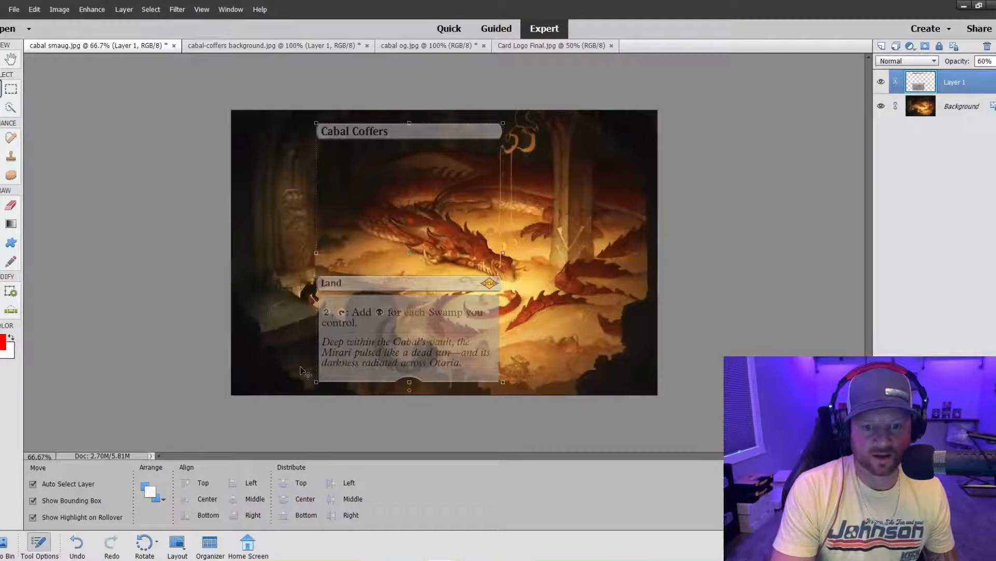
Crop the image at full height to a portrait card, leaving a narrow border of artwork beside the text boxes
click(271, 207)
click(89, 10)
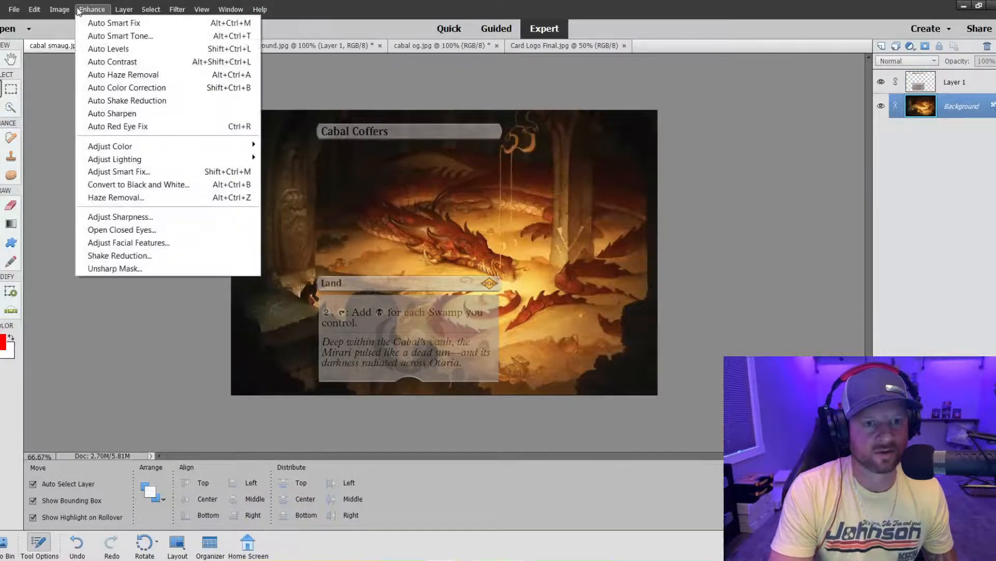
mouse_move(60, 9)
click(67, 48)
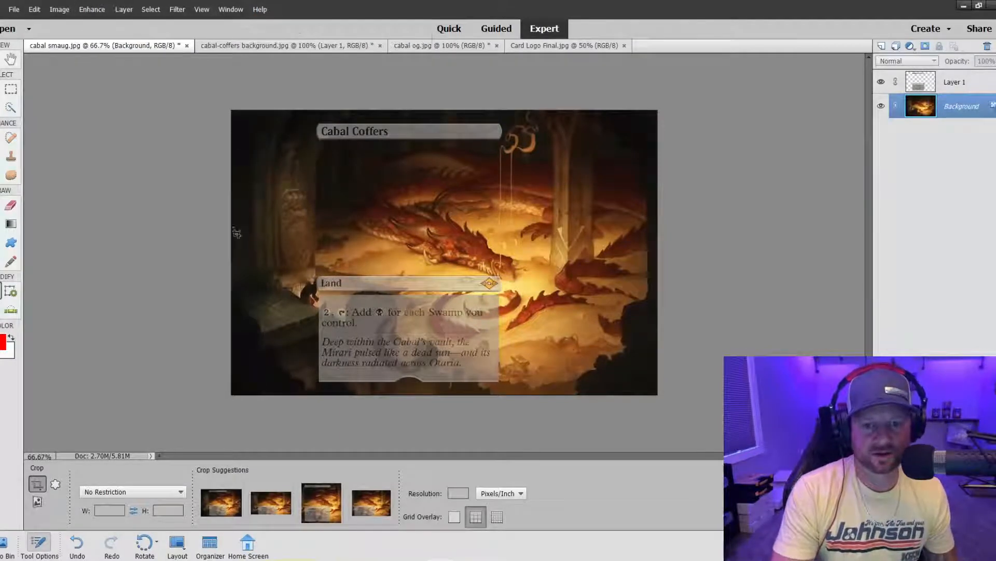
drag(302, 112, 519, 394)
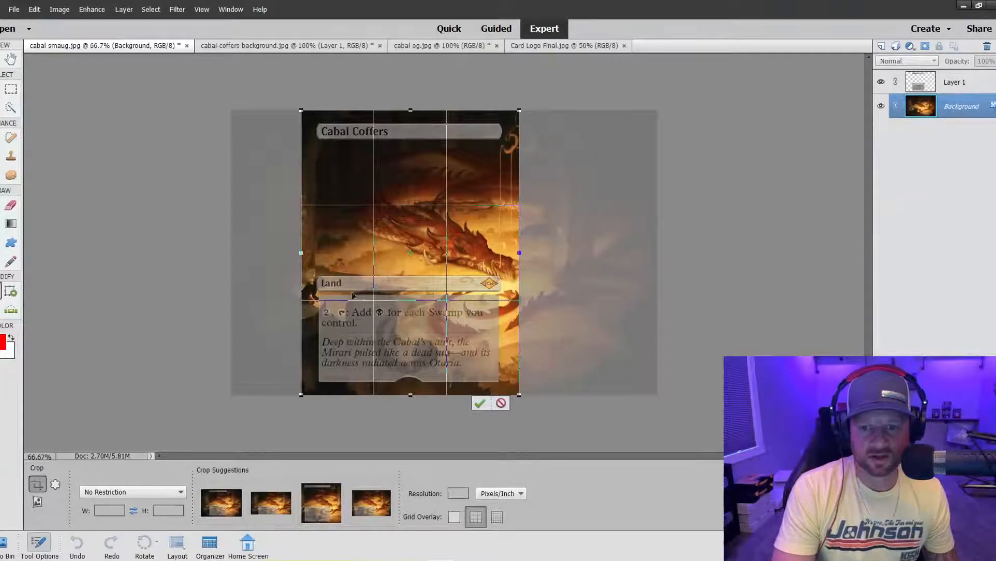
click(480, 403)
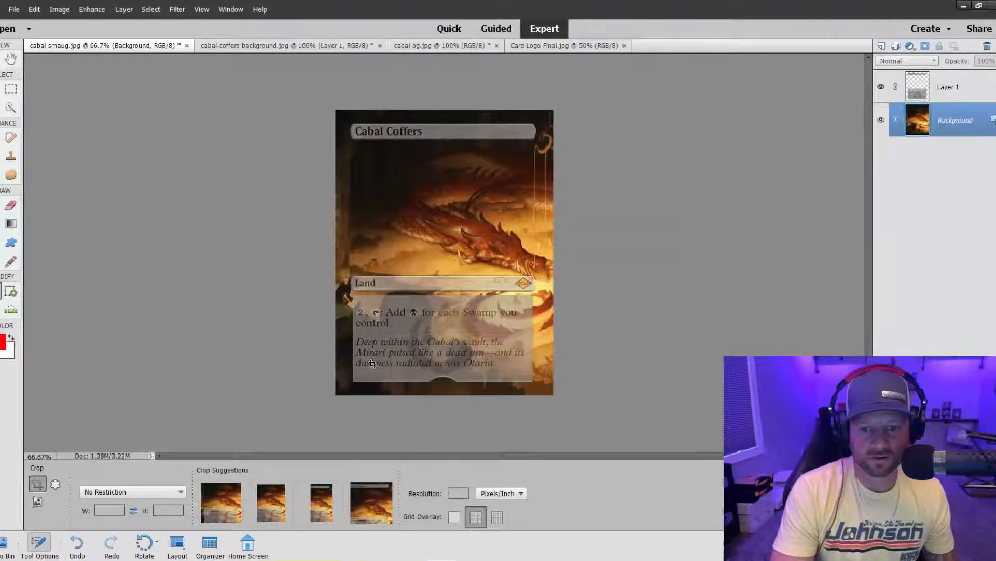
On Layer 1, clone the crouching figure's head over the start of the Land bar with a 25 px Clone Stamp
click(14, 161)
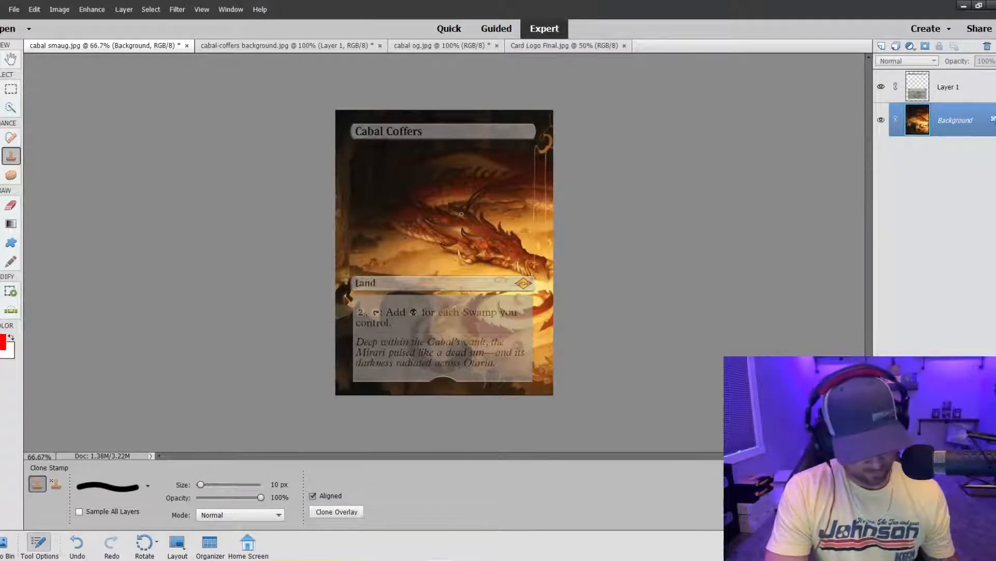
click(918, 95)
key(ctrl+plus)
key(ctrl+plus)
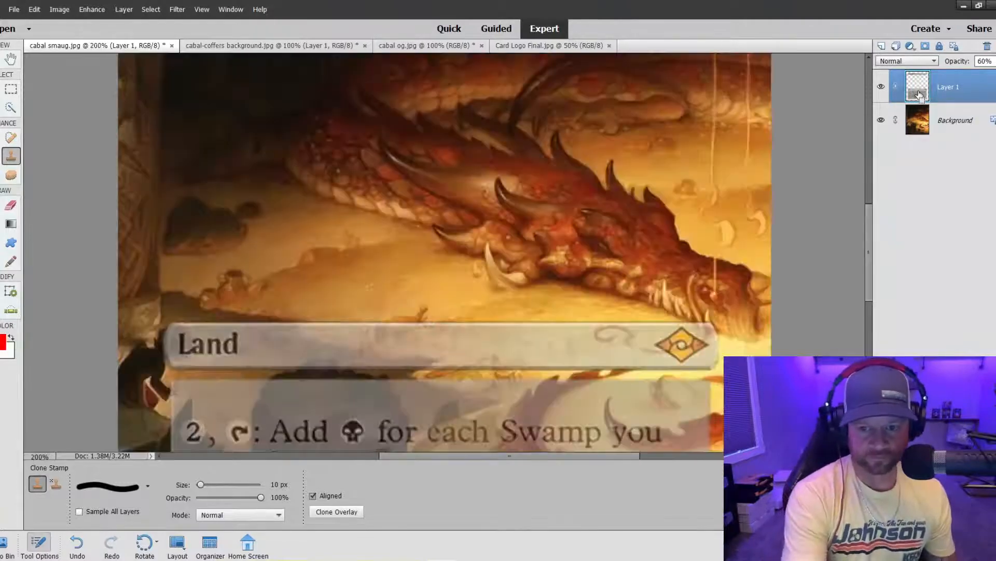
scroll(220, 189, down, 5)
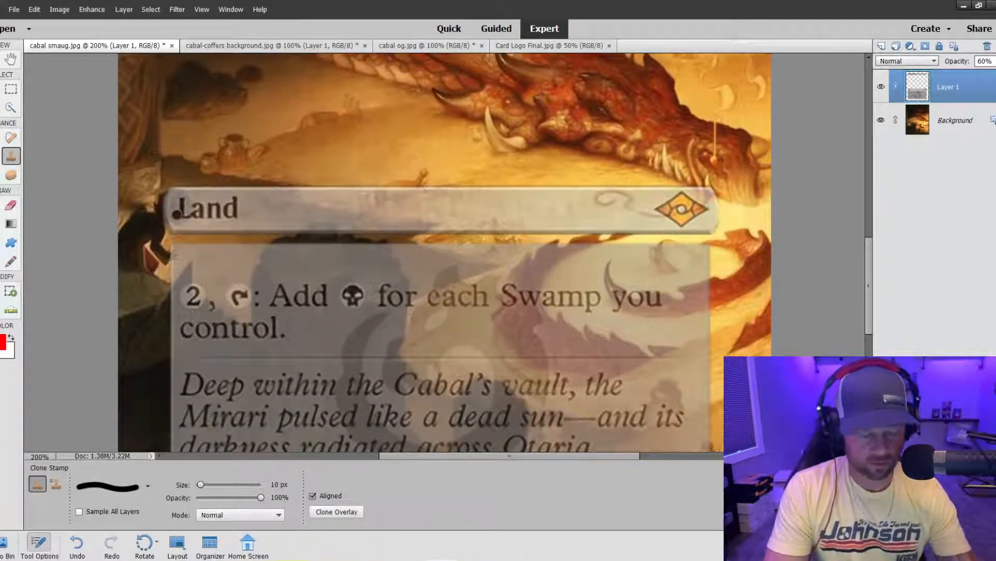
key(bracketright)
key(bracketright)
key(bracketright)
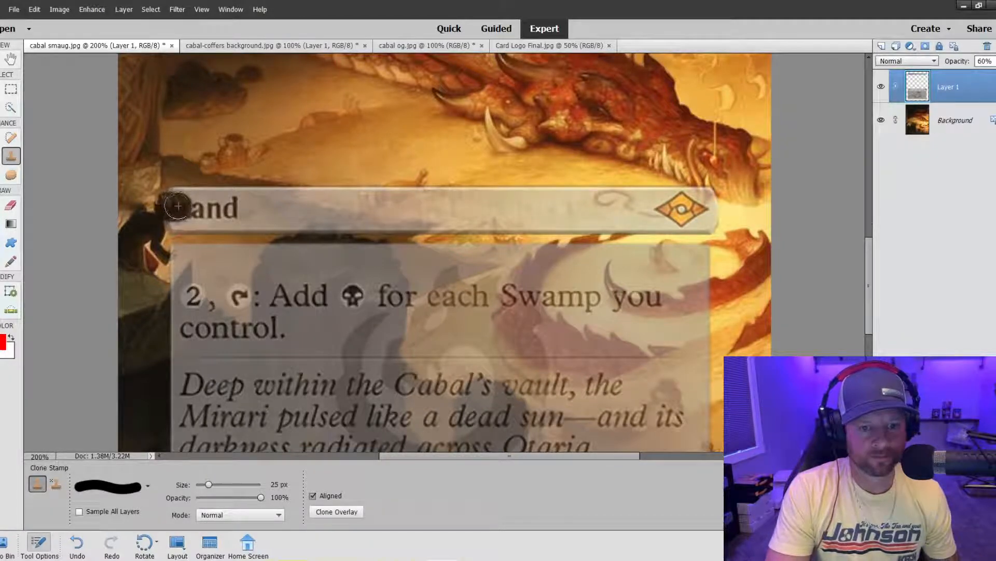
mouse_move(170, 204)
mouse_down()
mouse_move(165, 214)
mouse_move(180, 208)
mouse_up()
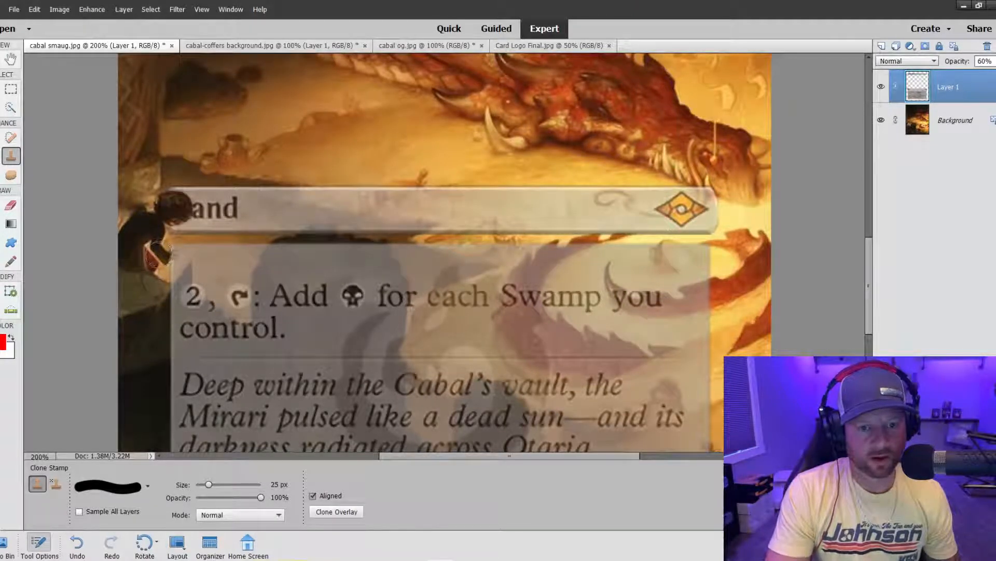
Clone the crouching figure's hand over the edge of the rules text box with a 5 px Clone Stamp
key(bracketleft)
key(bracketleft)
key(bracketleft)
key(bracketleft)
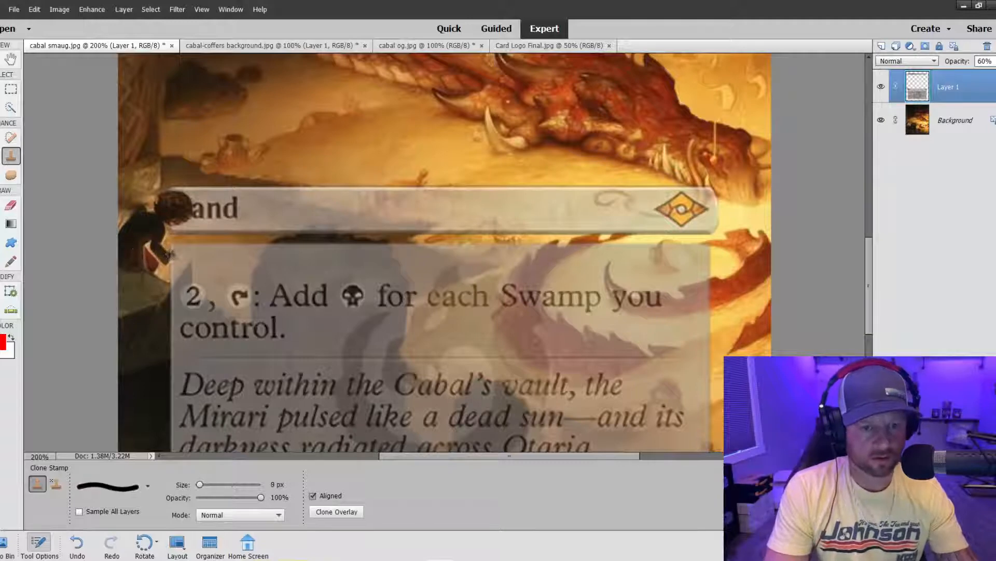
key(bracketleft)
key(bracketleft)
key(bracketleft)
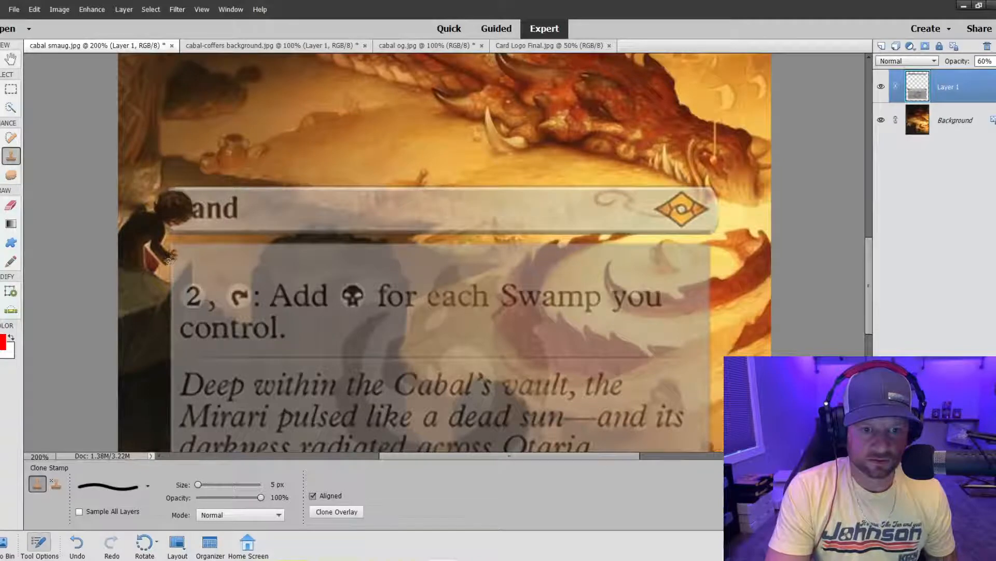
Examine the crouching figure's overlap with the text boxes up close and on the whole card
scroll(258, 273, down, 3)
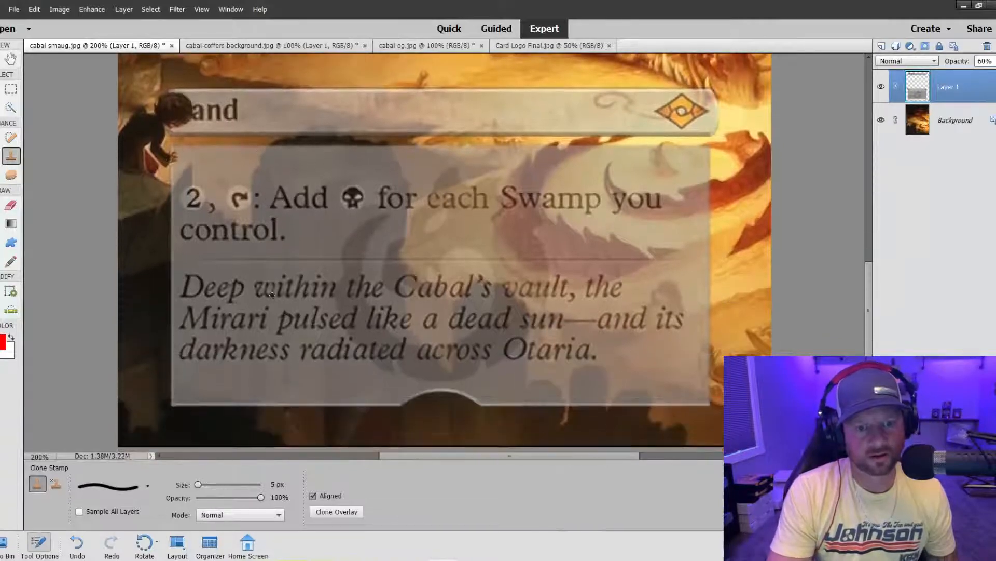
scroll(183, 242, up, 1)
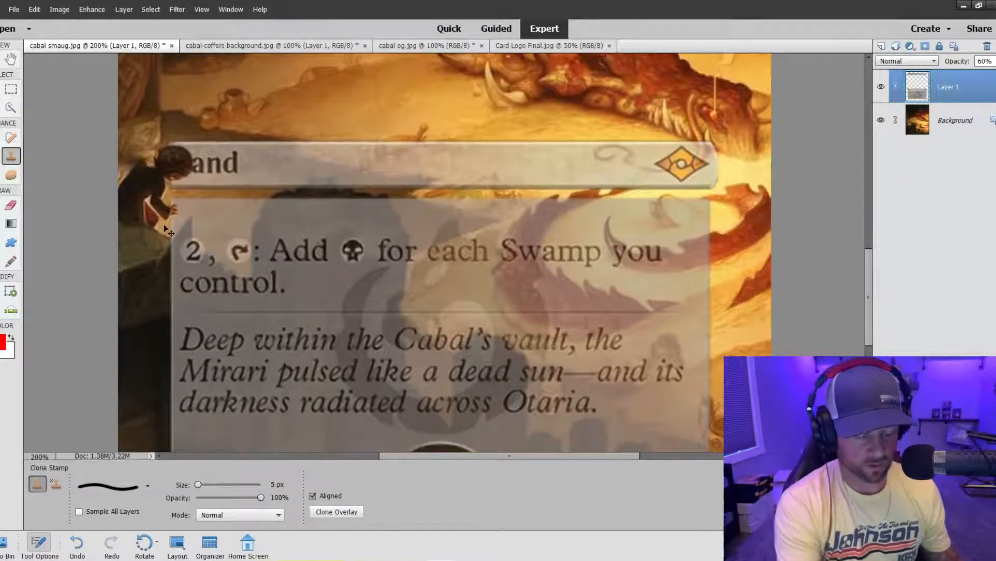
key(ctrl+minus)
key(ctrl+minus)
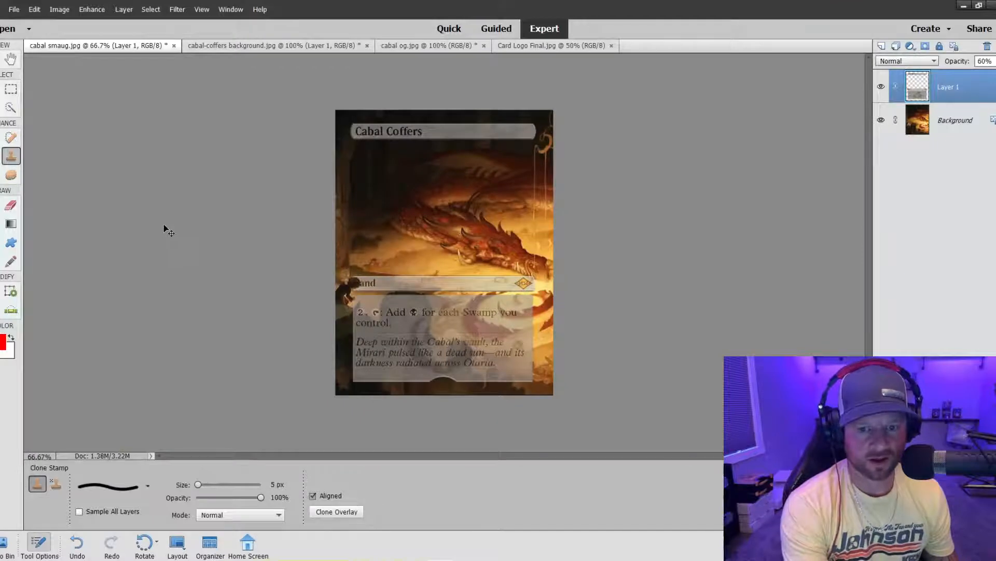
key(ctrl+plus)
key(ctrl+plus)
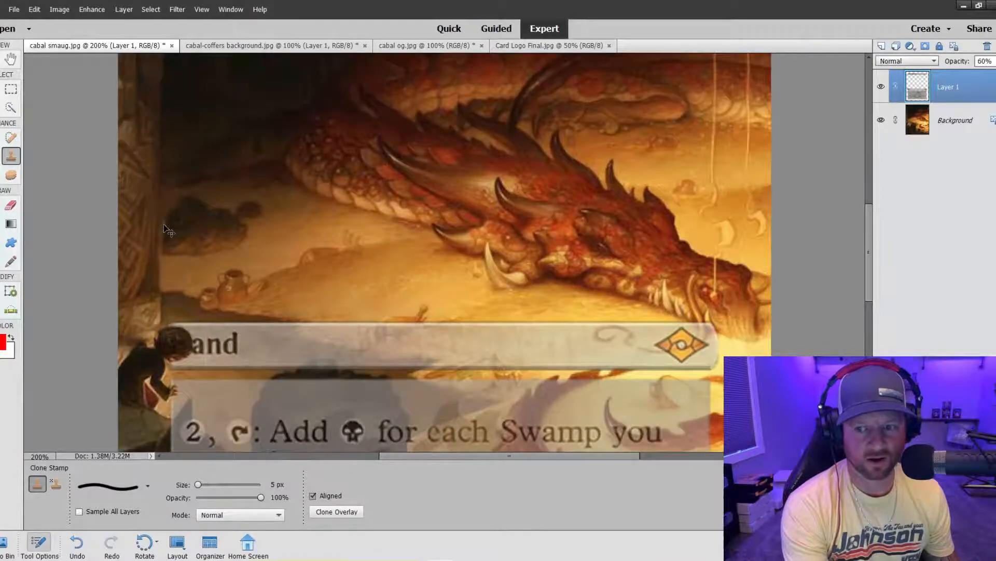
key(ctrl+minus)
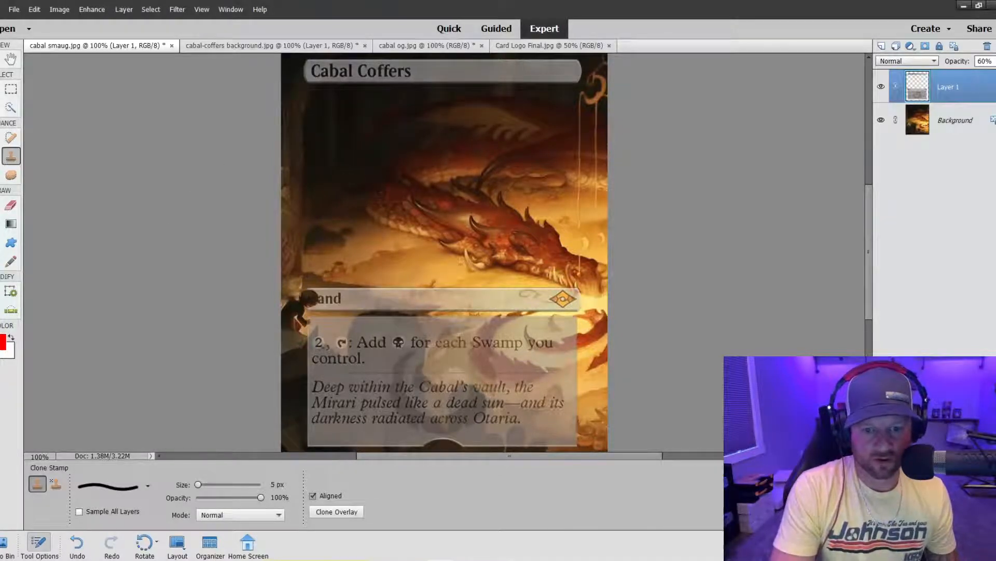
scroll(474, 403, down, 3)
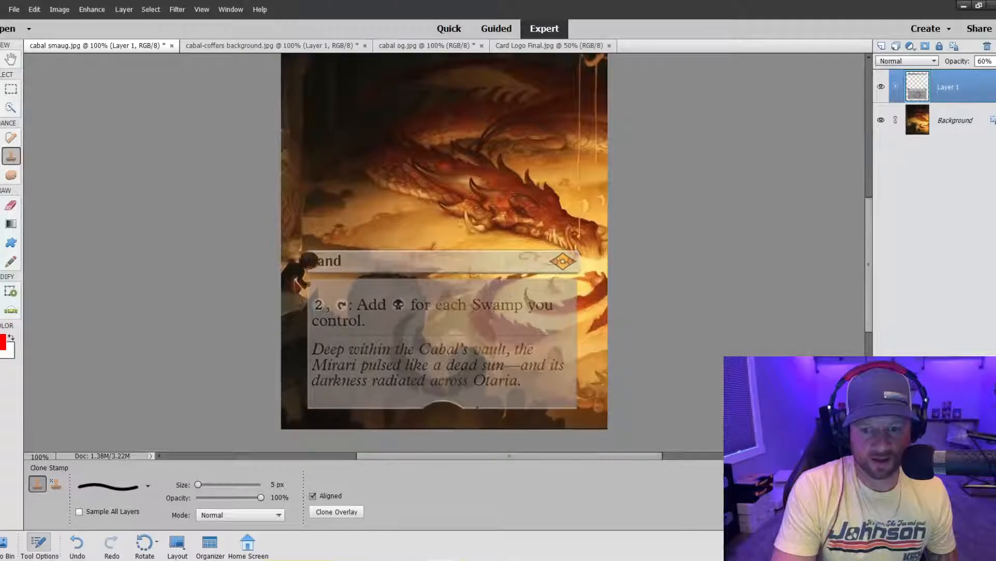
Select the dark ledge and foreground silhouettes on the Background layer with a 25 px Quick Selection brush
click(11, 107)
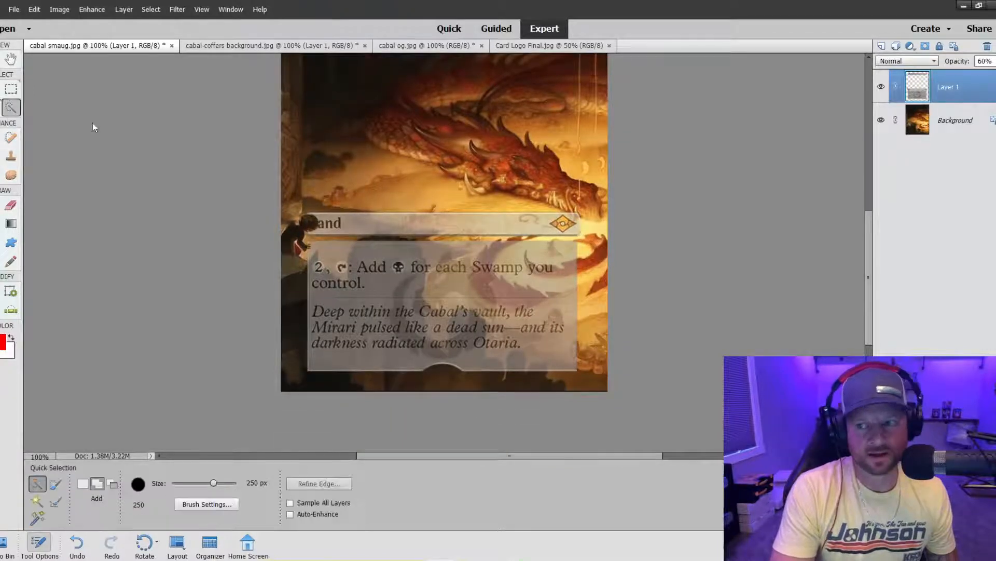
click(911, 122)
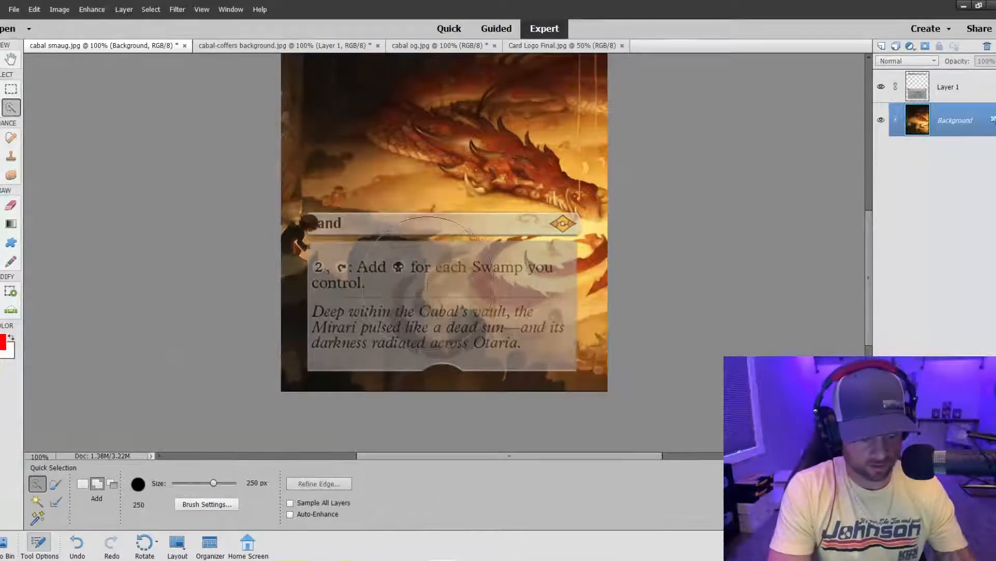
key(bracketleft)
key(bracketleft)
key(bracketleft)
key(bracketleft)
key(bracketleft)
key(bracketleft)
key(bracketleft)
key(bracketleft)
key(bracketleft)
key(bracketleft)
key(bracketleft)
key(bracketleft)
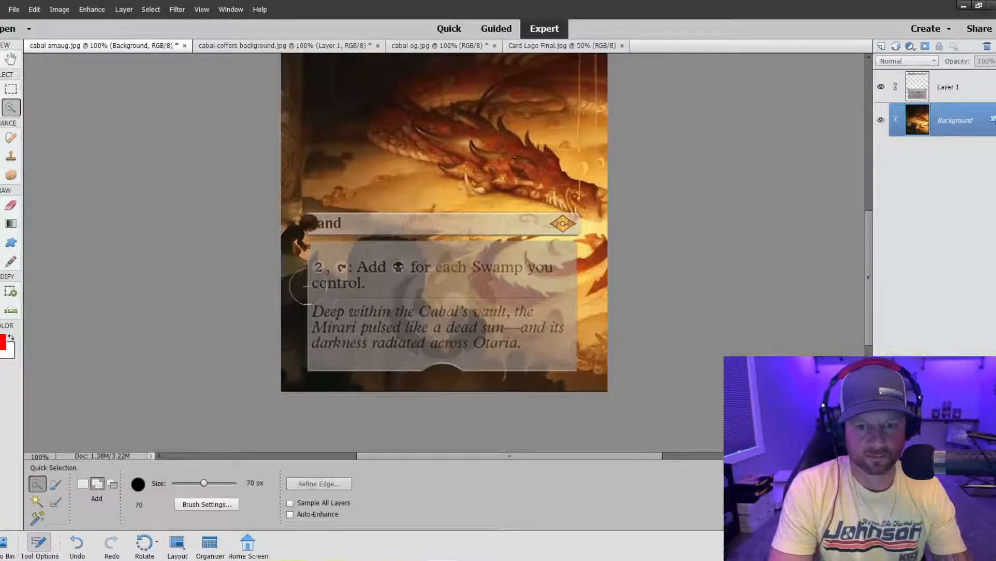
key(bracketleft)
mouse_move(303, 271)
mouse_down()
mouse_move(338, 313)
mouse_move(378, 318)
mouse_move(517, 384)
mouse_move(550, 384)
mouse_move(467, 380)
mouse_up()
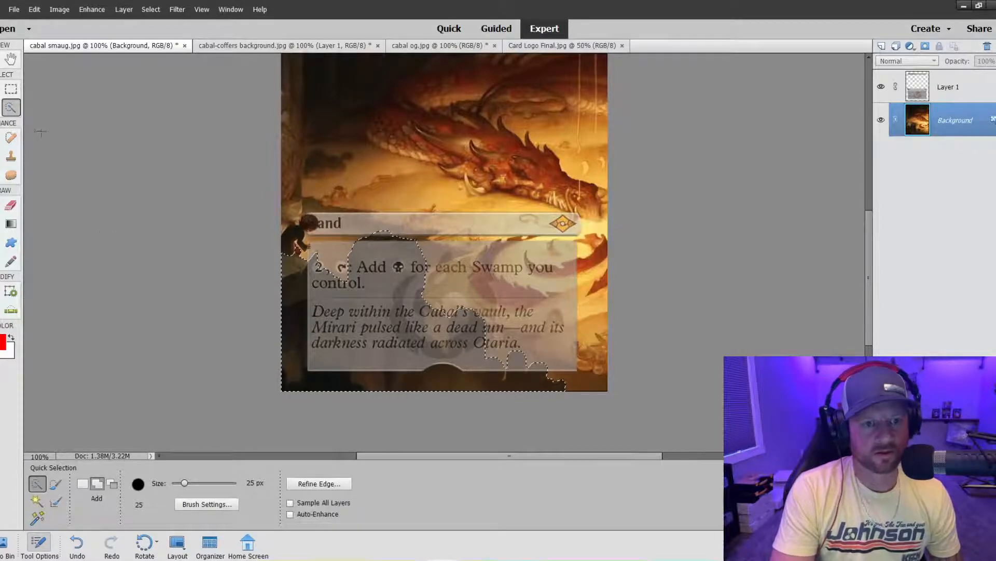
Try cloning the selected dark silhouettes over the rules text on Layer 1 with an 80 px Clone Stamp, and deselect
click(11, 156)
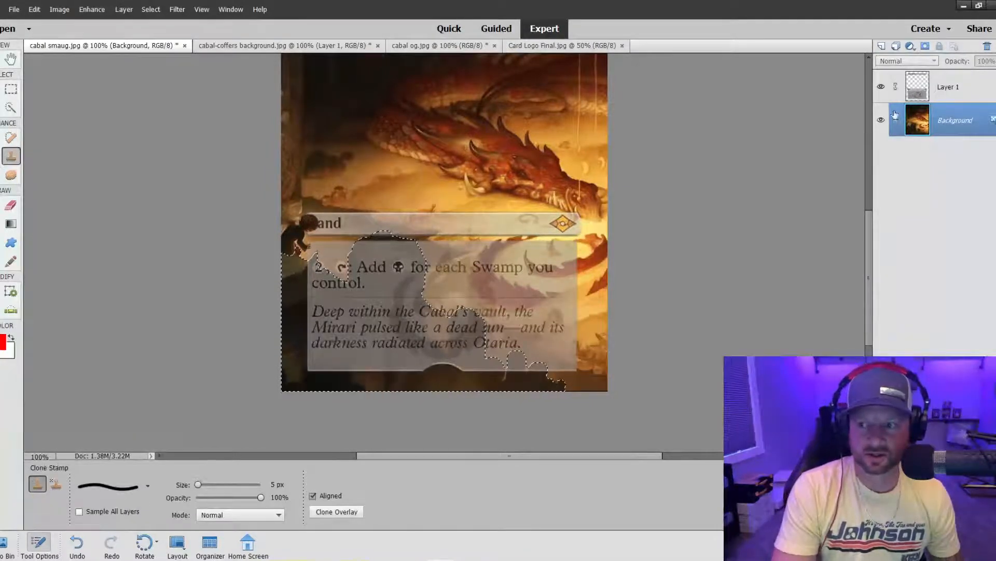
click(925, 93)
key(bracketright)
key(bracketright)
key(bracketright)
key(bracketright)
key(bracketright)
key(bracketright)
key(bracketright)
key(bracketright)
key(bracketright)
key(bracketright)
key(bracketright)
key(bracketright)
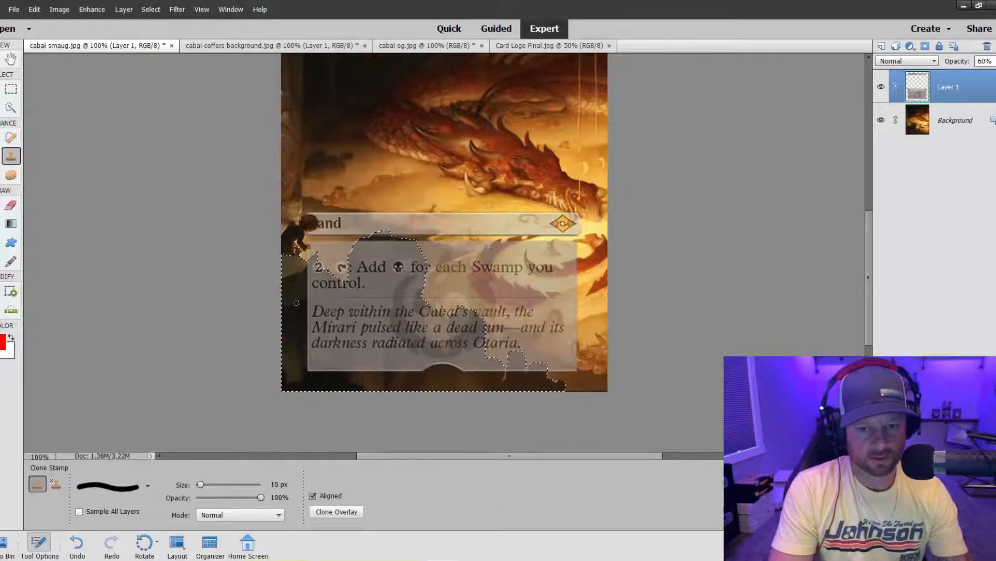
mouse_move(315, 270)
mouse_down()
mouse_move(336, 332)
mouse_move(357, 256)
mouse_move(365, 329)
mouse_move(343, 260)
mouse_move(396, 276)
mouse_move(415, 346)
mouse_move(420, 257)
mouse_move(395, 370)
mouse_move(372, 370)
mouse_move(494, 367)
mouse_move(455, 319)
mouse_move(414, 331)
mouse_up()
mouse_move(534, 405)
mouse_down()
mouse_move(496, 380)
mouse_move(322, 348)
mouse_move(469, 369)
mouse_up()
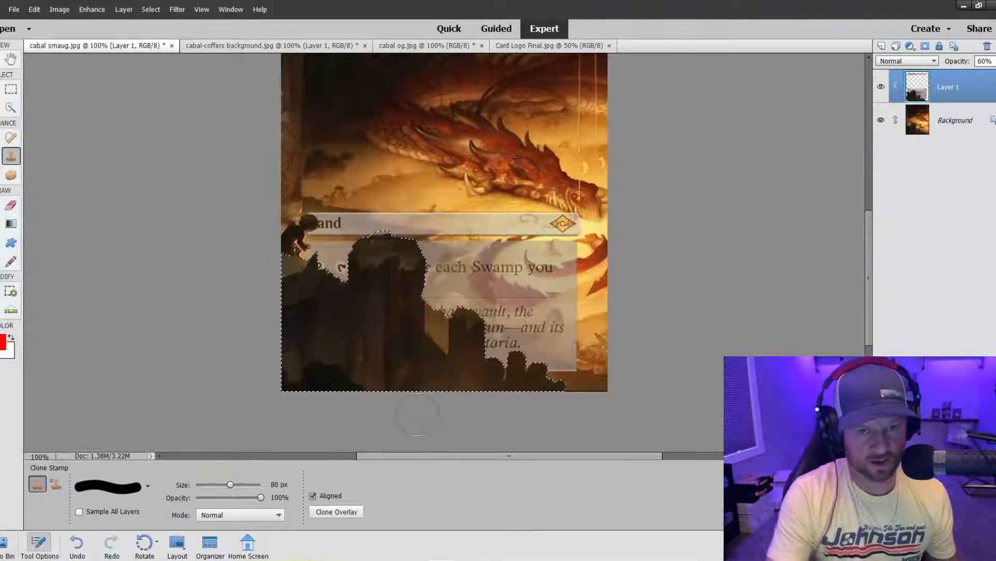
click(11, 89)
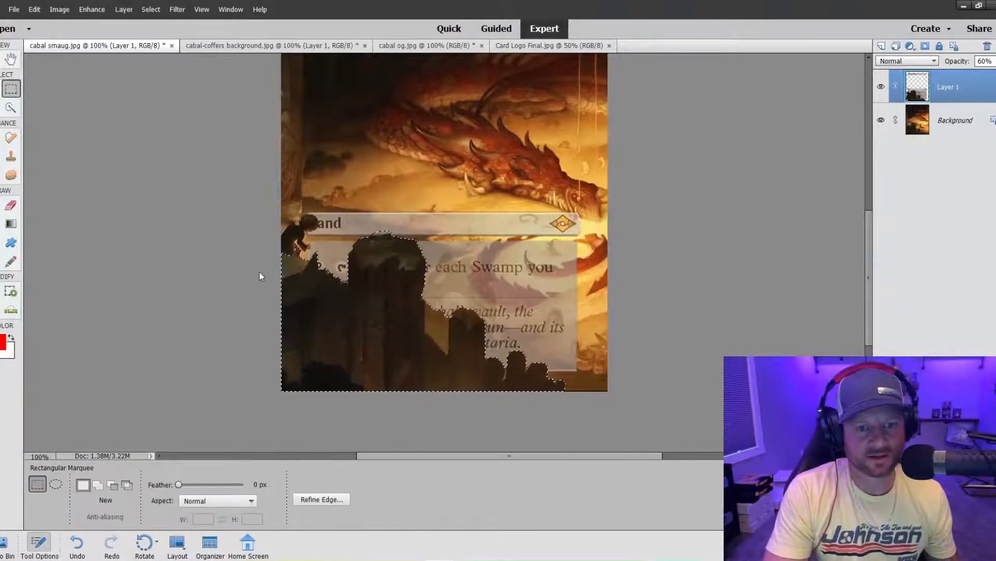
right_click(319, 303)
click(332, 313)
key(ctrl+minus)
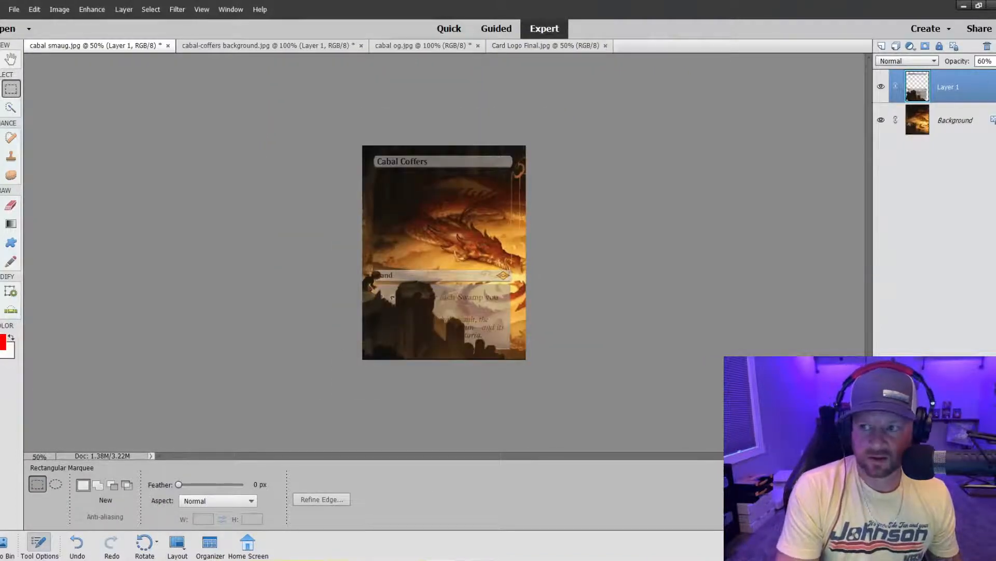
Try Layer 1 at 70% opacity, undo it together with the cloned silhouettes, and clear the restored selection
click(995, 61)
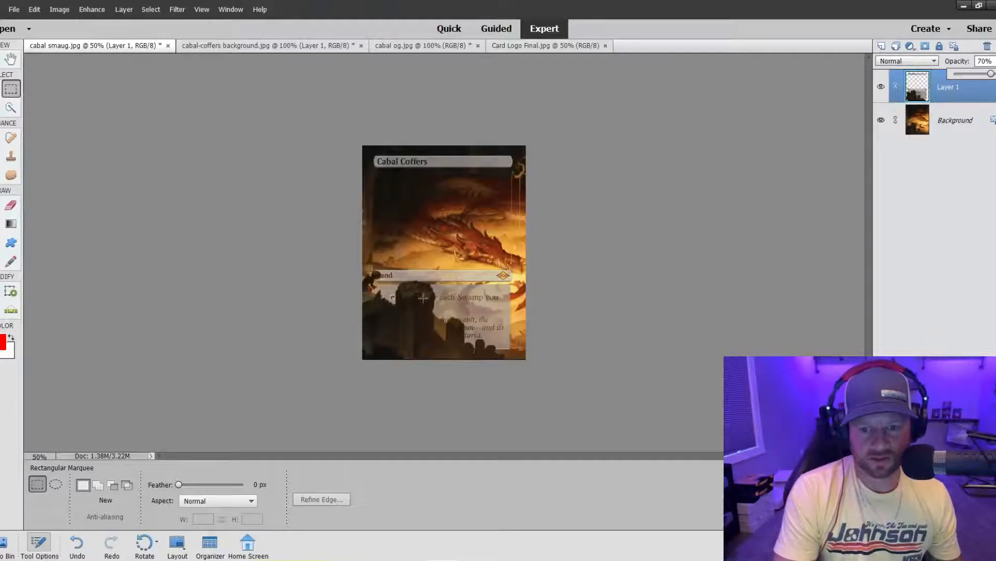
key(ctrl+z)
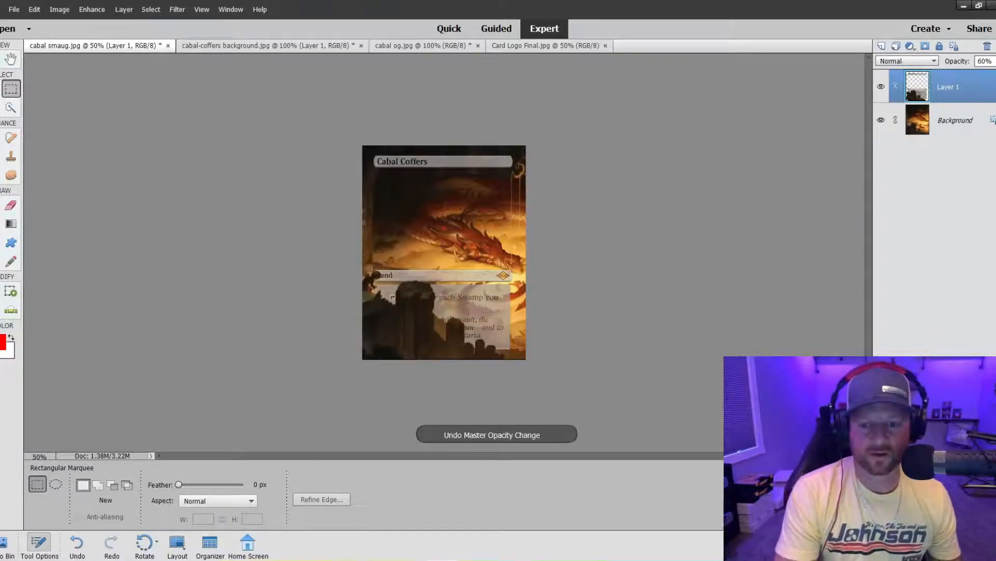
key(ctrl+z)
key(ctrl+z)
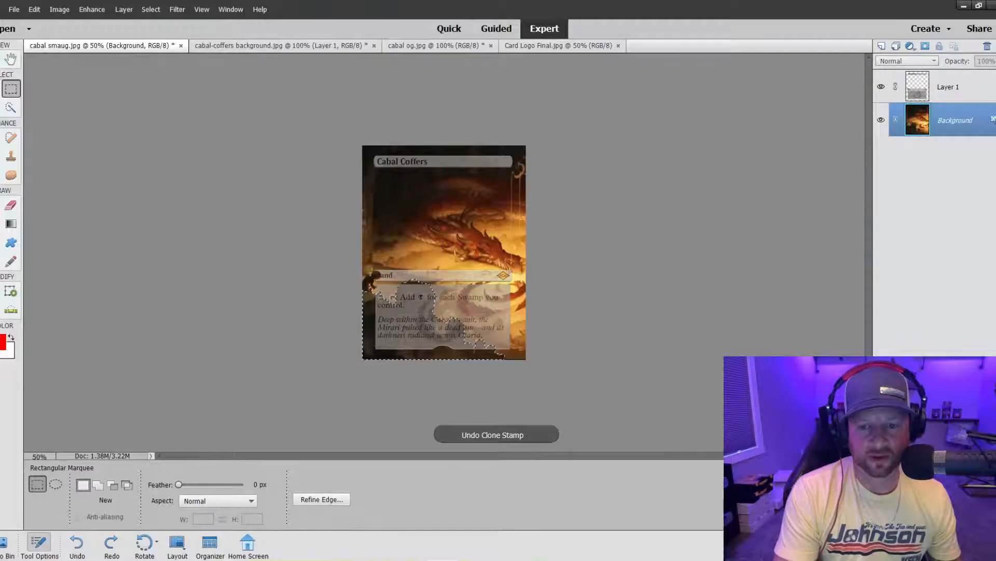
right_click(412, 314)
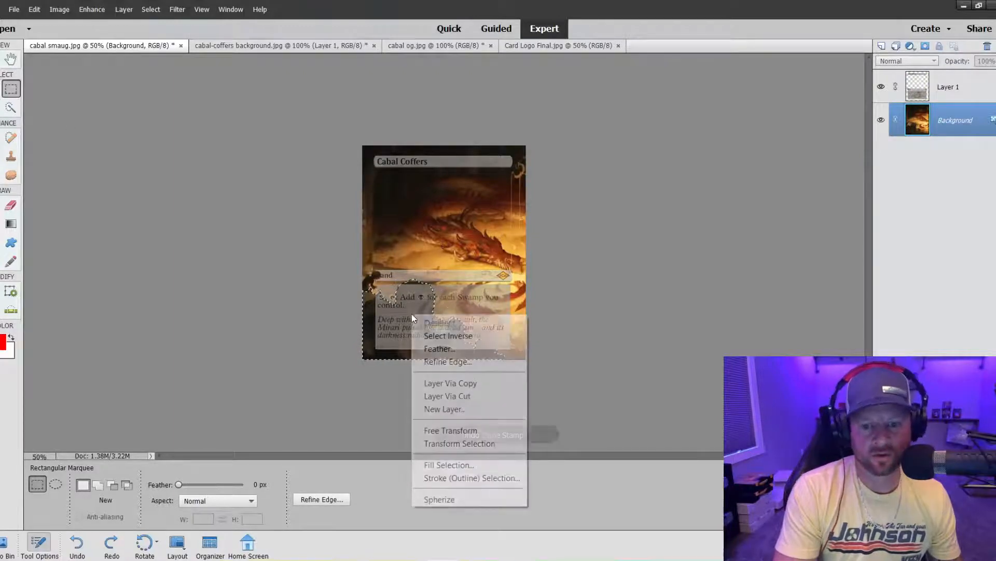
click(439, 323)
Try cloning the dark ledge and foreground silhouettes over the rules text on Layer 1 with an 80 px Clone Stamp
key(ctrl+equal)
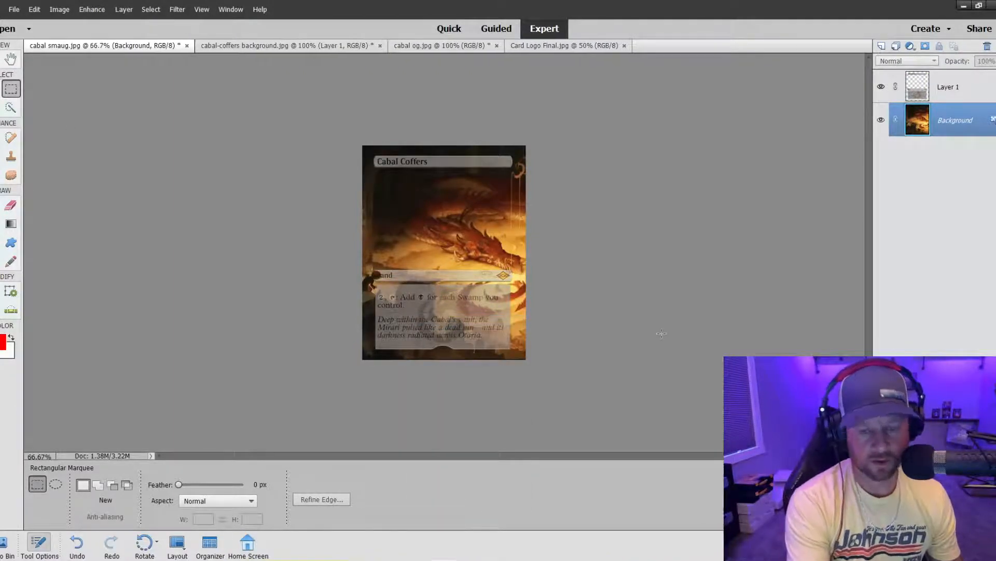
key(ctrl+equal)
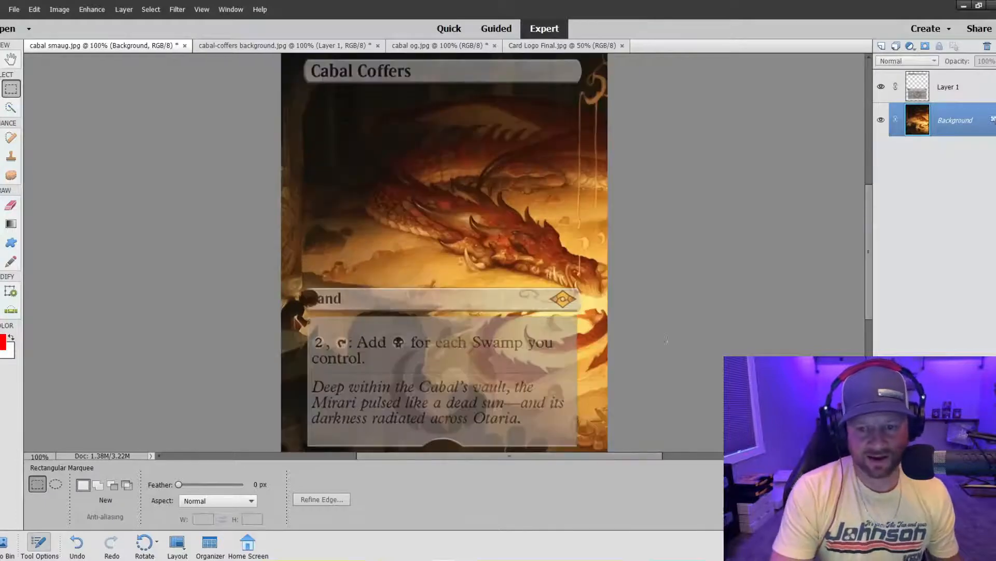
scroll(667, 341, down, 3)
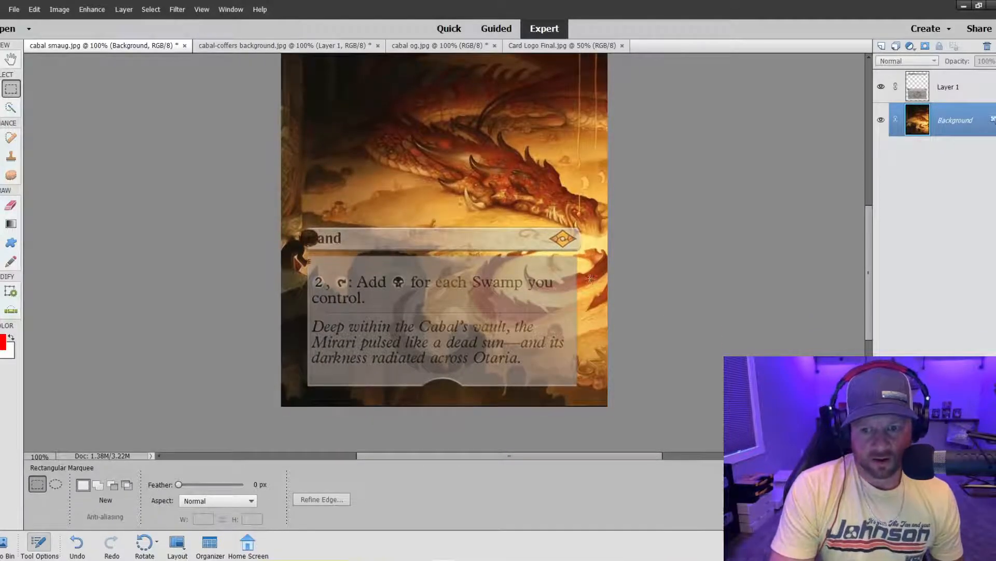
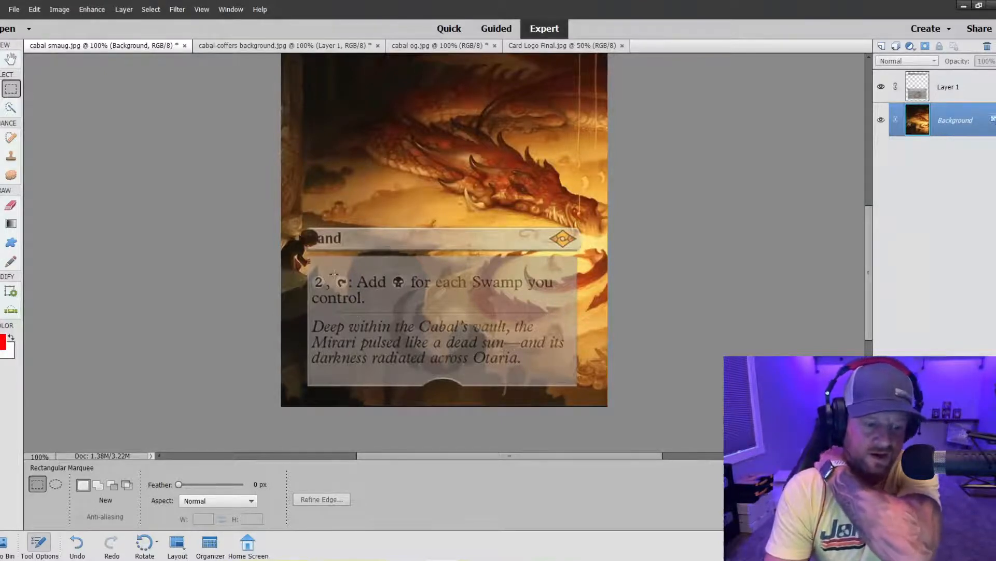
scroll(461, 179, up, 4)
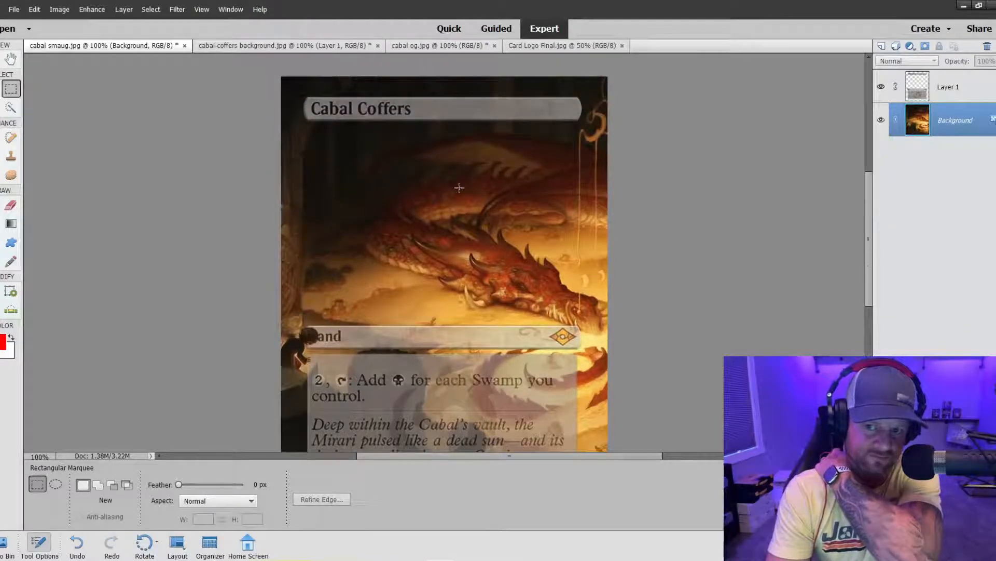
scroll(459, 187, down, 4)
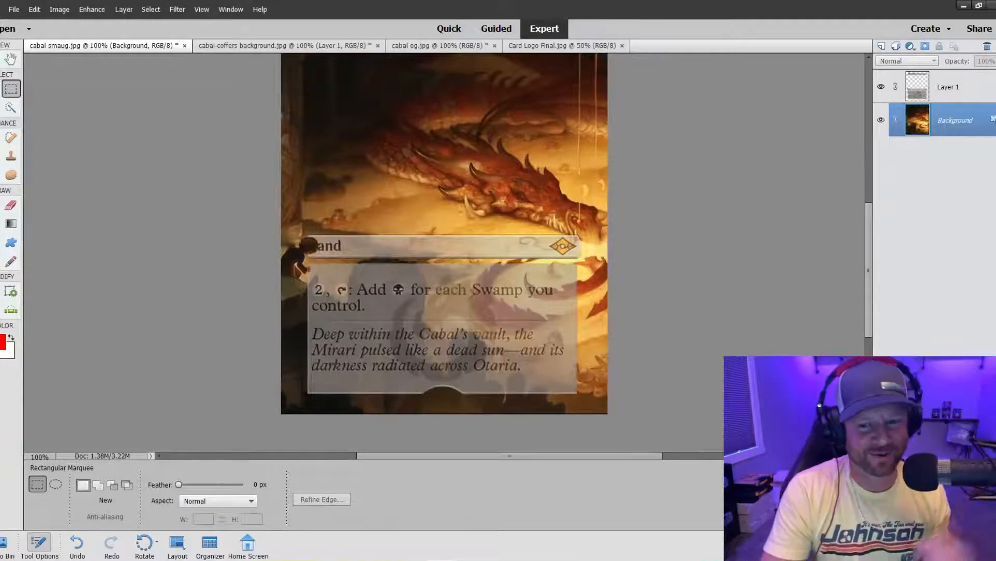
scroll(492, 266, down, 3)
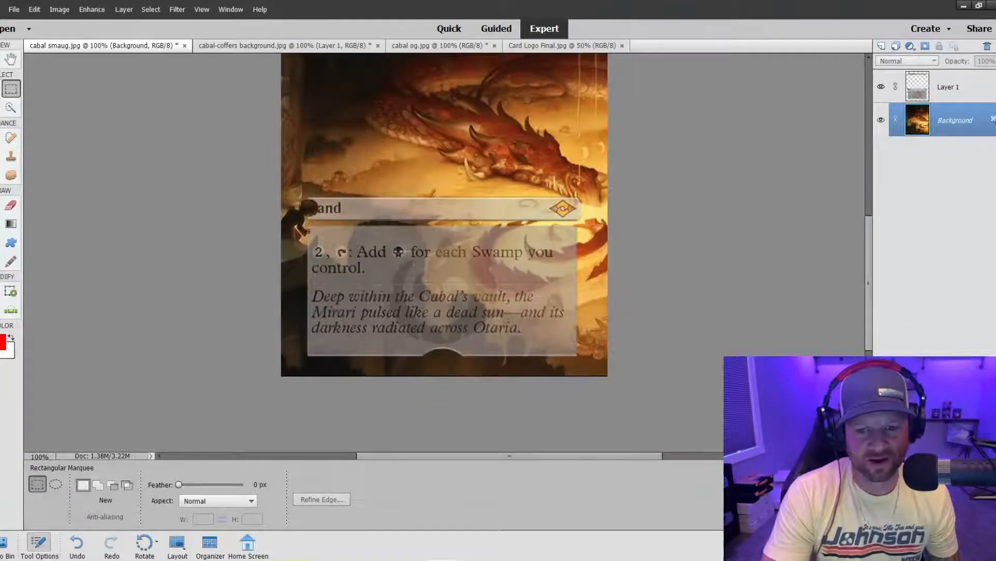
click(11, 156)
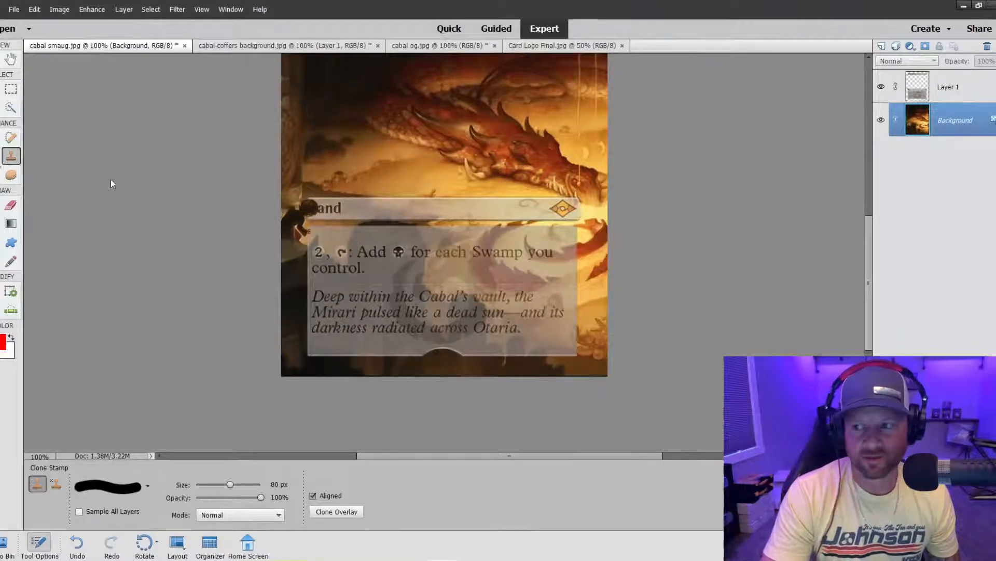
click(919, 89)
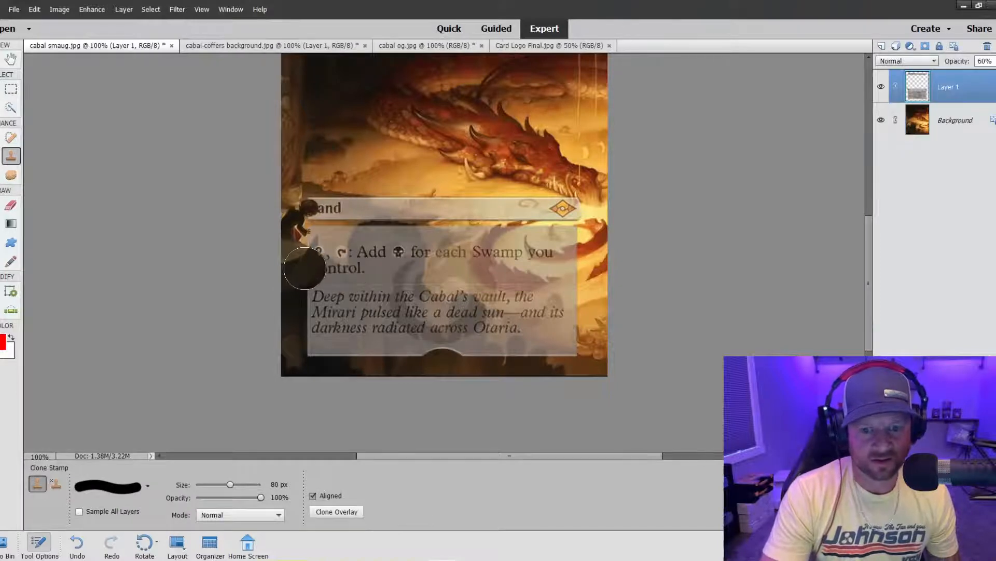
mouse_move(304, 267)
mouse_down()
mouse_move(354, 301)
mouse_move(370, 254)
mouse_move(398, 246)
mouse_move(410, 340)
mouse_move(459, 365)
mouse_up()
Try filling in the rock pillar and smaller silhouettes over the rules text with a 40 px Clone Stamp
key(bracketleft)
key(bracketleft)
key(bracketleft)
key(bracketleft)
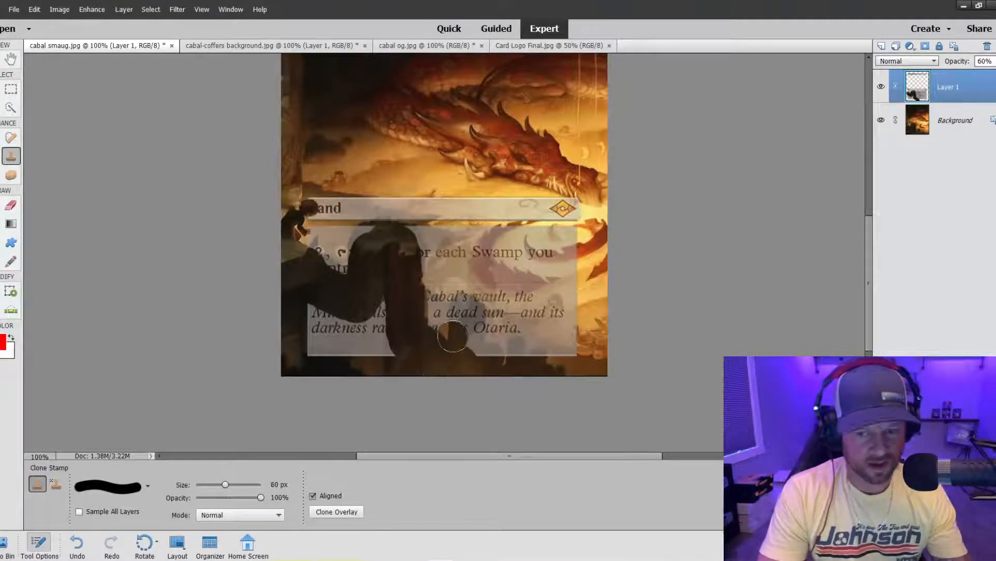
key(bracketleft)
mouse_move(464, 314)
mouse_down()
mouse_move(482, 357)
mouse_move(541, 356)
mouse_move(389, 311)
mouse_move(382, 345)
mouse_move(358, 290)
mouse_move(332, 345)
mouse_move(302, 349)
mouse_move(330, 318)
mouse_move(370, 330)
mouse_move(318, 381)
mouse_move(316, 267)
mouse_move(341, 277)
mouse_move(388, 355)
mouse_move(362, 244)
mouse_up()
mouse_move(383, 229)
mouse_down()
mouse_move(412, 244)
mouse_move(413, 268)
mouse_up()
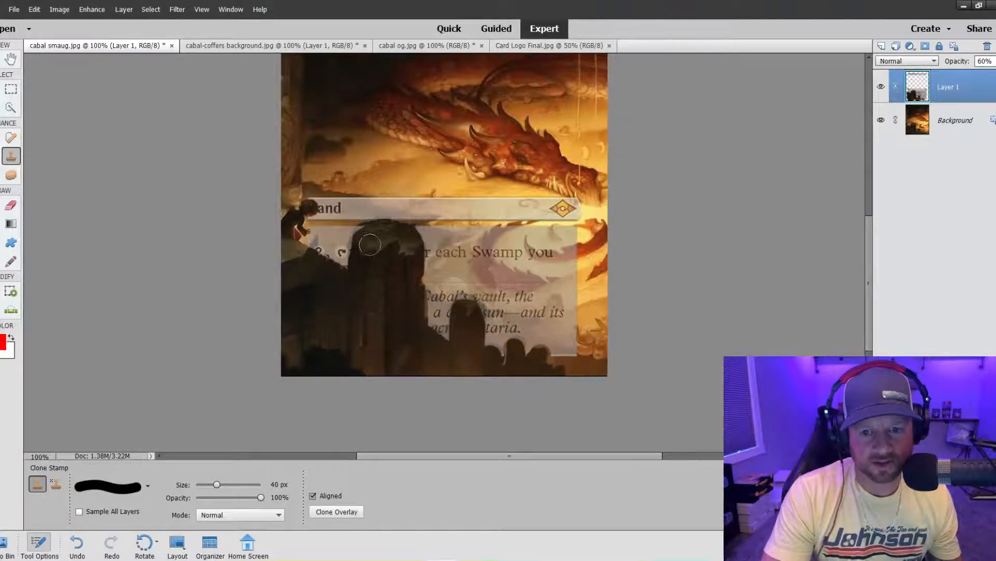
Examine the cloned silhouettes over the text boxes on the whole card and up close
key(ctrl+minus)
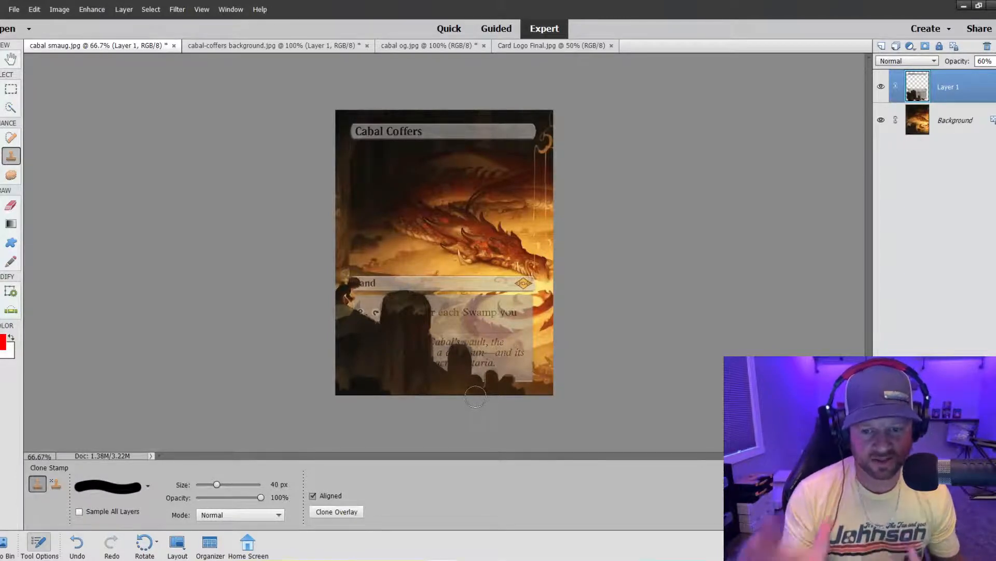
key(ctrl+equal)
key(ctrl+equal)
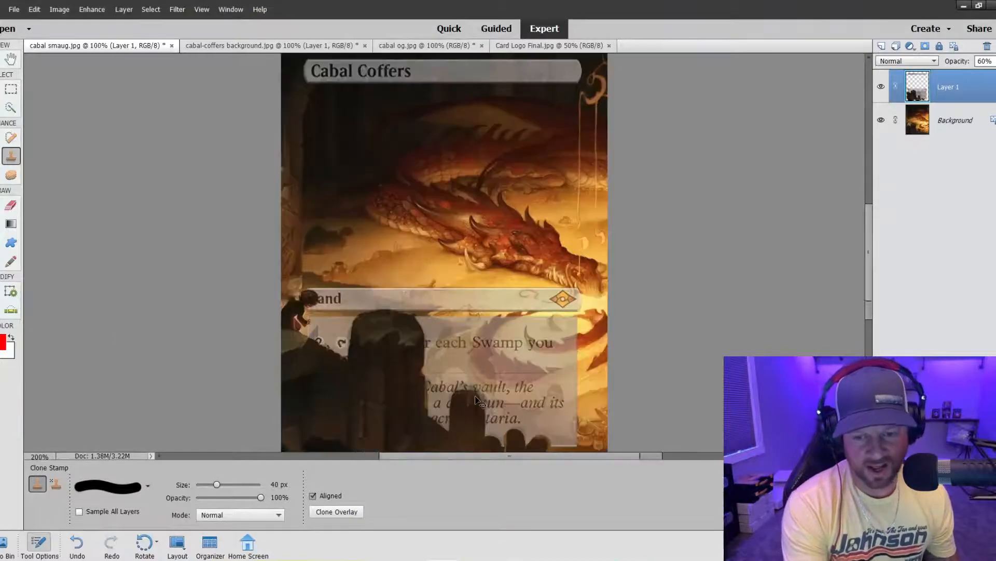
scroll(472, 374, down, 2)
scroll(472, 362, down, 2)
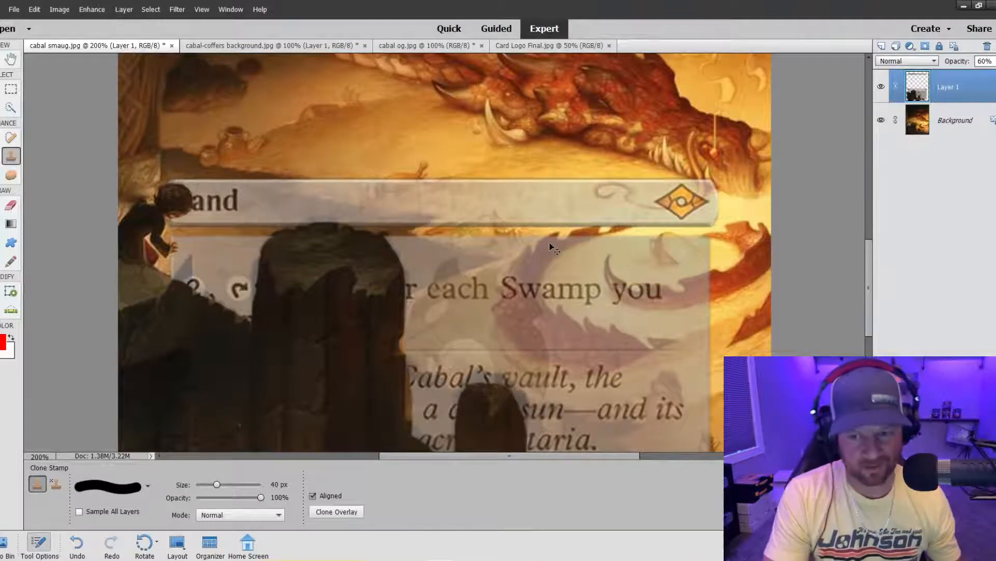
key(ctrl+minus)
key(ctrl+minus)
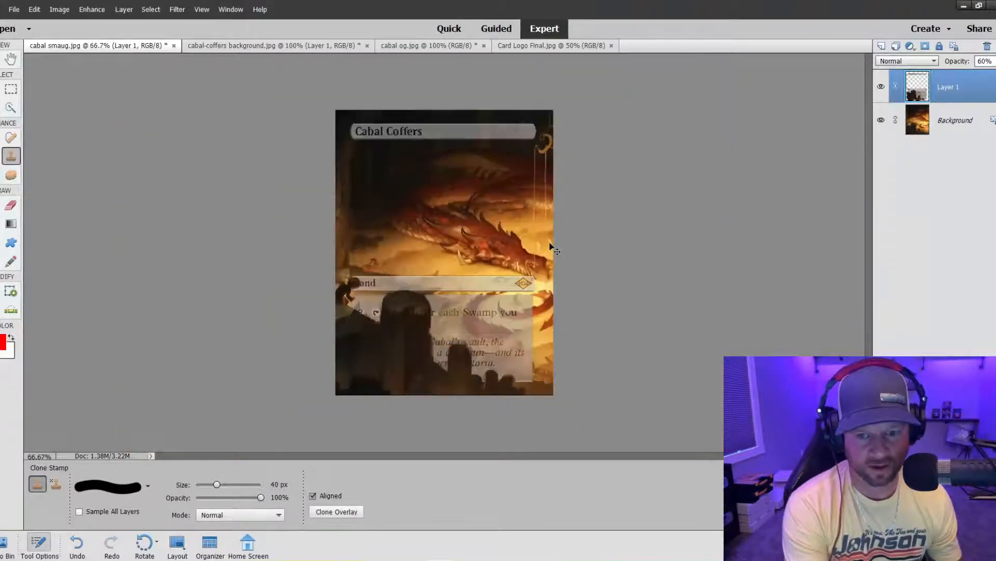
Undo all the silhouette cloning on Layer 1
key(ctrl+z)
key(ctrl+z)
key(ctrl+z)
key(ctrl+z)
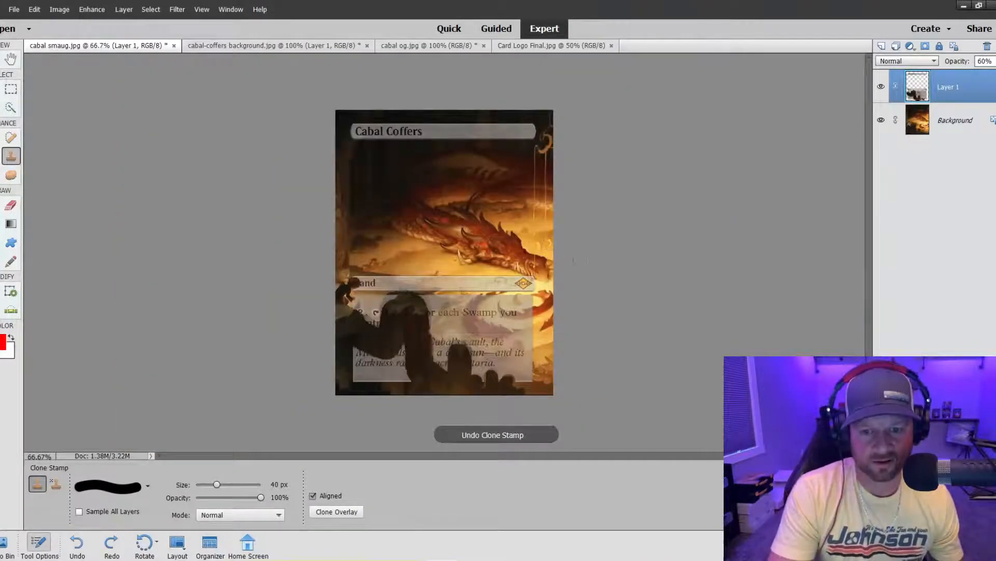
key(ctrl+z)
key(ctrl+z)
key(ctrl+z)
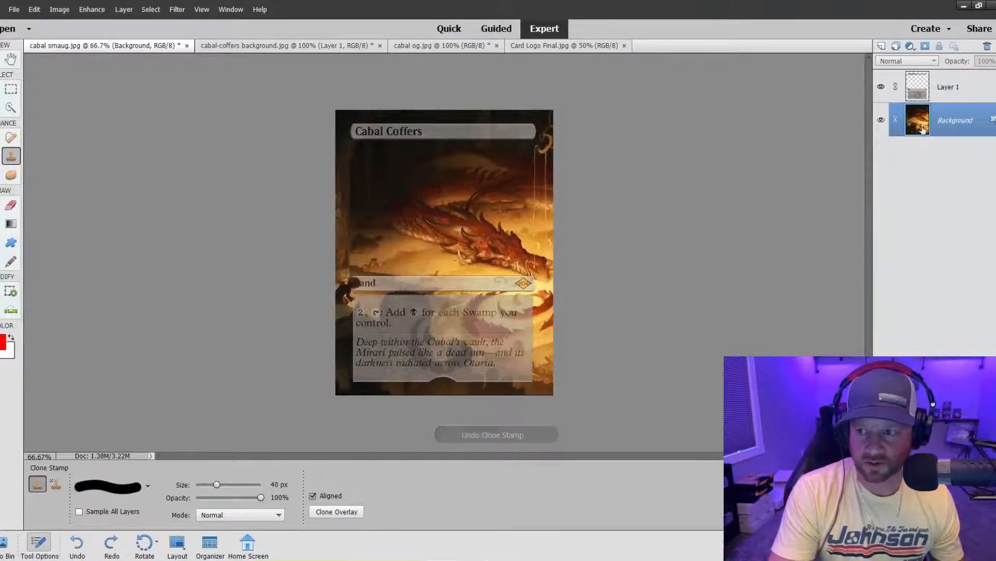
Try cloning the gold hoard and coiled dragon tail over the type line and rules text on Layer 1 with an 80 px Clone Stamp
click(917, 80)
key(bracketright)
key(bracketright)
key(bracketright)
key(bracketright)
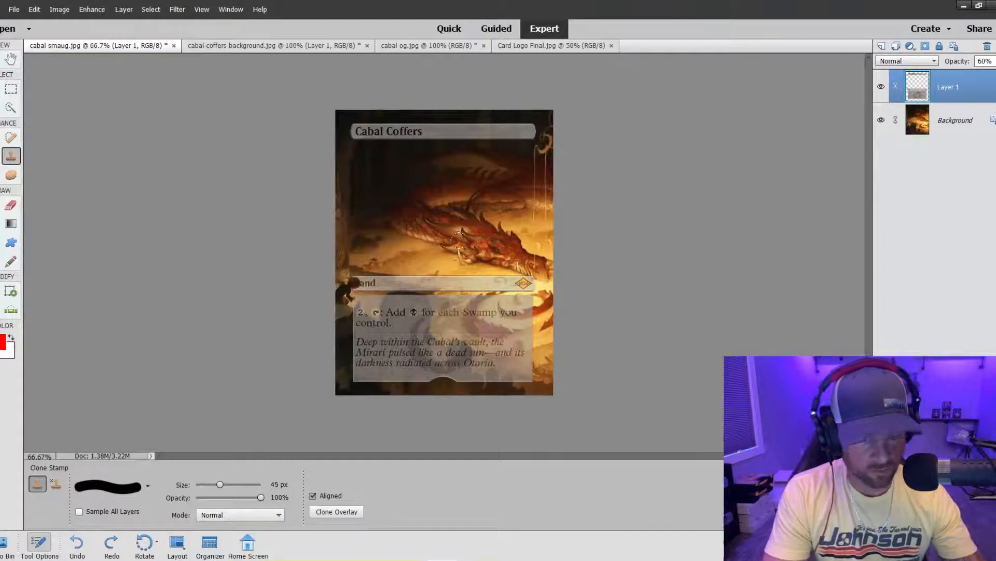
mouse_move(413, 271)
mouse_down()
mouse_move(519, 286)
mouse_move(485, 299)
mouse_move(455, 283)
mouse_move(476, 289)
mouse_move(483, 312)
mouse_move(462, 318)
mouse_move(469, 325)
mouse_move(522, 346)
mouse_move(514, 303)
mouse_move(529, 347)
mouse_move(516, 355)
mouse_move(525, 352)
mouse_move(535, 374)
mouse_move(530, 356)
mouse_up()
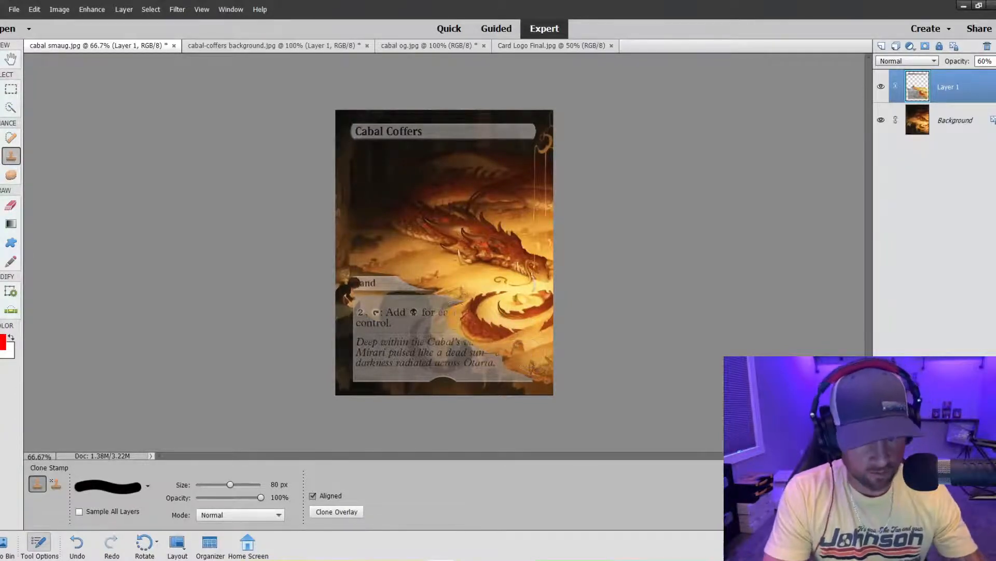
Try extending the cloned gold hoard further into the rules and flavor text around the tail with a 40 px Clone Stamp
key(bracketleft)
key(bracketleft)
key(bracketleft)
key(bracketleft)
key(bracketleft)
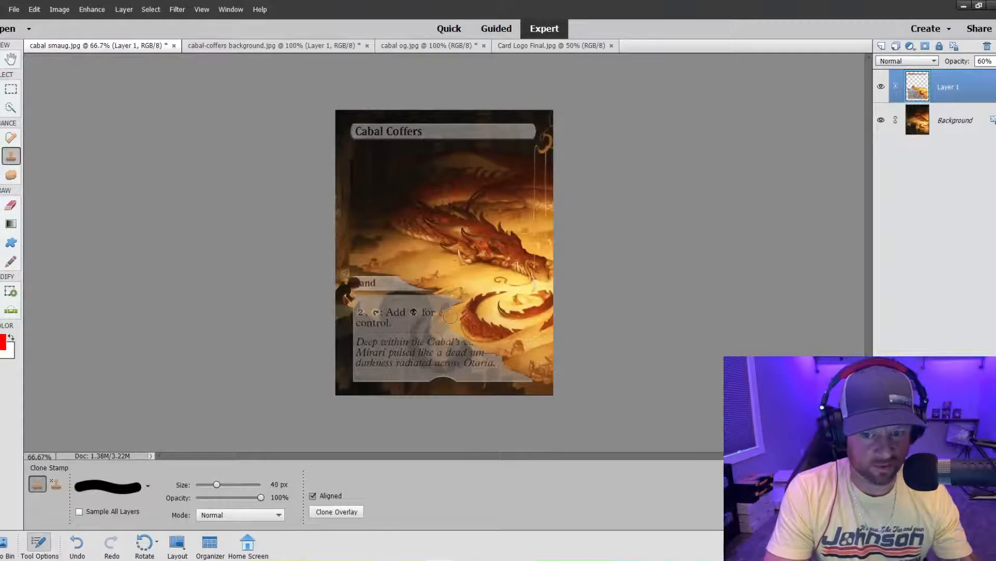
mouse_move(439, 319)
mouse_down()
mouse_move(442, 333)
mouse_move(480, 353)
mouse_move(517, 358)
mouse_up()
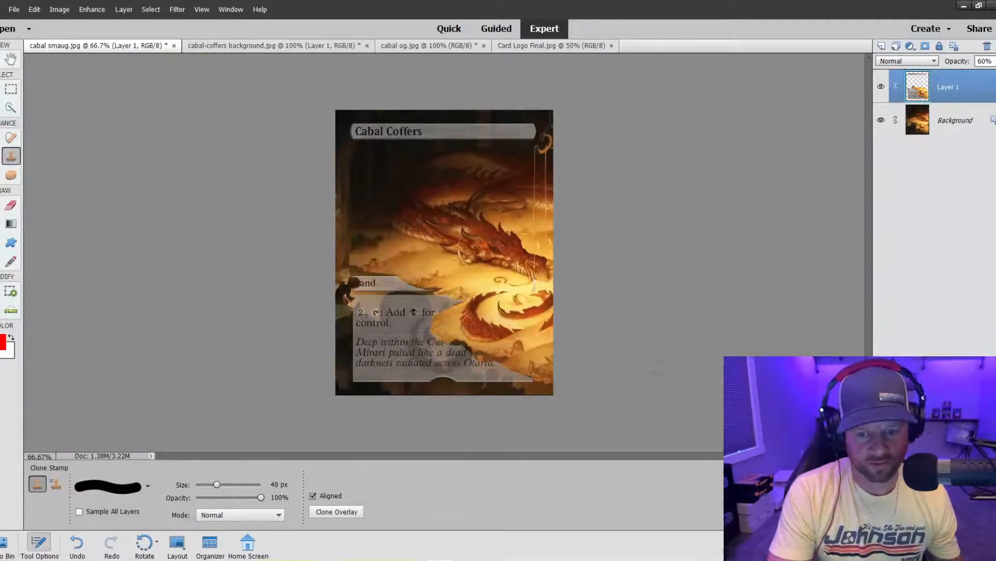
Undo the cloned gold hoard, the cloned crouching figure and the card crop to restore the full dragon artwork
key(ctrl+minus)
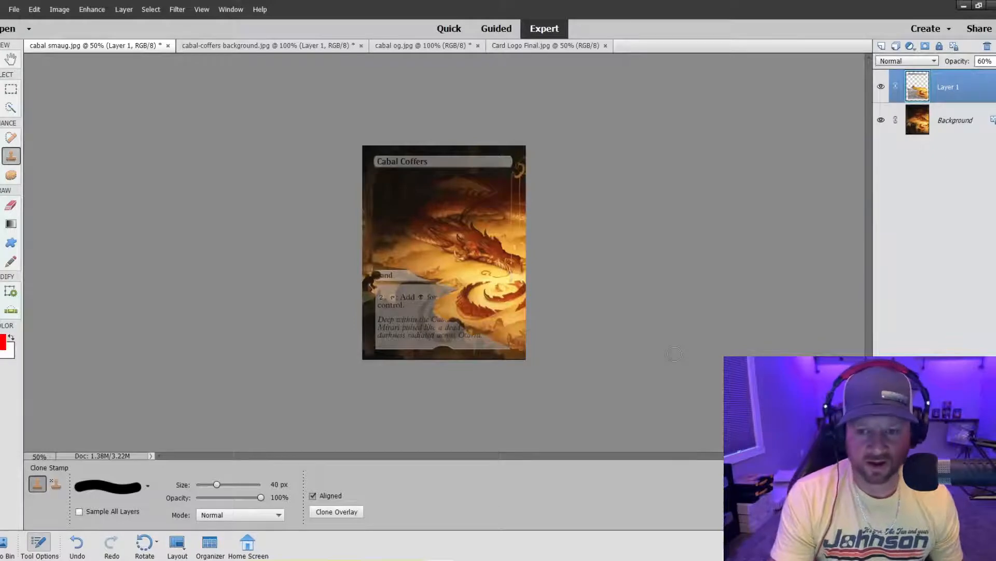
key(ctrl+z)
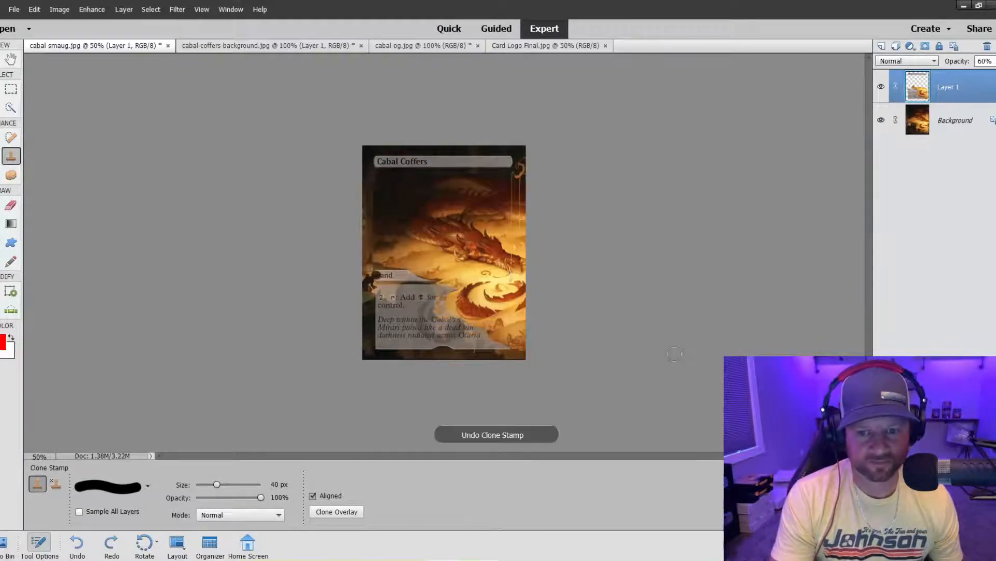
key(ctrl+z)
key(ctrl+y)
key(ctrl+y)
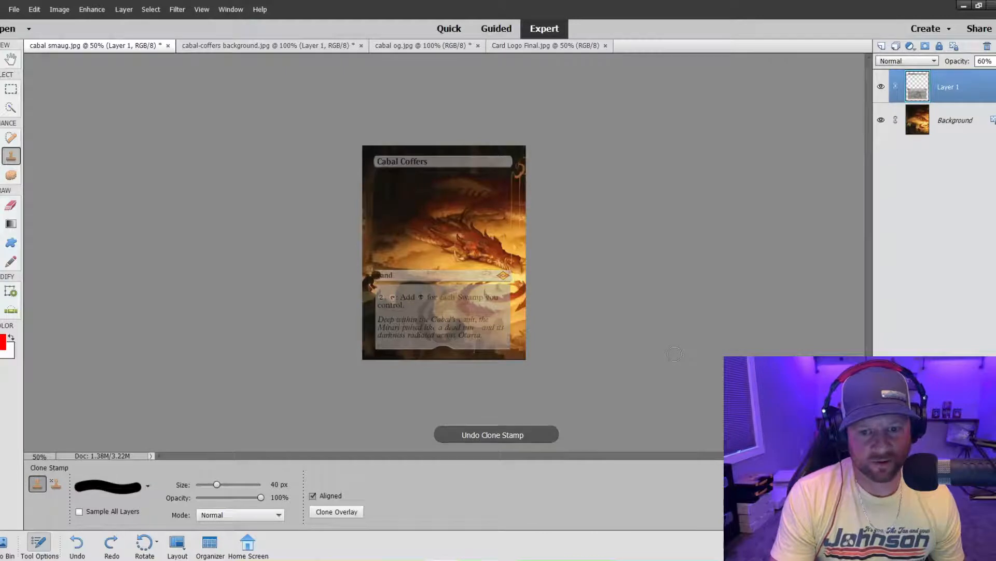
key(ctrl+z)
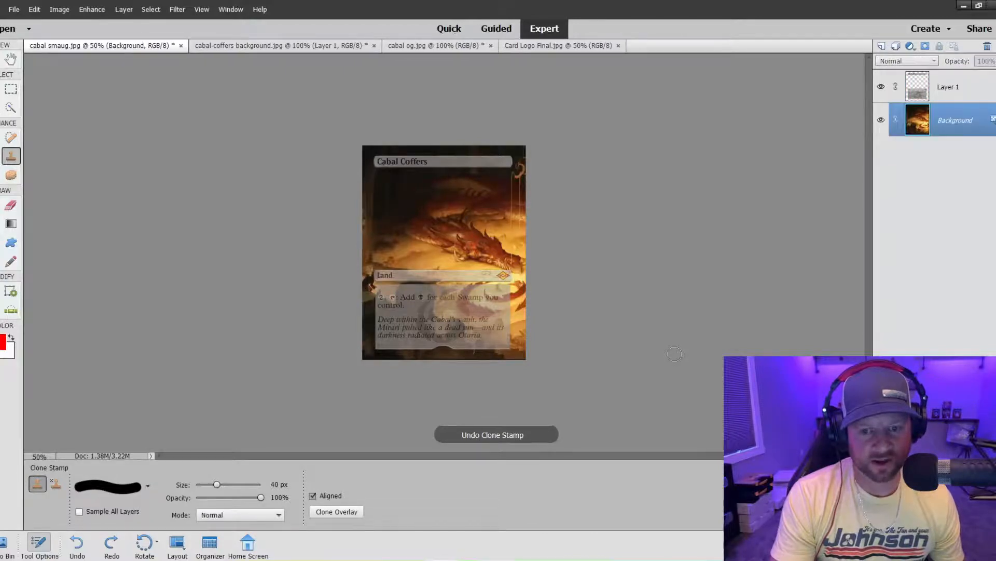
key(ctrl+z)
key(ctrl+z)
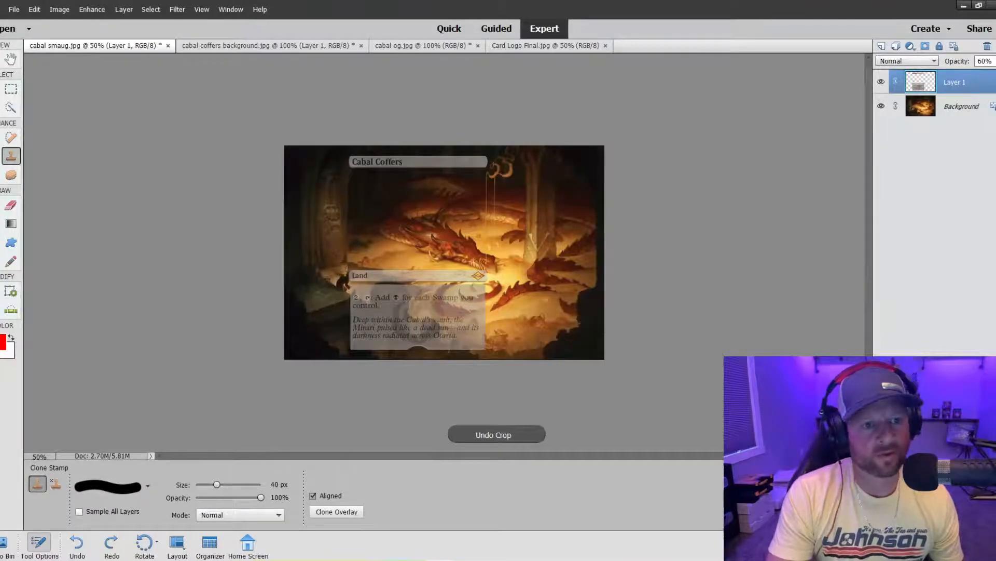
Try moving the text boxes right over the coiled tail and cropping the artwork to a card-shaped area around them
key(v)
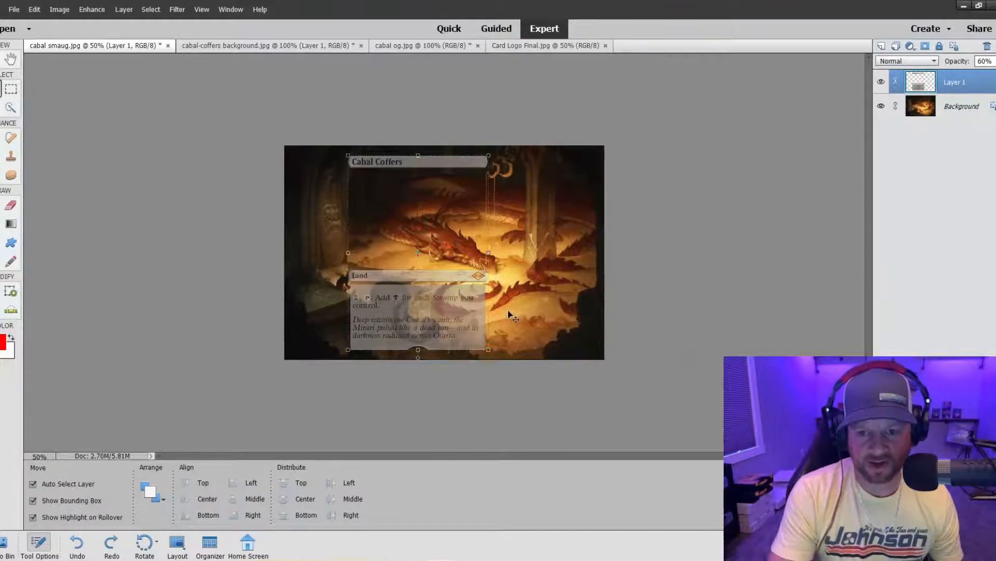
drag(458, 305, 513, 282)
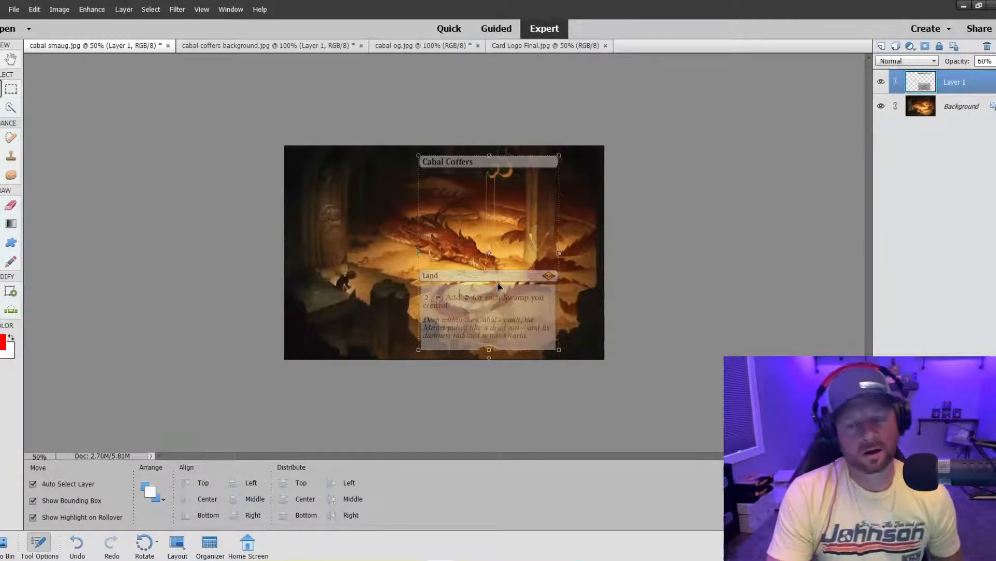
click(145, 97)
click(64, 9)
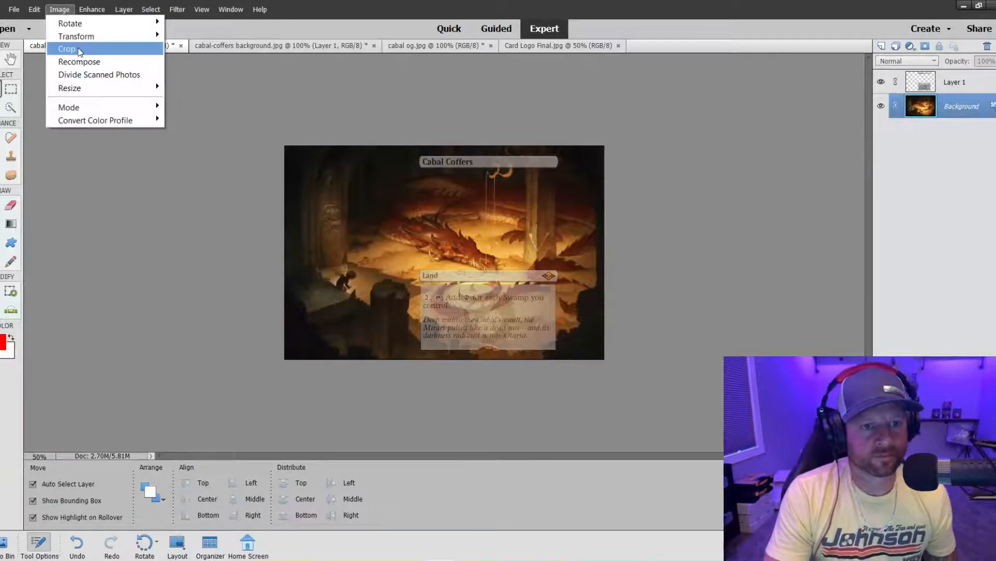
click(68, 49)
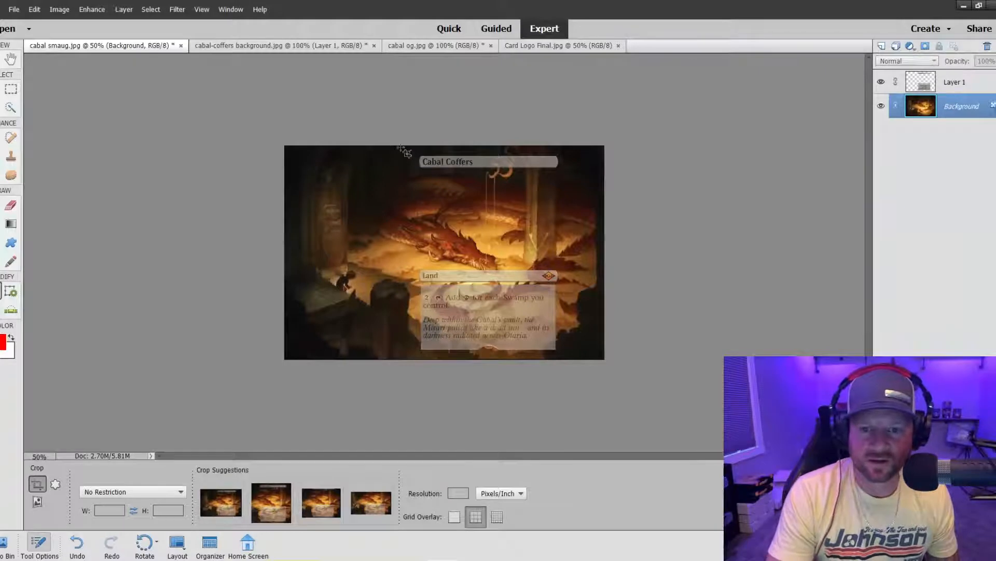
drag(404, 147, 577, 366)
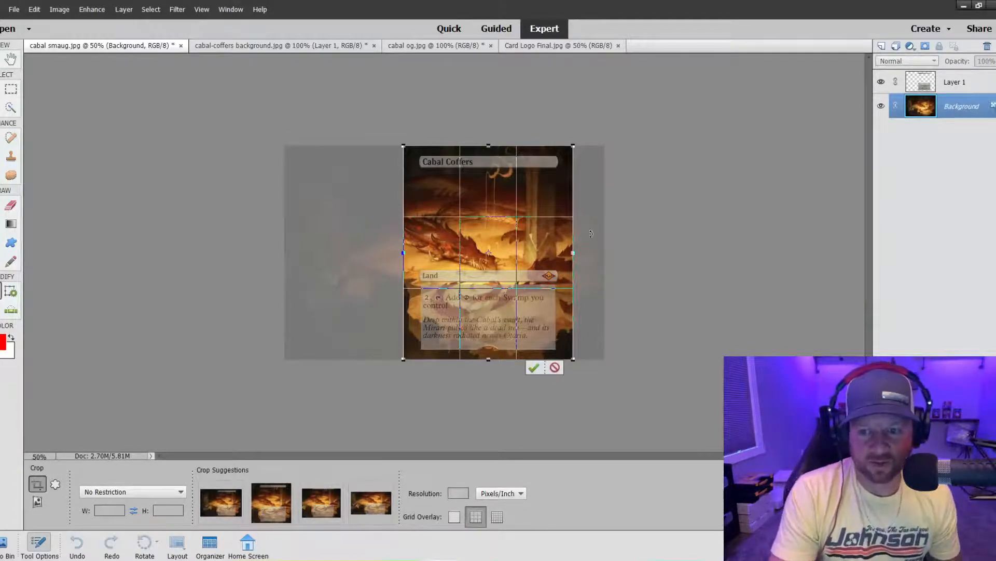
drag(575, 253, 571, 253)
click(531, 367)
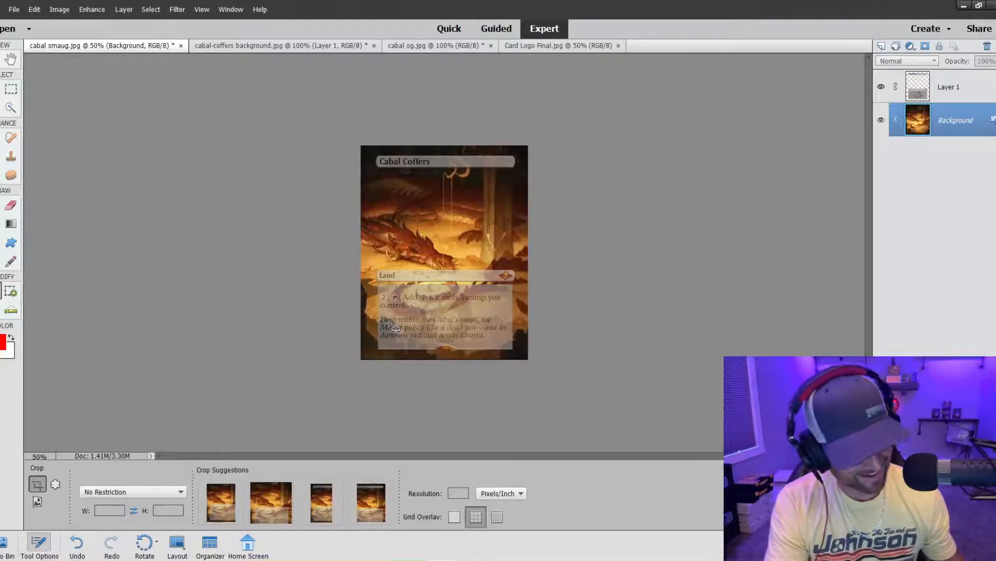
Undo the crop and move the text boxes on Layer 1 left until the Land bar's edge meets the crouching figure
key(ctrl+z)
key(v)
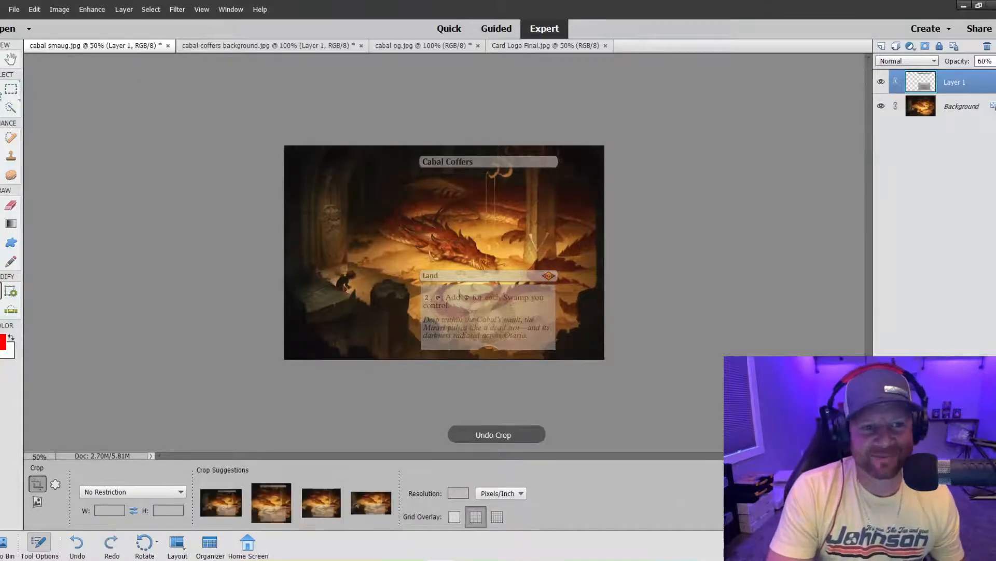
drag(460, 280, 387, 285)
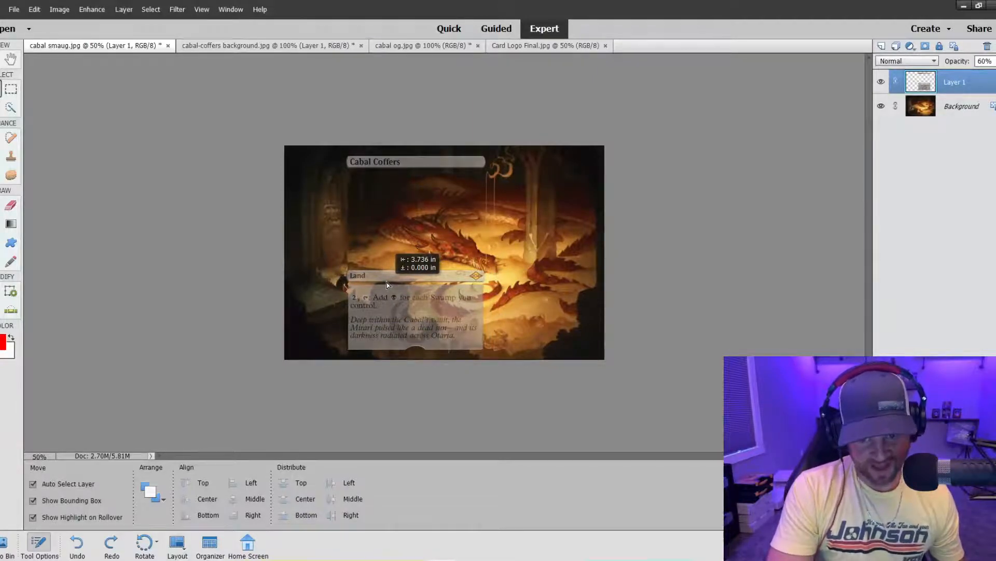
drag(387, 284, 405, 282)
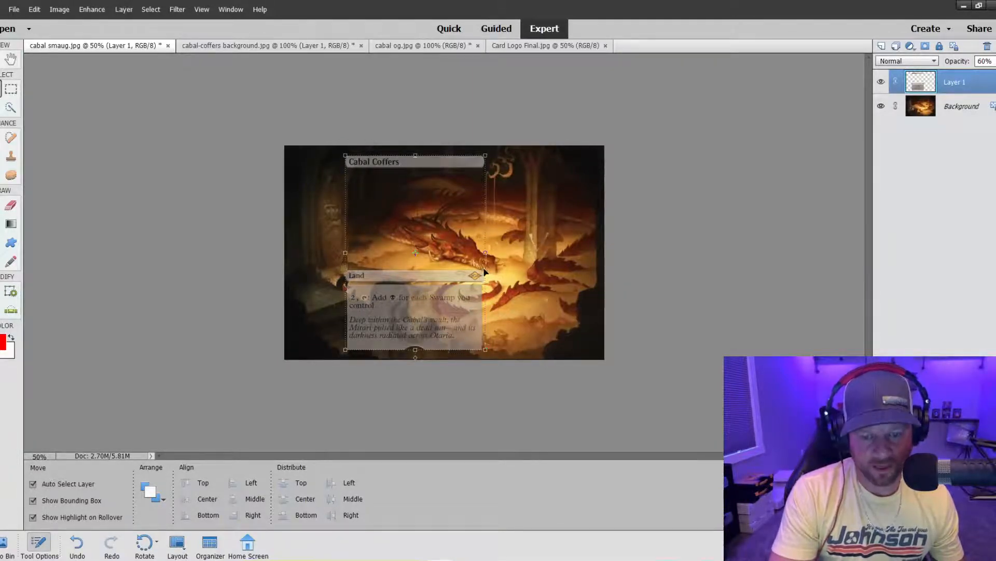
Scale the text boxes on Layer 1 proportionally to 96.42%, keeping their upper-left corner beside the crouching figure
key(ctrl+equal)
key(ctrl+equal)
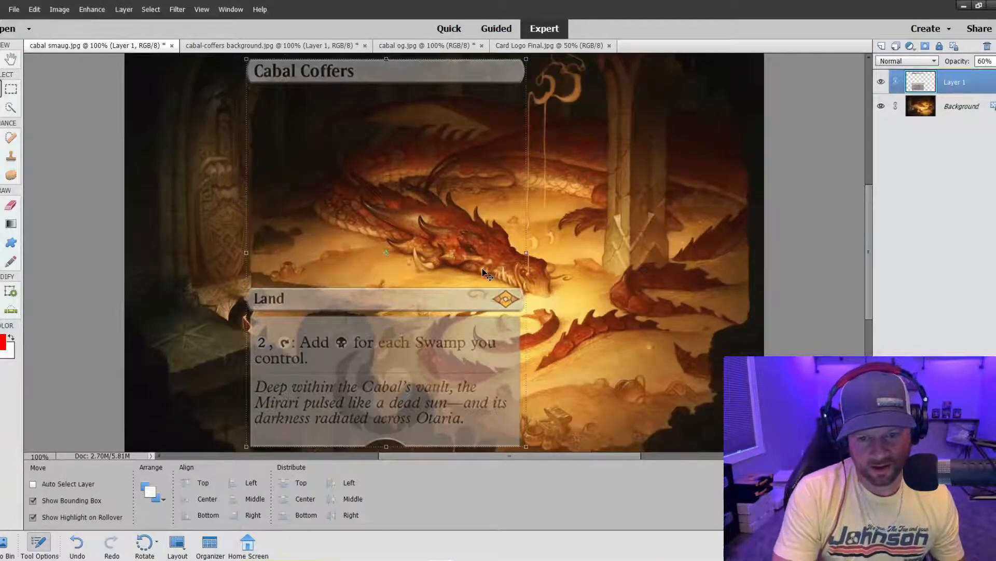
key(ctrl+equal)
scroll(467, 264, down, 2)
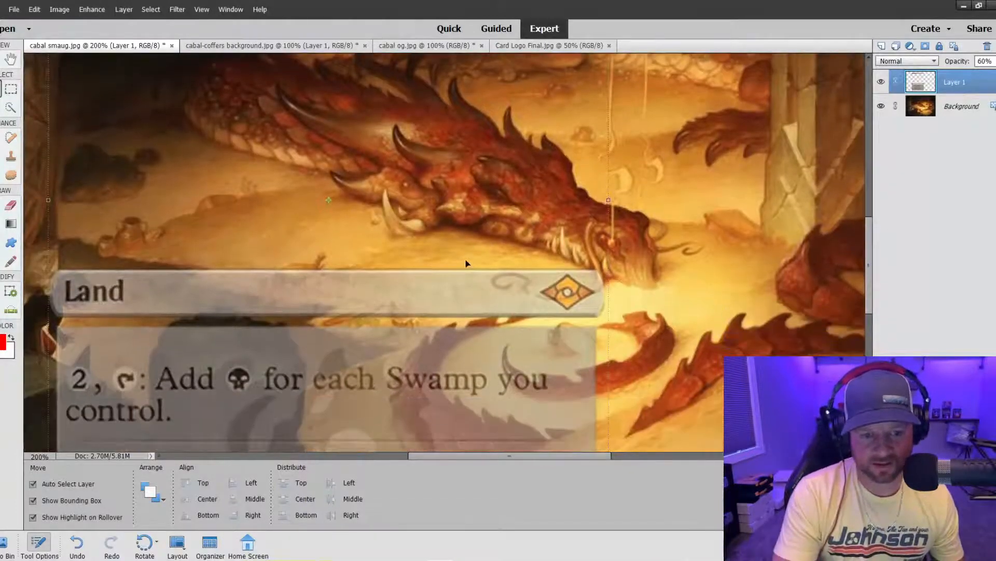
scroll(465, 263, down, 4)
drag(484, 453, 441, 453)
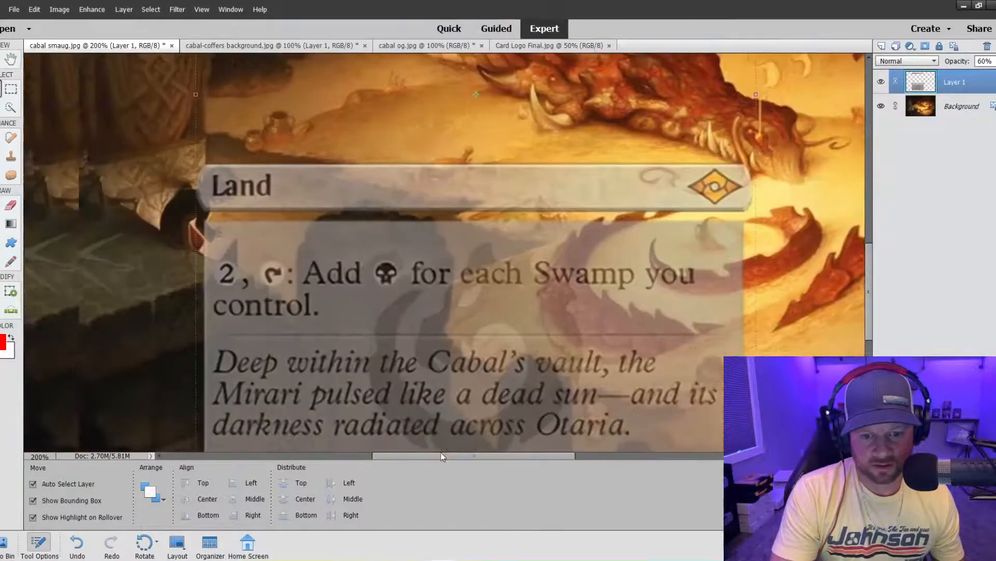
scroll(427, 372, down, 5)
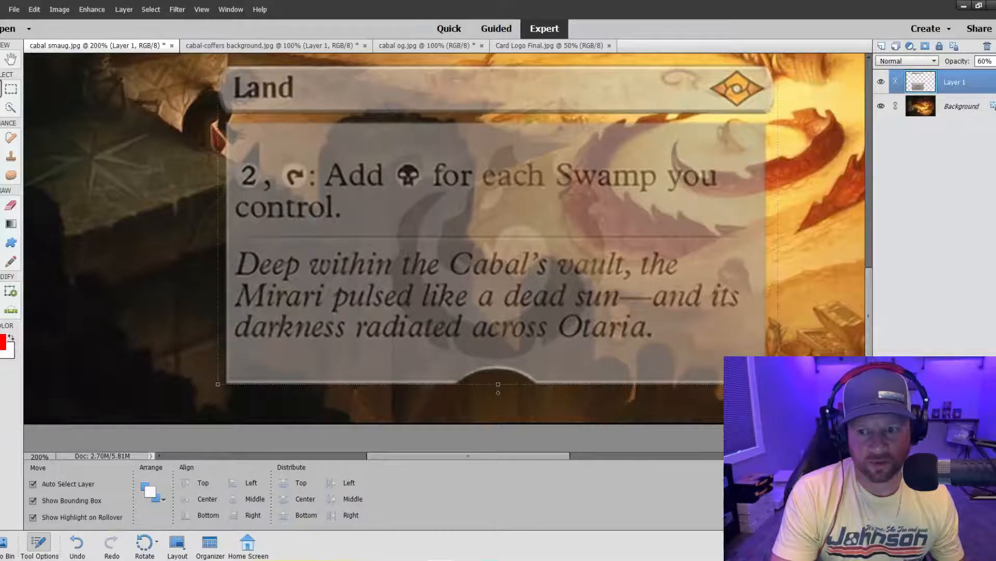
drag(777, 384, 757, 356)
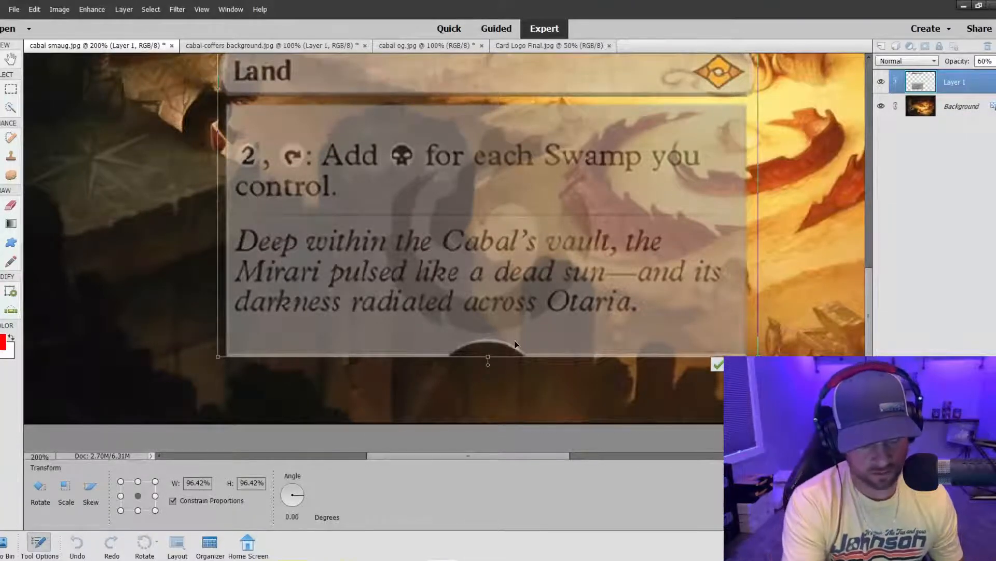
key(ctrl+minus)
key(ctrl+minus)
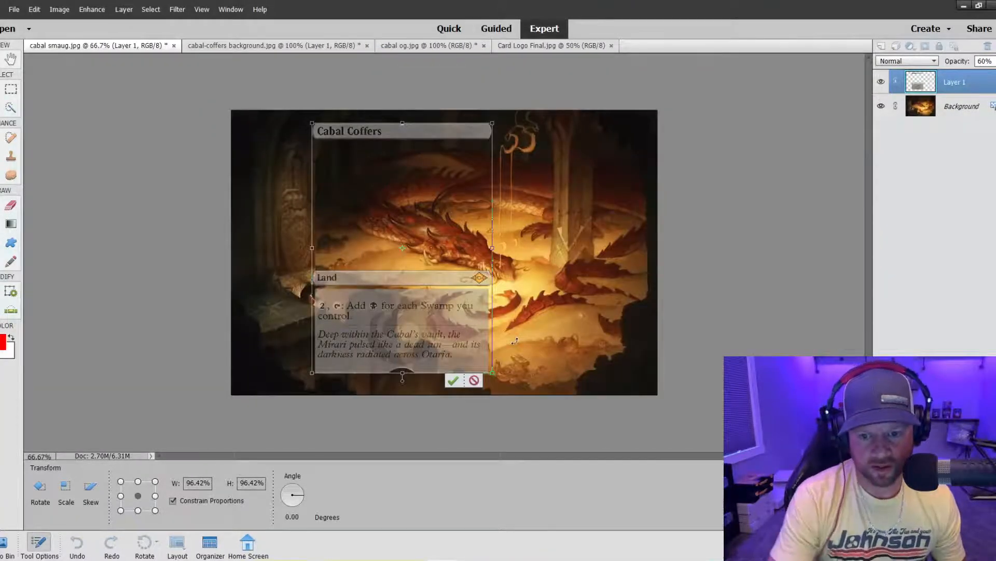
click(453, 382)
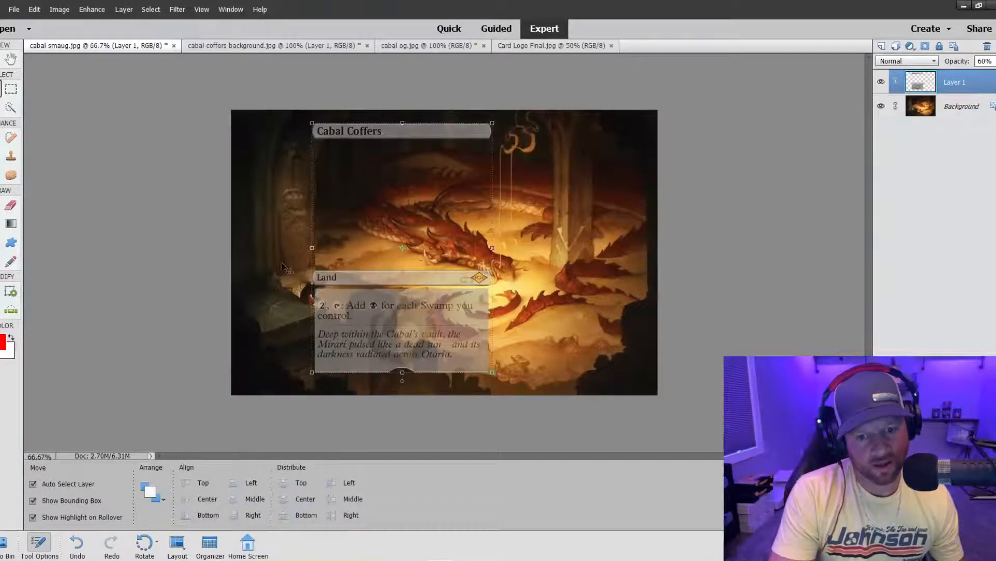
Crop the dragon artwork to a card-shaped area around the text boxes, including the crouching figure, with no ratio restriction
click(65, 9)
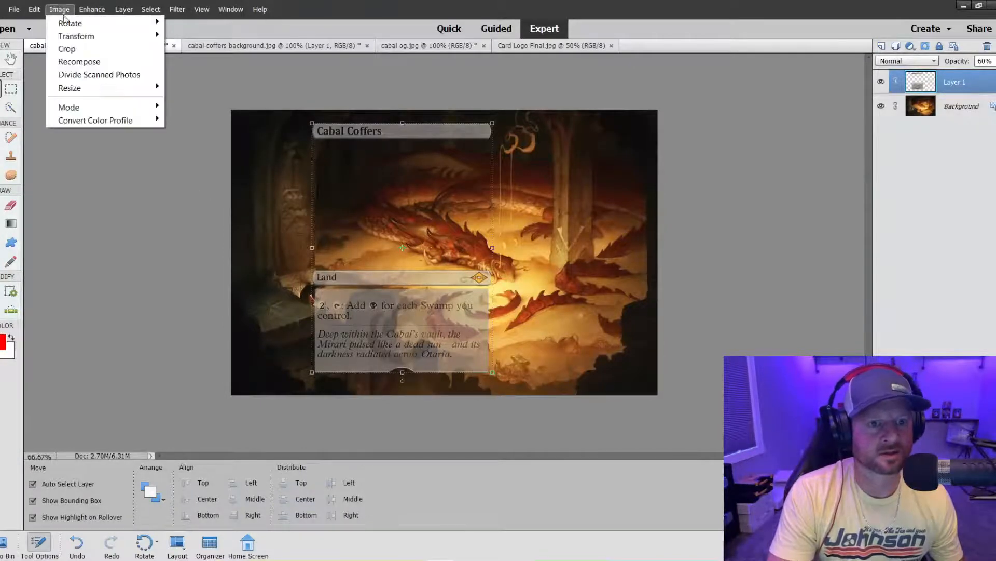
click(68, 56)
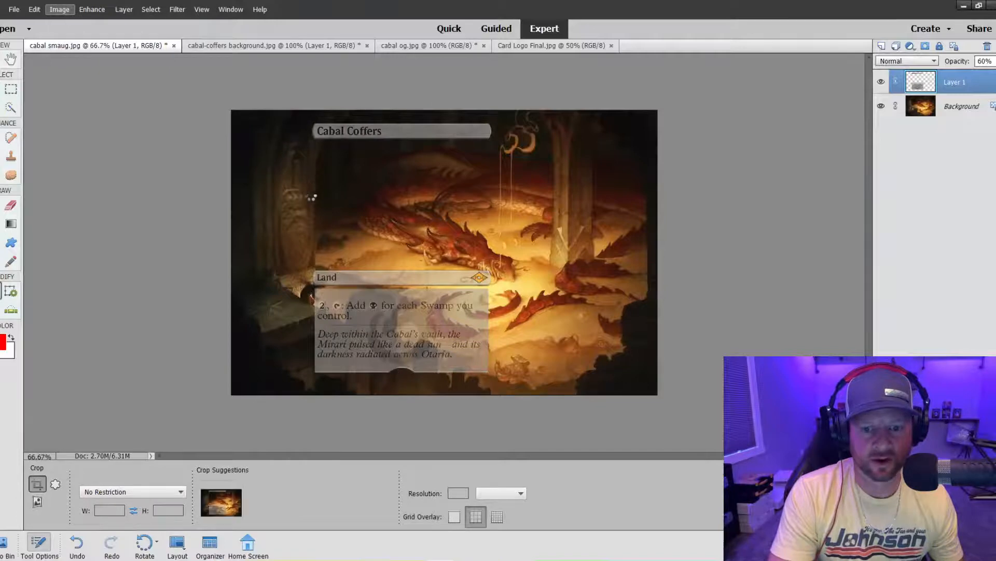
drag(296, 111, 513, 394)
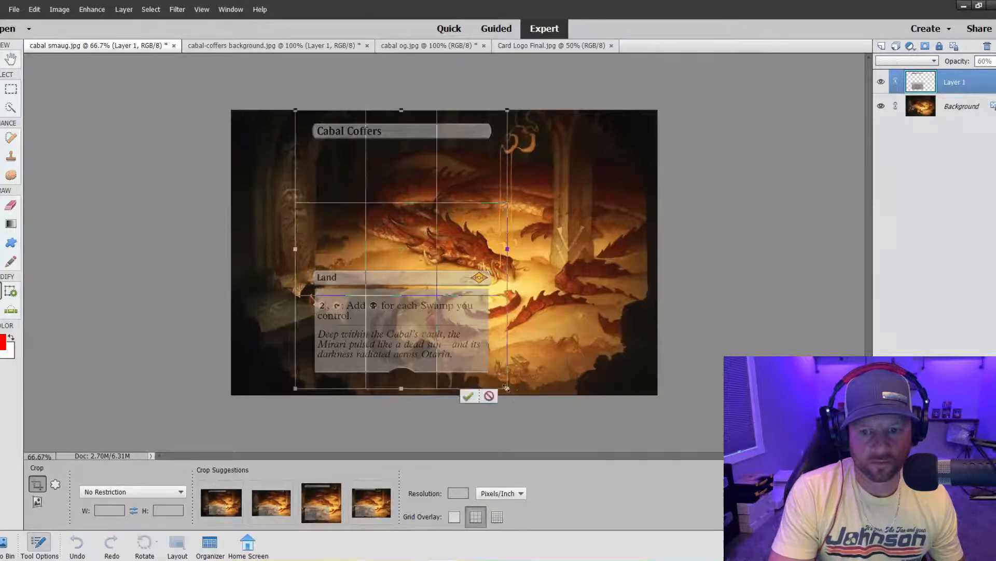
click(470, 396)
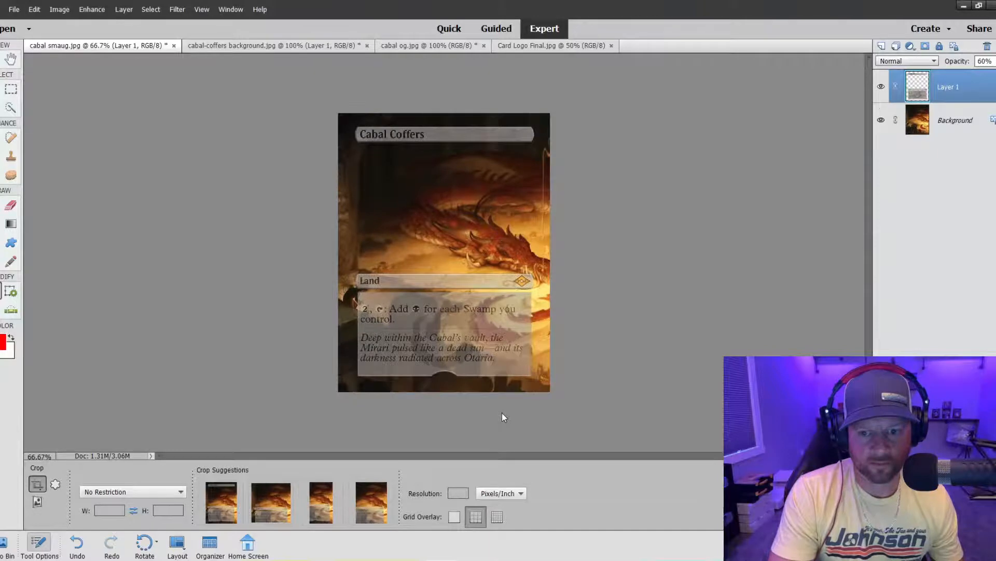
Clone the crouching figure's head from the Background onto Layer 1 over the Land bar's left end with a 15 px Clone Stamp
key(ctrl+plus)
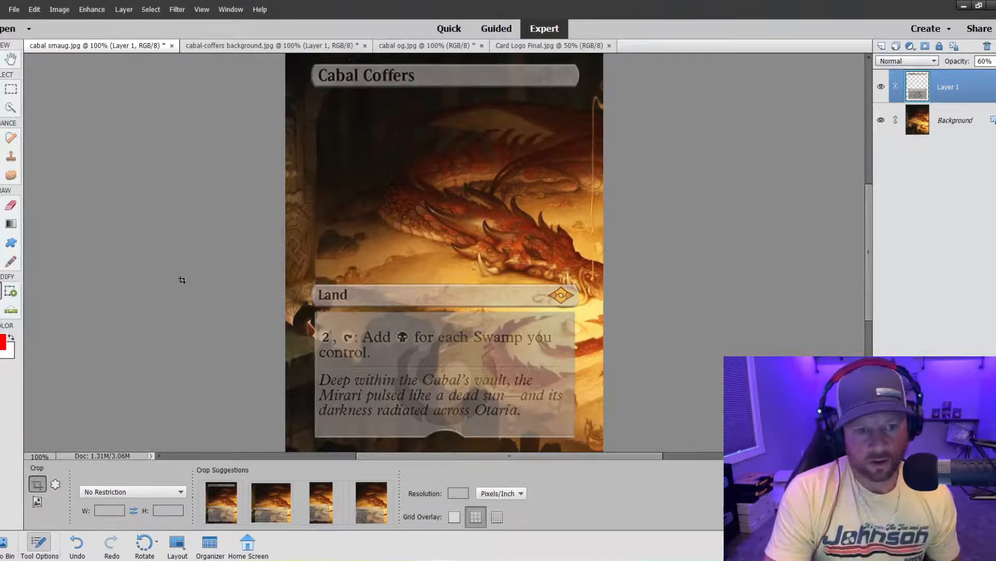
click(10, 156)
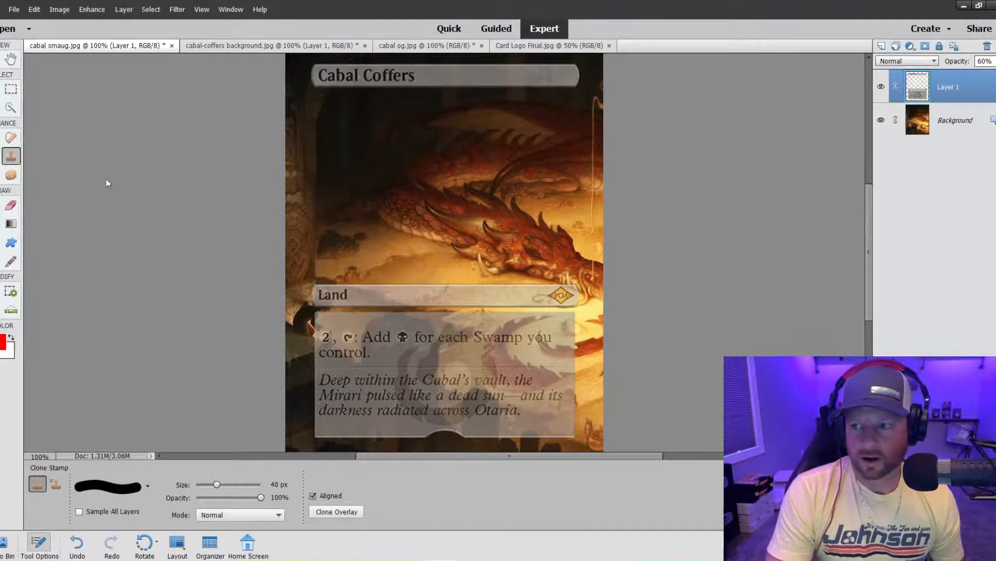
click(924, 124)
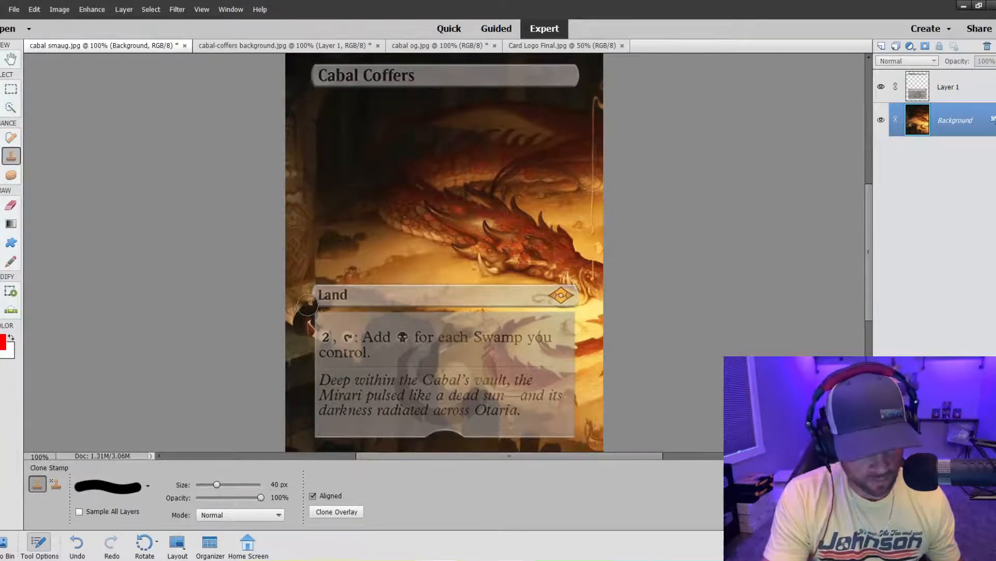
key(ctrl+plus)
key(ctrl+plus)
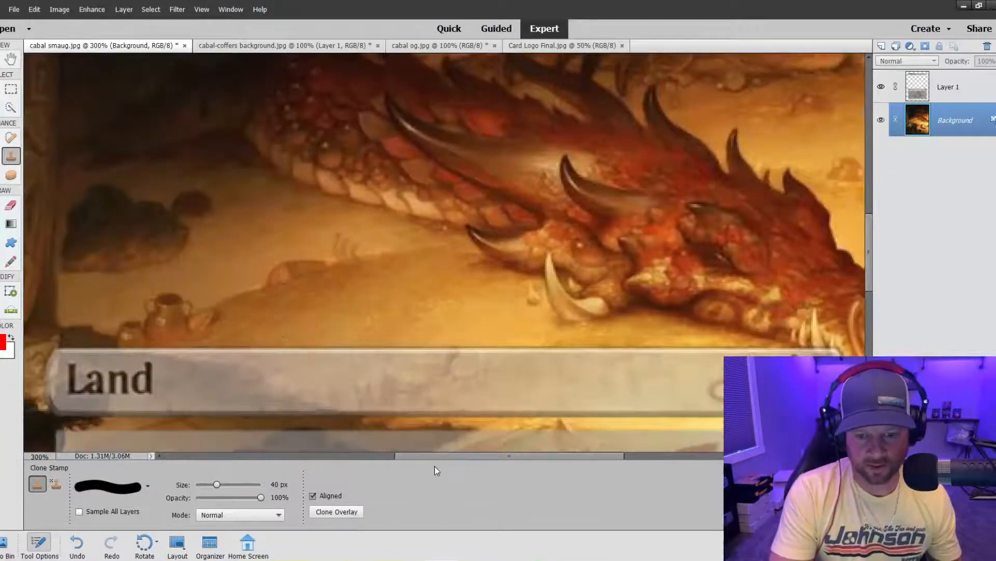
drag(436, 457, 358, 456)
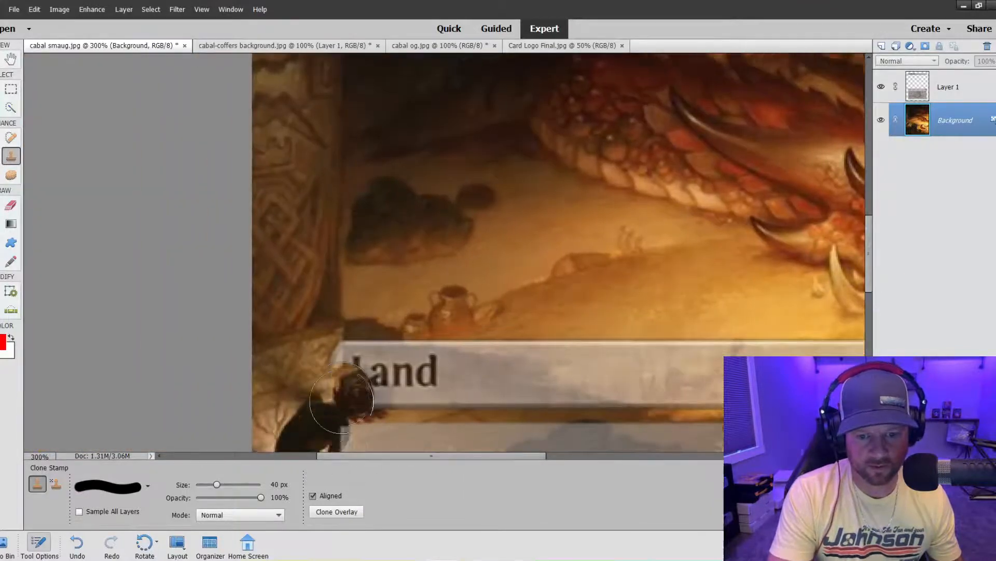
scroll(327, 374, down, 3)
scroll(327, 374, down, 2)
key(bracketleft)
key(bracketleft)
key(bracketleft)
key(bracketleft)
key(bracketleft)
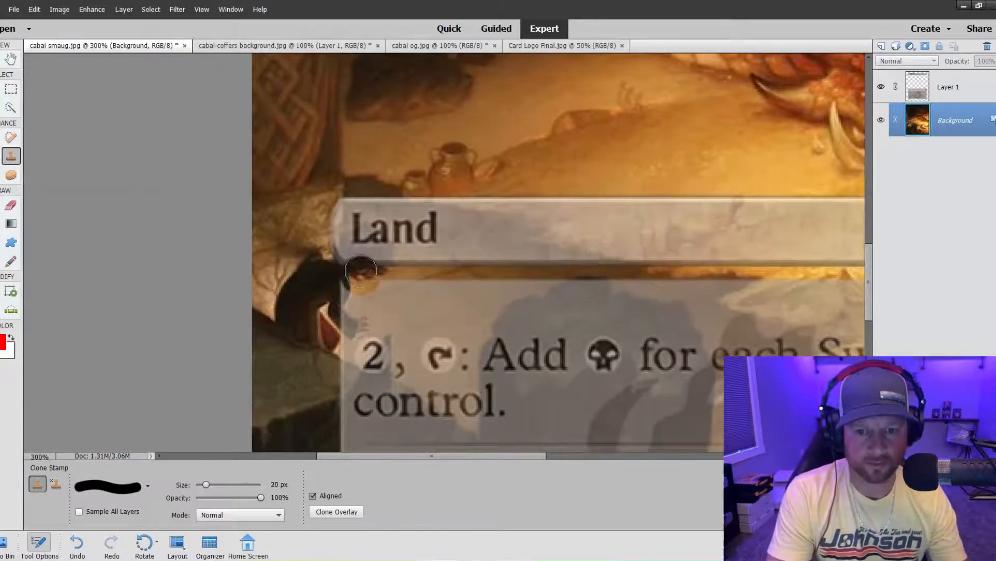
click(923, 91)
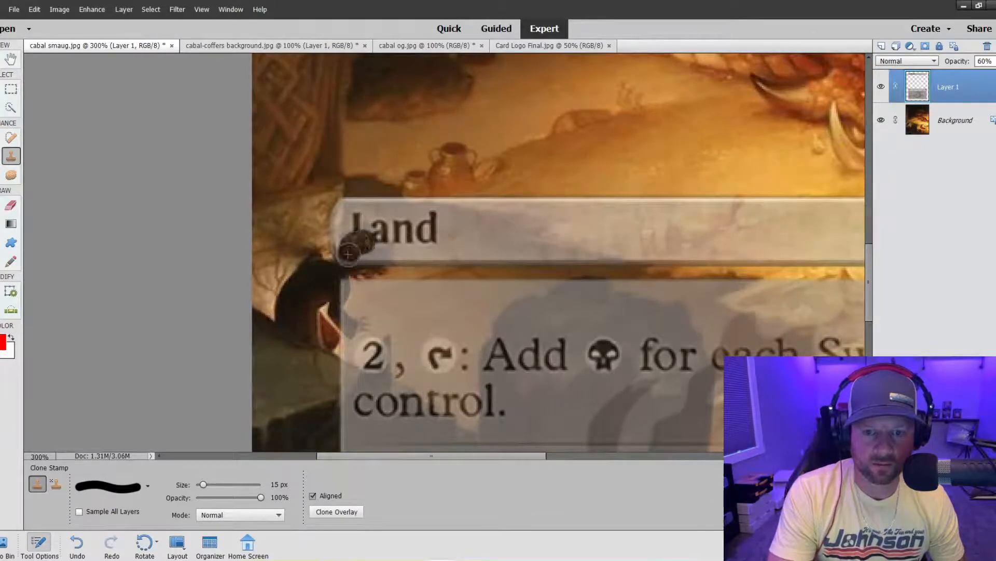
mouse_move(348, 253)
mouse_down()
mouse_move(367, 261)
mouse_move(377, 250)
mouse_move(369, 237)
mouse_move(383, 250)
mouse_move(370, 257)
mouse_move(361, 244)
mouse_move(333, 264)
mouse_move(360, 237)
mouse_up()
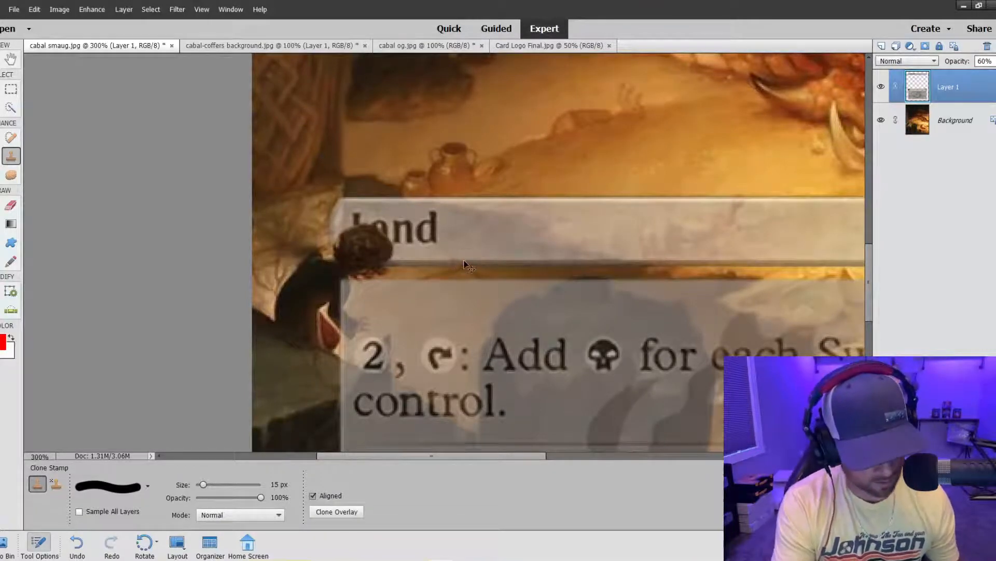
key(ctrl+z)
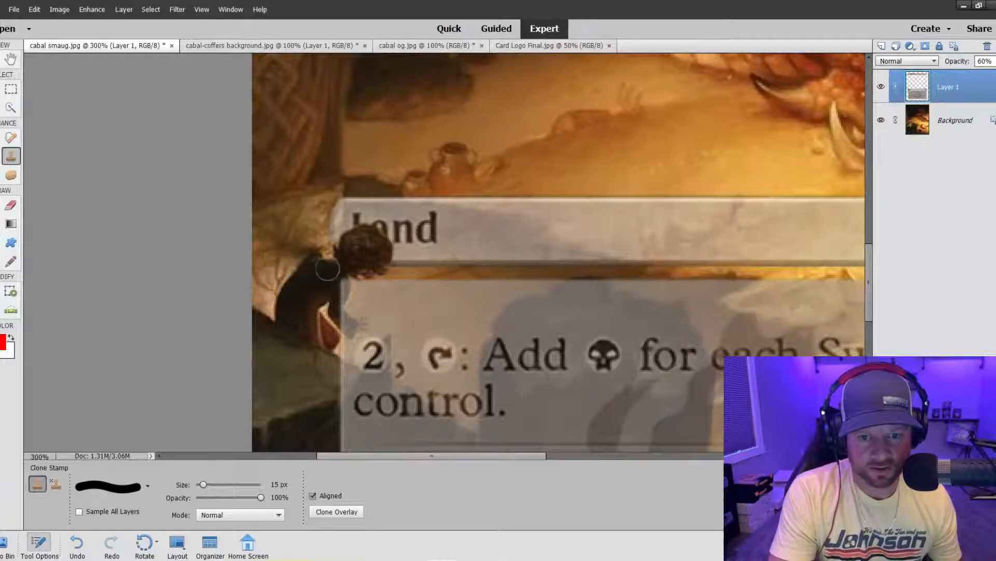
Clone the crouching figure's arm and hand over the rules text box's edge on Layer 1 with a 5 px Clone Stamp
scroll(306, 382, down, 3)
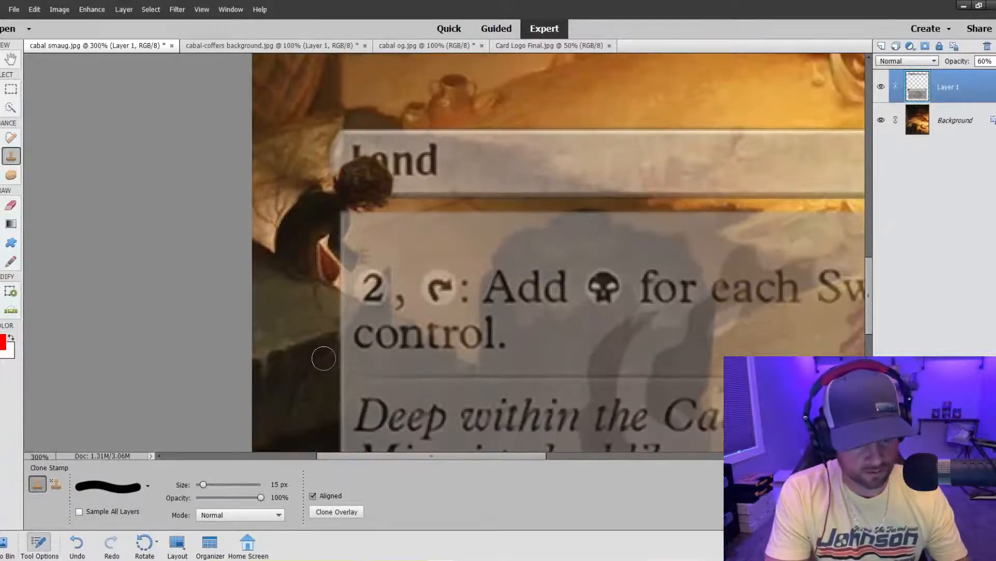
key(bracketleft)
key(bracketleft)
key(bracketleft)
key(bracketleft)
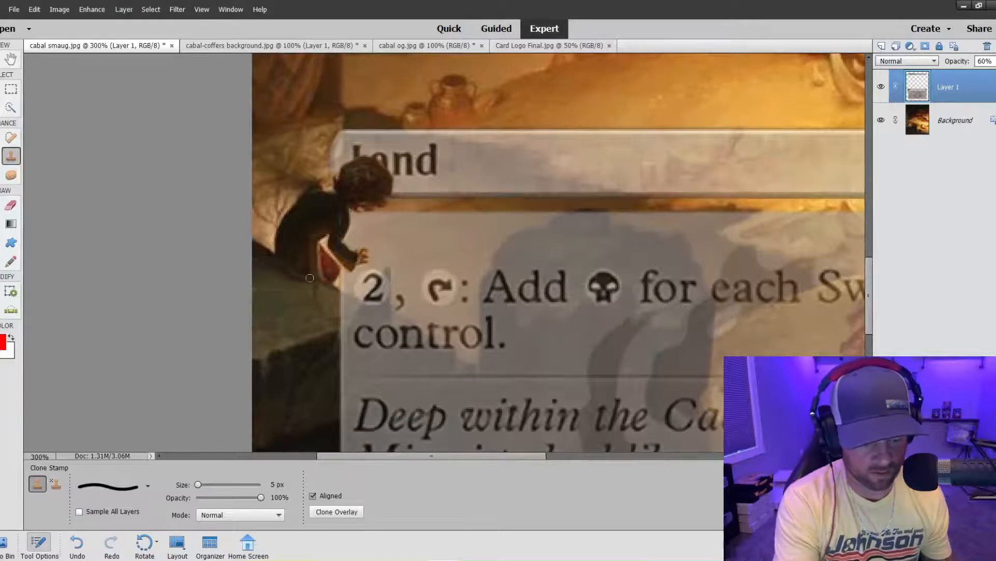
key(ctrl+minus)
key(ctrl+minus)
key(ctrl+minus)
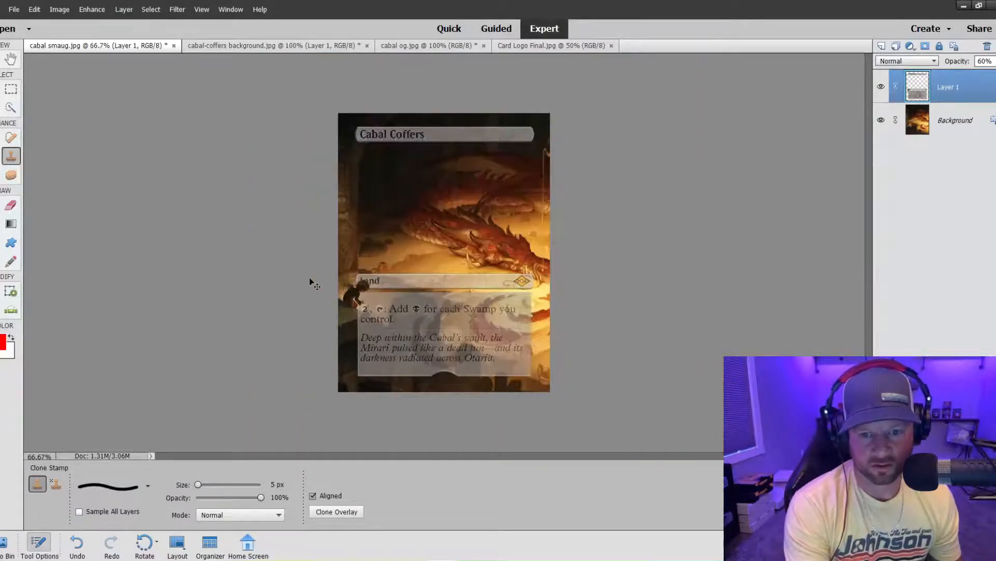
key(ctrl+plus)
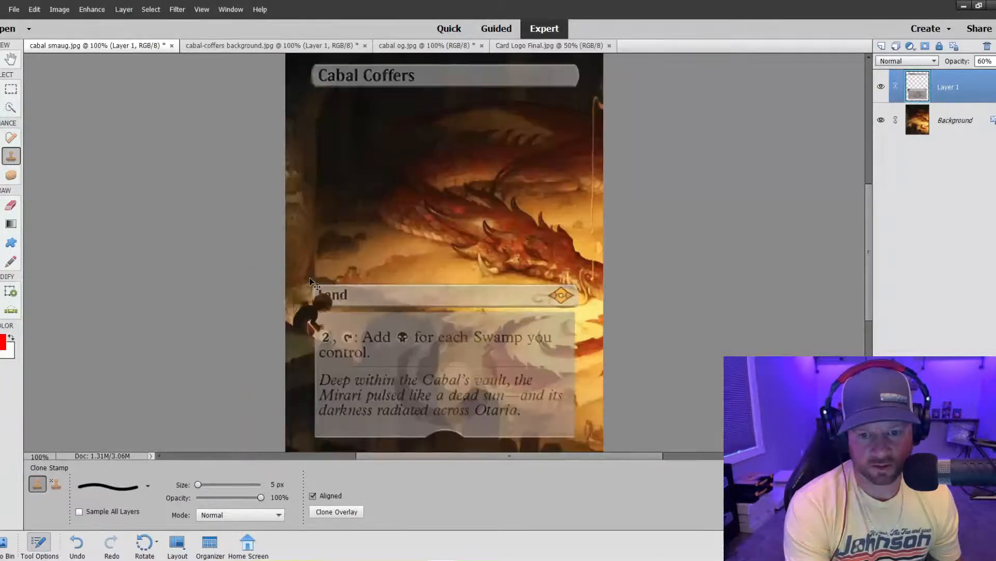
key(ctrl+plus)
key(ctrl+minus)
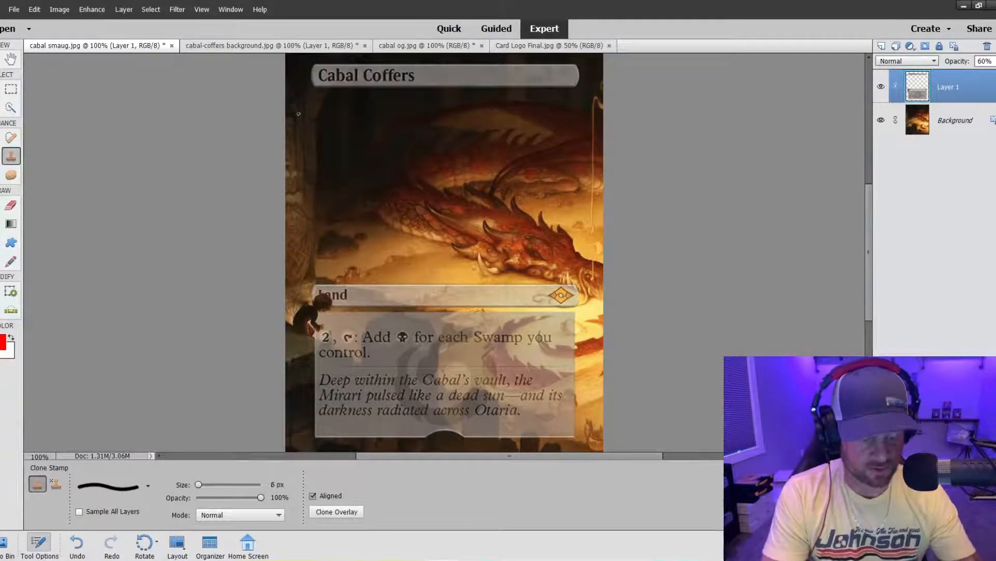
Try cloning the dark pillar over the start of the Cabal Coffers title bar with a 50 px Clone Stamp
key(bracketright)
key(bracketright)
key(bracketright)
key(bracketright)
key(bracketright)
key(bracketright)
key(bracketright)
key(bracketright)
key(bracketright)
key(bracketright)
key(bracketright)
key(bracketright)
key(bracketright)
key(bracketright)
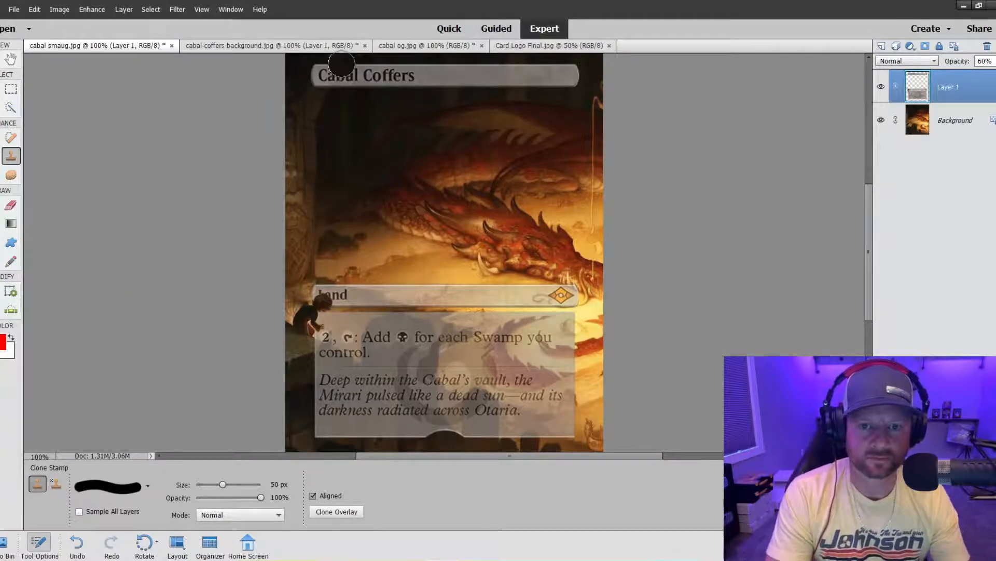
mouse_move(332, 61)
mouse_down()
mouse_move(309, 96)
mouse_move(338, 54)
mouse_move(307, 93)
mouse_move(335, 63)
mouse_up()
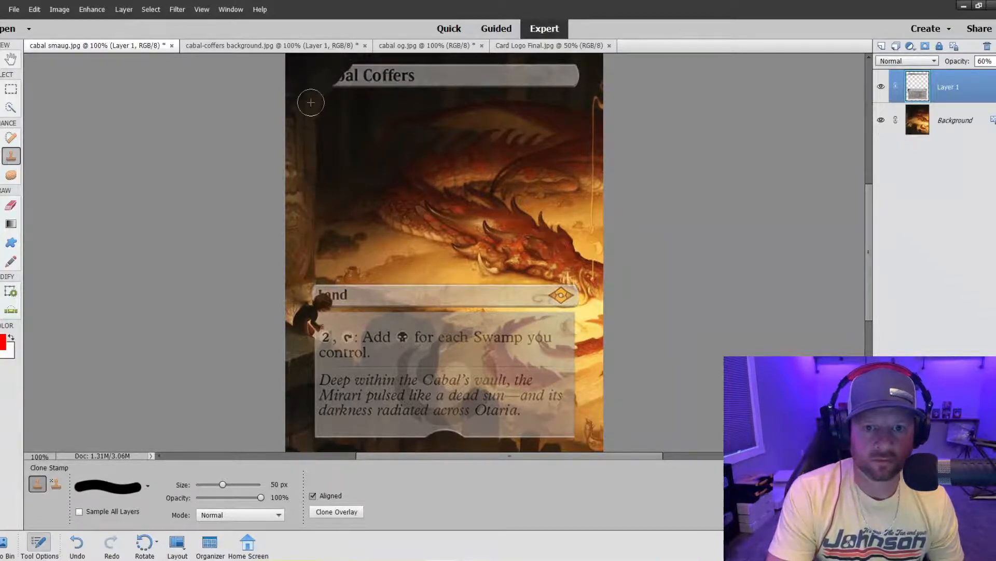
Undo the cloned pillar and clone the dark artwork over the title bar's left end again at closer range with the 50 px stamp
key(ctrl+equal)
key(ctrl+equal)
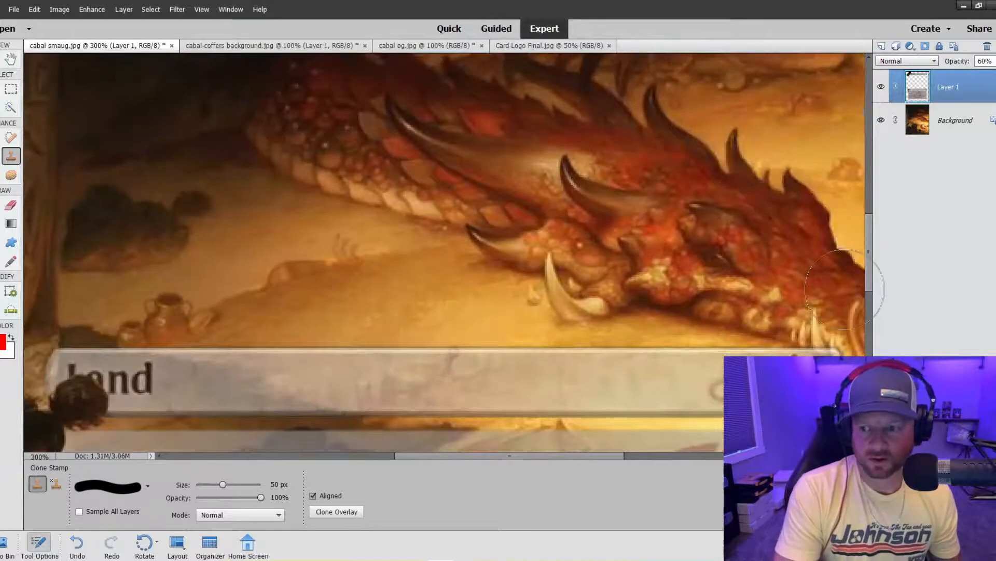
drag(869, 247, 866, 127)
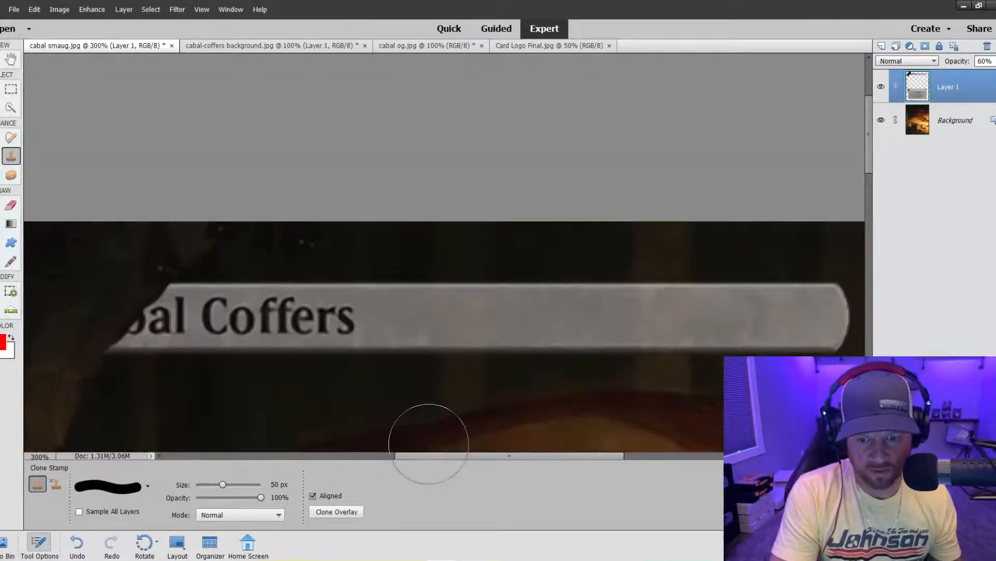
drag(425, 452, 391, 452)
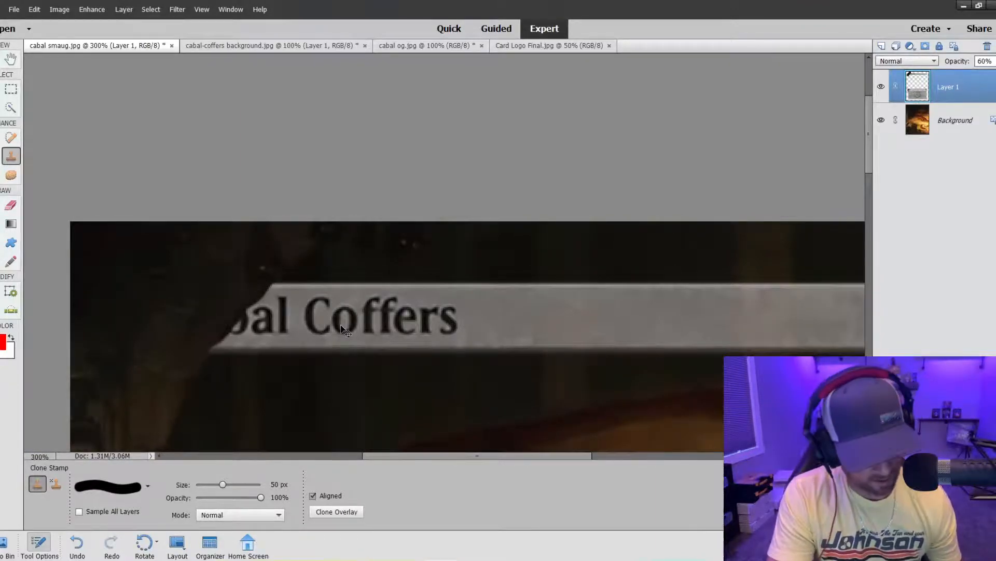
key(ctrl+z)
key(ctrl+z)
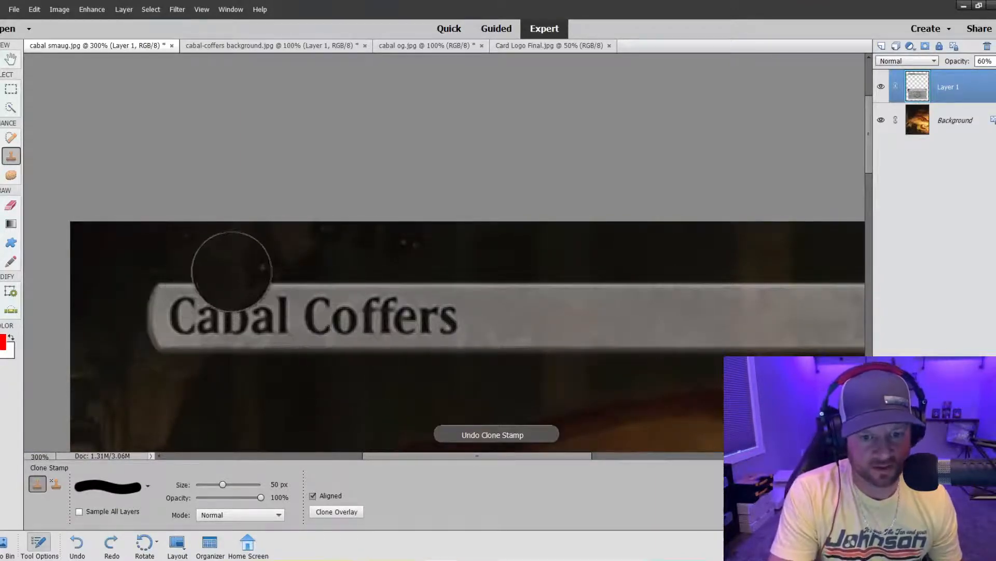
mouse_move(222, 263)
mouse_down()
mouse_move(144, 332)
mouse_move(203, 278)
mouse_move(156, 355)
mouse_move(267, 231)
mouse_move(175, 262)
mouse_move(241, 256)
mouse_move(188, 268)
mouse_move(193, 282)
mouse_move(238, 253)
mouse_move(213, 268)
mouse_move(174, 328)
mouse_move(245, 245)
mouse_move(185, 298)
mouse_up()
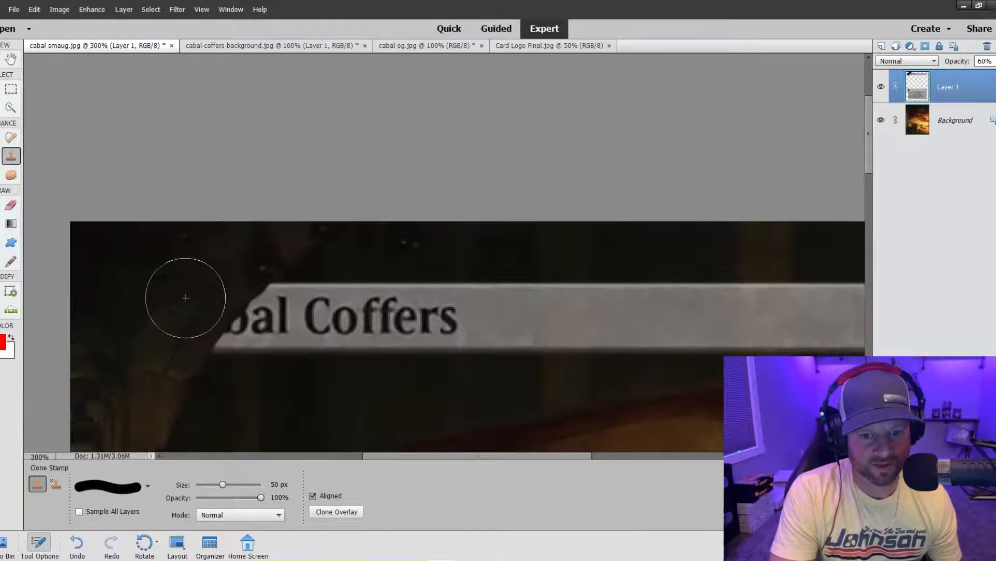
Look through the card logo, original card and cabal-coffers background documents, and return to the cabal smaug document
click(530, 45)
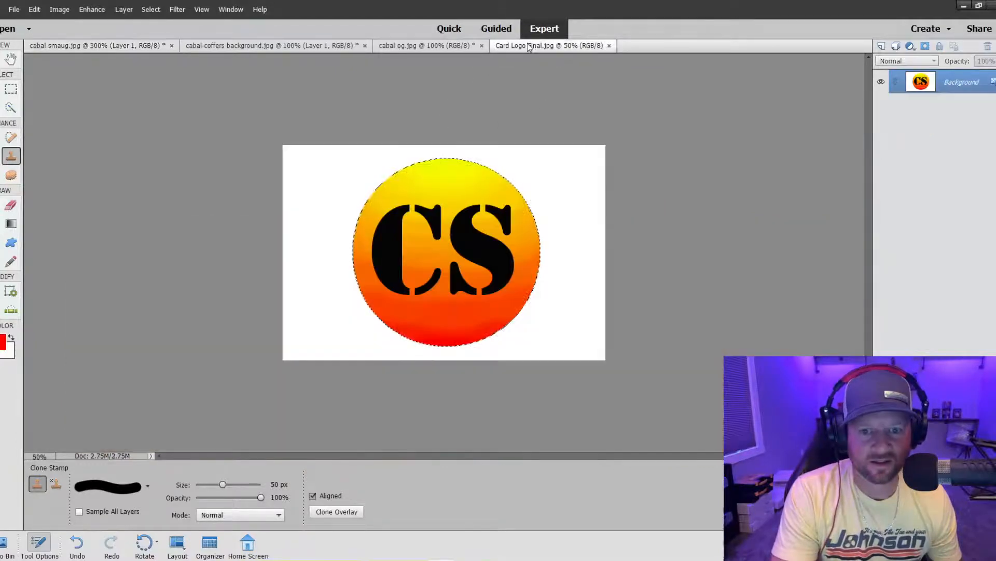
click(435, 47)
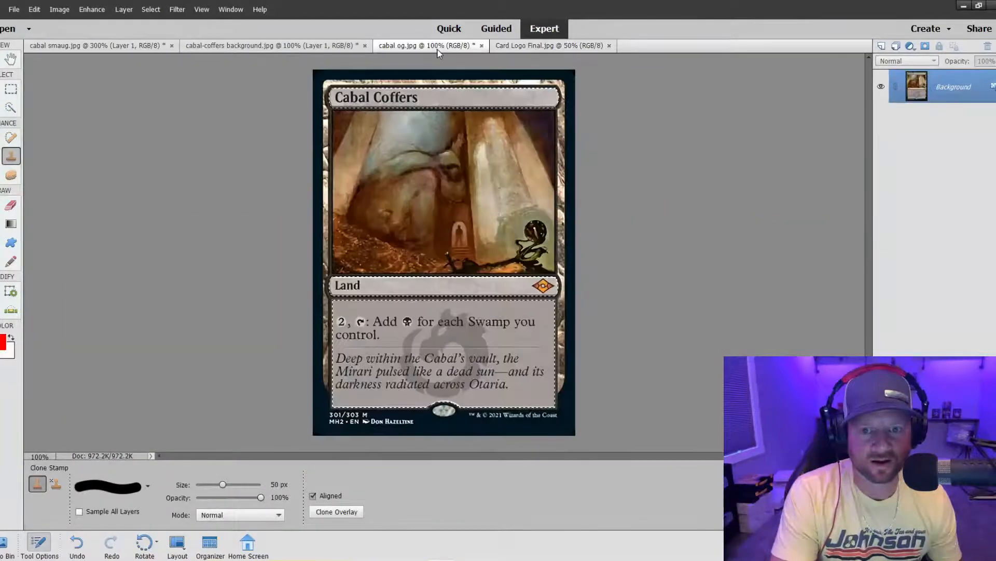
click(292, 47)
click(148, 45)
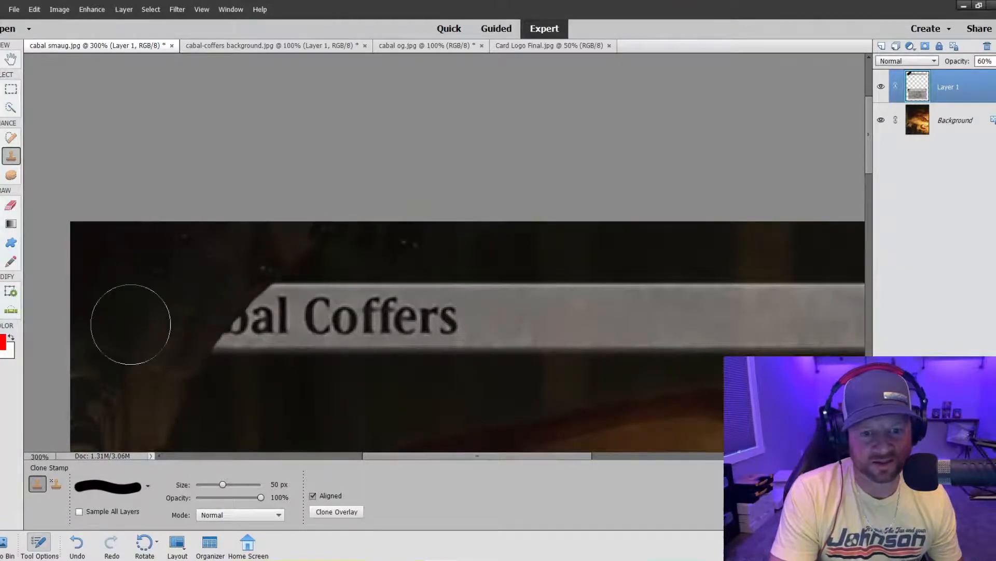
Examine the cloned pillar over the title bar and the text boxes across the whole card
key(ctrl+minus)
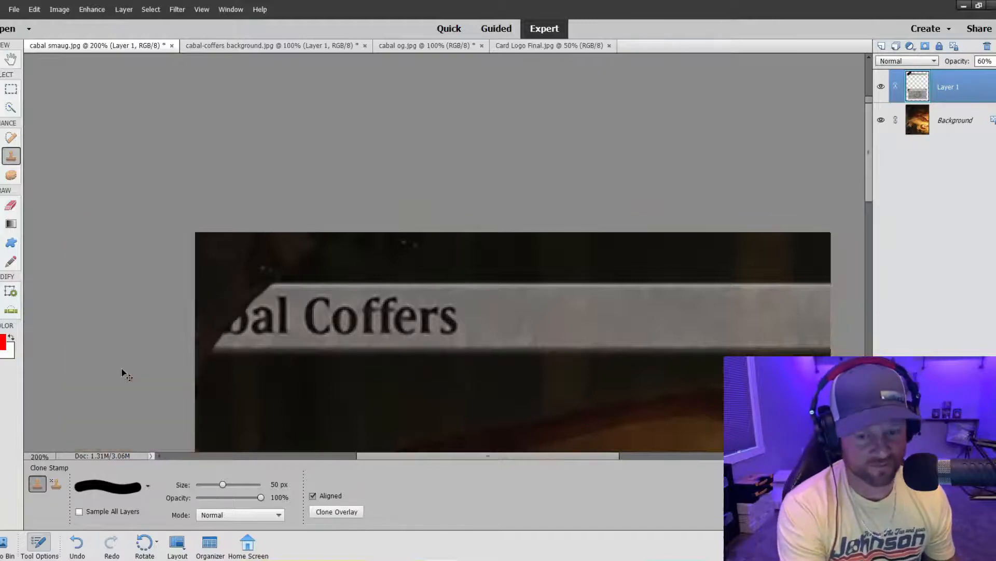
key(ctrl+minus)
key(ctrl+minus)
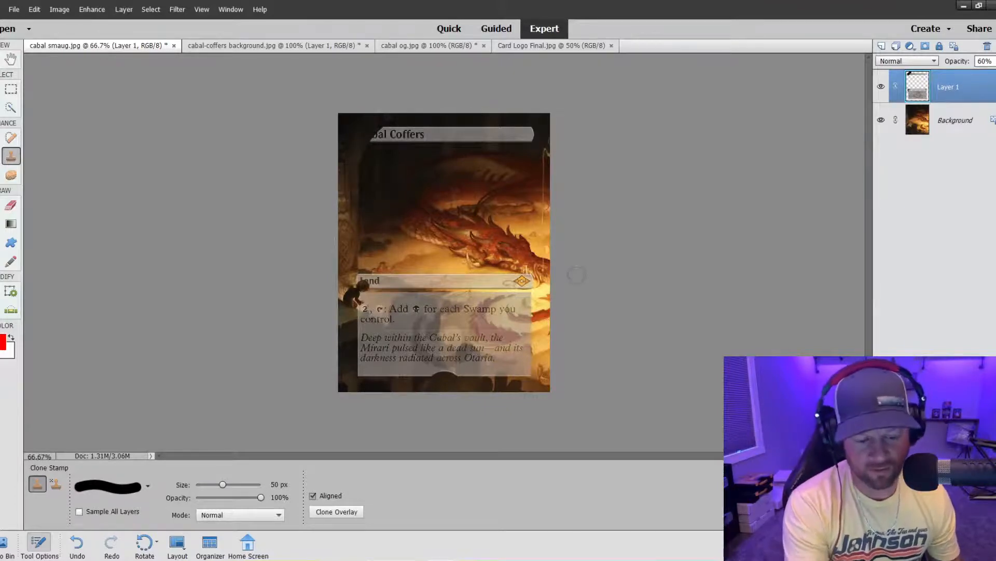
key(ctrl+plus)
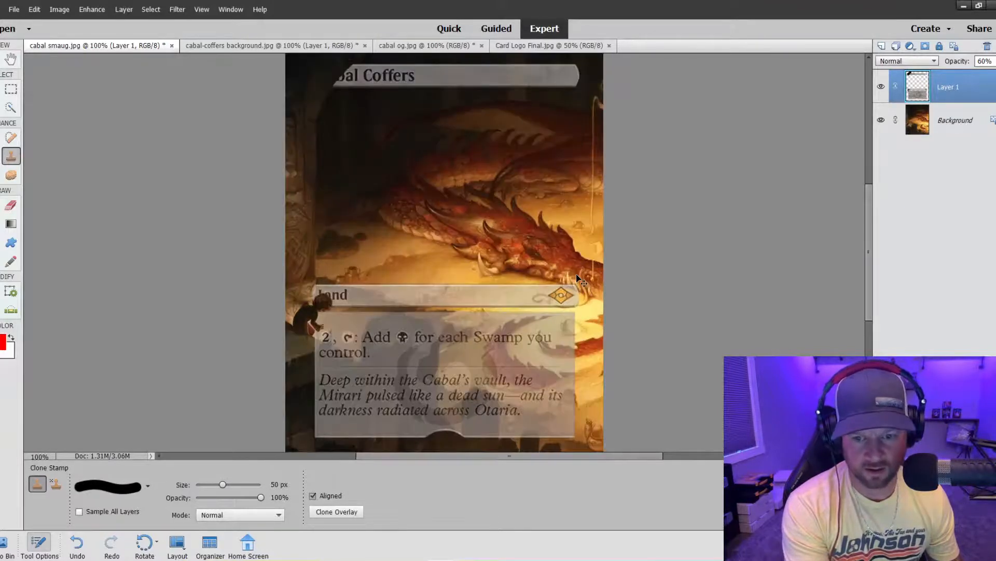
scroll(571, 296, down, 3)
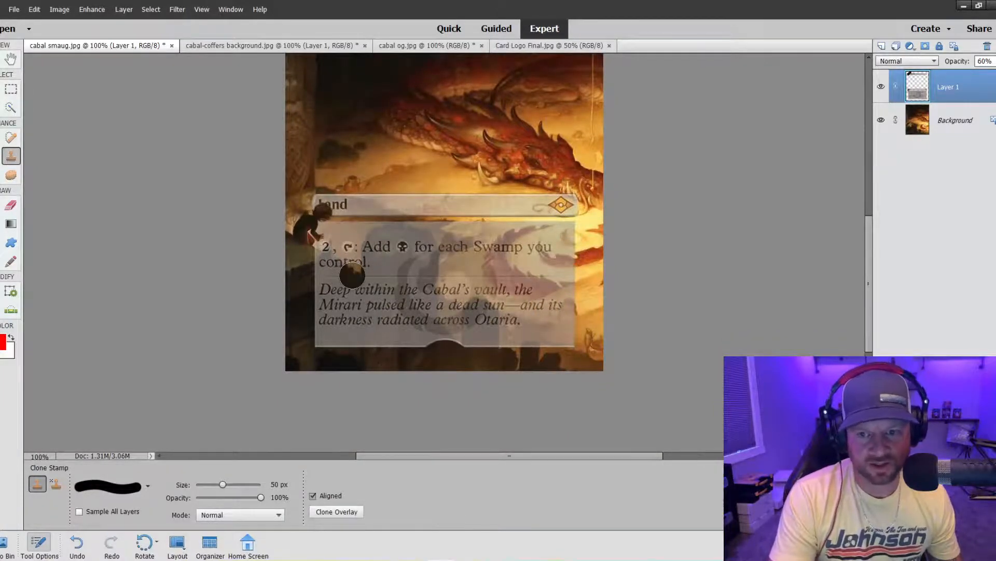
key(ctrl+minus)
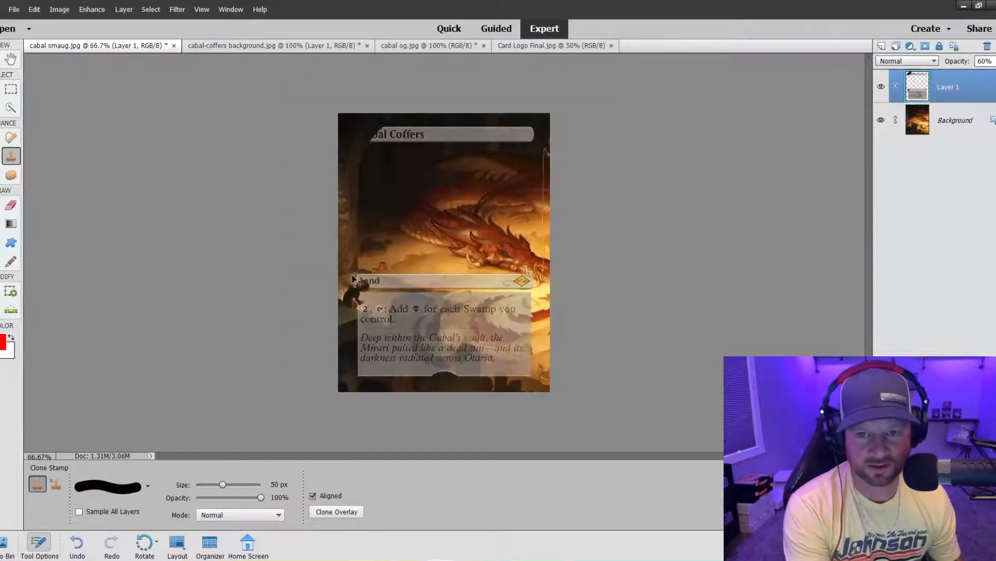
Select the dark ledge and rock pillars along the card's lower edge on the Background layer with the 25 px Quick Selection tool
key(ctrl+plus)
key(ctrl+plus)
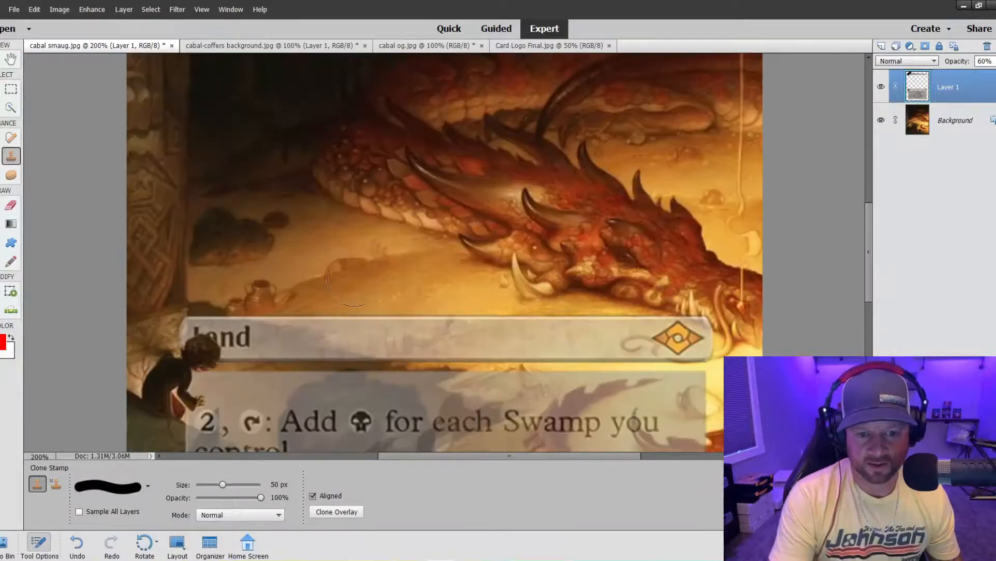
scroll(353, 280, down, 5)
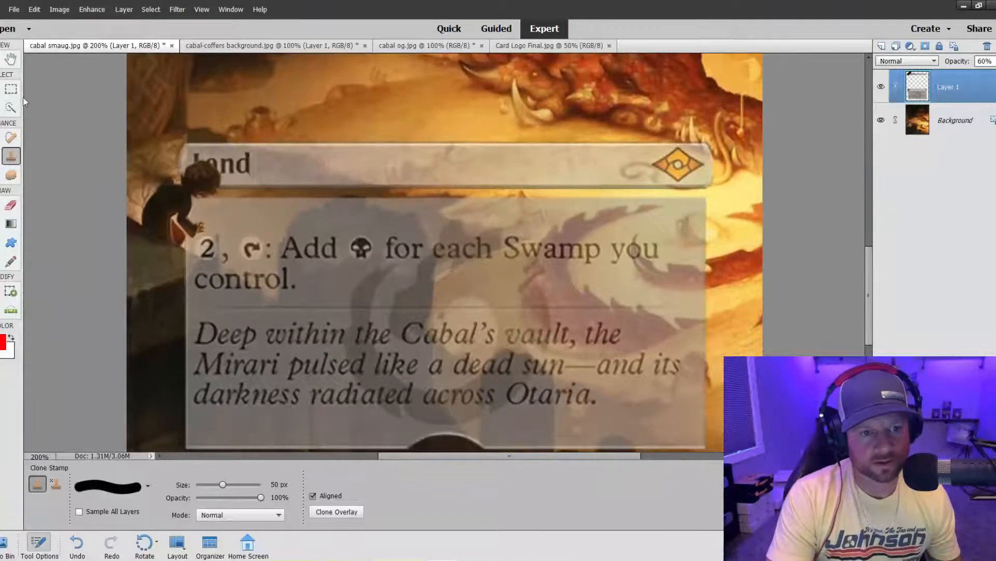
click(10, 108)
click(922, 130)
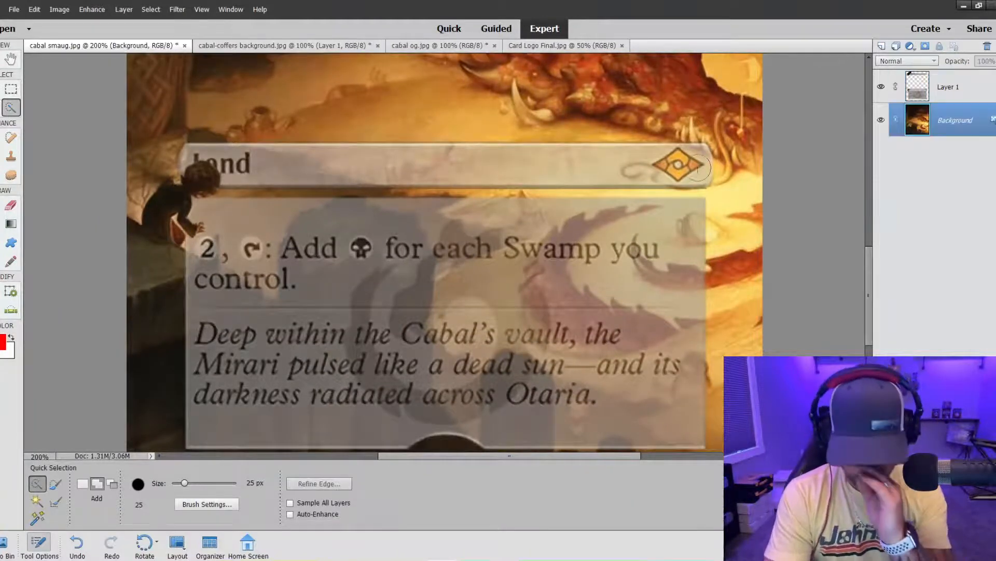
scroll(208, 292, down, 1)
mouse_move(185, 239)
mouse_down()
mouse_move(244, 275)
mouse_move(498, 322)
mouse_move(446, 301)
mouse_move(442, 399)
mouse_up()
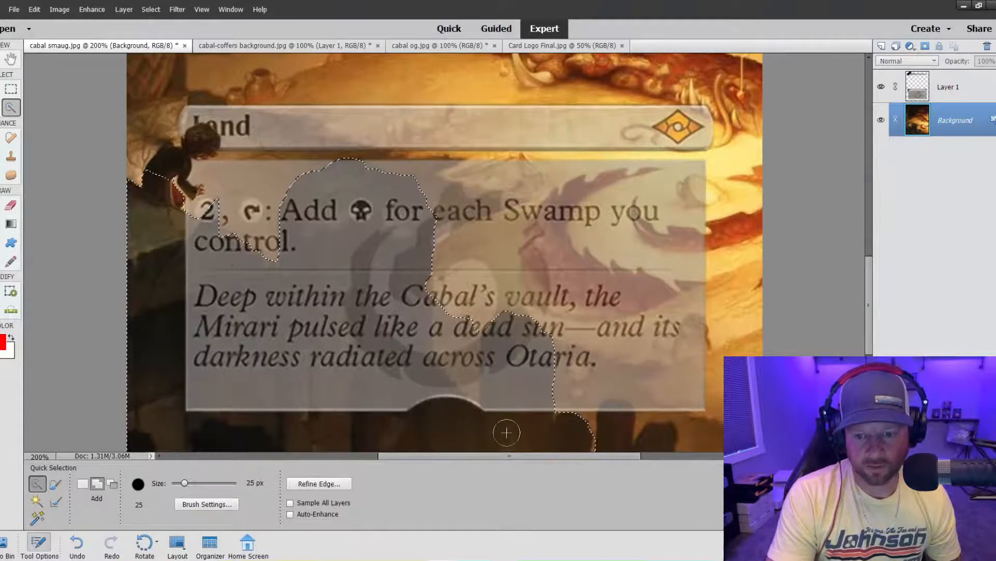
click(615, 420)
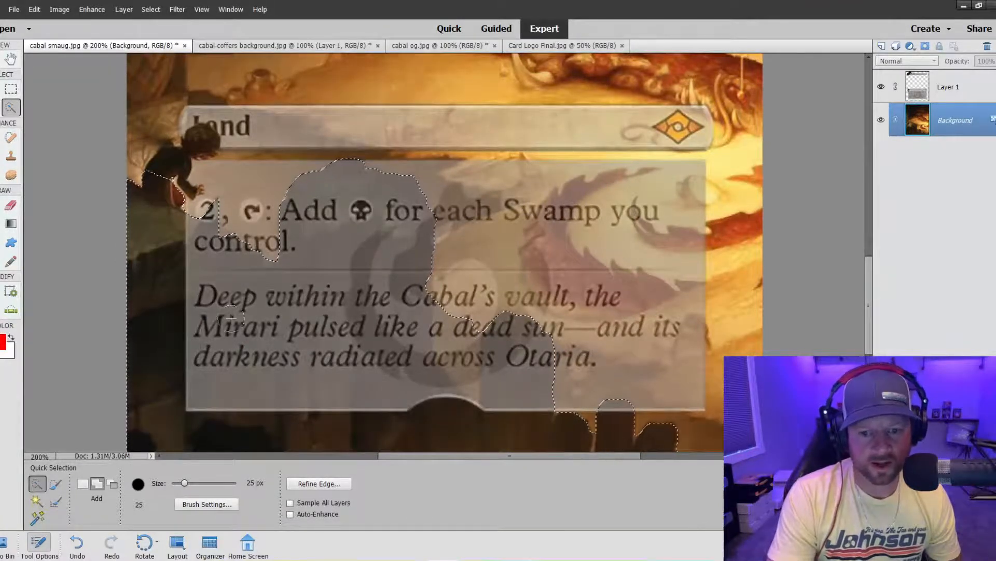
Clone the dark ledge and rock pillars from Background over the rules text box on Layer 1 inside the selection, using a 50 px Clone Stamp
click(11, 155)
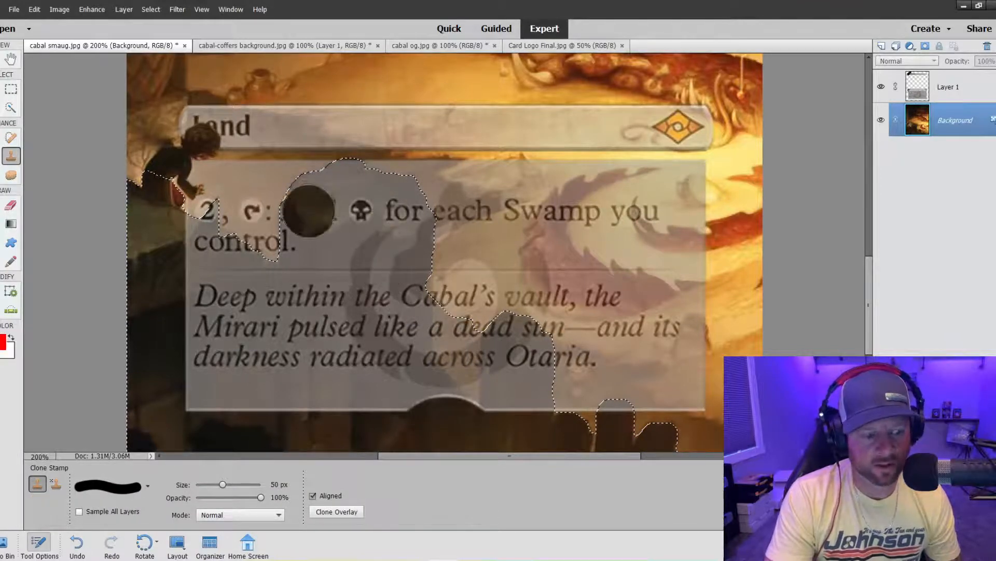
alt+click(204, 235)
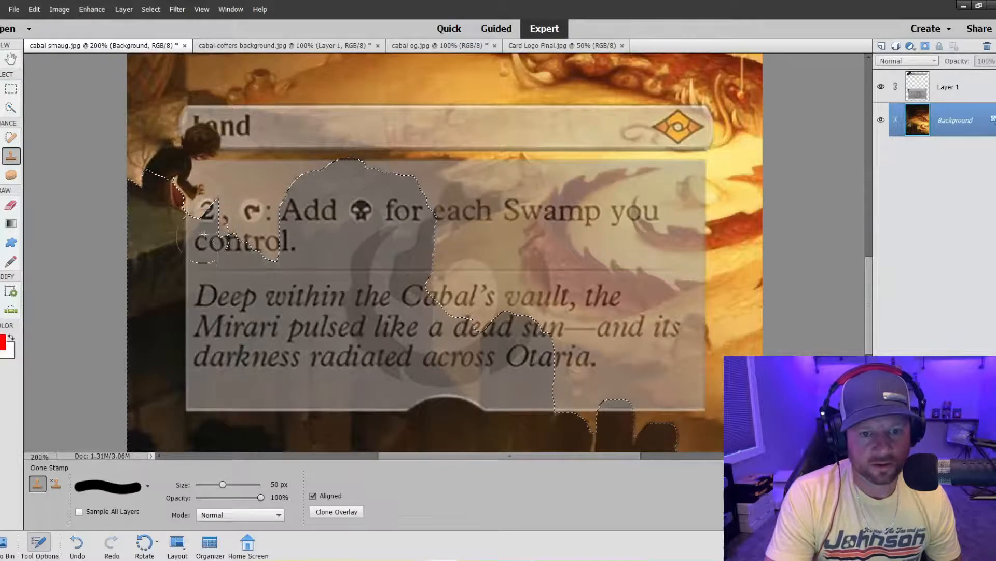
click(923, 92)
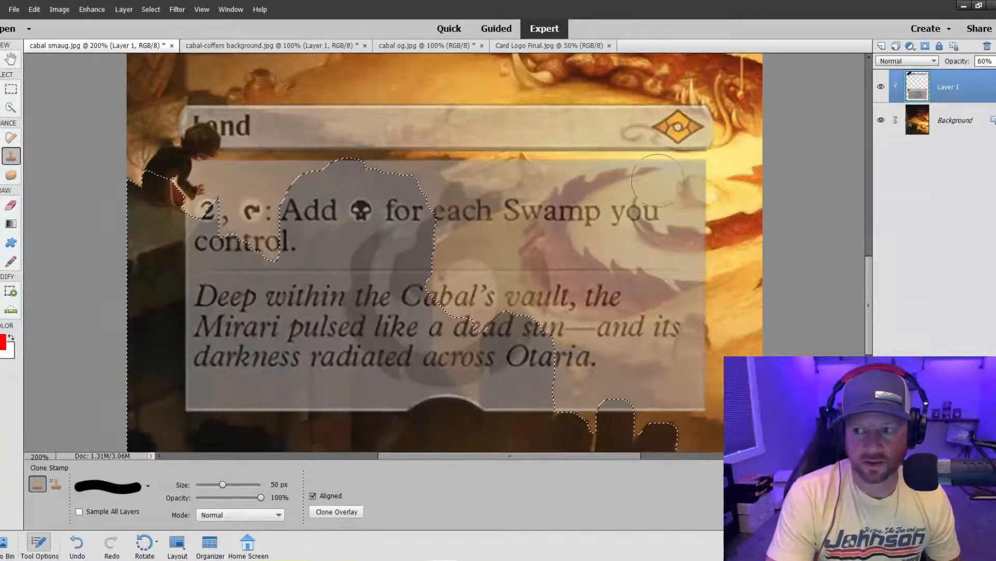
drag(204, 222, 225, 252)
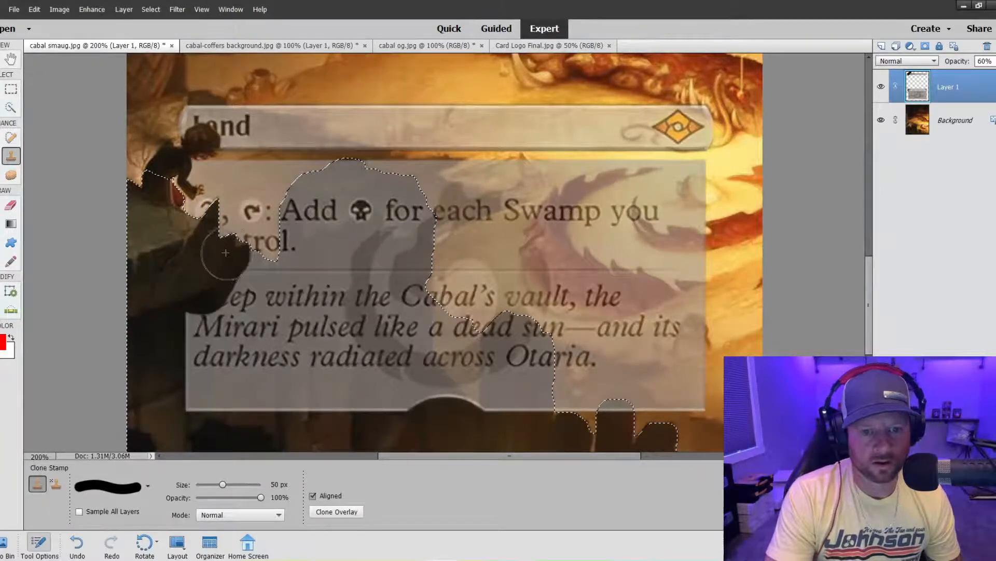
mouse_move(317, 194)
mouse_down()
mouse_move(387, 193)
mouse_move(412, 211)
mouse_up()
mouse_move(413, 239)
mouse_down()
mouse_move(399, 422)
mouse_move(373, 243)
mouse_move(361, 370)
mouse_move(356, 183)
mouse_move(325, 374)
mouse_move(294, 372)
mouse_move(278, 317)
mouse_move(241, 381)
mouse_move(184, 304)
mouse_move(212, 400)
mouse_move(260, 294)
mouse_move(230, 402)
mouse_move(345, 375)
mouse_move(406, 400)
mouse_move(414, 378)
mouse_move(455, 421)
mouse_move(420, 385)
mouse_move(449, 417)
mouse_move(423, 385)
mouse_move(429, 399)
mouse_move(543, 413)
mouse_up()
scroll(538, 400, down, 3)
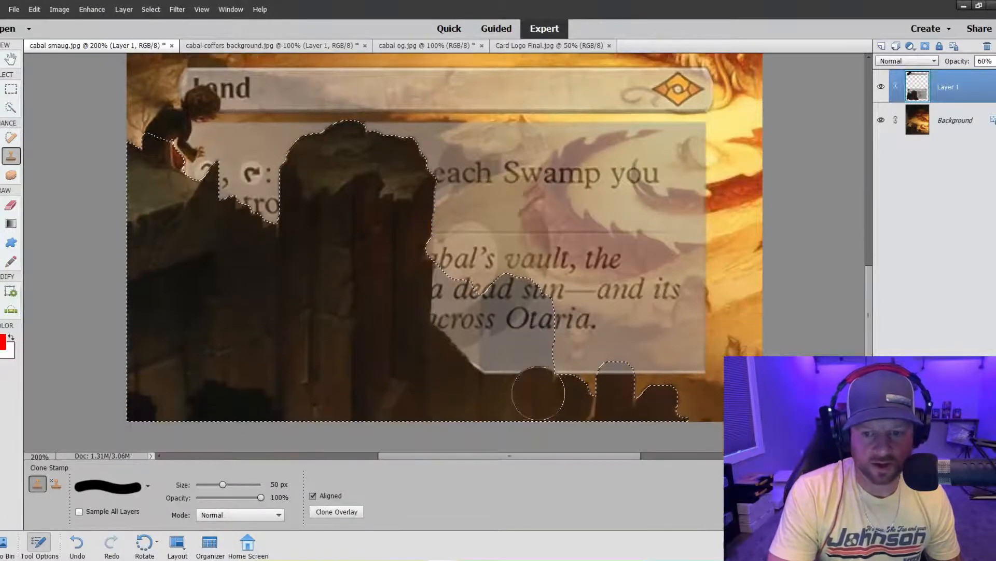
mouse_move(508, 252)
mouse_down()
mouse_move(506, 321)
mouse_move(516, 250)
mouse_move(530, 244)
mouse_move(527, 335)
mouse_move(626, 353)
mouse_move(615, 324)
mouse_move(620, 353)
mouse_move(632, 349)
mouse_up()
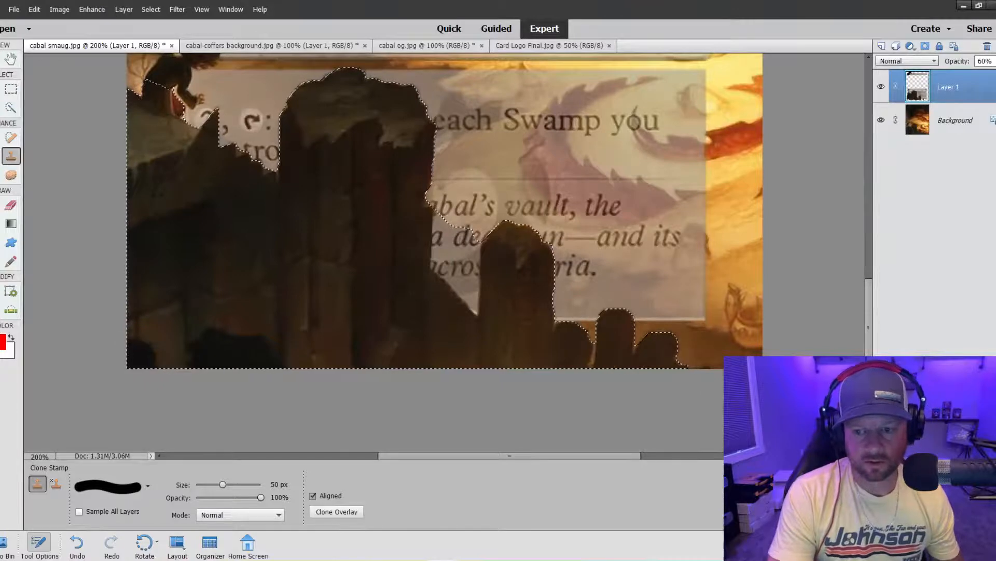
Deselect the rock area
key(ctrl+minus)
key(ctrl+minus)
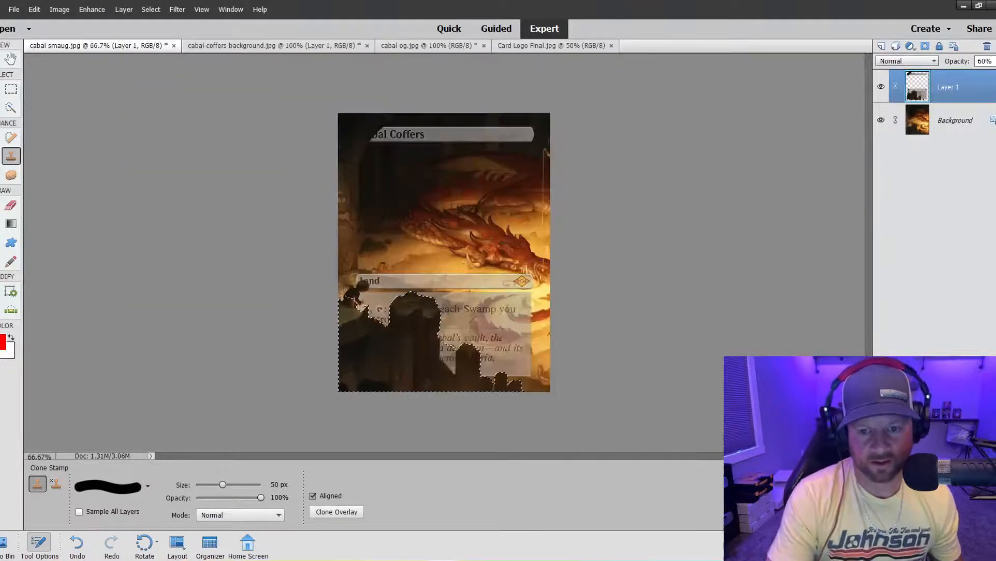
click(10, 107)
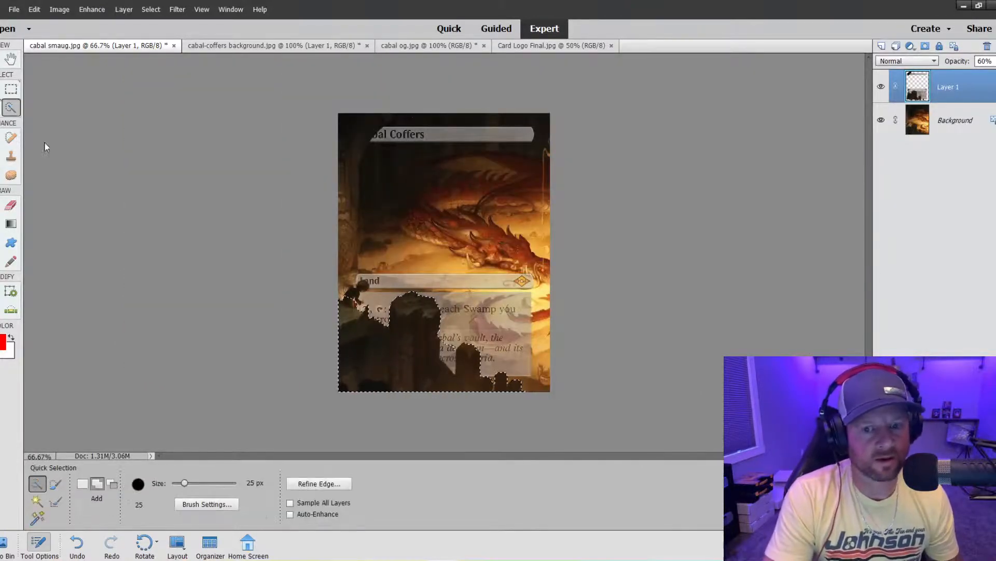
right_click(383, 354)
click(421, 366)
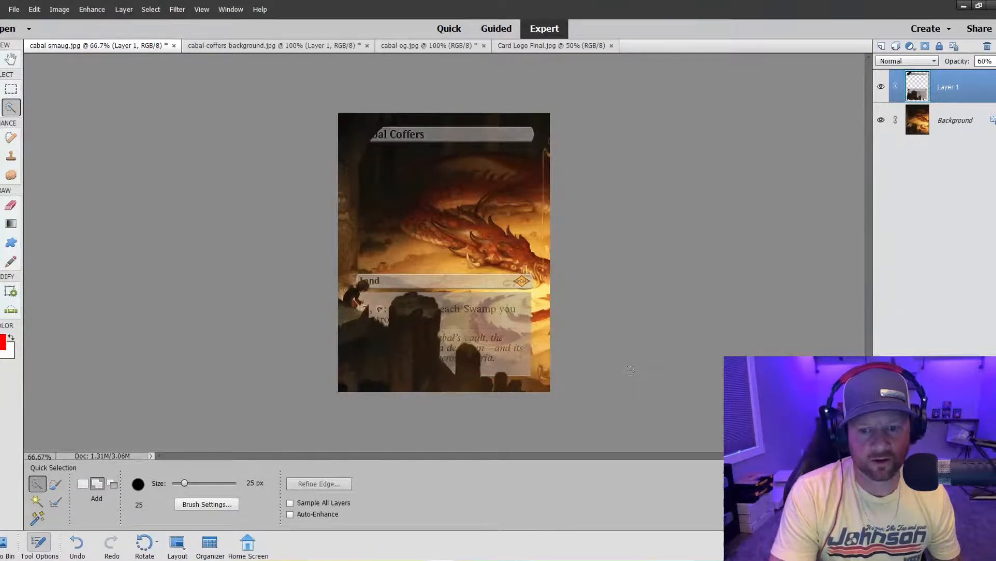
key(ctrl+plus)
key(ctrl+plus)
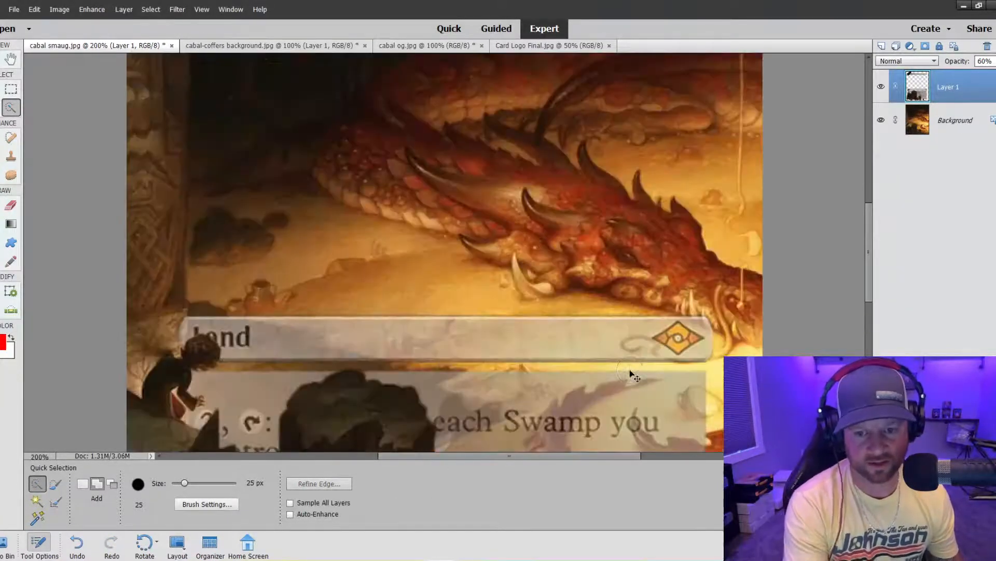
scroll(629, 371, down, 5)
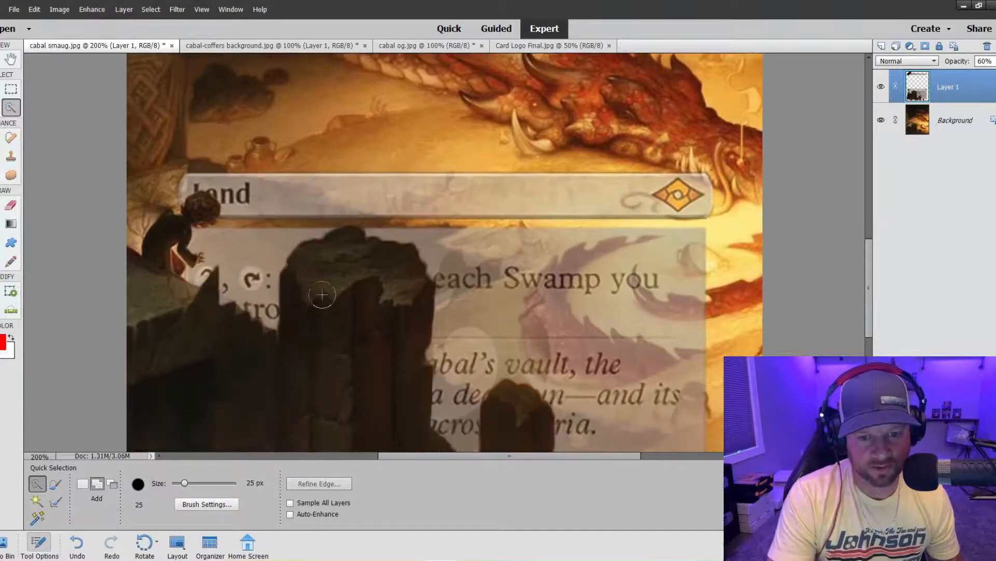
mouse_move(300, 287)
mouse_down()
mouse_move(300, 311)
mouse_move(322, 331)
mouse_up()
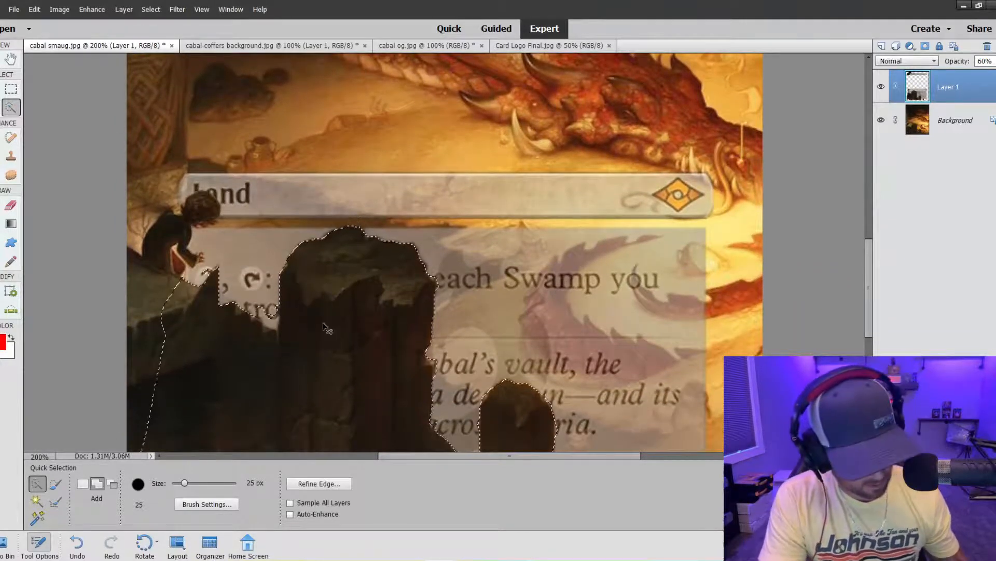
key(ctrl+z)
Inspect the cloned rock silhouettes over the rules text box up close and on the whole card
click(9, 155)
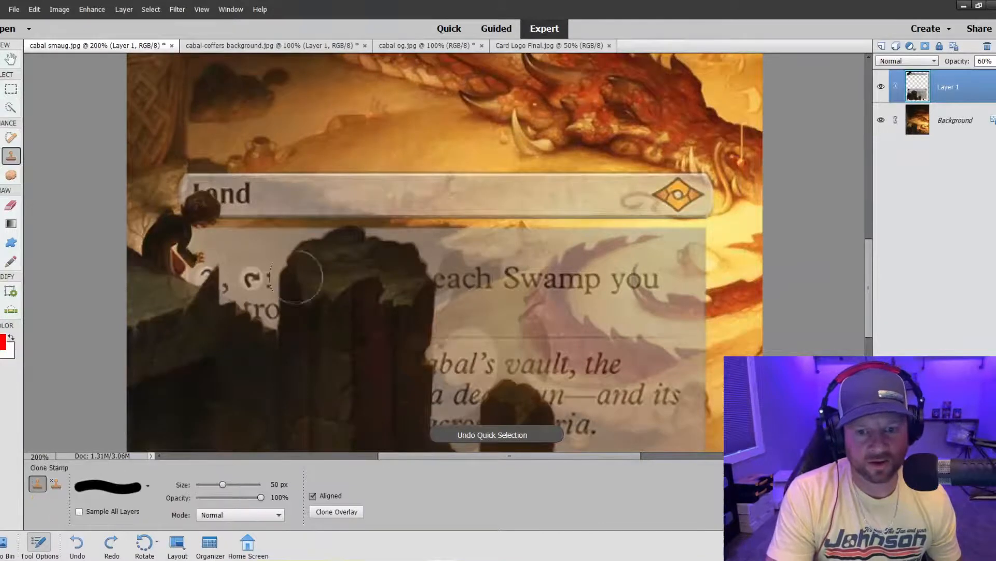
scroll(301, 278, down, 4)
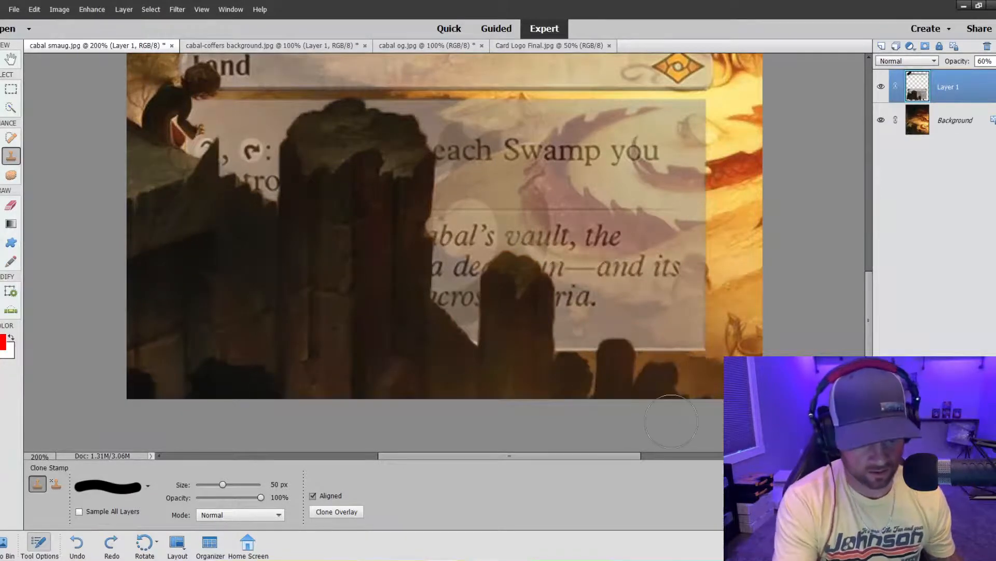
key(ctrl+minus)
key(ctrl+minus)
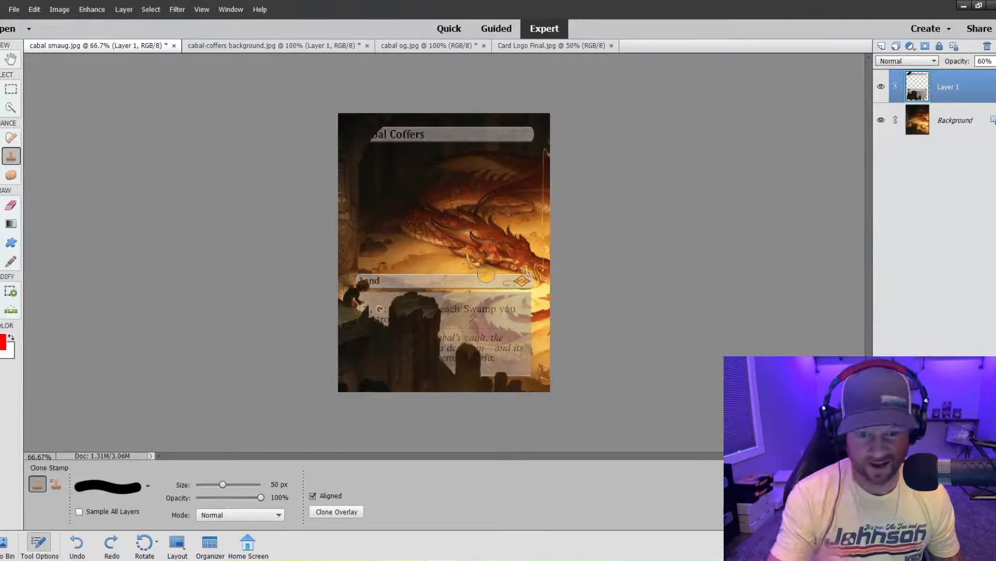
key(ctrl+plus)
key(ctrl+plus)
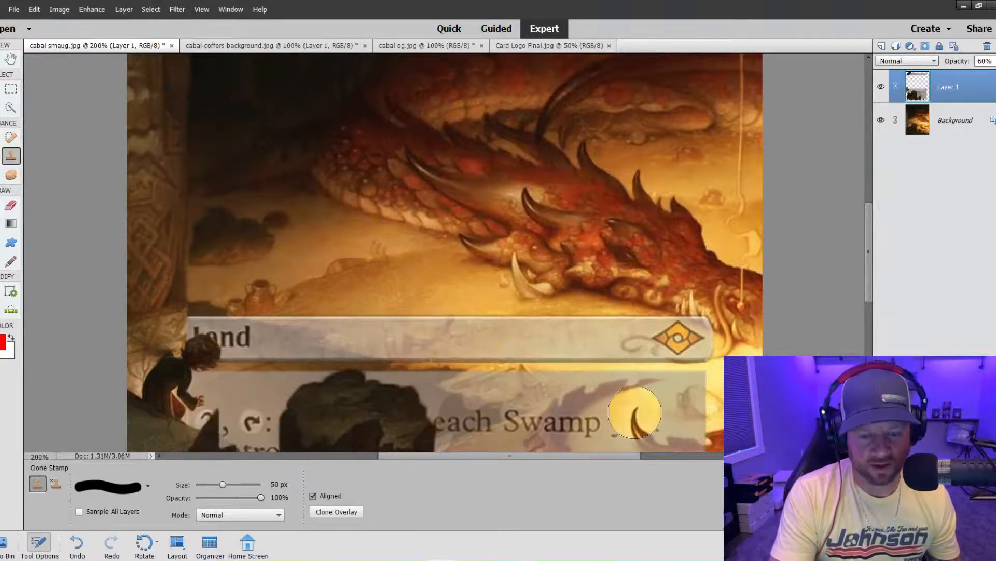
key(ctrl+plus)
Set Layer 1's opacity to 74% with the whole card in view
key(ctrl+minus)
key(ctrl+minus)
key(ctrl+minus)
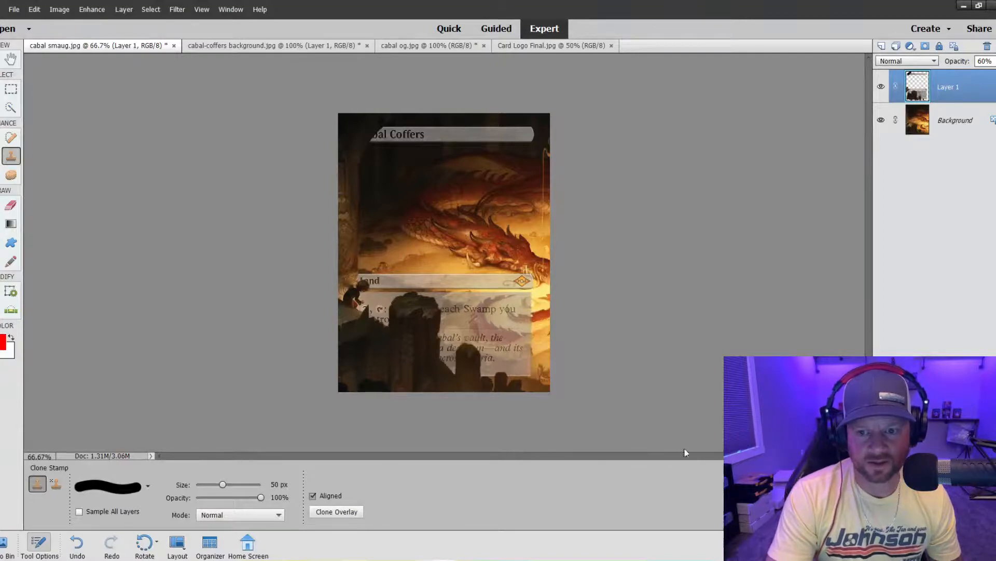
click(995, 61)
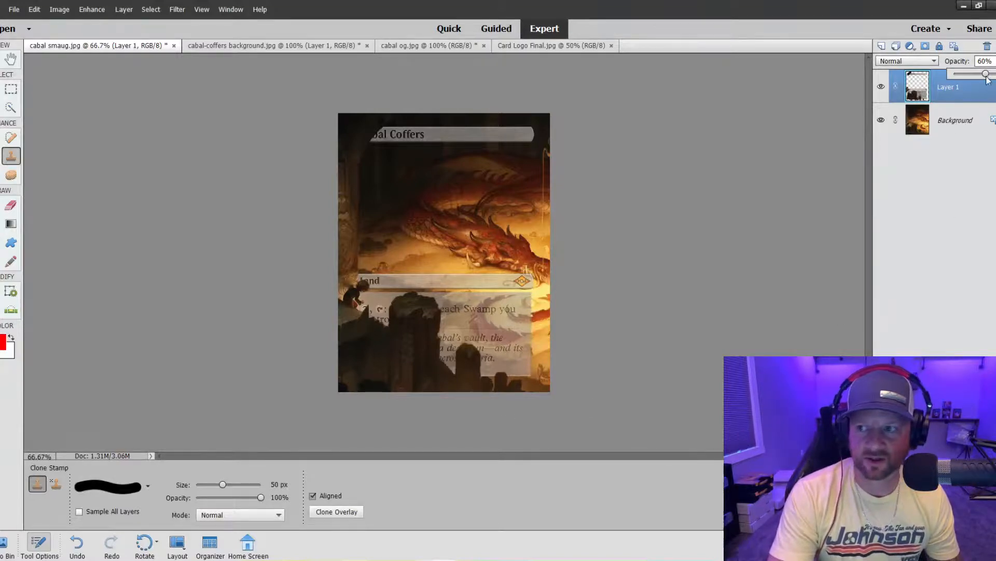
drag(989, 75, 992, 75)
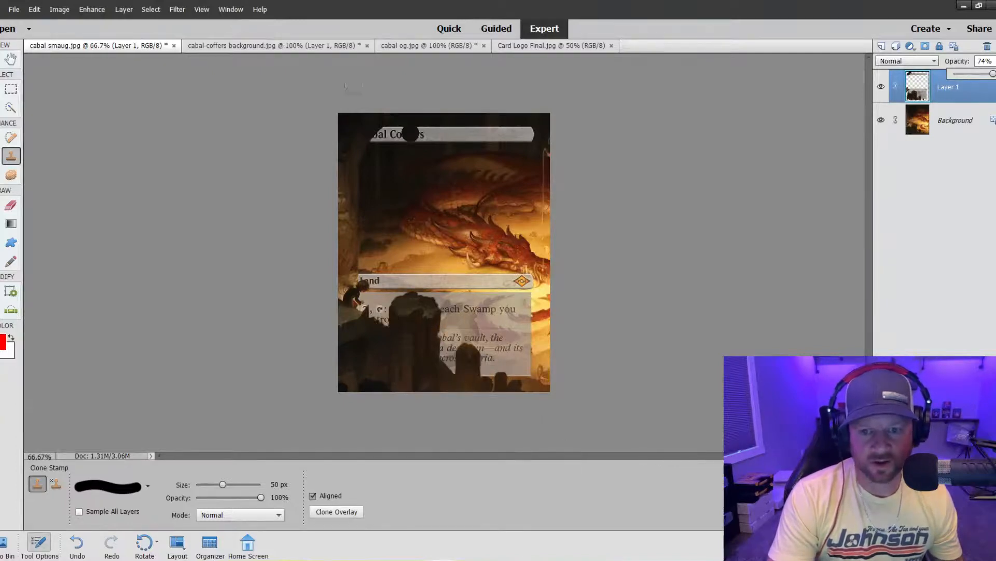
Paste the round CS logo from Card Logo Final.jpg into the cabal smaug document as a new layer
click(531, 46)
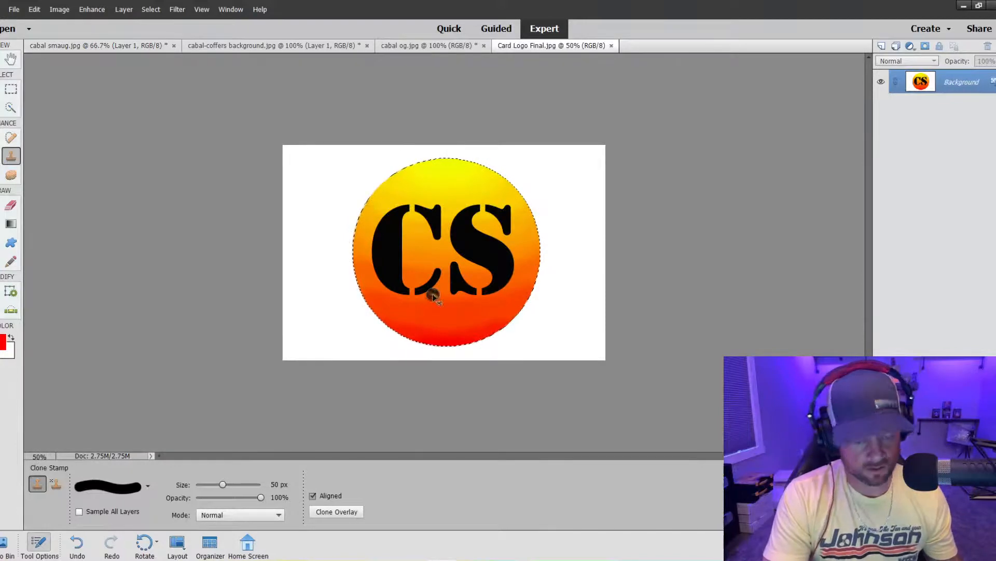
click(98, 46)
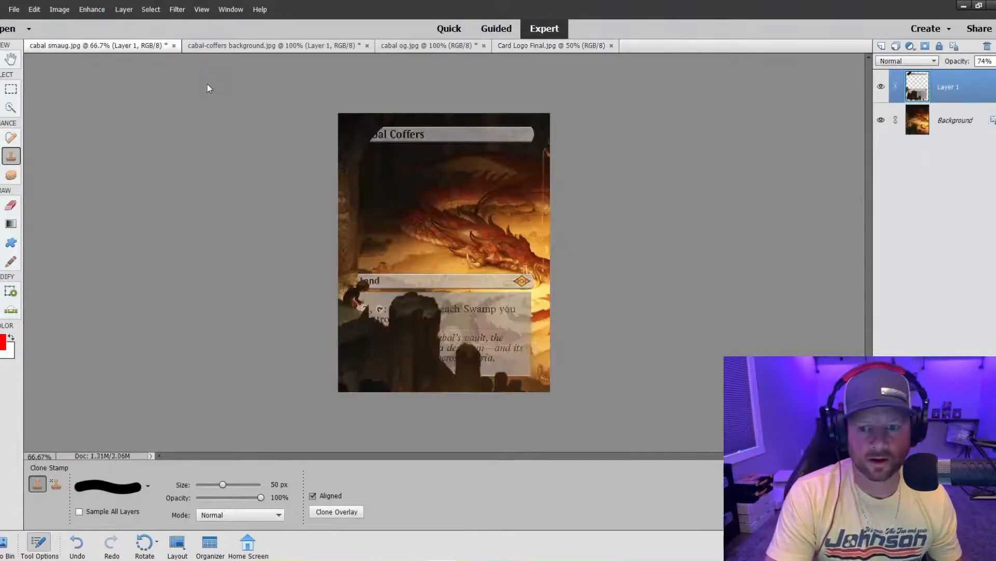
key(ctrl+v)
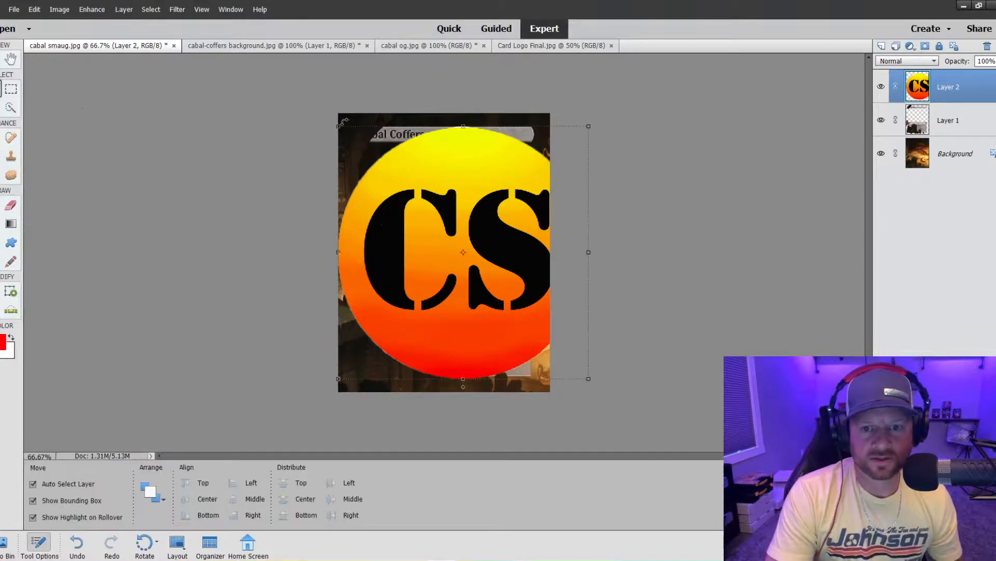
Scale the pasted CS logo proportionally to 3.35% and place it over the artwork above the Land type bar
drag(340, 128, 495, 285)
drag(531, 325, 464, 229)
drag(428, 187, 401, 257)
Move the CS logo onto the clay jars above the Land type bar, apply the transform and set Layer 2's opacity to 57%
key(ctrl+equal)
key(ctrl+equal)
key(ctrl+equal)
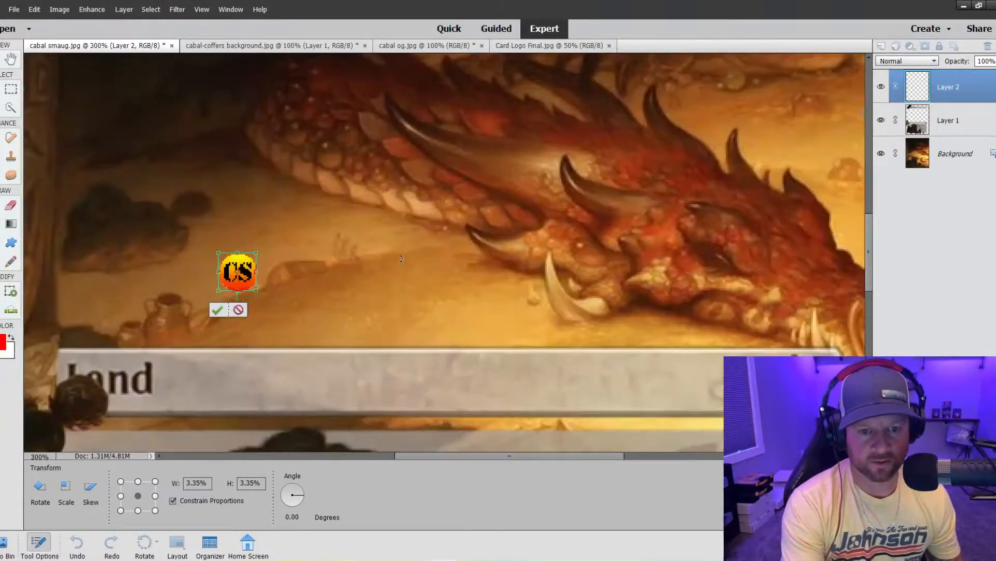
key(ctrl+equal)
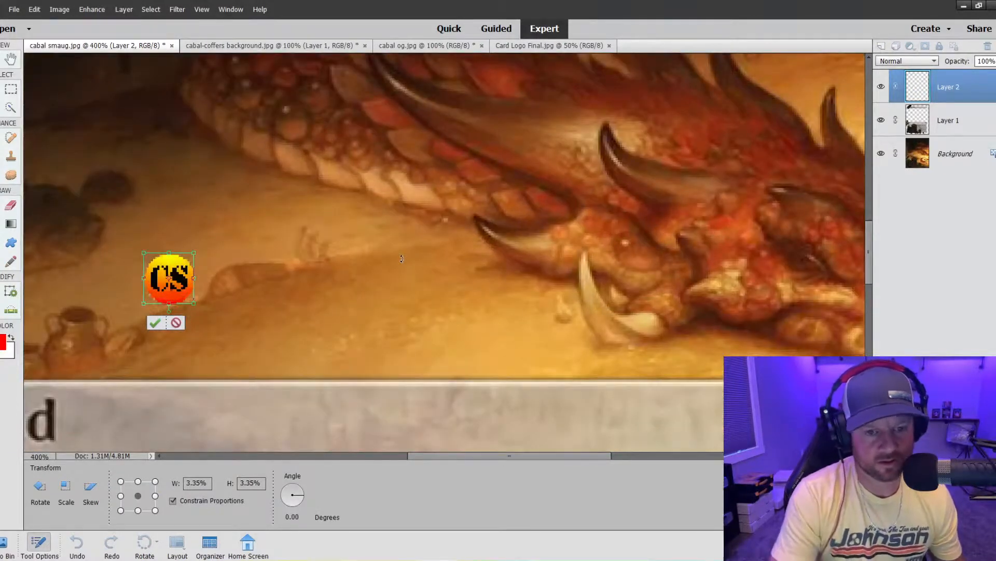
drag(482, 456, 440, 455)
drag(345, 285, 289, 323)
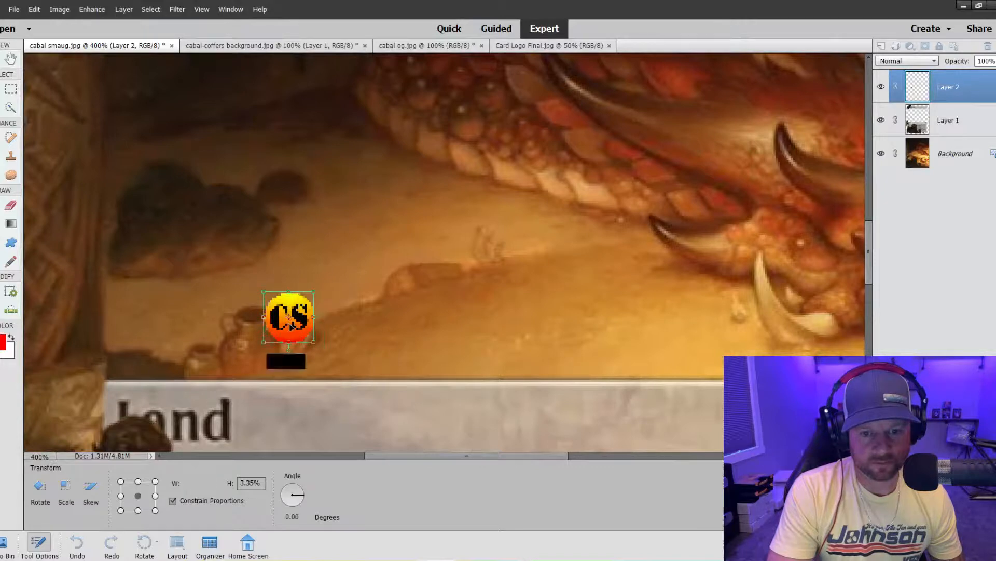
click(277, 360)
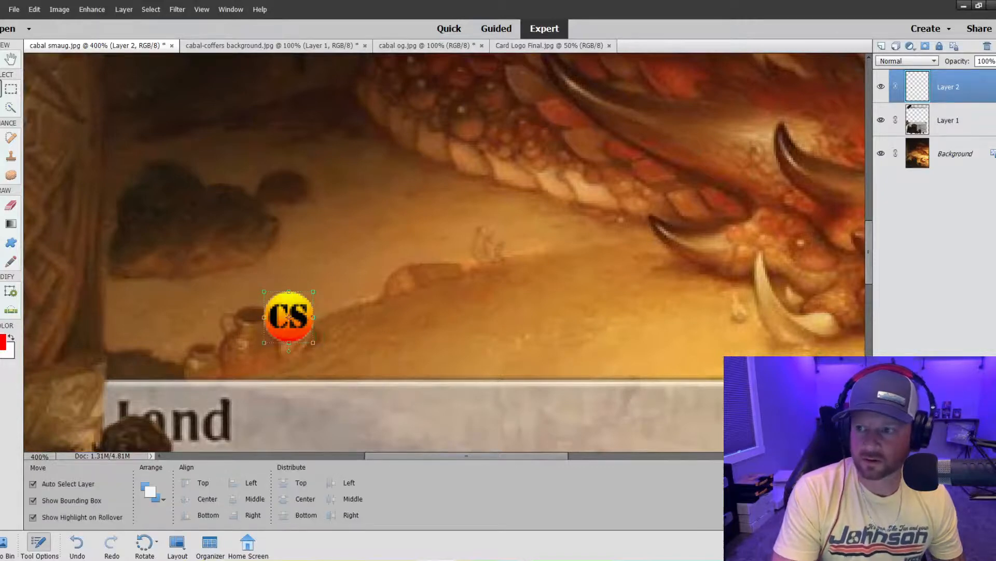
click(995, 61)
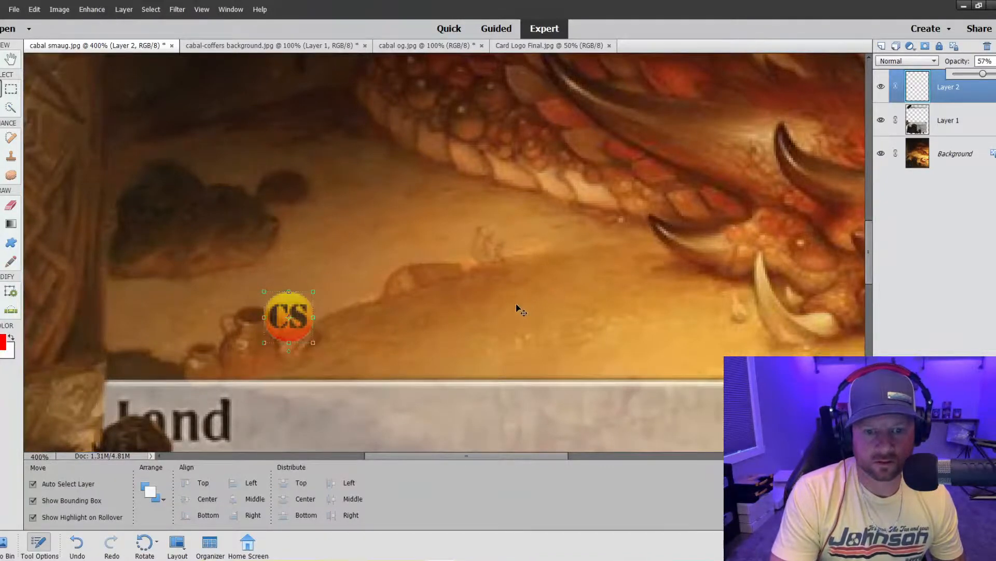
Clone the jar artwork over the lower part of the CS logo with a 7 px Clone Stamp and undo the last strokes
click(11, 157)
key([)
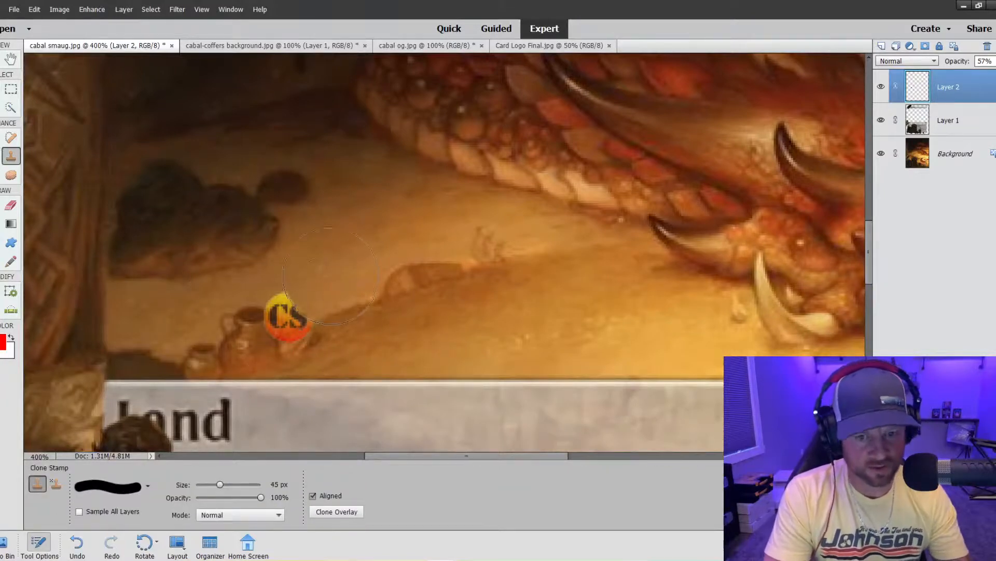
key([)
key([)
key([)
key([)
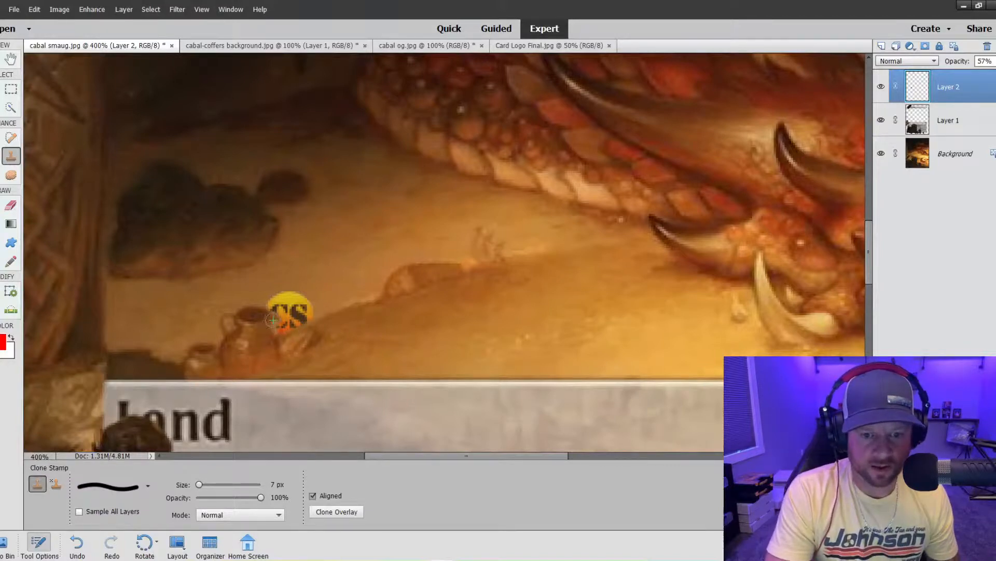
alt+click(273, 341)
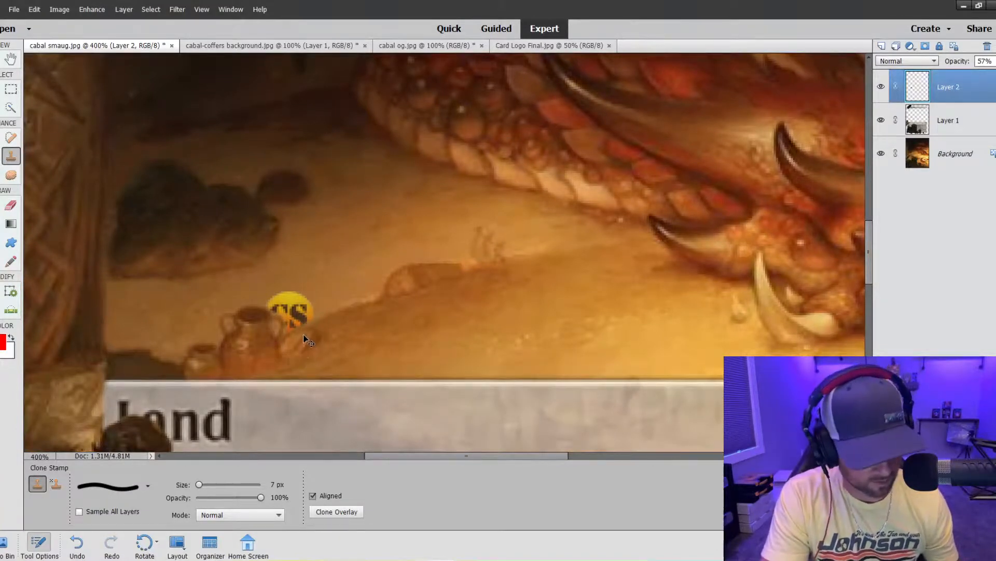
key(ctrl+z)
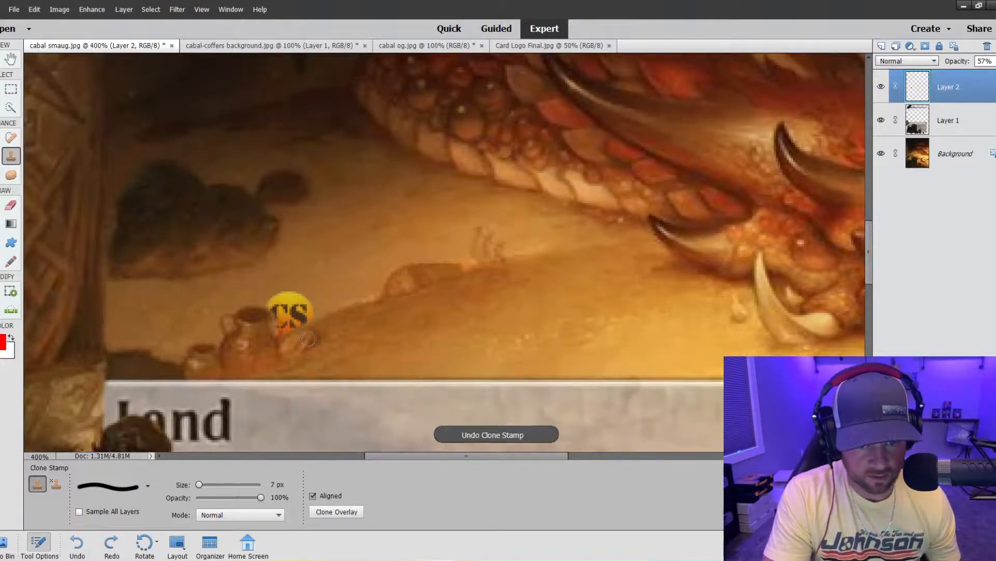
key(ctrl+z)
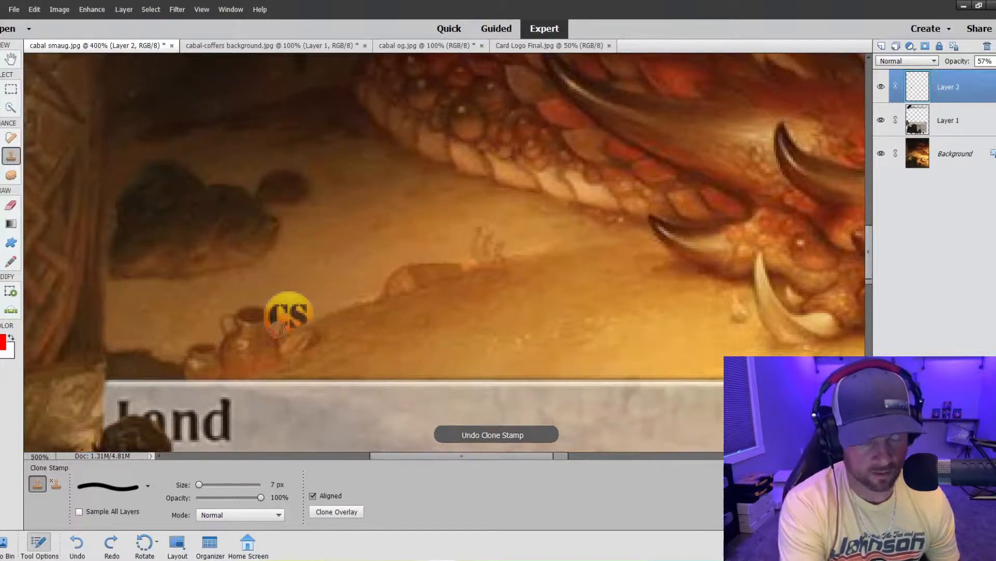
Clone the large jar's rim and handle over the CS logo's edge in close-up, reducing the brush to 1 px for fine detail
key(ctrl+equal)
key(ctrl+equal)
key(ctrl+equal)
key(ctrl+equal)
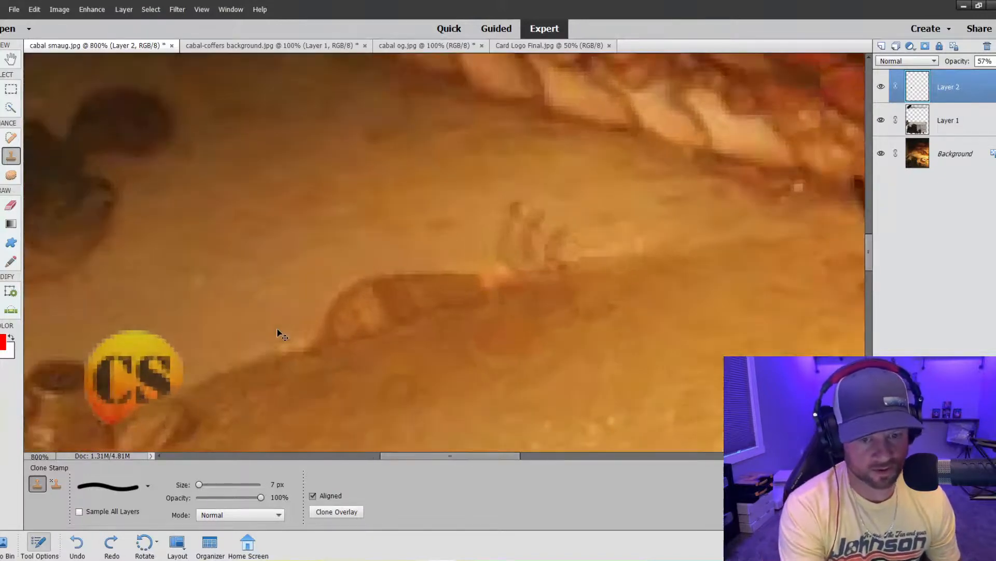
scroll(224, 294, down, 2)
drag(449, 457, 406, 458)
scroll(407, 385, down, 2)
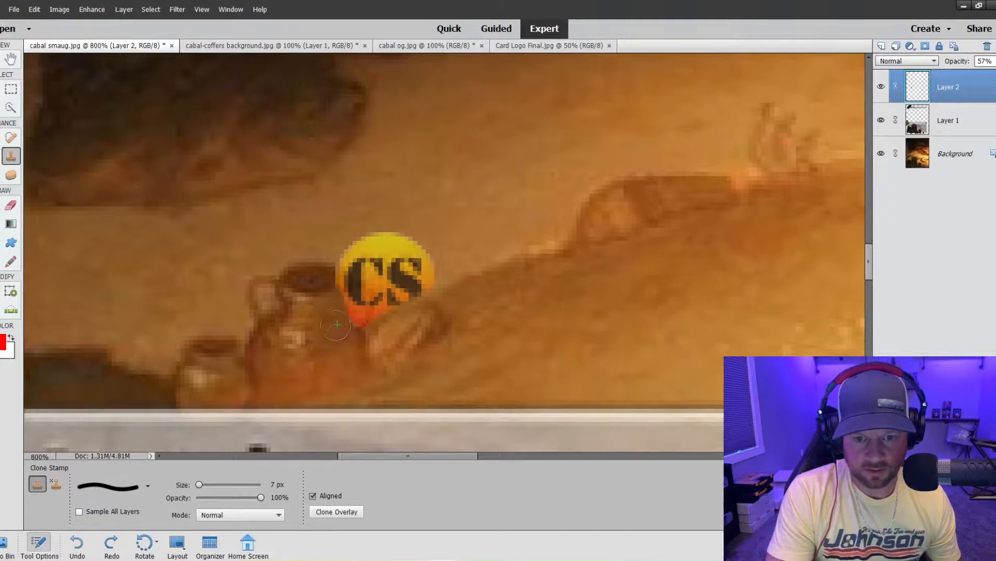
mouse_move(339, 337)
mouse_down()
mouse_move(327, 276)
mouse_move(314, 296)
mouse_up()
key(bracketleft)
key(bracketleft)
key(bracketleft)
key(bracketleft)
key(bracketleft)
key(bracketleft)
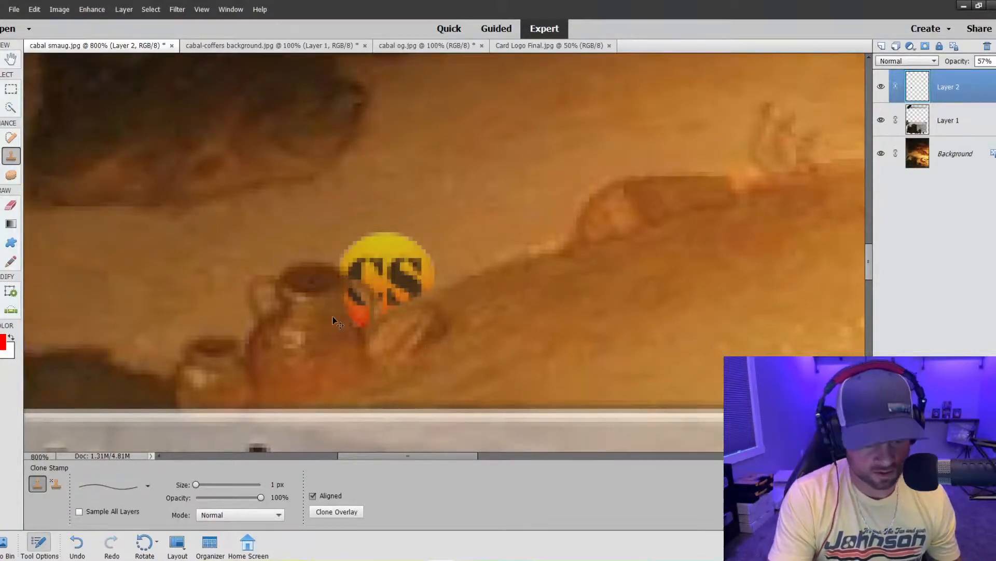
Examine how the CS logo blends in behind the jars, both up close and on the whole card
key(ctrl+minus)
key(ctrl+minus)
key(ctrl+minus)
key(ctrl+minus)
key(ctrl+minus)
key(ctrl+minus)
key(ctrl+minus)
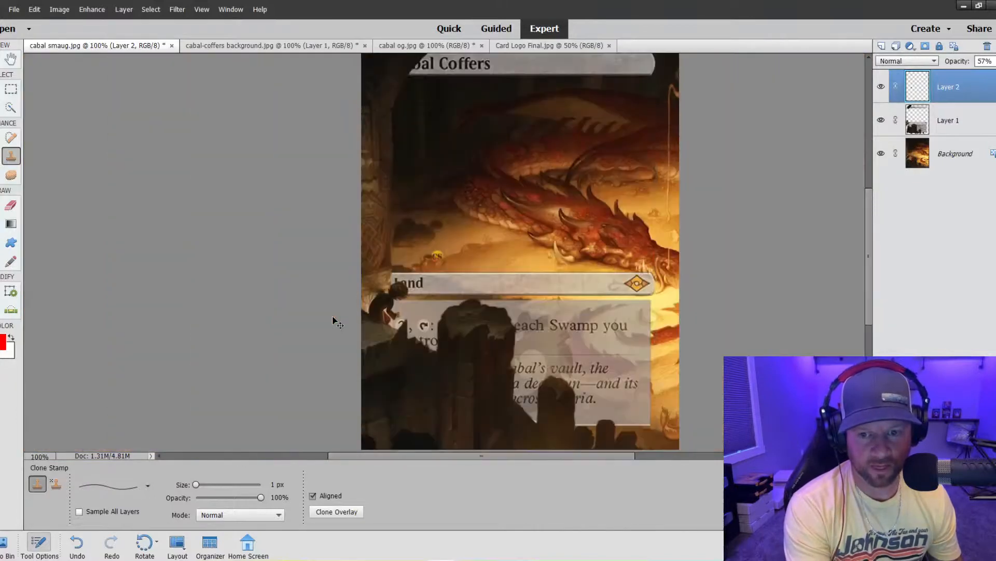
key(ctrl+equal)
key(ctrl+equal)
key(ctrl+equal)
key(ctrl+equal)
key(ctrl+equal)
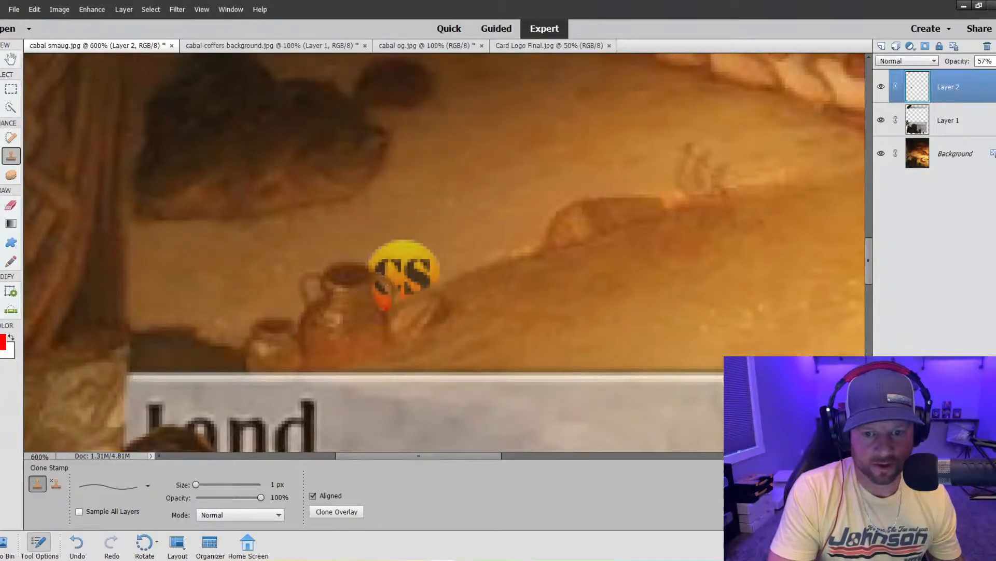
key(ctrl+minus)
key(ctrl+minus)
key(ctrl+minus)
key(ctrl+minus)
key(ctrl+minus)
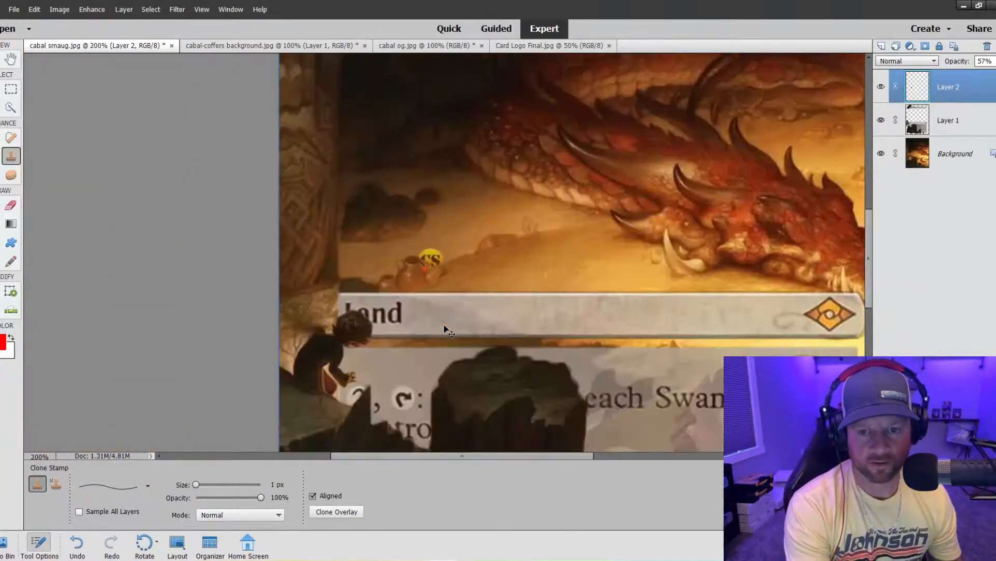
key(ctrl+minus)
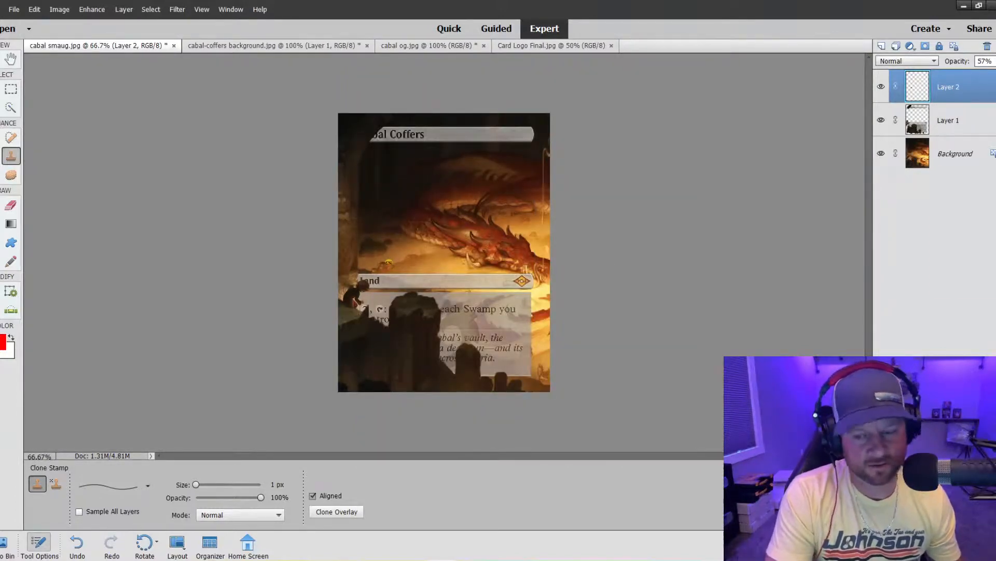
Clone plain bar texture over the diamond set symbol in the Land type bar on Layer 1 with a 20 px Clone Stamp
key(ctrl+plus)
key(ctrl+plus)
key(ctrl+plus)
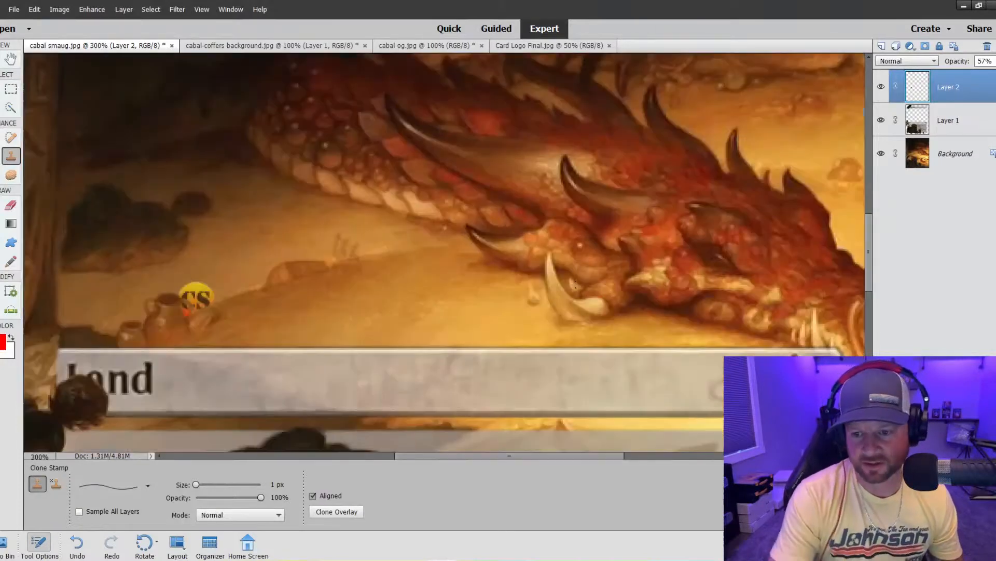
drag(449, 456, 510, 455)
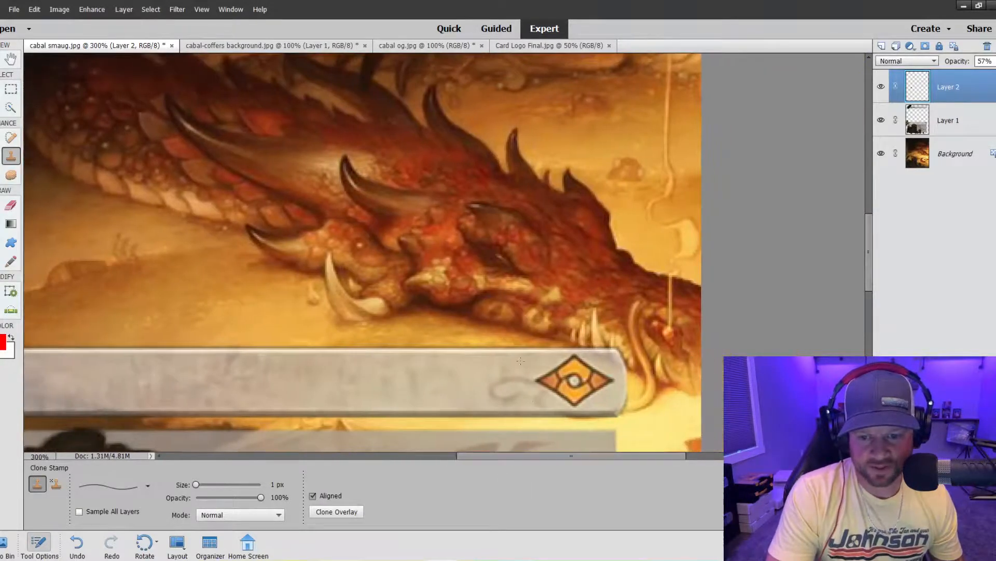
scroll(444, 252, down, 2)
scroll(404, 247, down, 3)
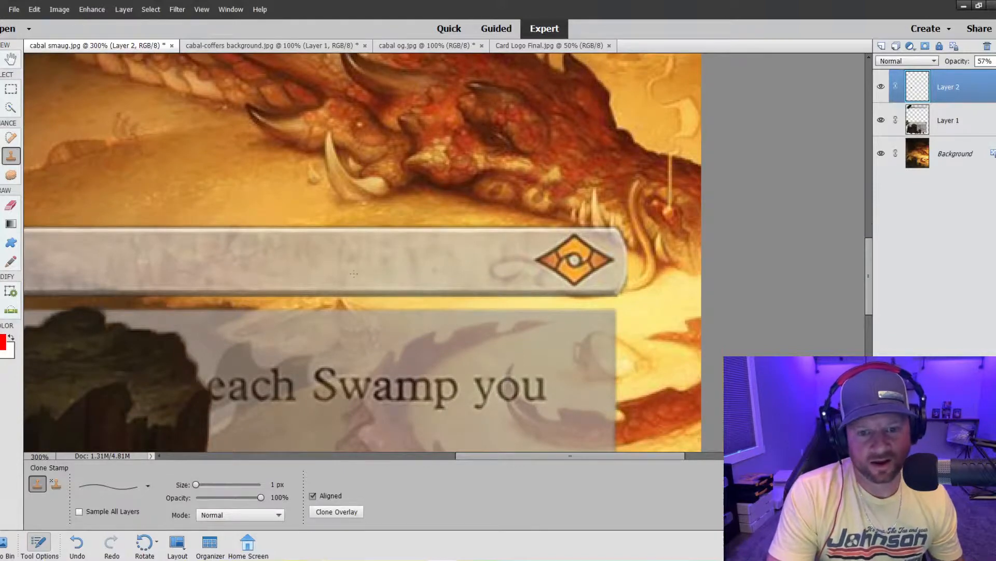
key(bracketright)
key(bracketright)
key(bracketright)
key(bracketright)
key(bracketright)
key(bracketright)
key(bracketright)
key(bracketright)
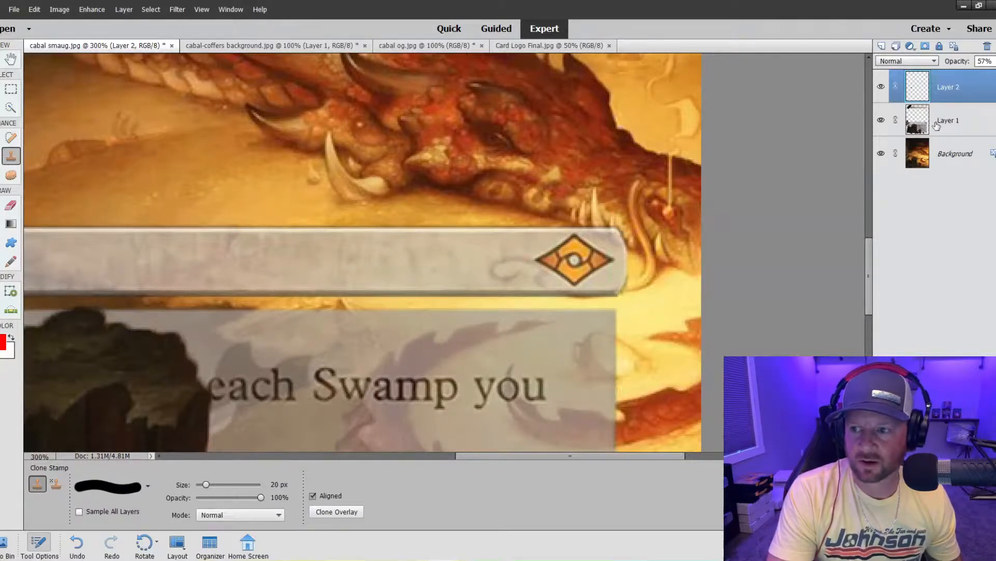
click(920, 121)
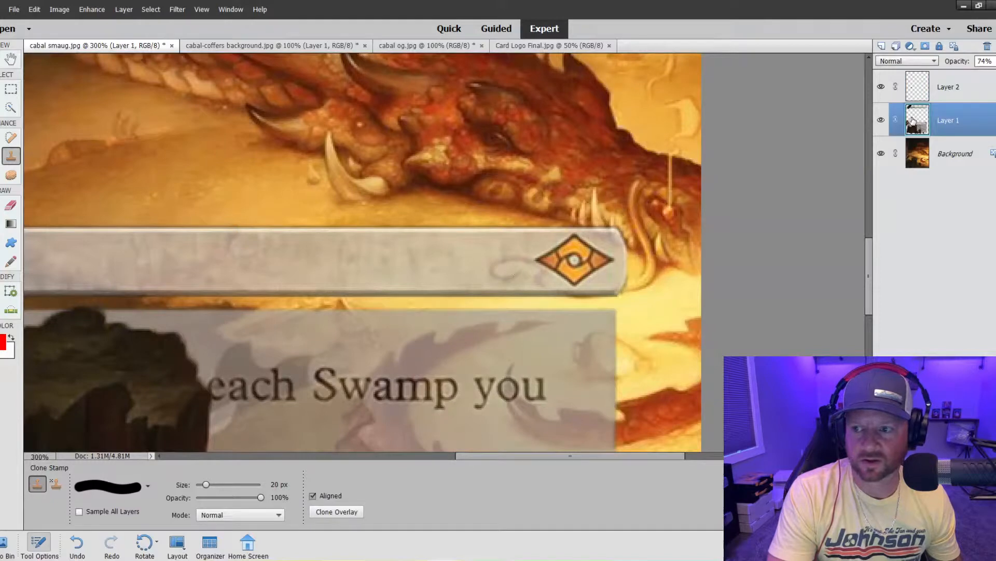
alt+click(294, 258)
mouse_move(540, 255)
mouse_down()
mouse_move(595, 256)
mouse_move(568, 249)
mouse_move(553, 263)
mouse_move(580, 265)
mouse_move(454, 265)
mouse_move(602, 263)
mouse_up()
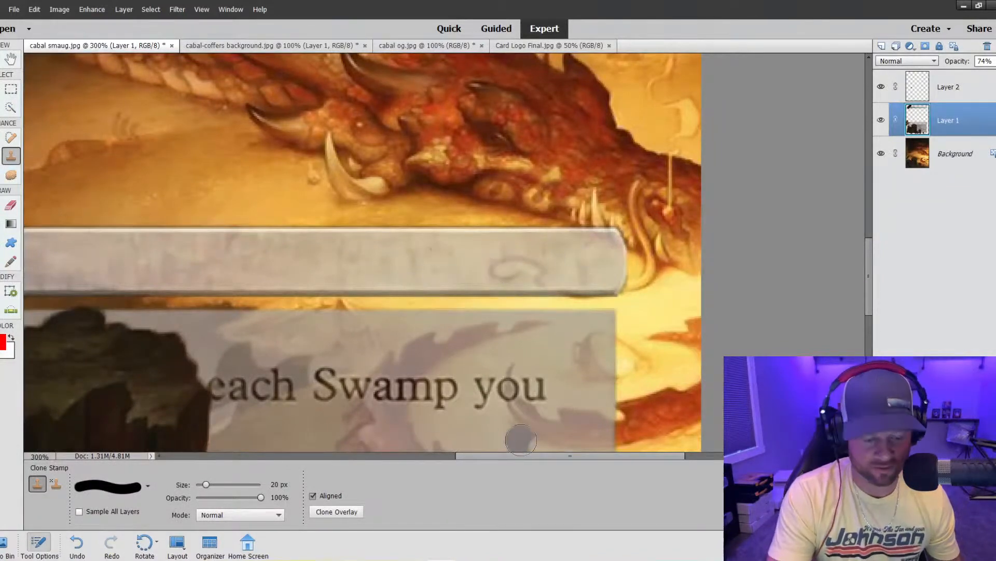
key(ctrl+minus)
key(ctrl+minus)
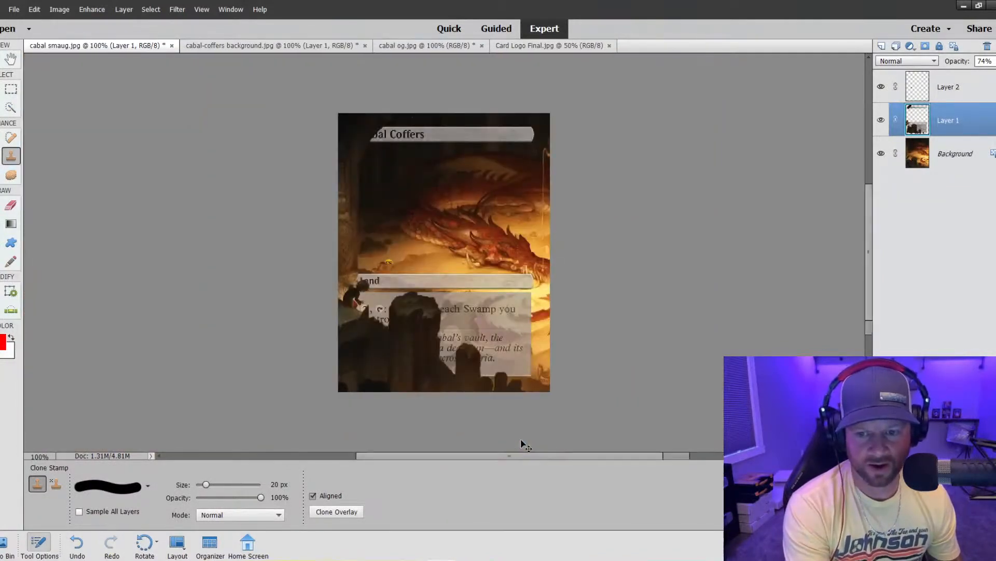
Select a thin strip directly above the Land type bar on Layer 1 and run the Clone Stamp along the bar's upper edge
key(ctrl+plus)
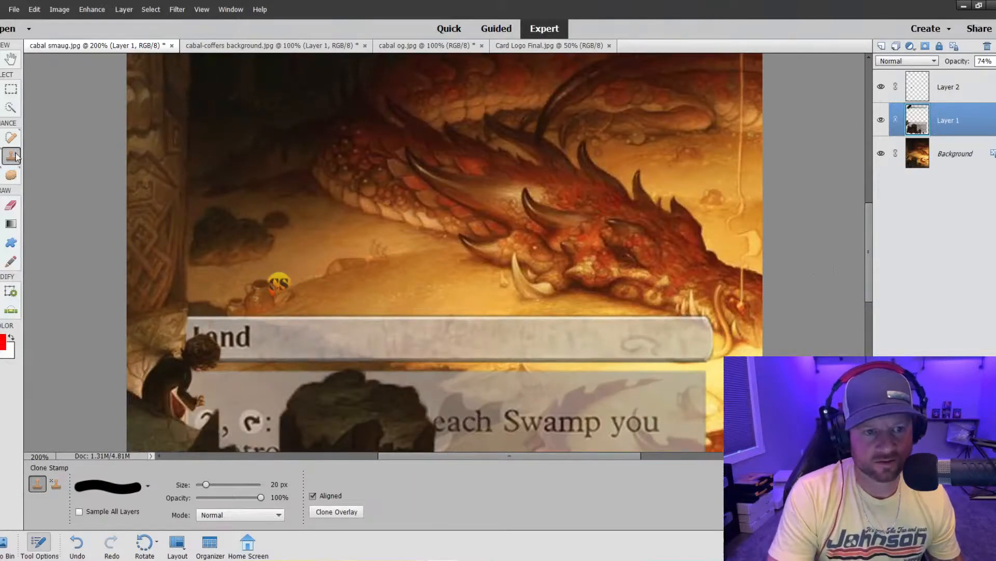
click(906, 165)
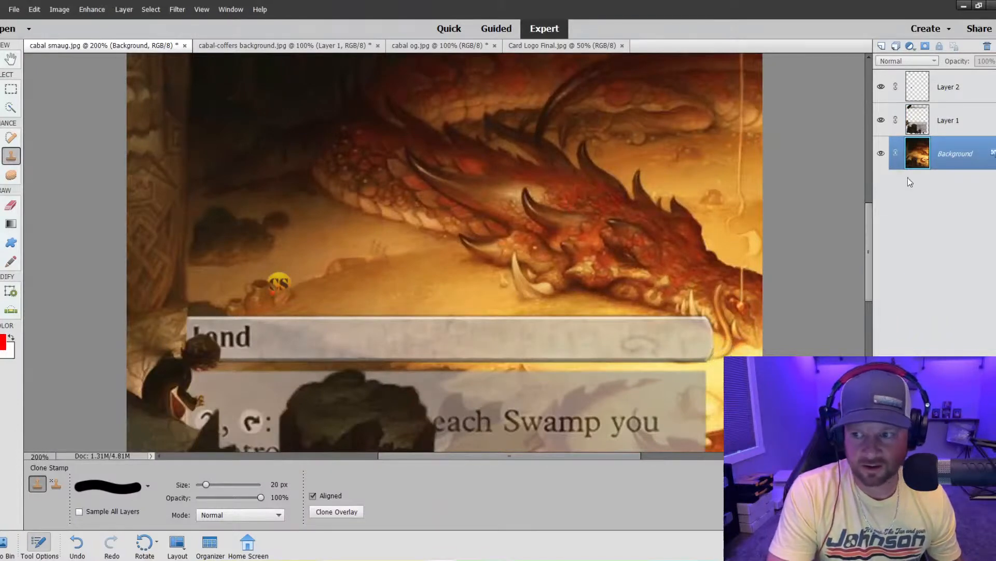
click(936, 125)
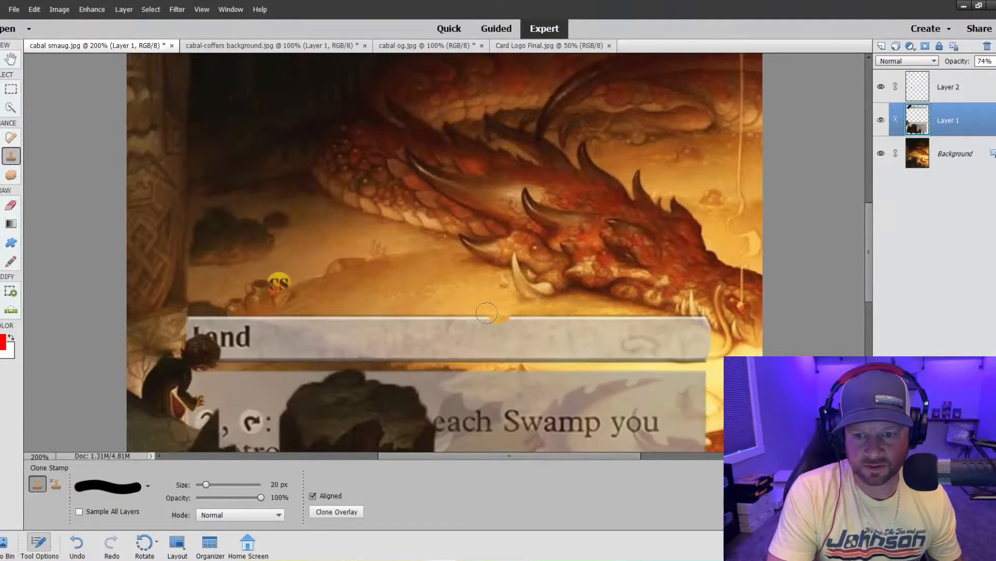
key(m)
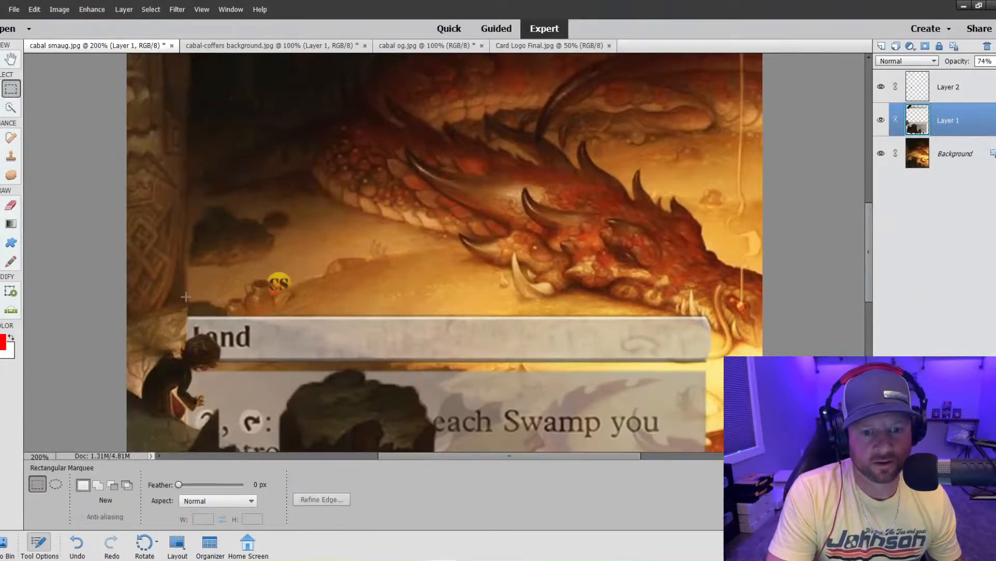
drag(184, 298, 719, 316)
click(12, 156)
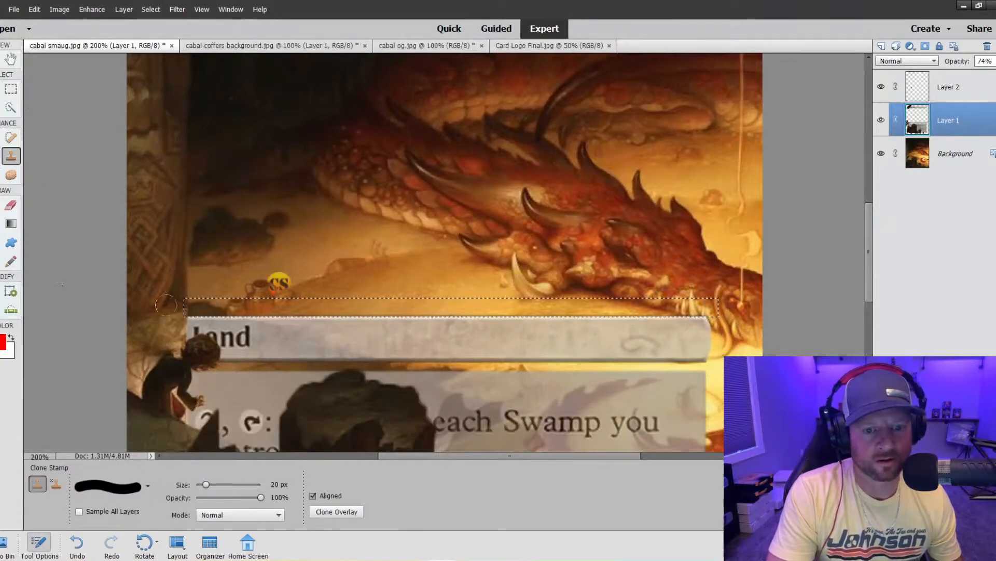
drag(337, 318, 729, 317)
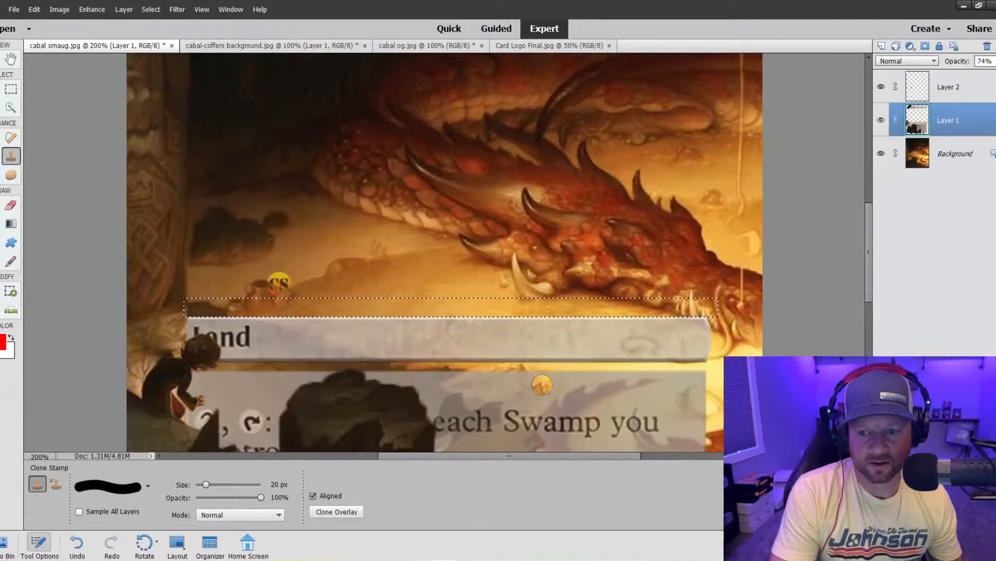
Select the narrow strip between the Land type bar and the rules text box for cloning, and clear the selection
click(11, 89)
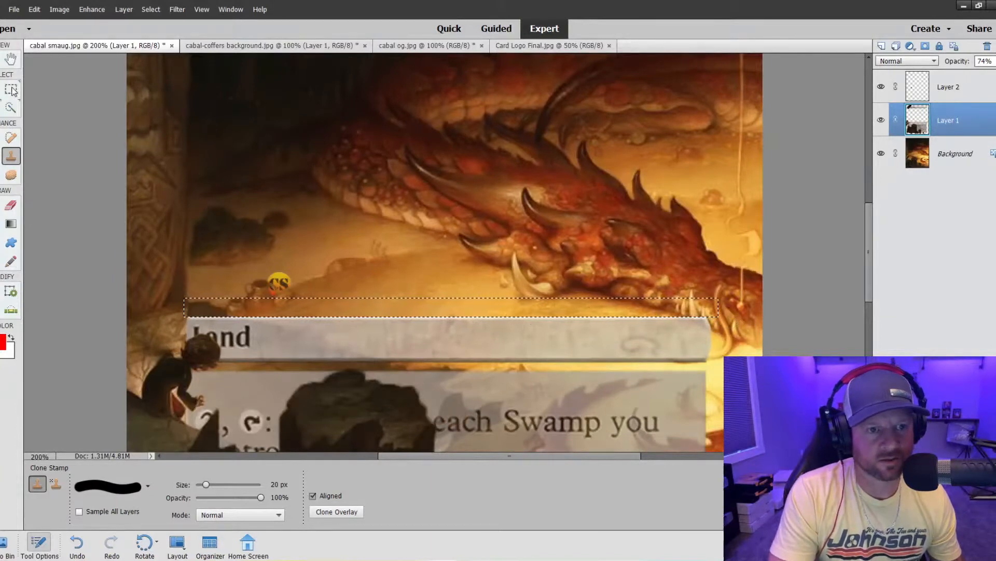
drag(723, 369, 207, 362)
key(s)
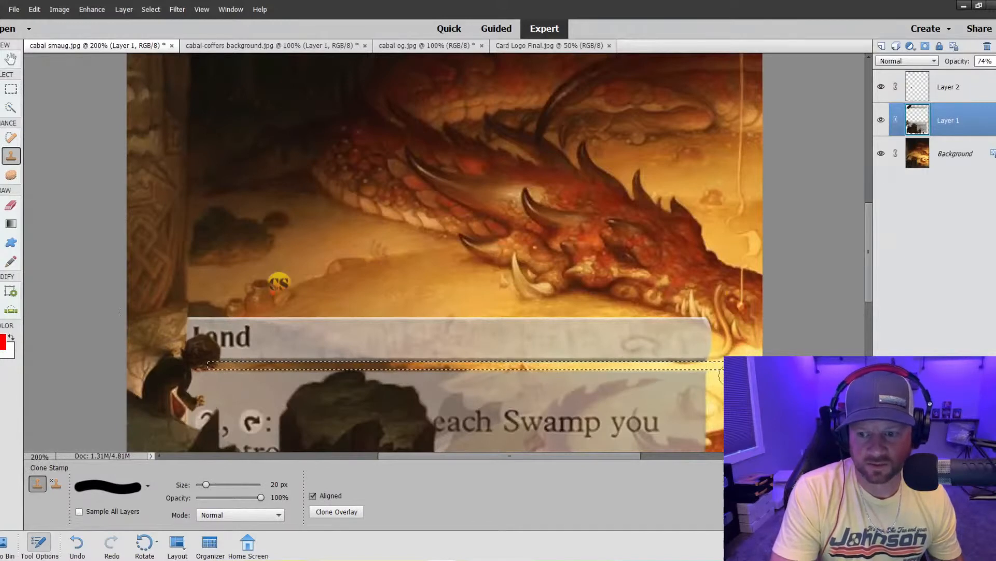
click(10, 89)
right_click(508, 366)
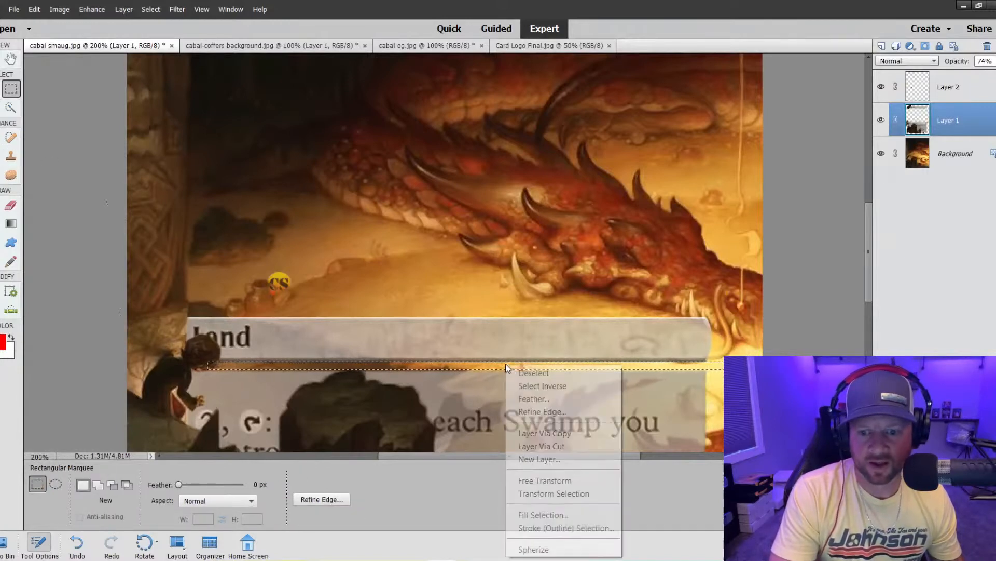
click(519, 372)
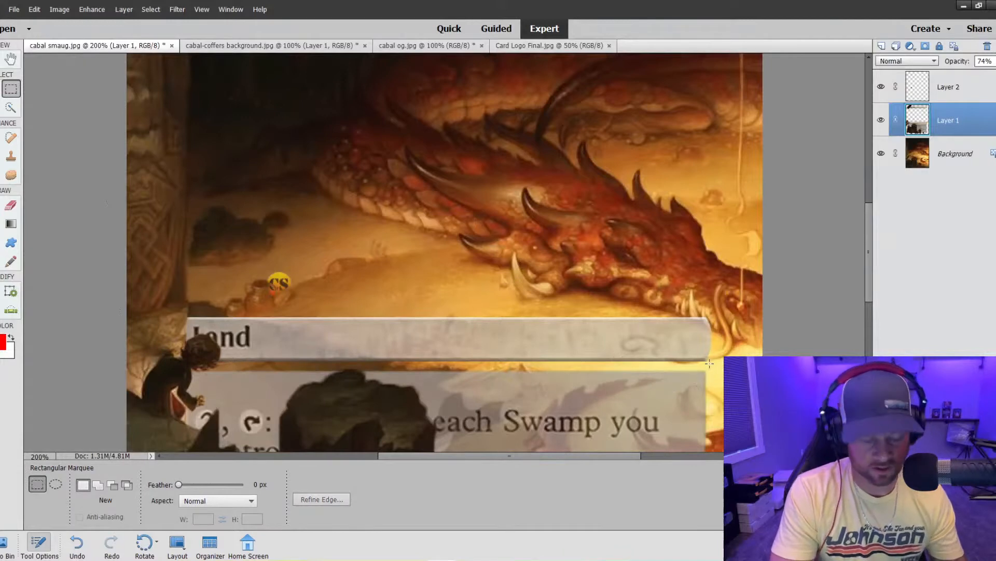
Reduce the Clone Stamp brush size to 8 px
click(12, 156)
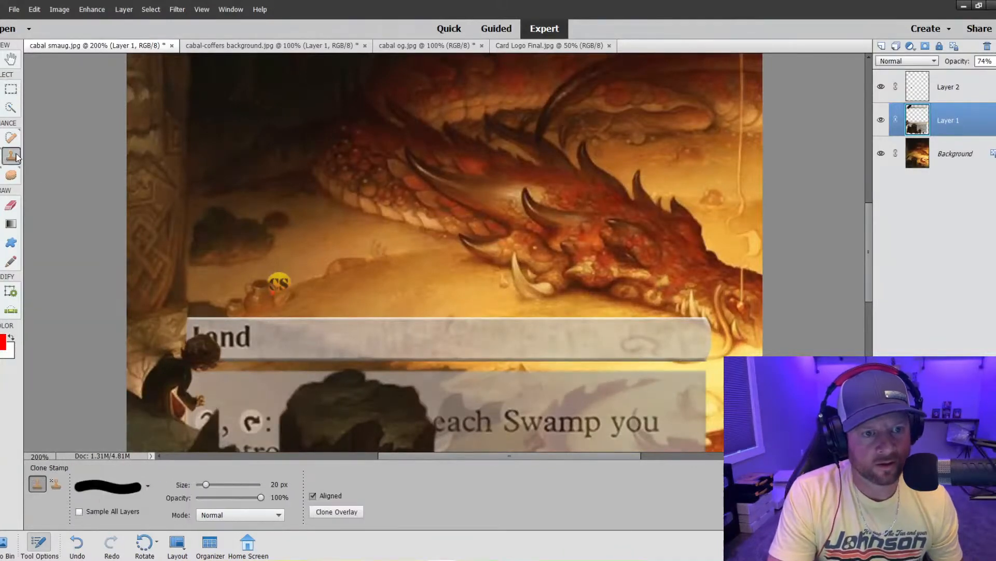
key(bracketleft)
key(bracketleft)
key(bracketleft)
key(bracketleft)
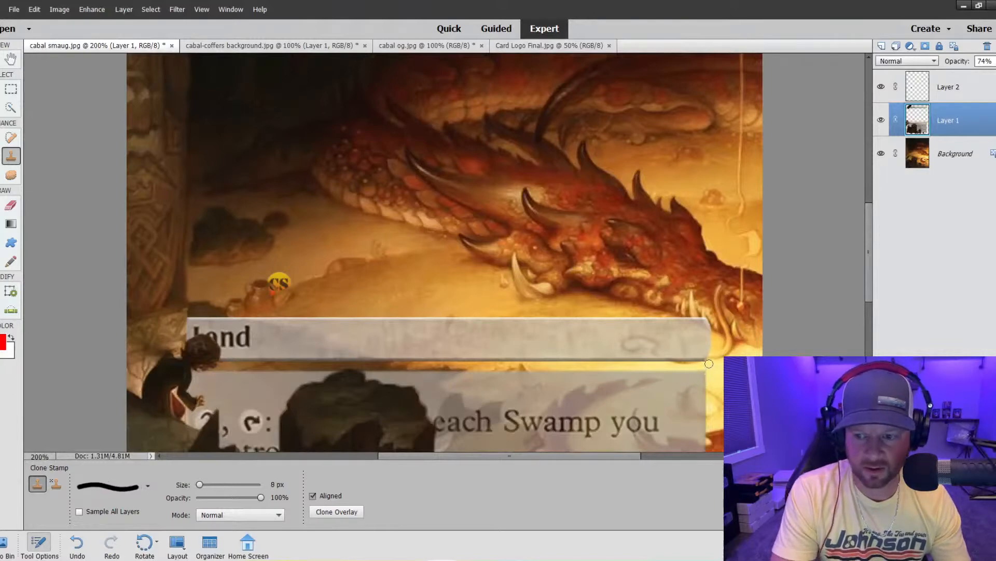
Compare the whole dragon-hoard card with the card in the cabal-coffers background document
key(ctrl+minus)
key(ctrl+minus)
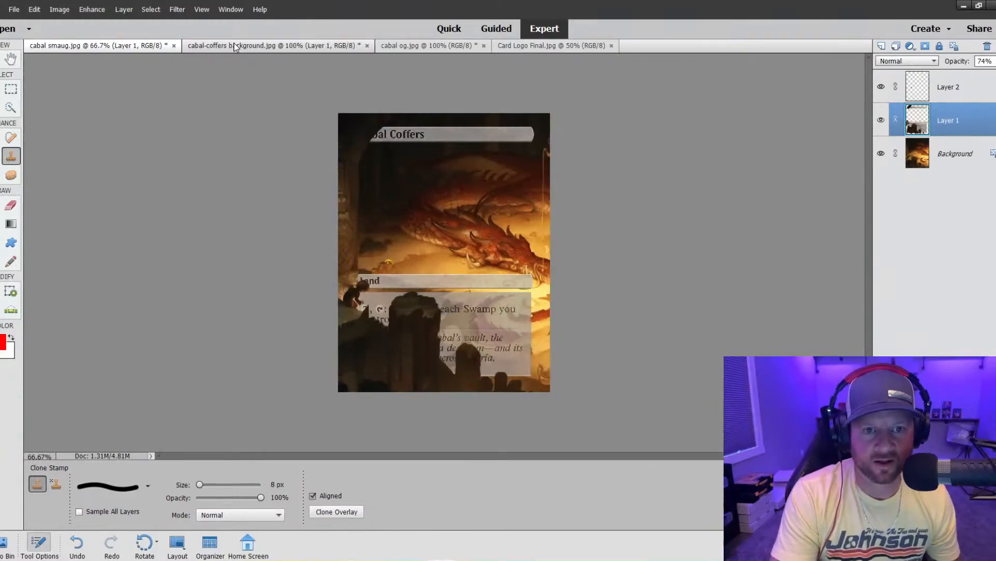
click(273, 46)
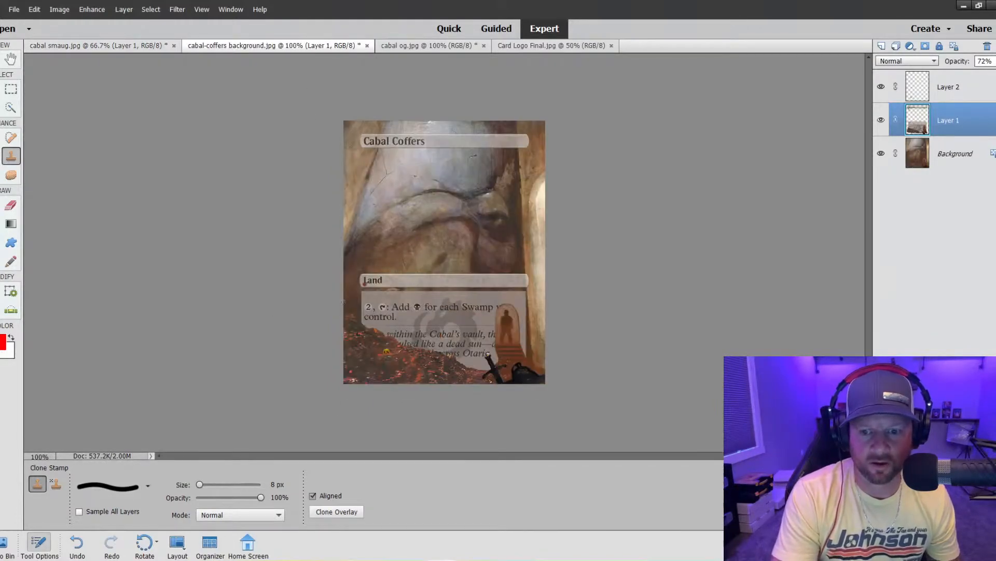
click(84, 46)
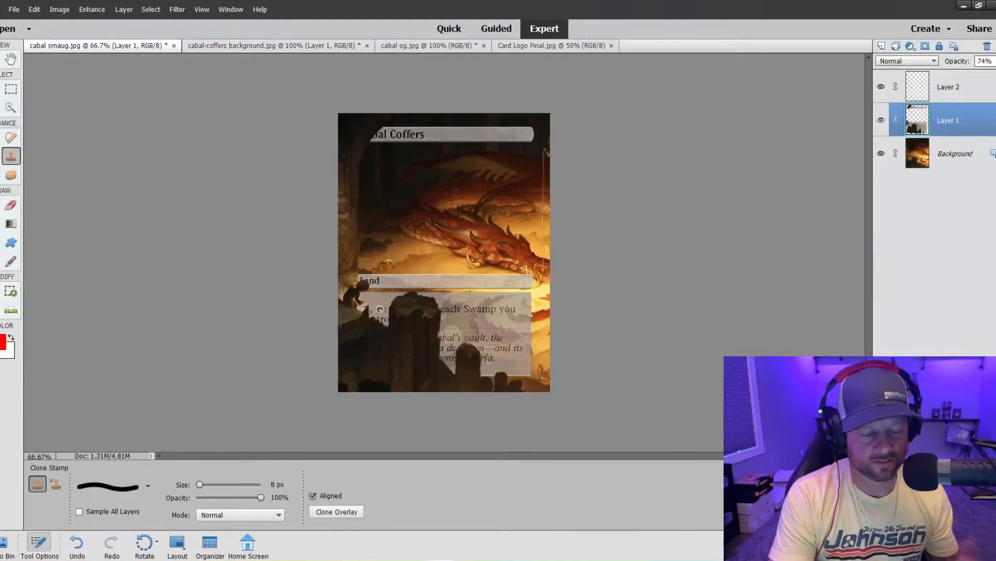